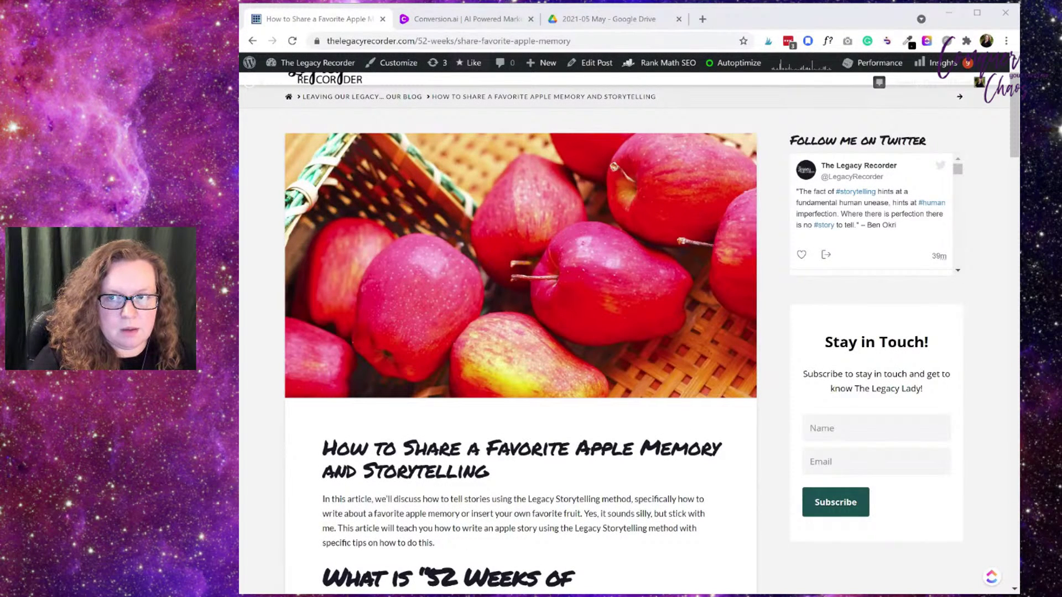
left_click(797, 24)
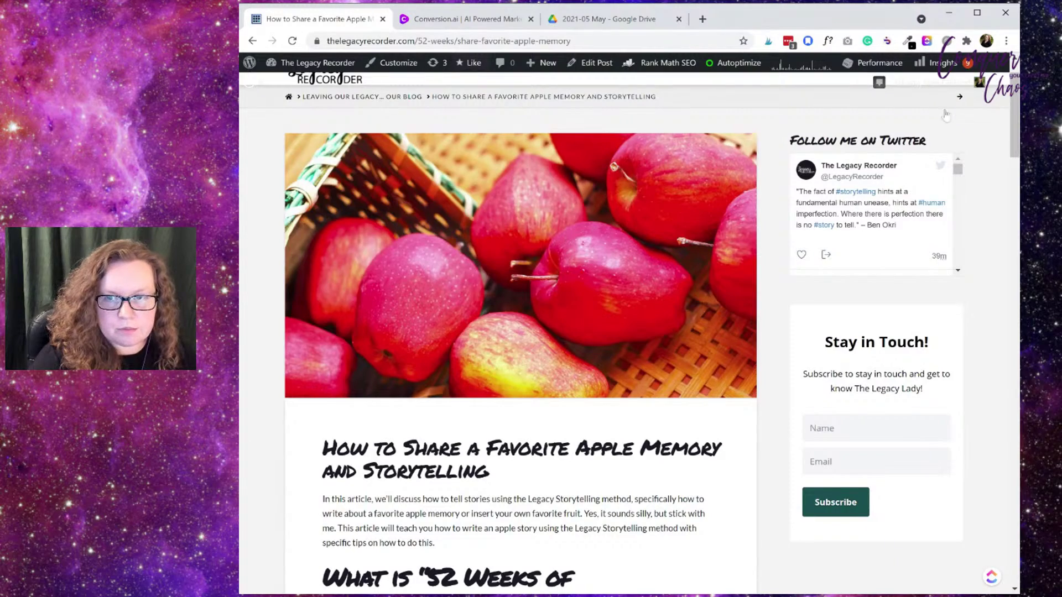
mouse_move(1020, 61)
left_mouse_down()
mouse_move(975, 61)
mouse_move(1018, 61)
left_mouse_up()
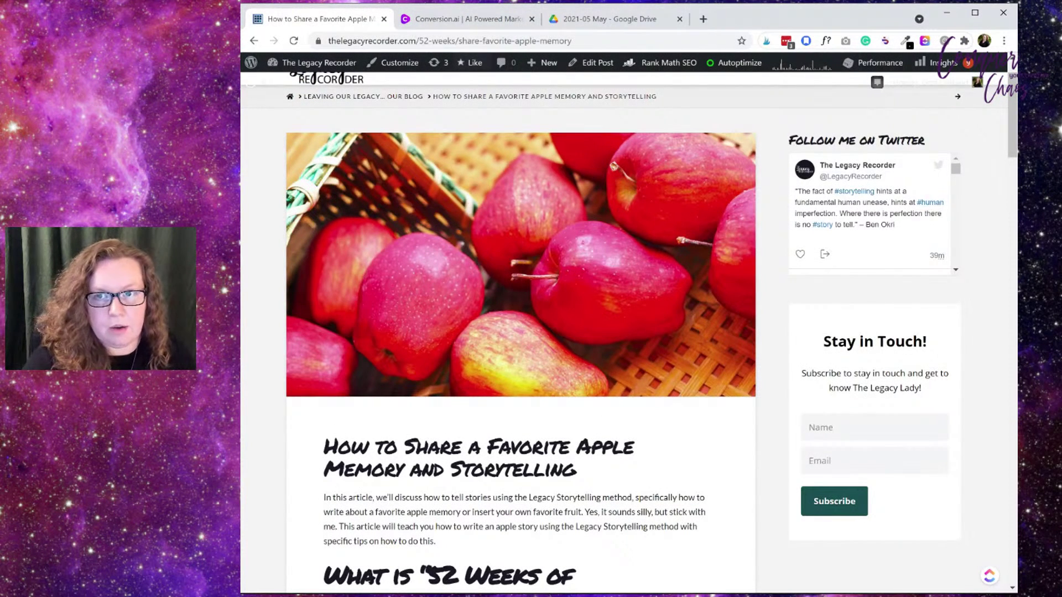
left_click(769, 18)
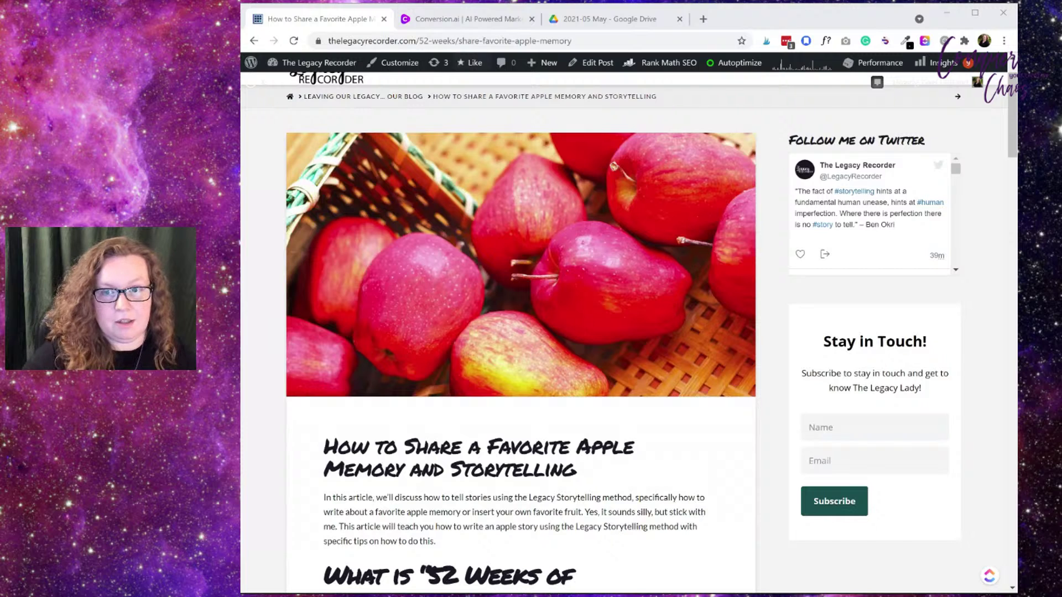
Step: Switch to Google Drive and open the Week 19 and Week 20 storytelling documents from the 2021-05 May folder
left_click(624, 21)
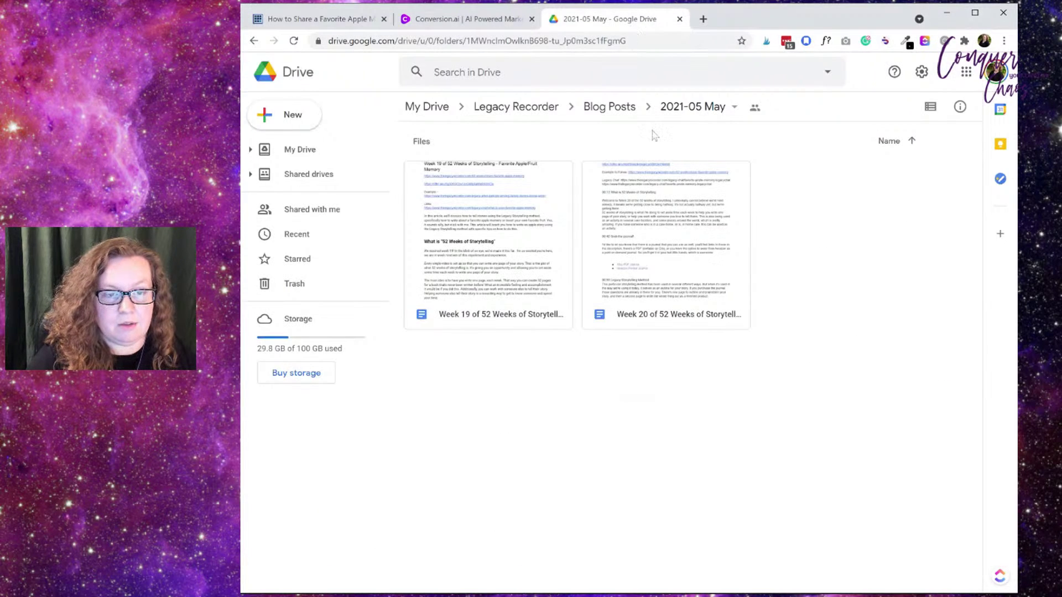
double_click(529, 243)
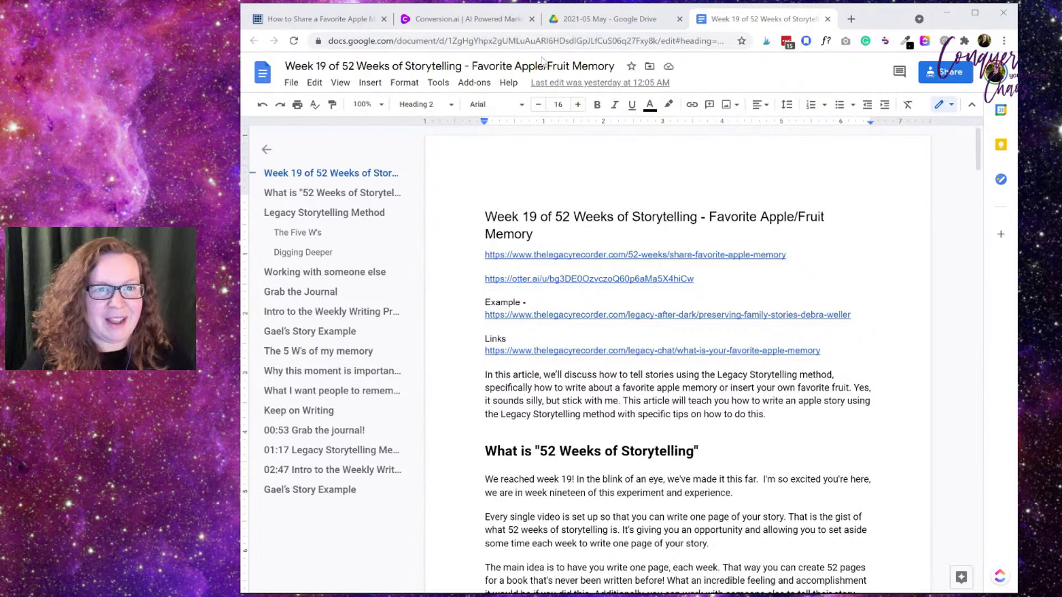
left_click(630, 21)
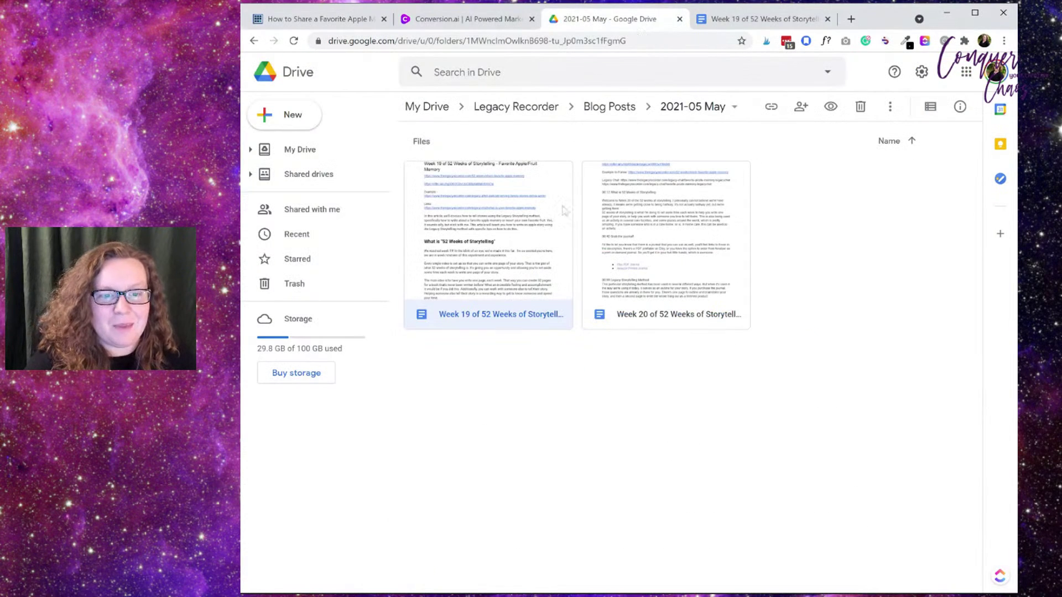
double_click(650, 239)
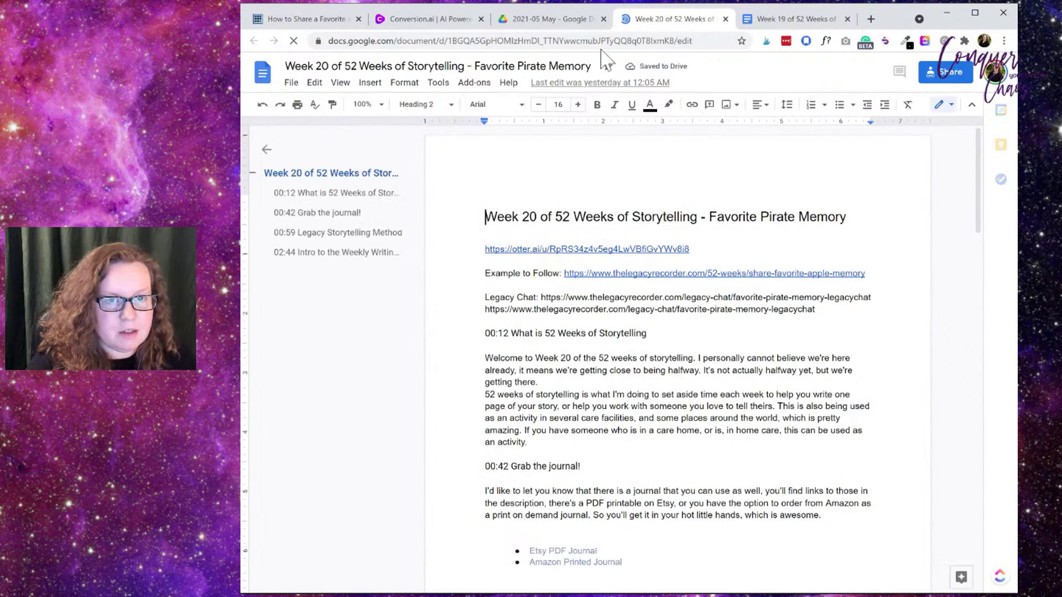
Step: Compare the Week 19 apple memory document with the Week 20 pirate memory transcript, examining their sections and the finished article text
left_click(769, 20)
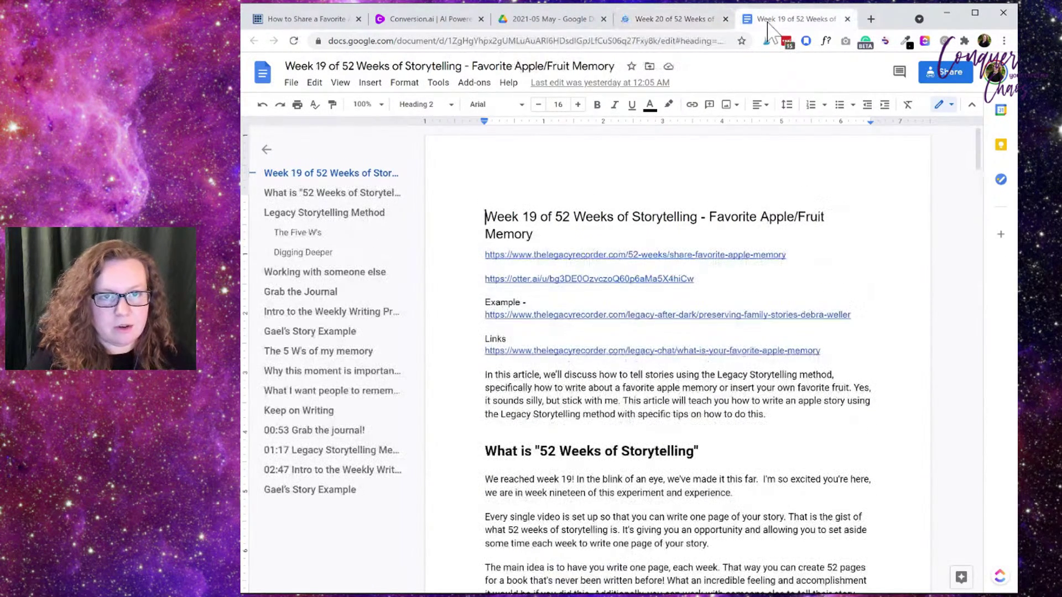
left_click(684, 22)
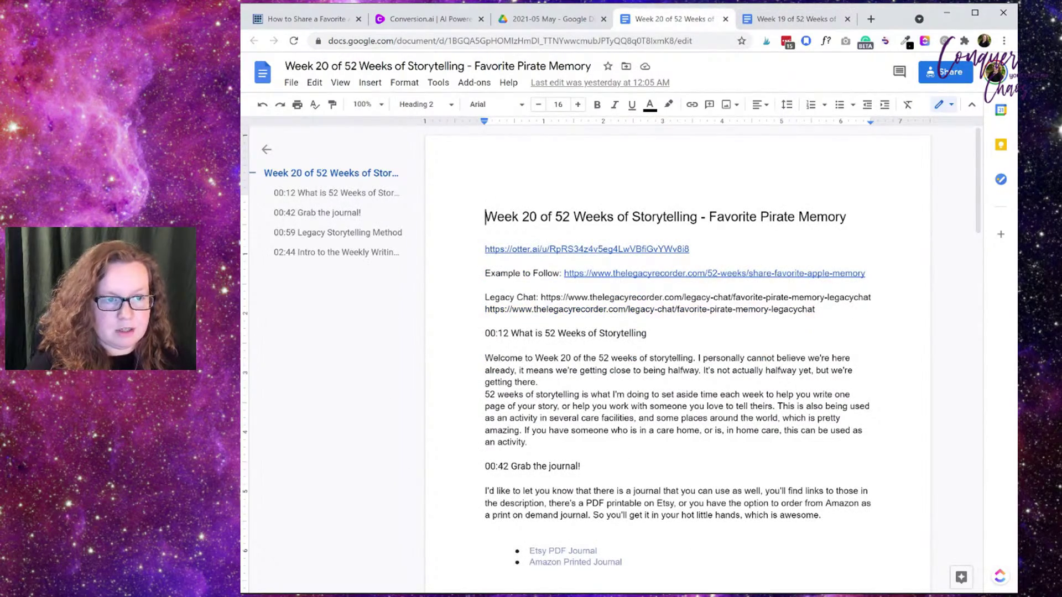
scroll(674, 332, "down", 15)
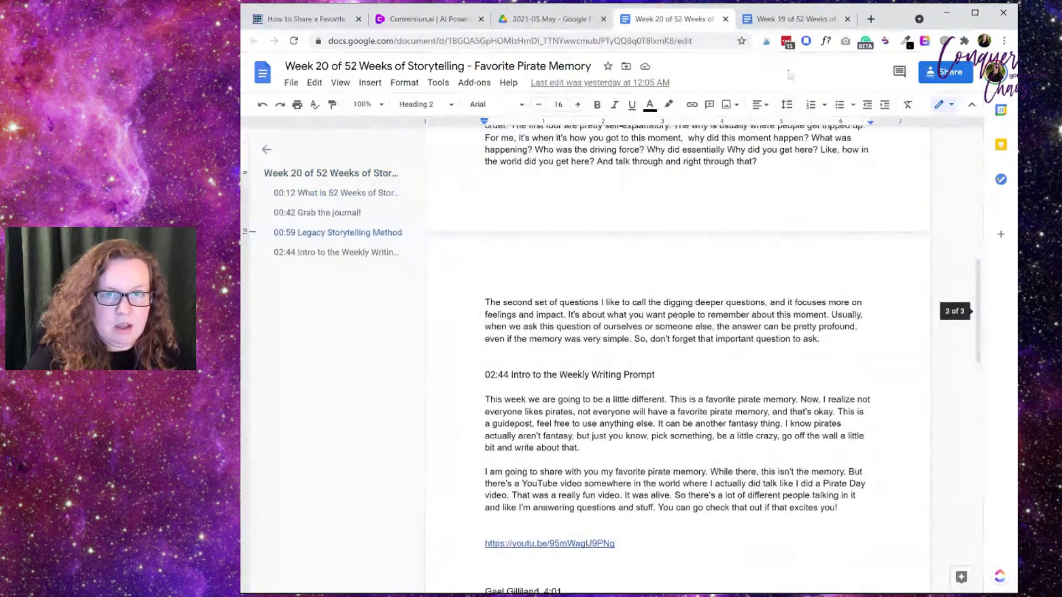
left_click(807, 20)
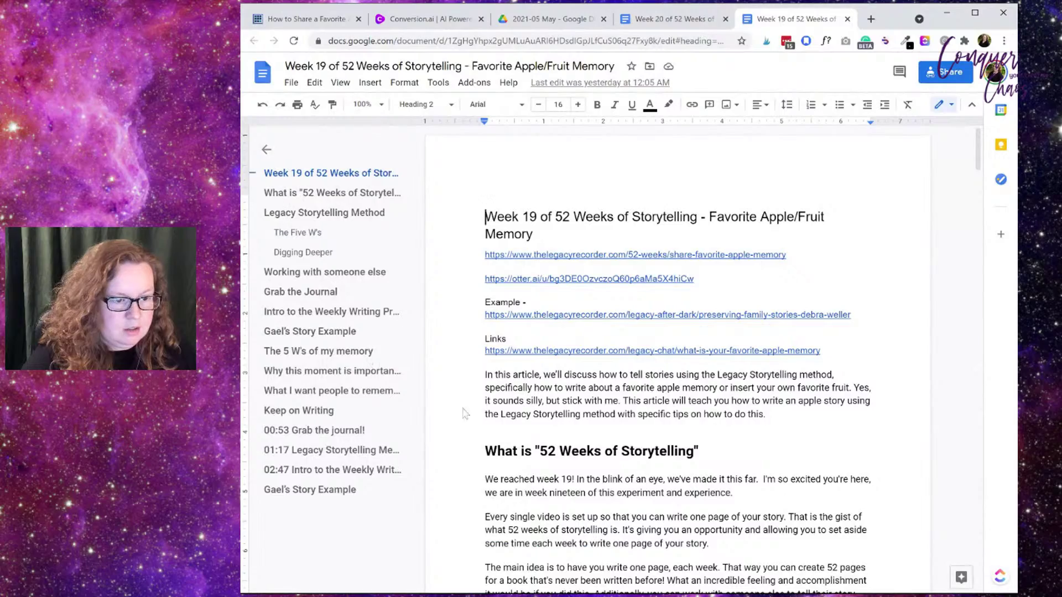
left_click(296, 491)
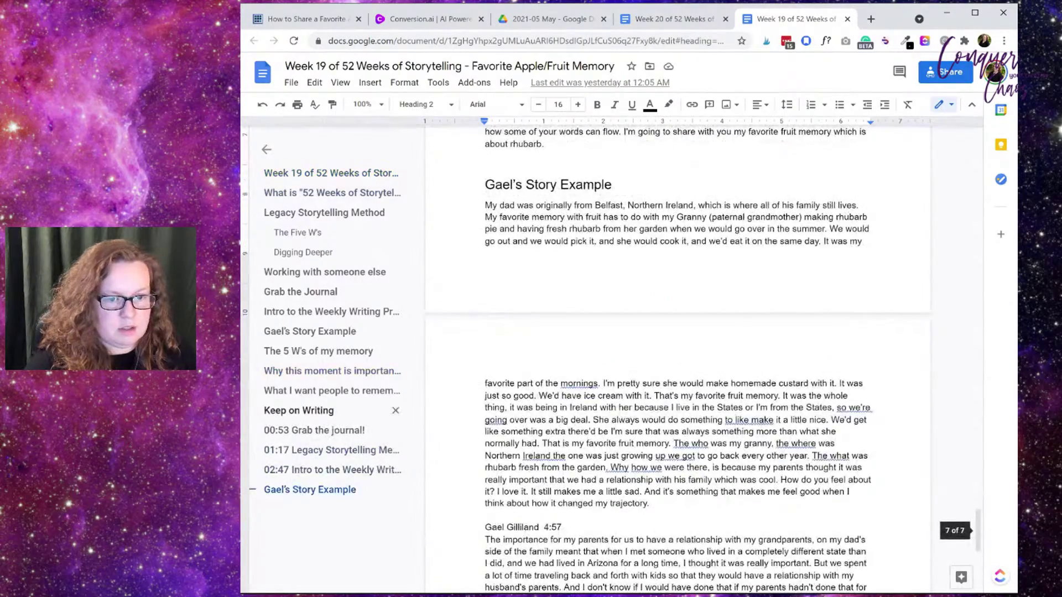
scroll(677, 360, "down", 7)
scroll(677, 360, "up", 20)
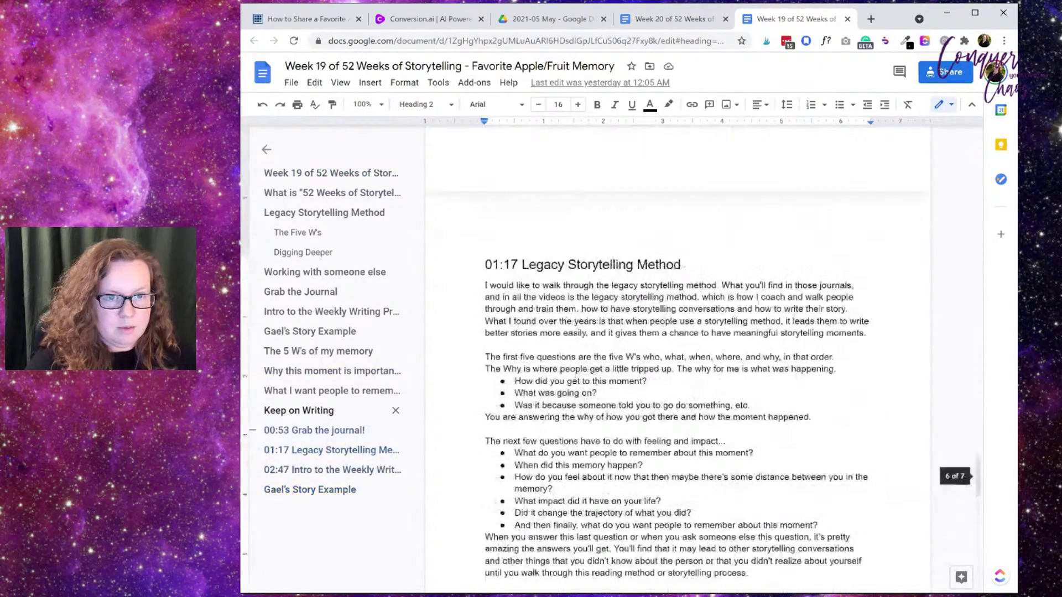
scroll(618, 221, "up", 8)
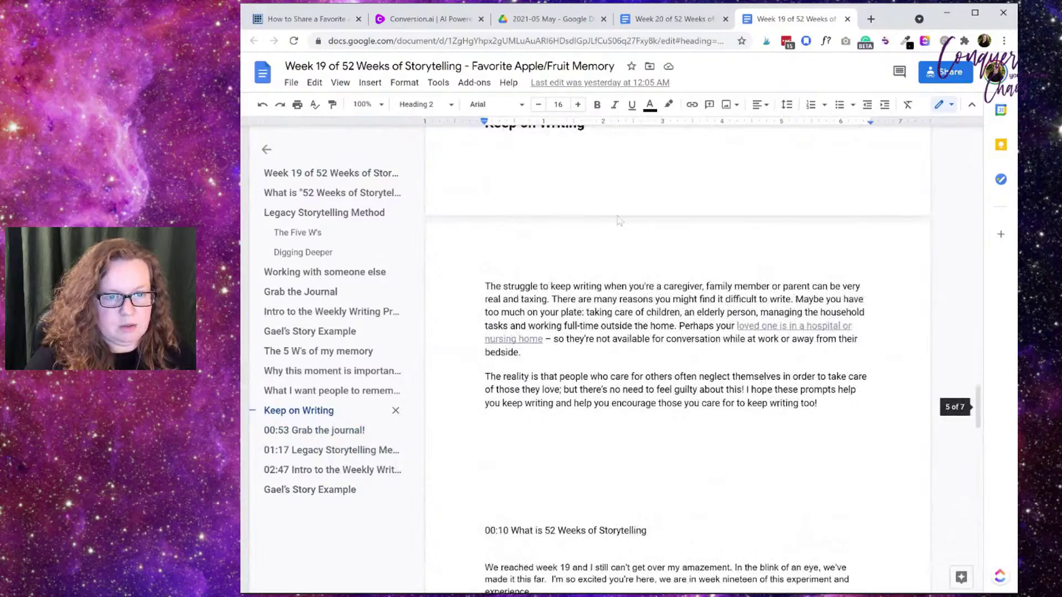
scroll(619, 220, "up", 10)
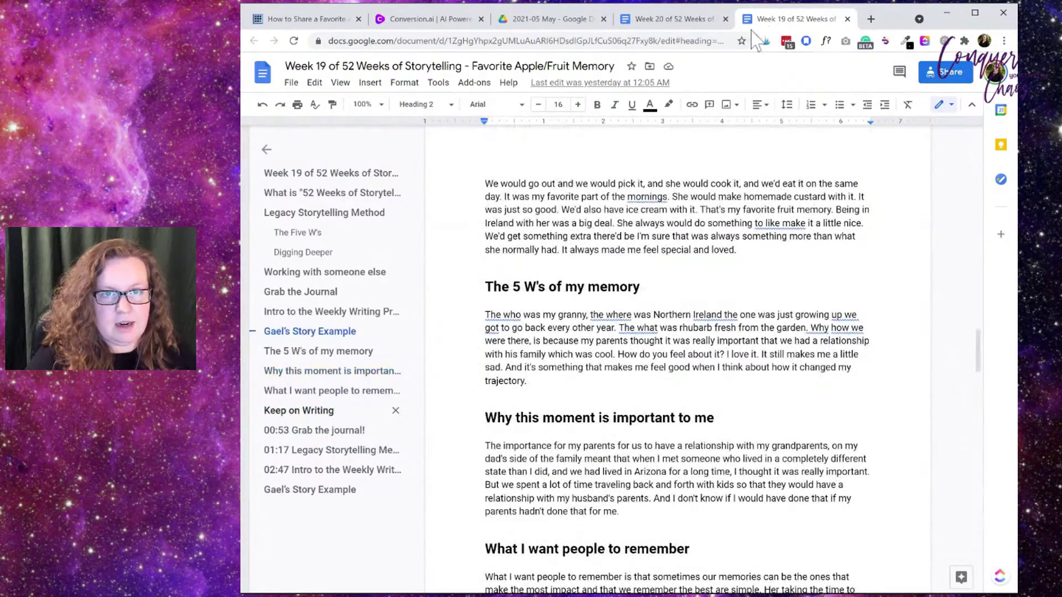
scroll(570, 279, "up", 10)
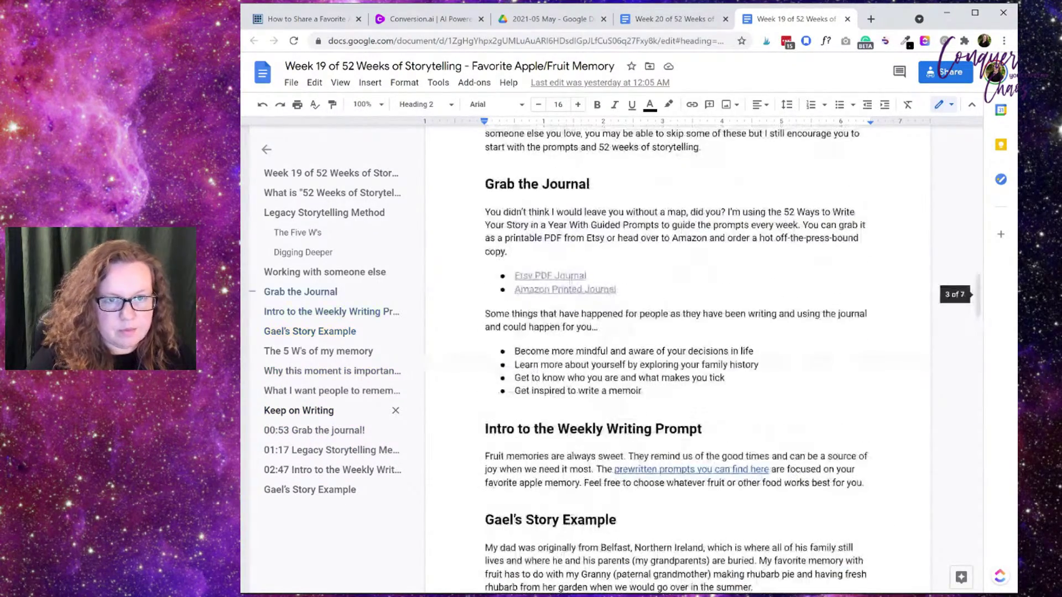
scroll(571, 279, "up", 4)
left_click(651, 24)
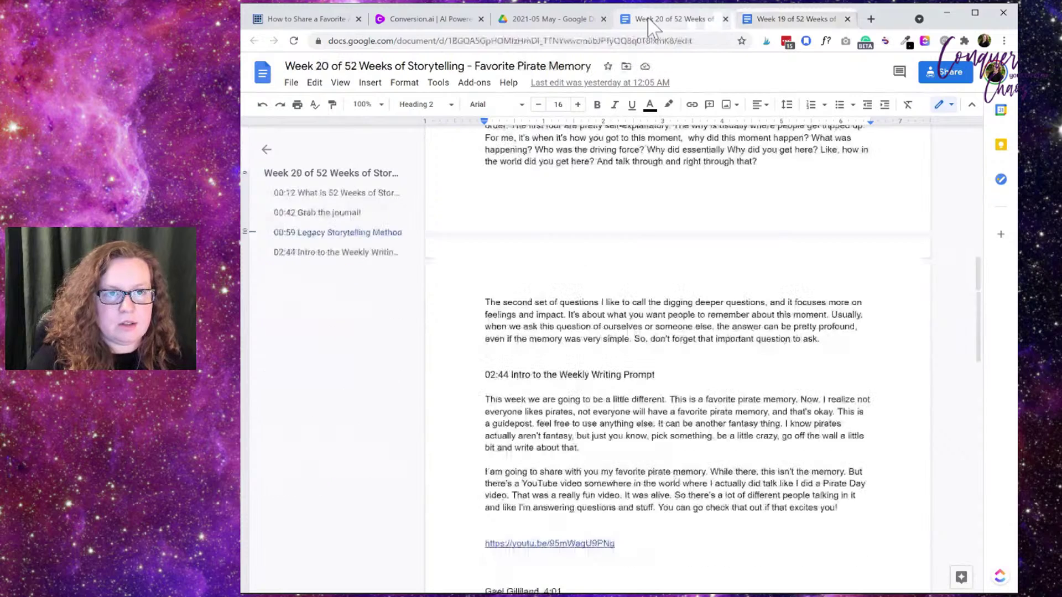
Step: Switch to Conversion.ai, log in and make Legacy the active project
left_click(455, 22)
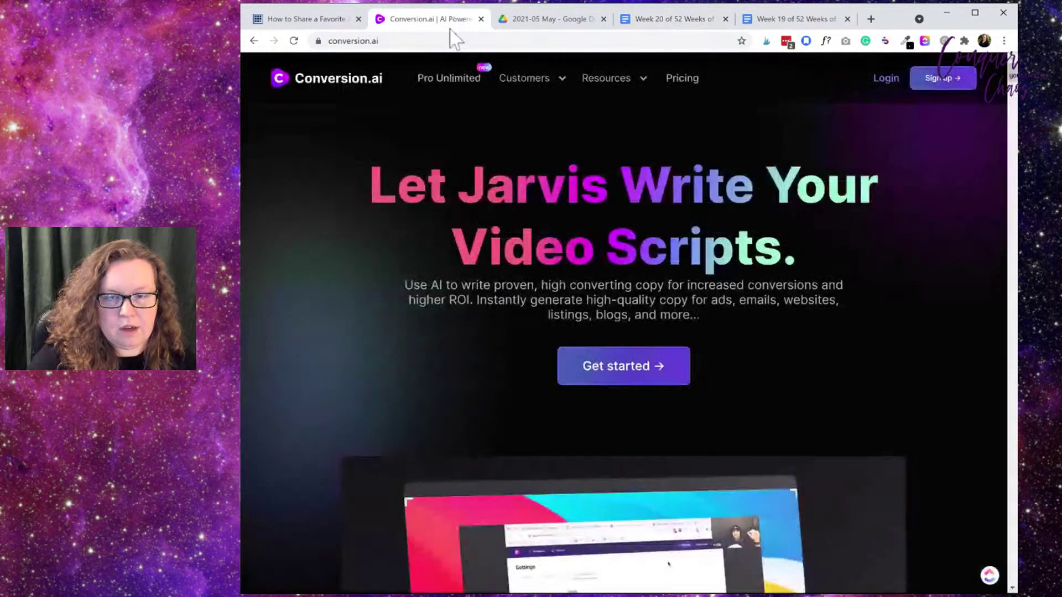
left_click(889, 79)
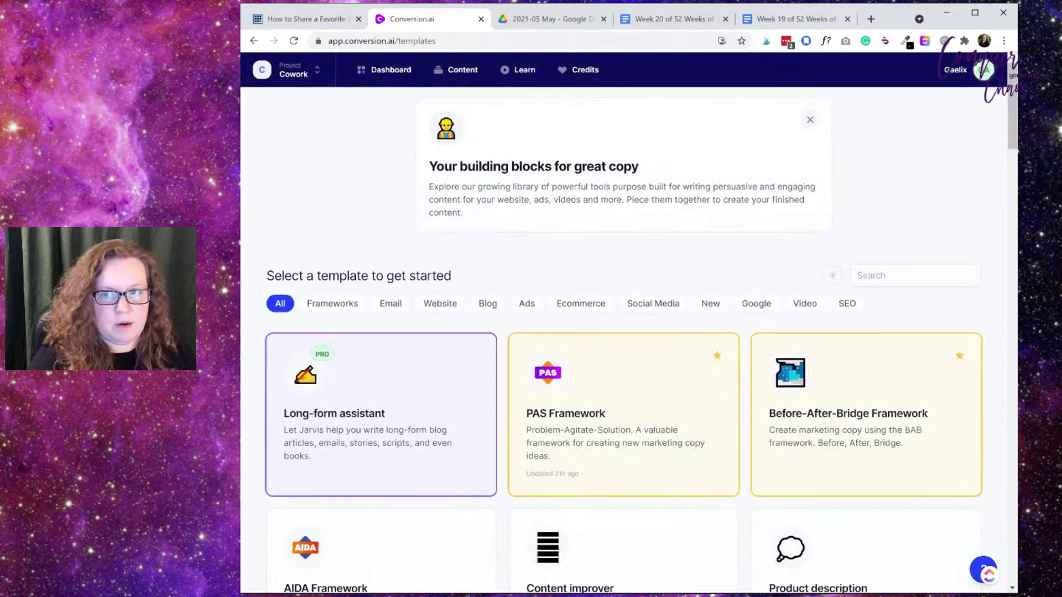
left_click(301, 73)
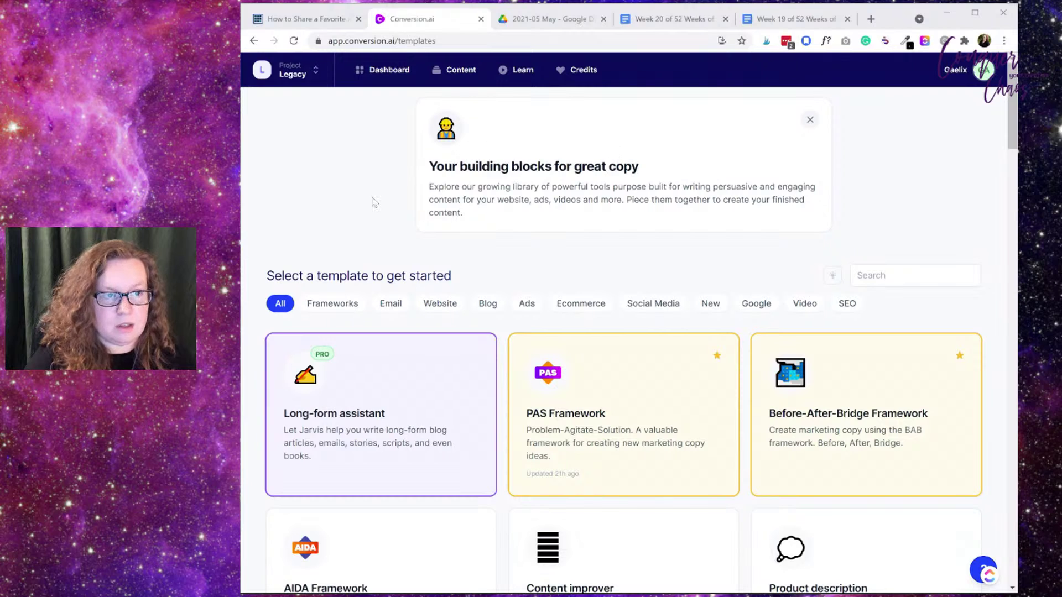
left_click(294, 71)
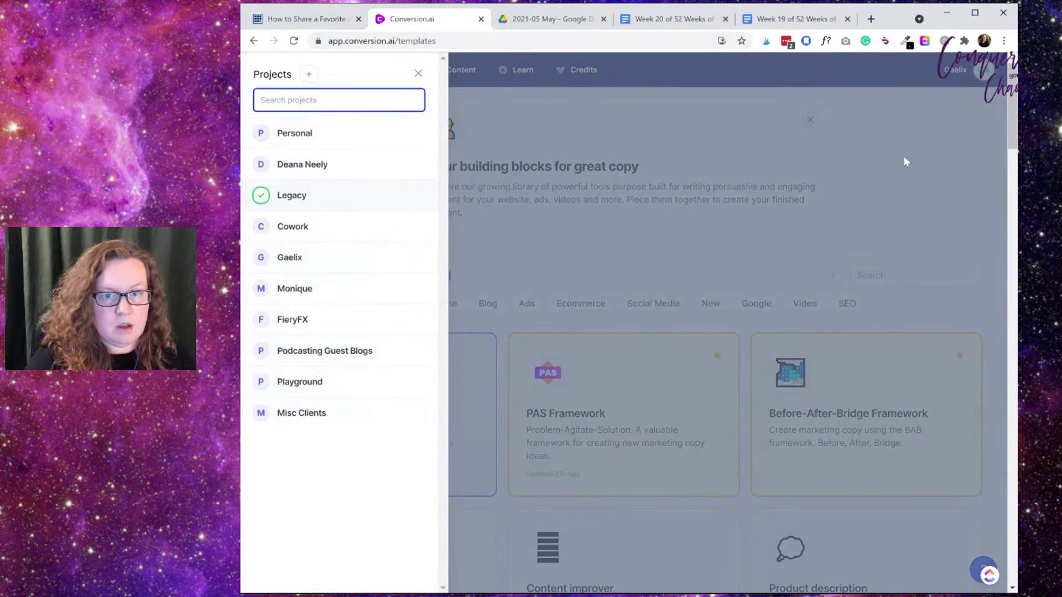
left_click(904, 156)
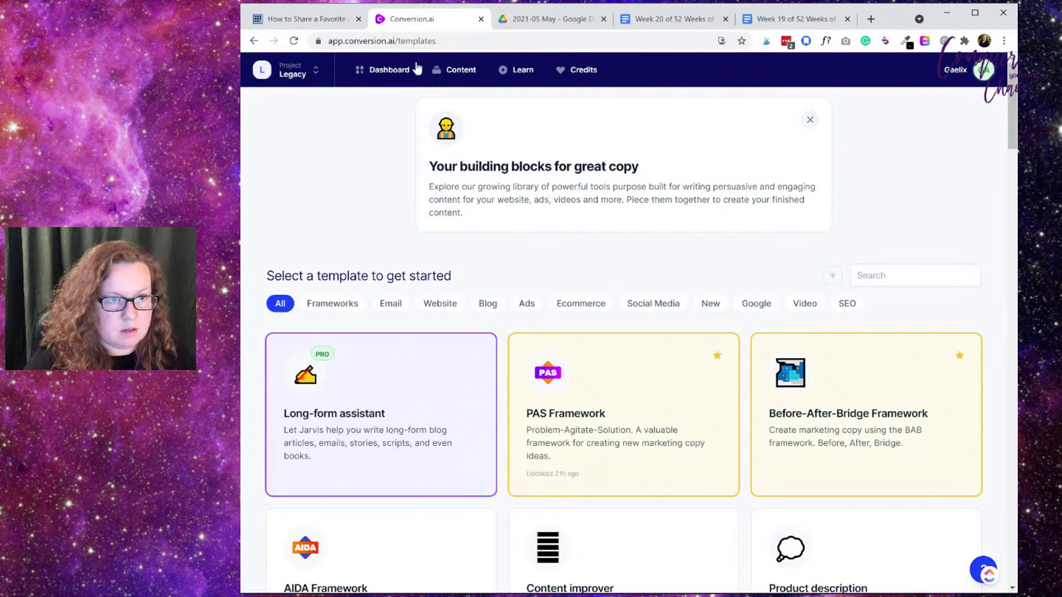
Step: Open the saved document "Sharing a Favorite Apple Memory with Legacy Storytelling" and review its section structure
left_click(457, 72)
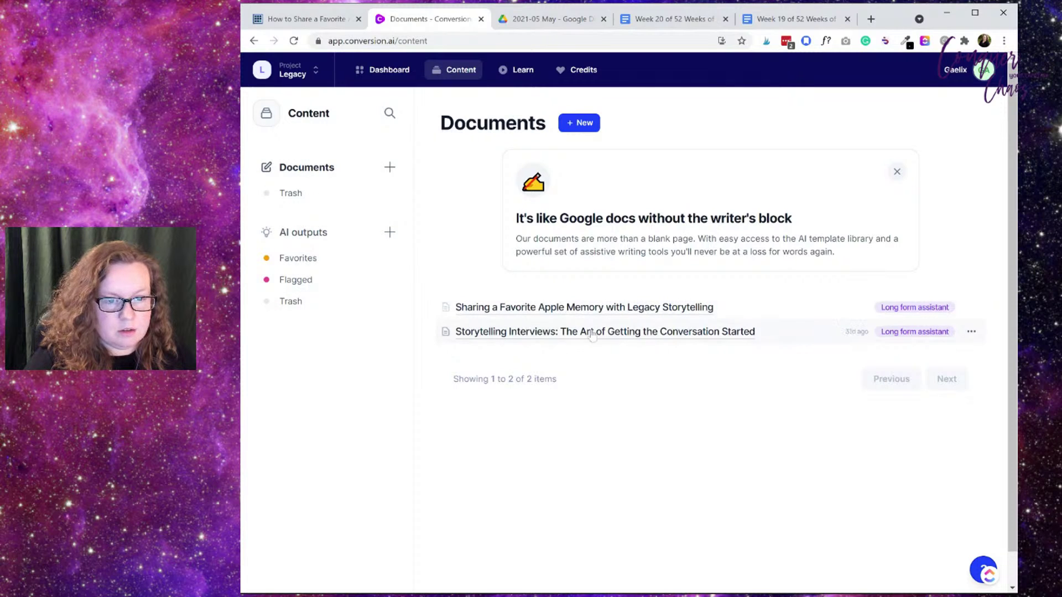
left_click(613, 308)
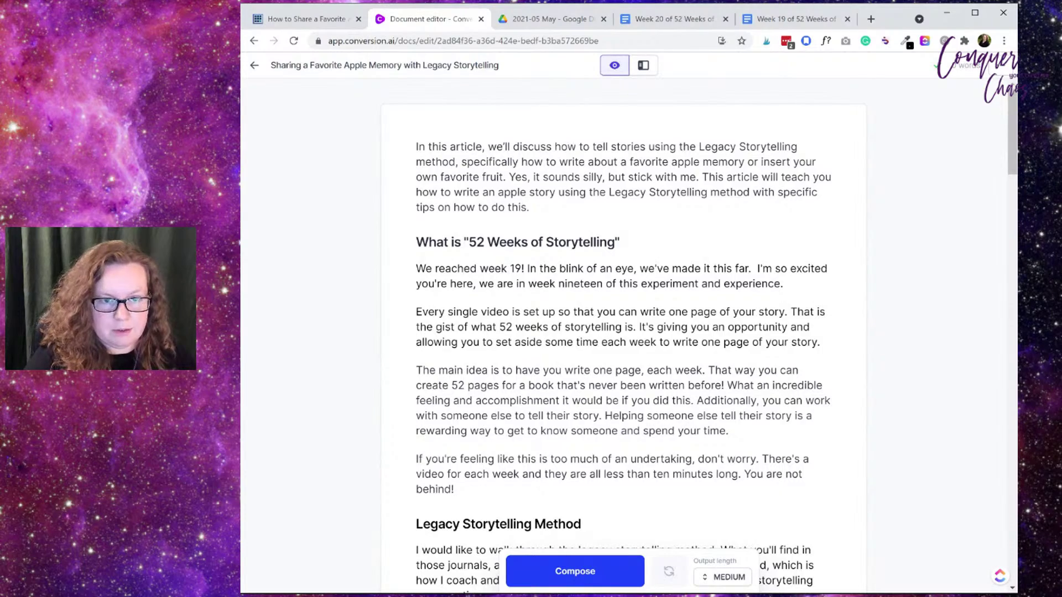
scroll(624, 332, "down", 10)
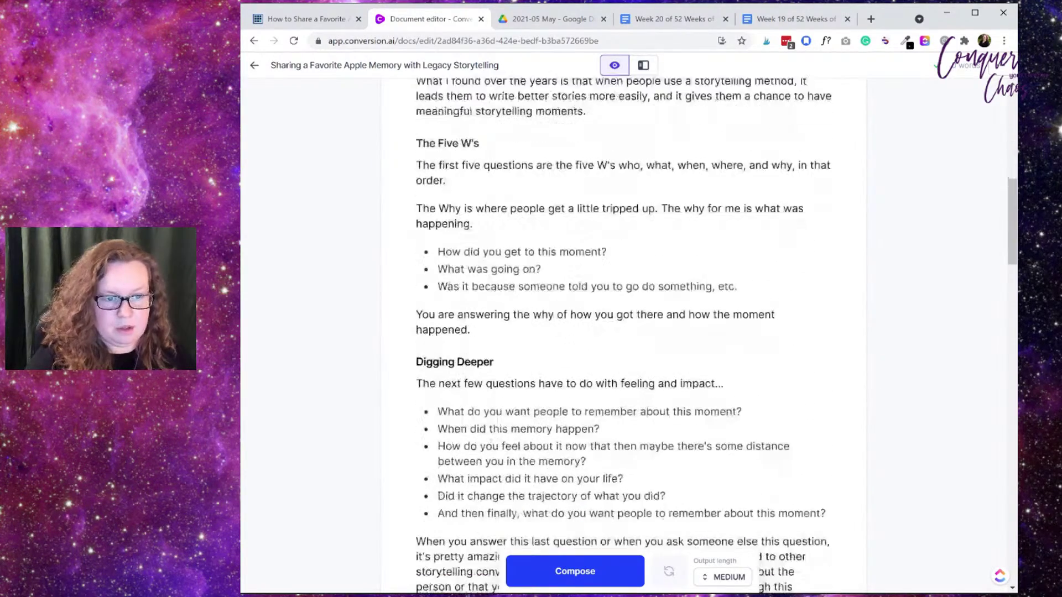
scroll(623, 332, "up", 3)
scroll(623, 331, "down", 7)
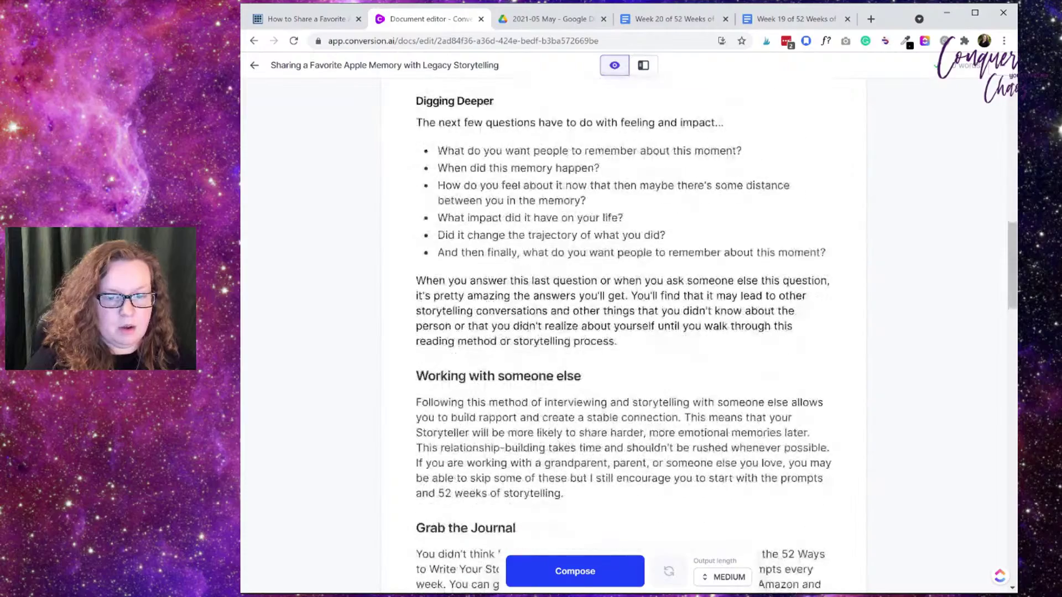
scroll(623, 332, "down", 5)
scroll(623, 332, "up", 18)
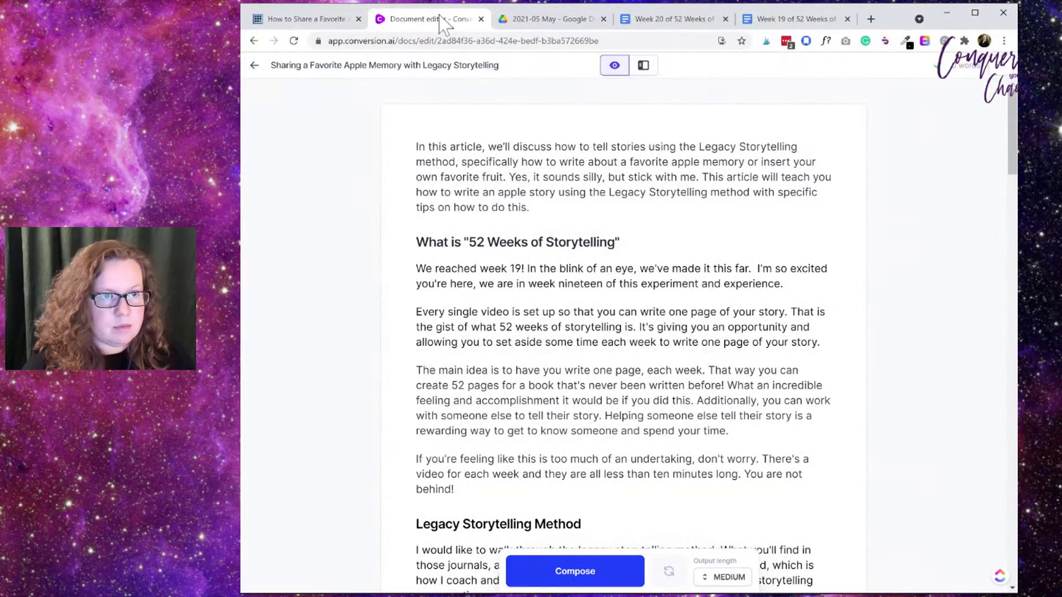
Step: Start new long-form content with the Long-form assistant in a duplicate tab, keeping the apple memory document open
key("ctrl+shift+t")
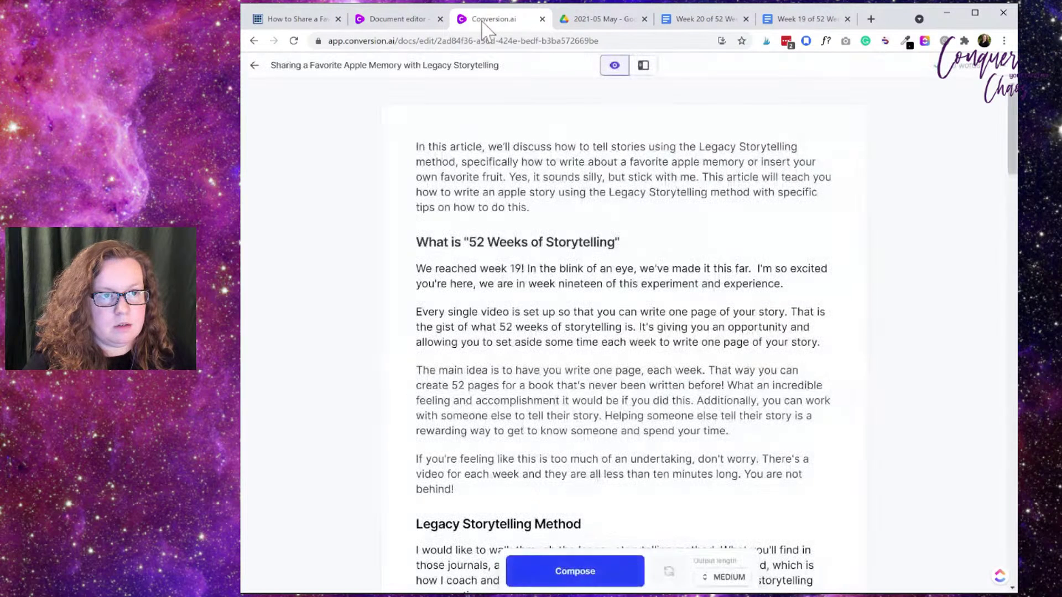
left_click(253, 67)
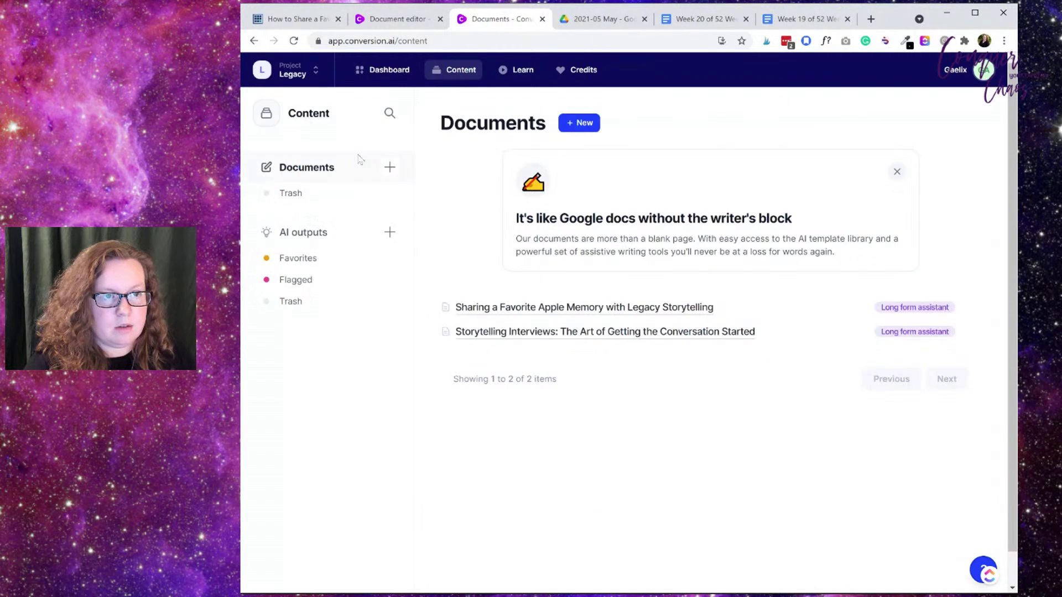
left_click(390, 71)
left_click(403, 364)
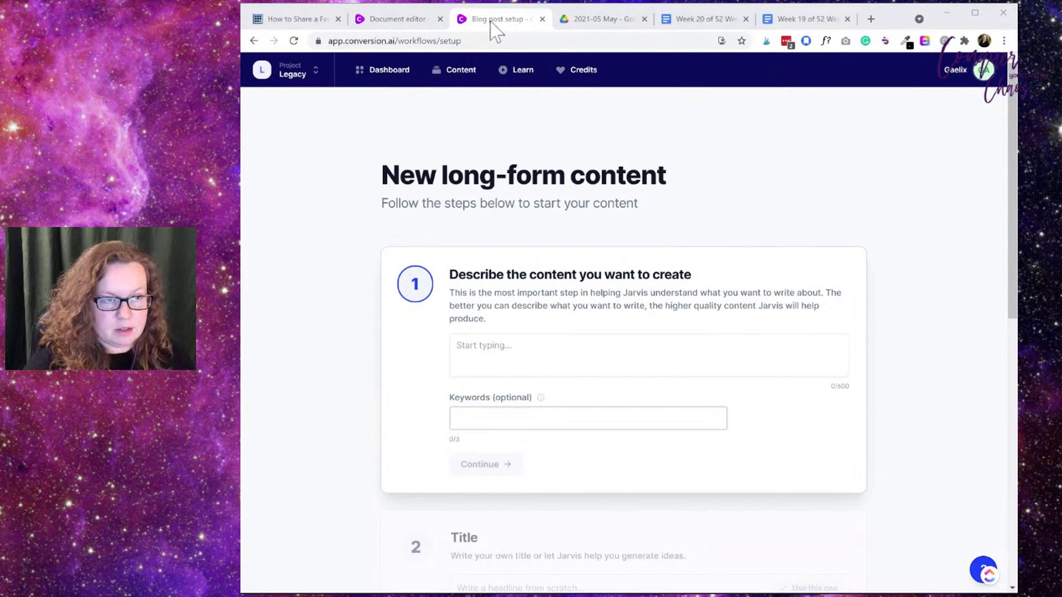
Step: Review the published apple memory article on The Legacy Recorder site, from its storytelling method sections to the weekly prompt video
left_click(313, 18)
scroll(662, 177, "down", 4)
scroll(681, 190, "down", 6)
scroll(562, 182, "down", 5)
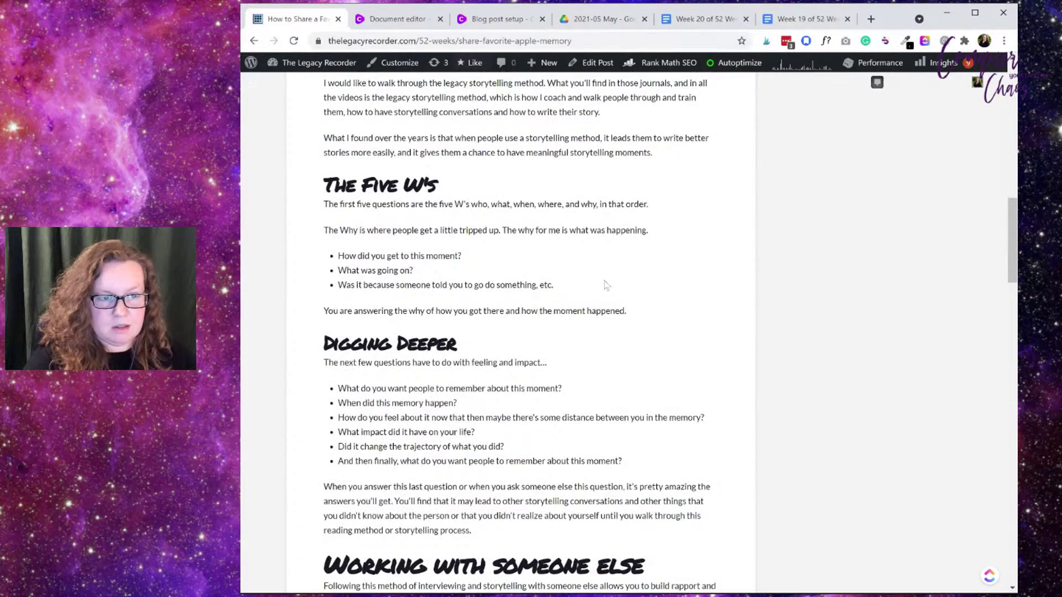
scroll(606, 285, "down", 5)
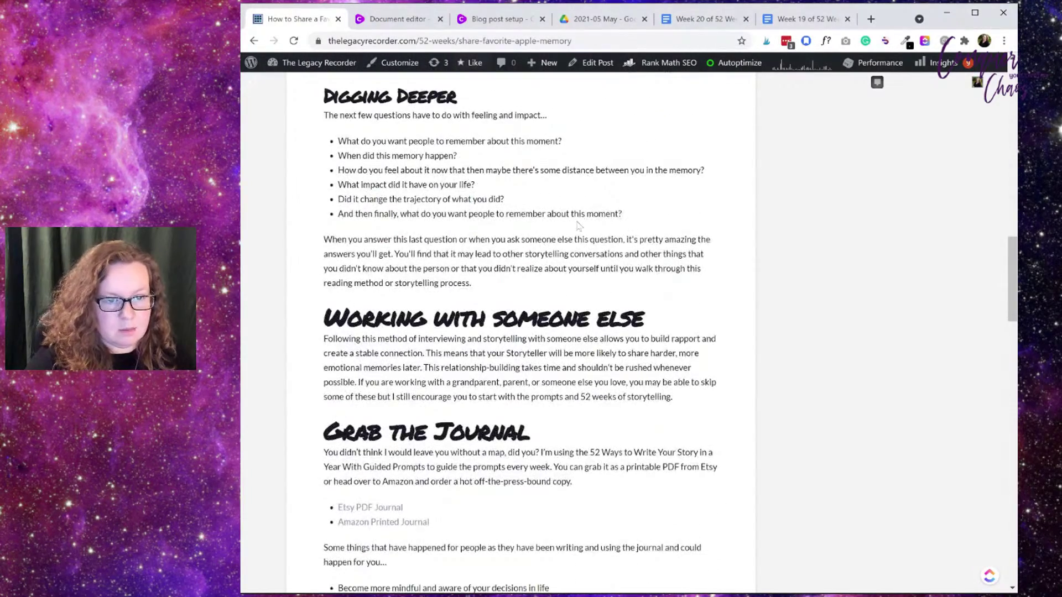
scroll(578, 224, "down", 3)
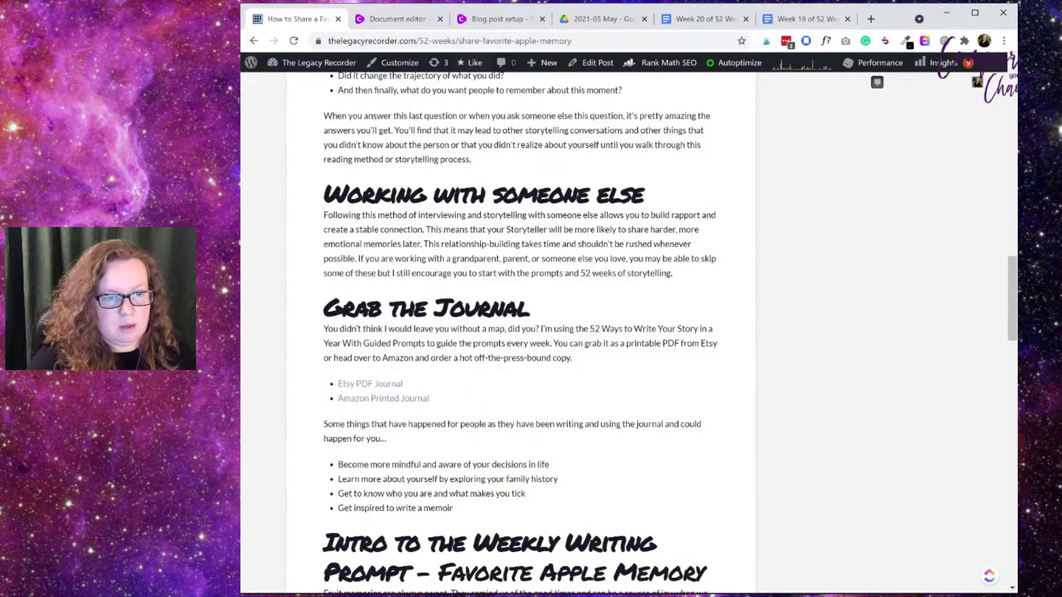
scroll(519, 332, "down", 1)
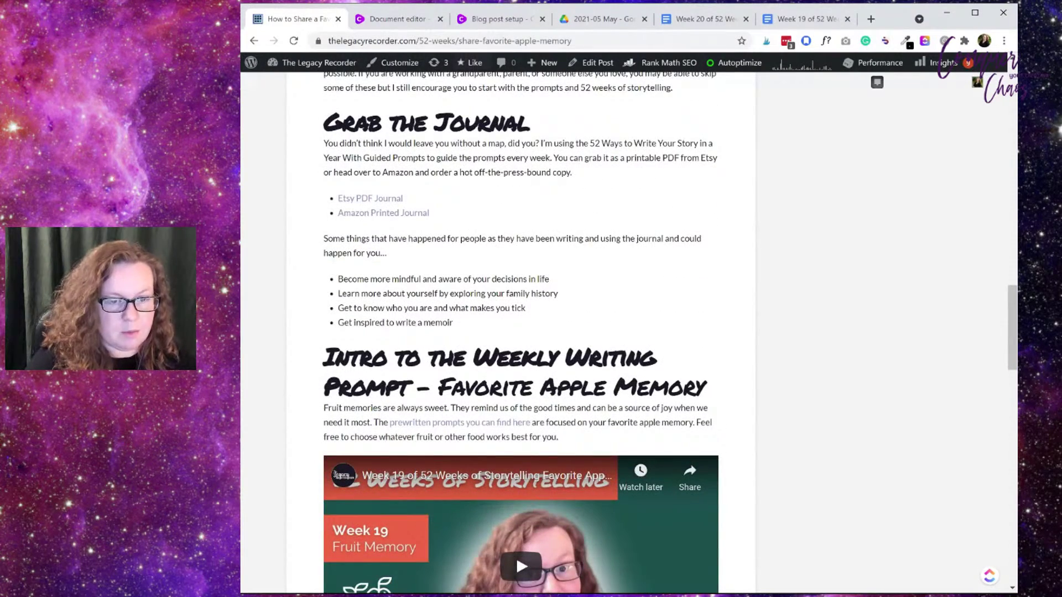
scroll(516, 371, "down", 3)
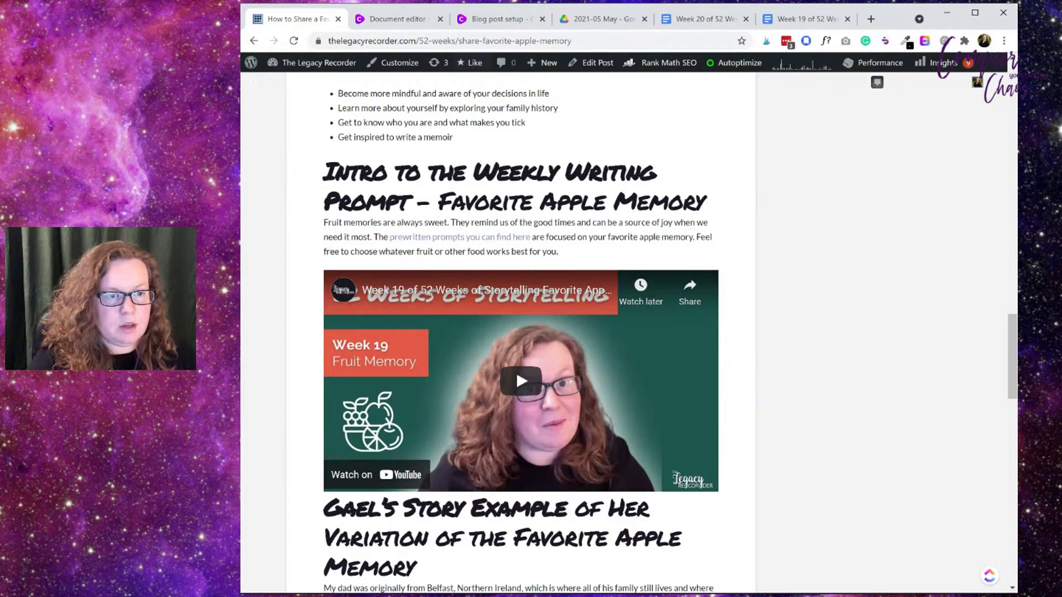
Step: Review the apple memory article's closing sections, from the story example and the 5 W's to what people should remember
scroll(520, 332, "down", 5)
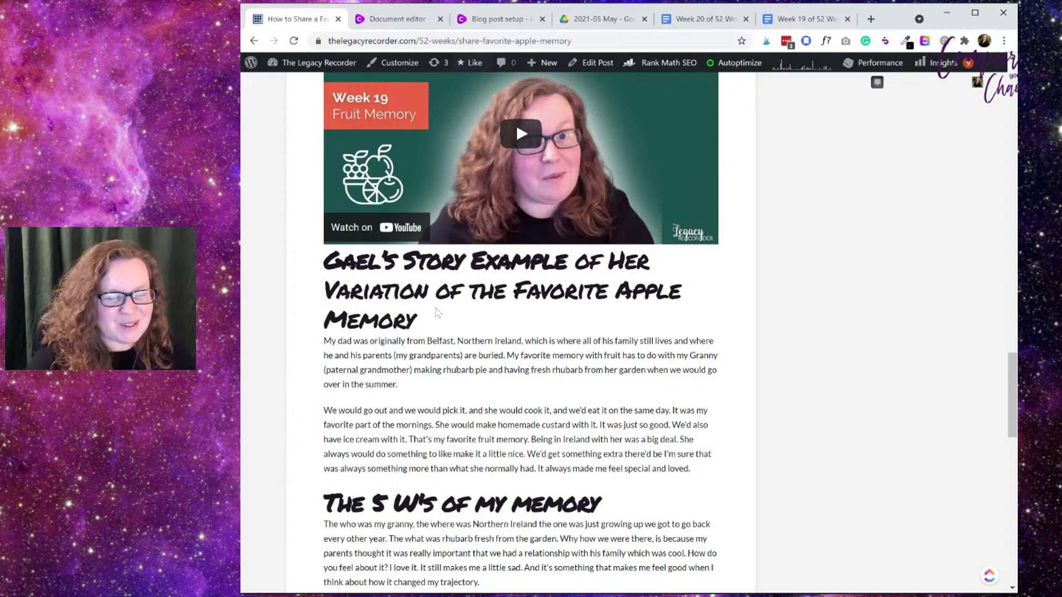
scroll(498, 327, "down", 2)
scroll(516, 324, "down", 2)
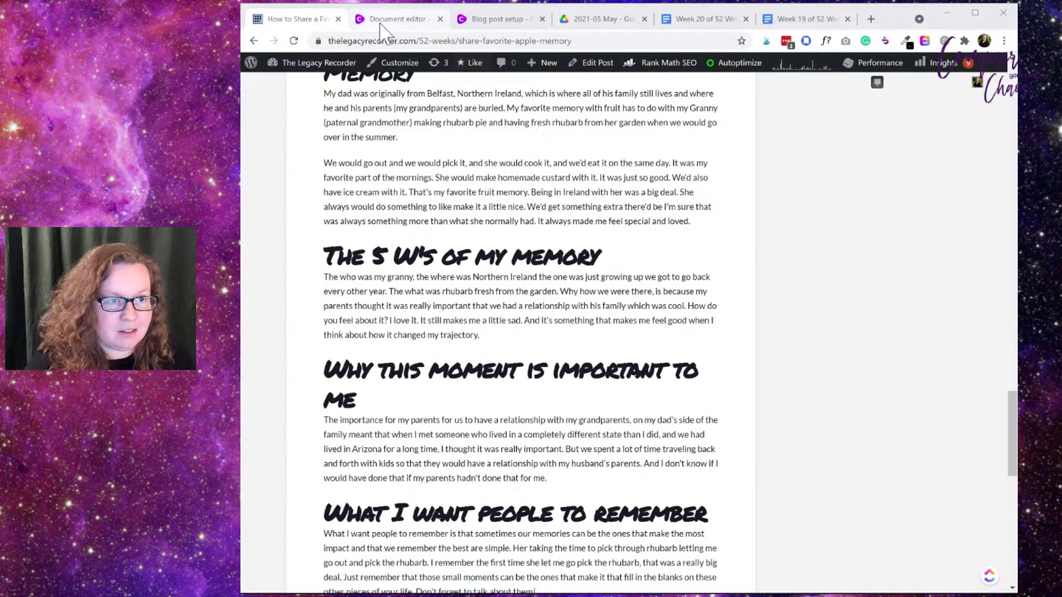
Step: Open the document settings of "Sharing a Favorite Apple Memory with Legacy Storytelling" to check its title, content description and keywords
left_click(497, 19)
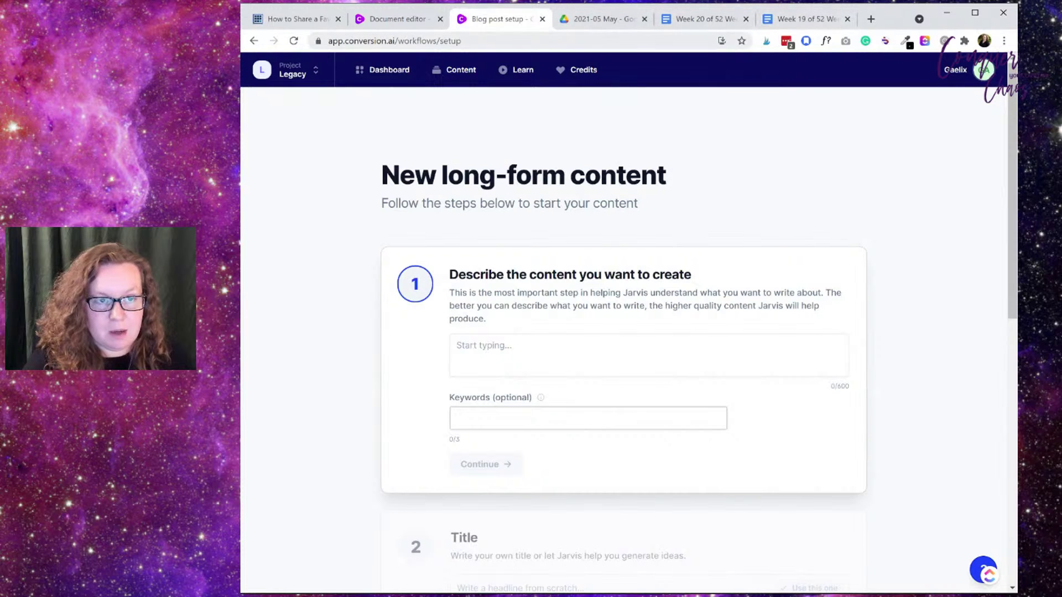
left_click(387, 21)
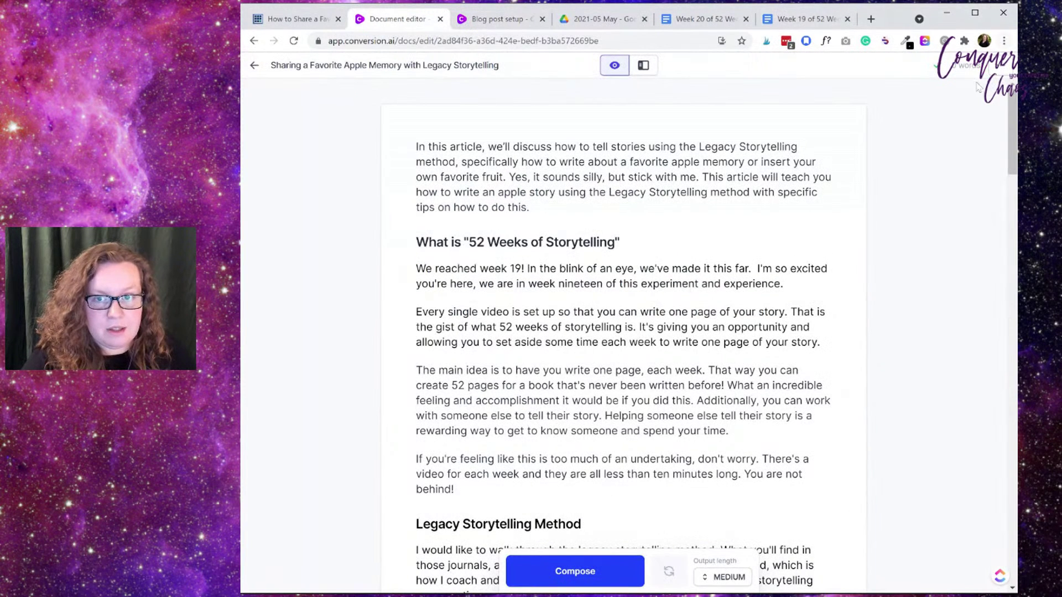
left_click(1004, 65)
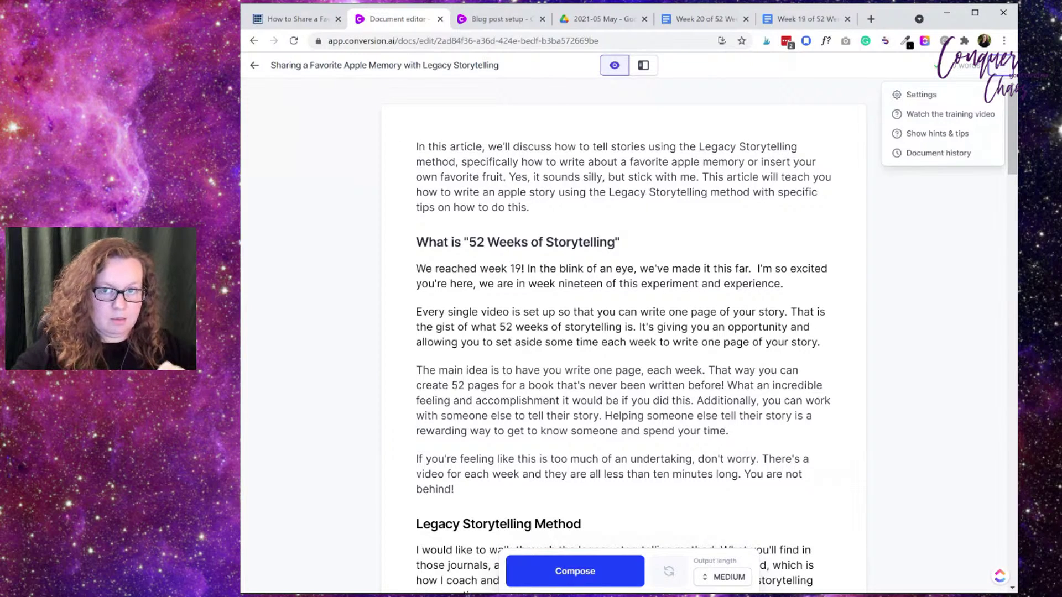
left_click(921, 95)
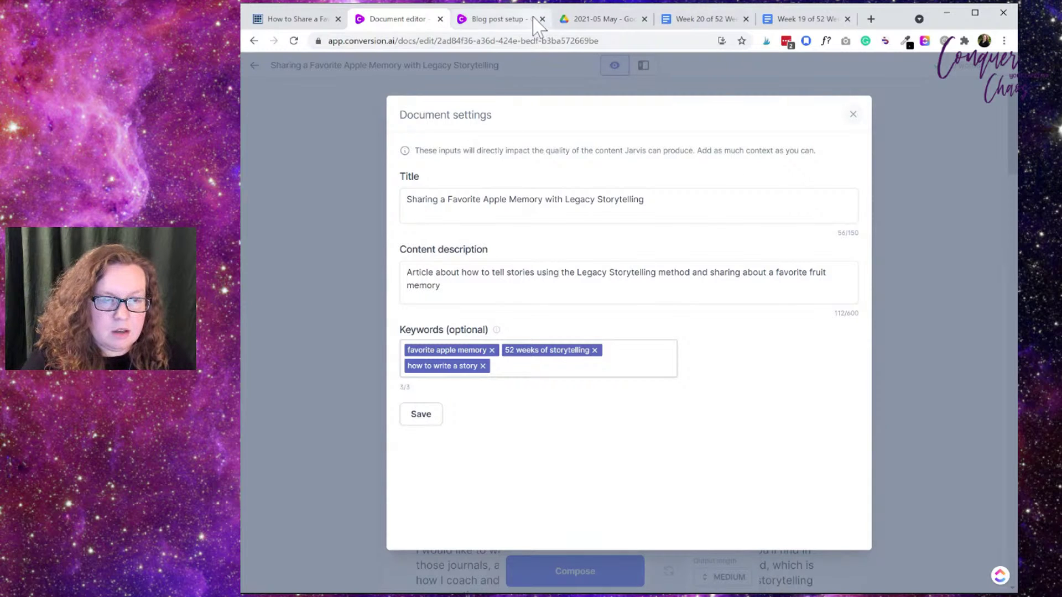
left_click(495, 22)
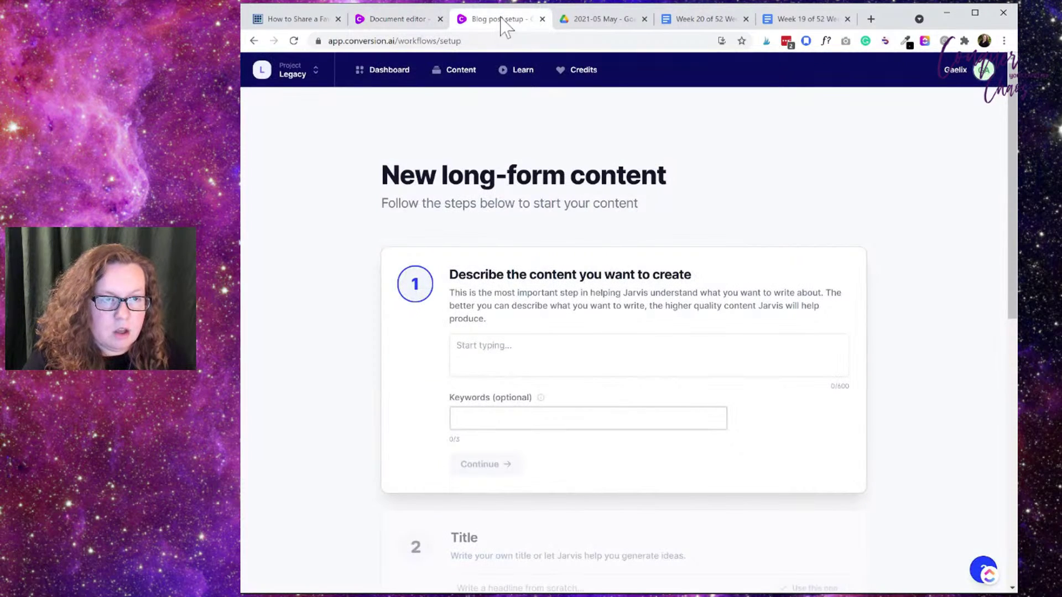
left_click(425, 21)
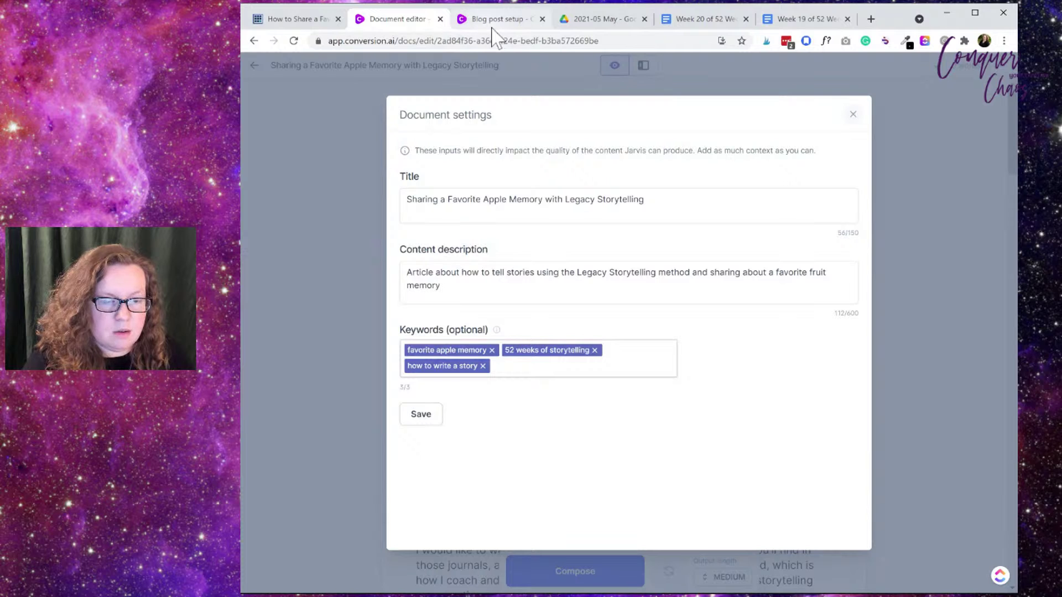
Step: Copy the apple memory document's content description into the description of the new long-form content
left_click(609, 272)
key("ctrl+a")
key("ctrl+c")
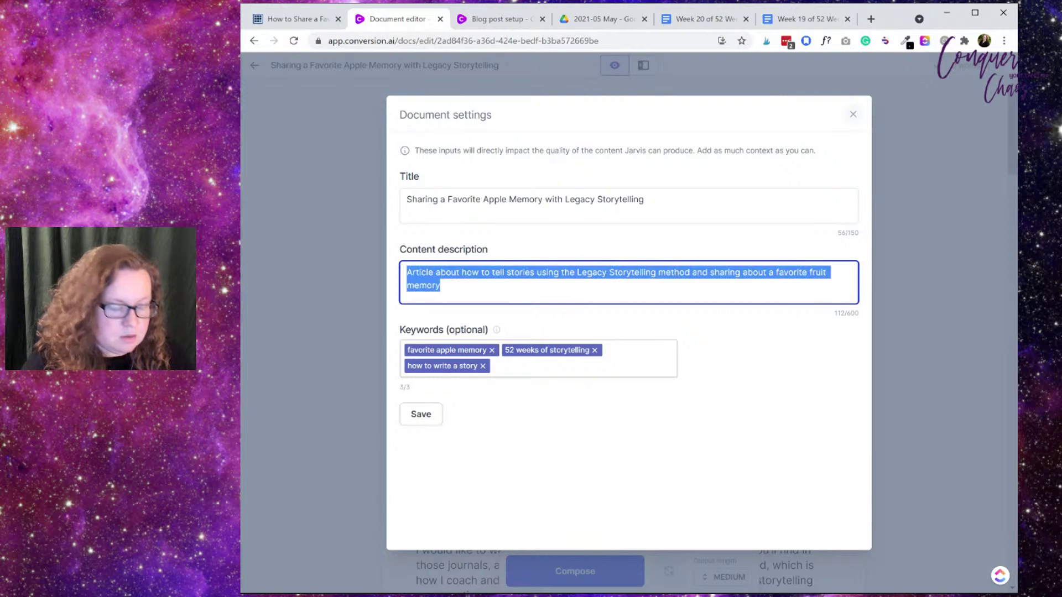
left_click(509, 20)
left_click(575, 342)
key("ctrl+v")
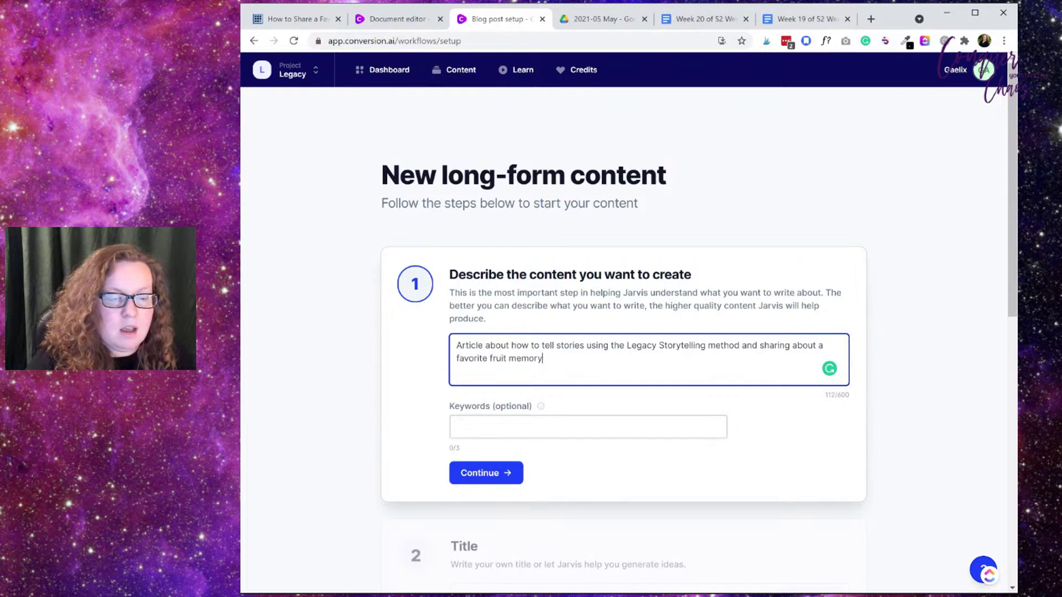
Step: Change "fruit" to "pirate" in the pasted description and end the sentence with a period
key("ctrl+Left")
key("Left")
key("shift+Left")
key("shift+Left")
key("shift+Left")
key("shift+Left")
key("shift+Left")
type("pirate")
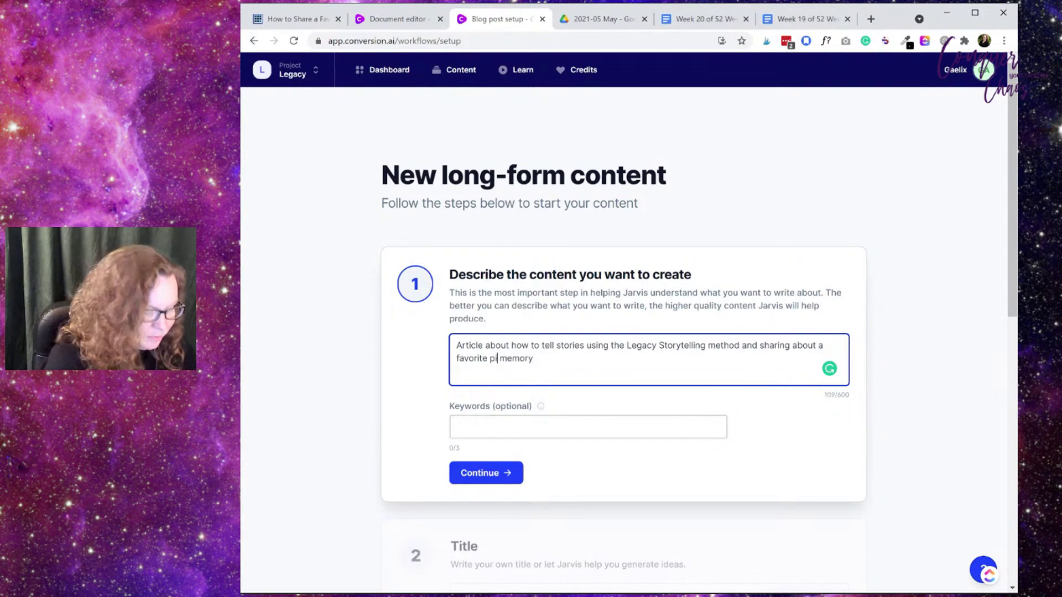
key("End")
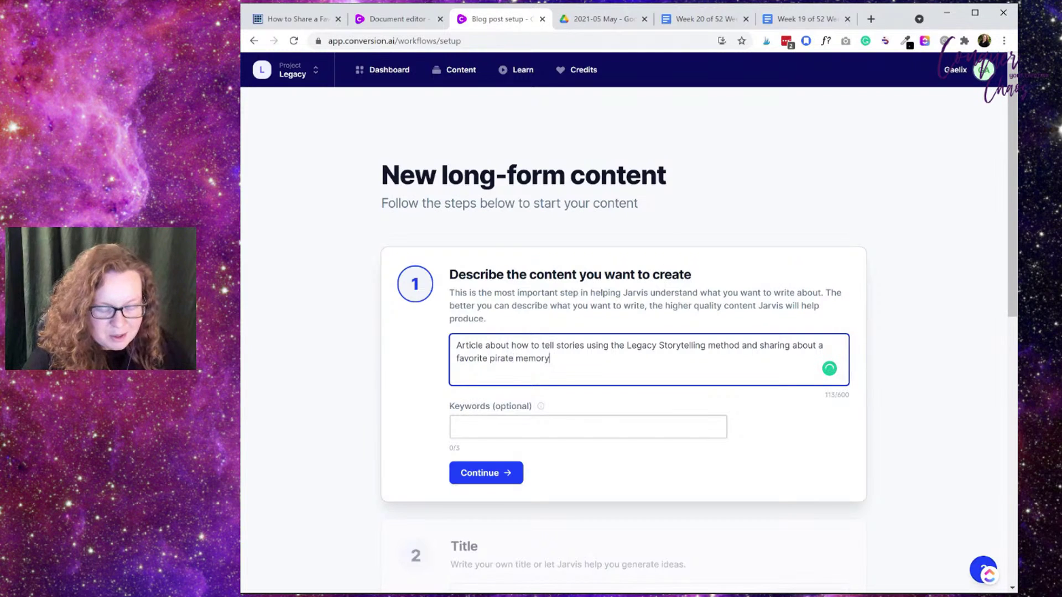
type(".")
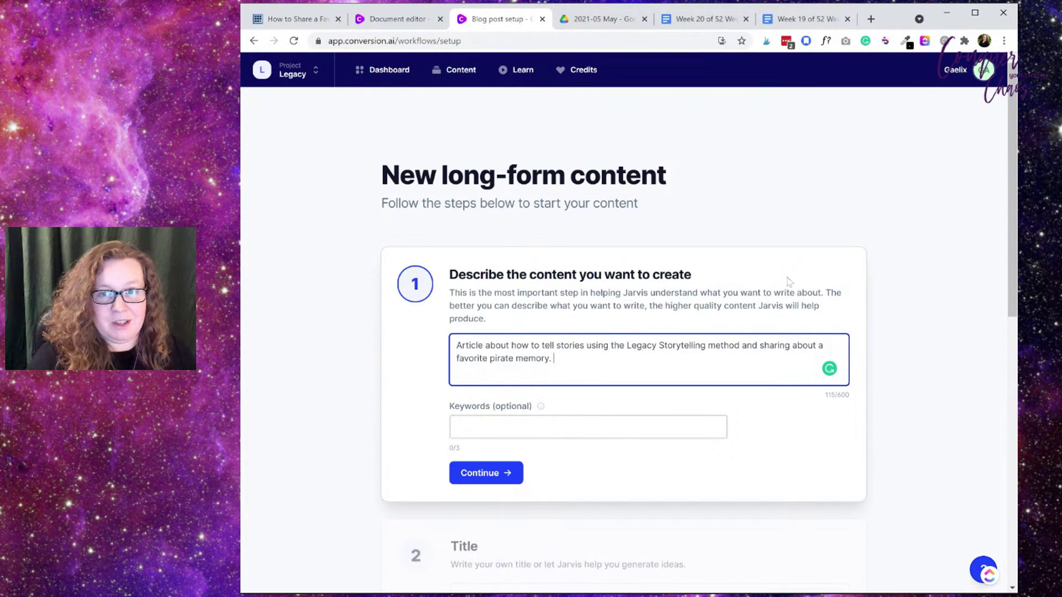
key("alt+Tab")
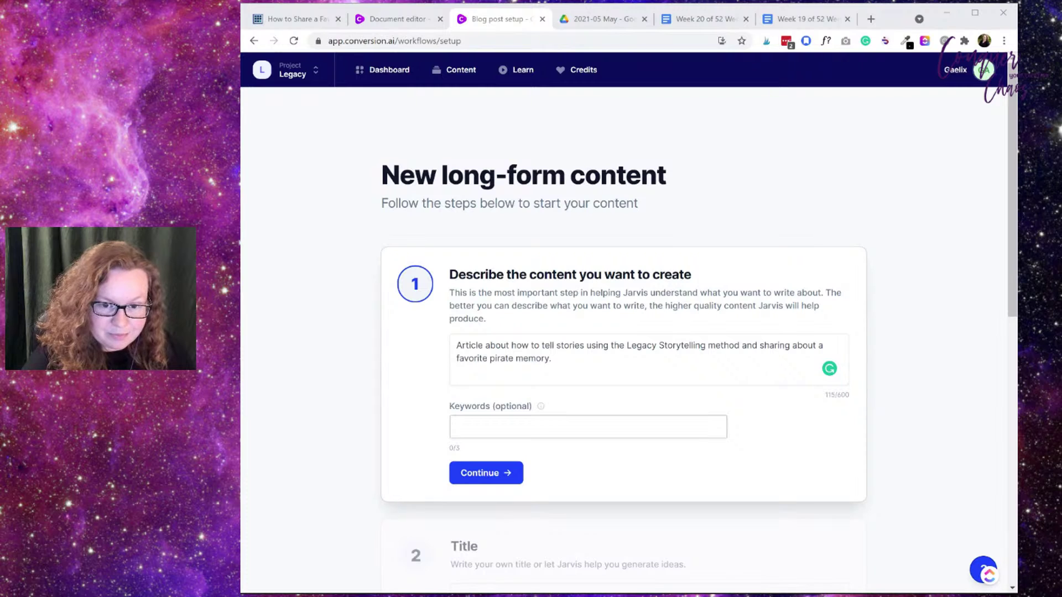
left_click(554, 359)
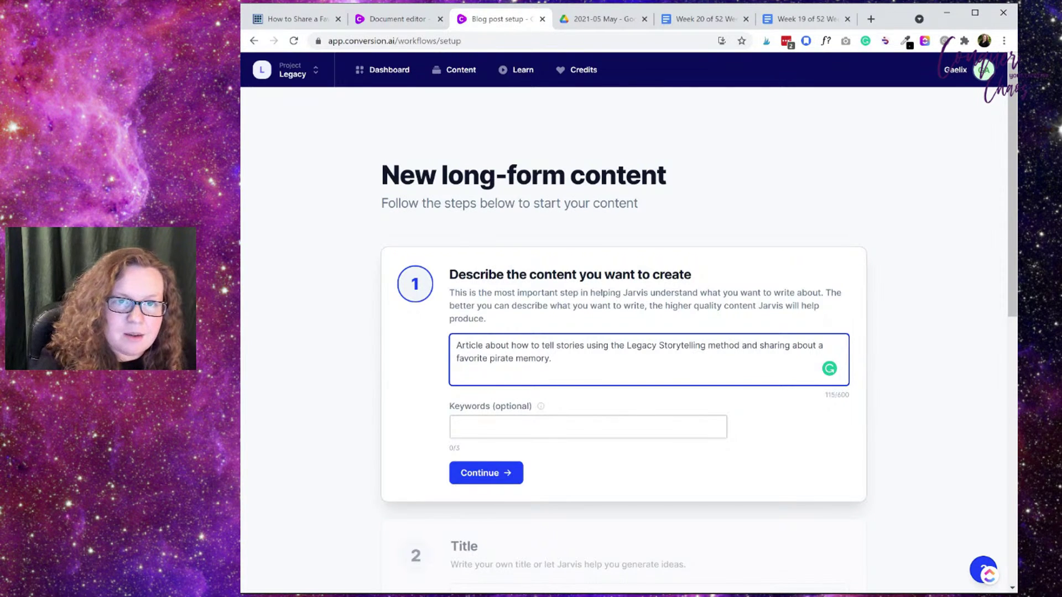
Step: Review the Week 20 Favorite Pirate Memory transcript in Google Docs, from the 52 Weeks introduction through the pirate class story
left_click(696, 21)
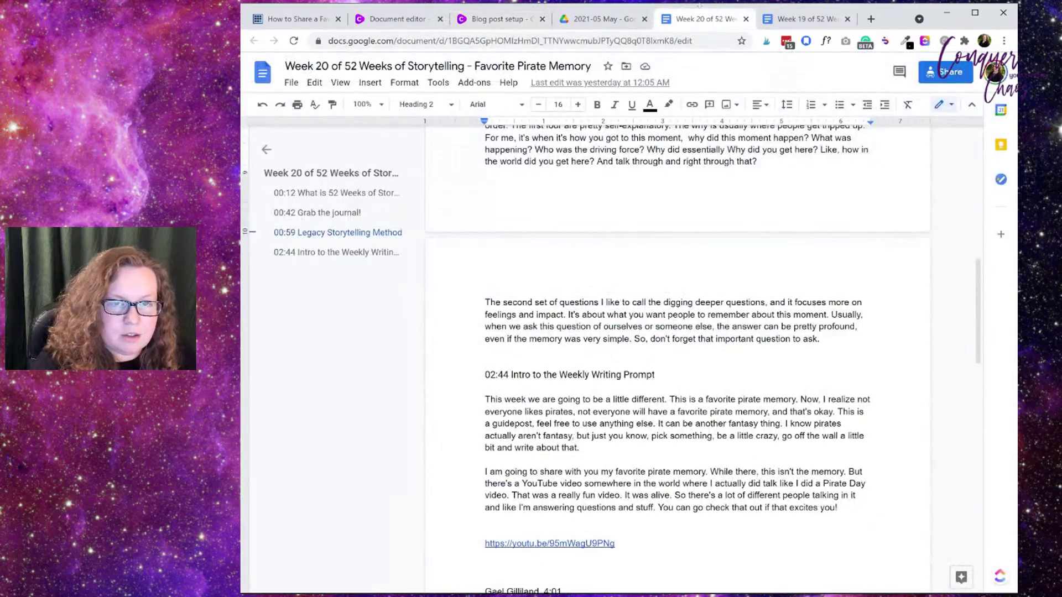
scroll(678, 360, "up", 3)
scroll(678, 360, "up", 6)
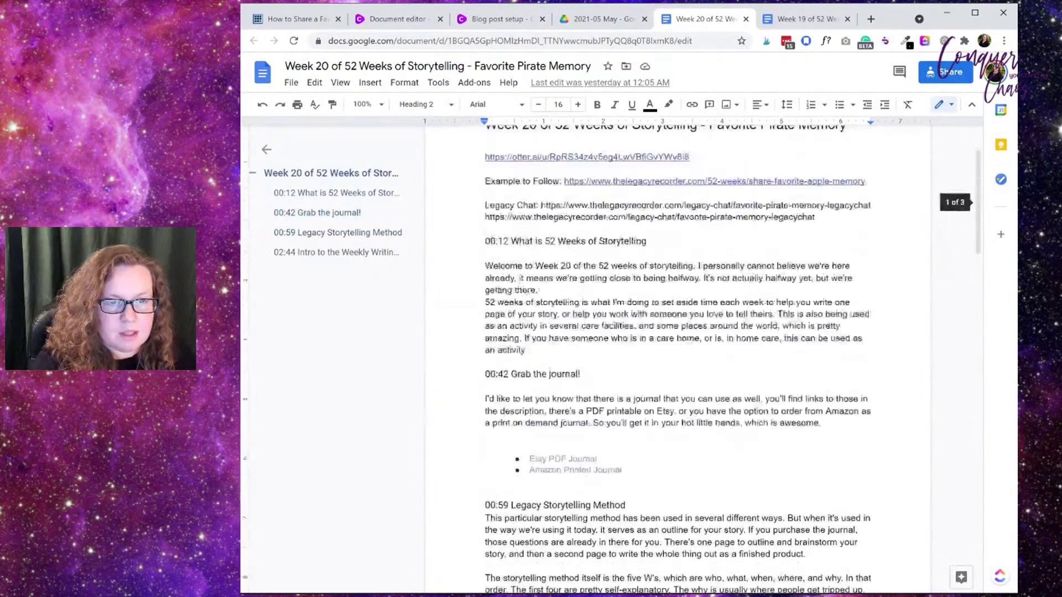
scroll(678, 359, "down", 2)
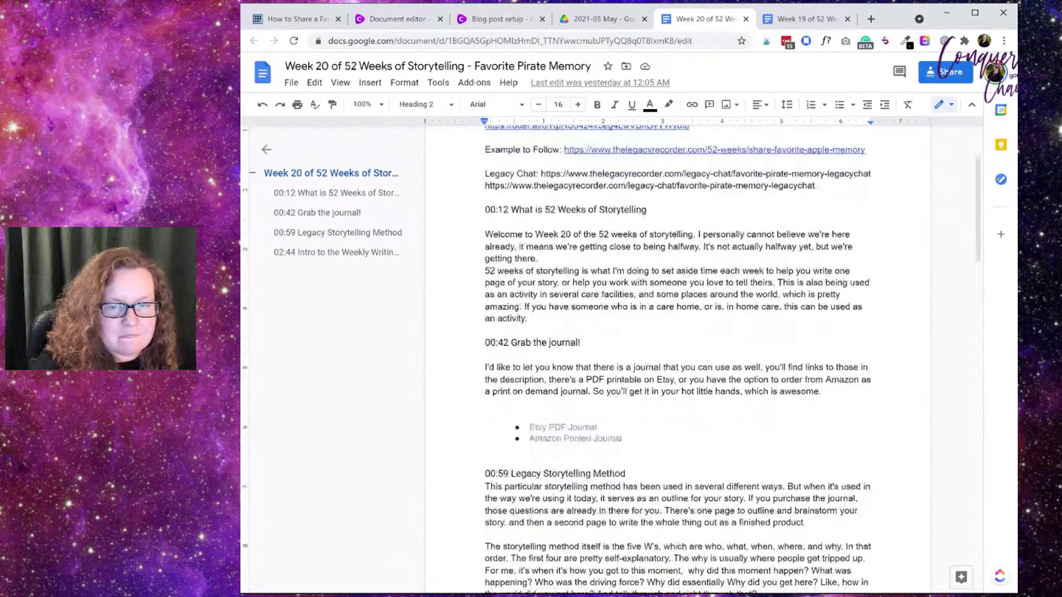
scroll(678, 359, "down", 1)
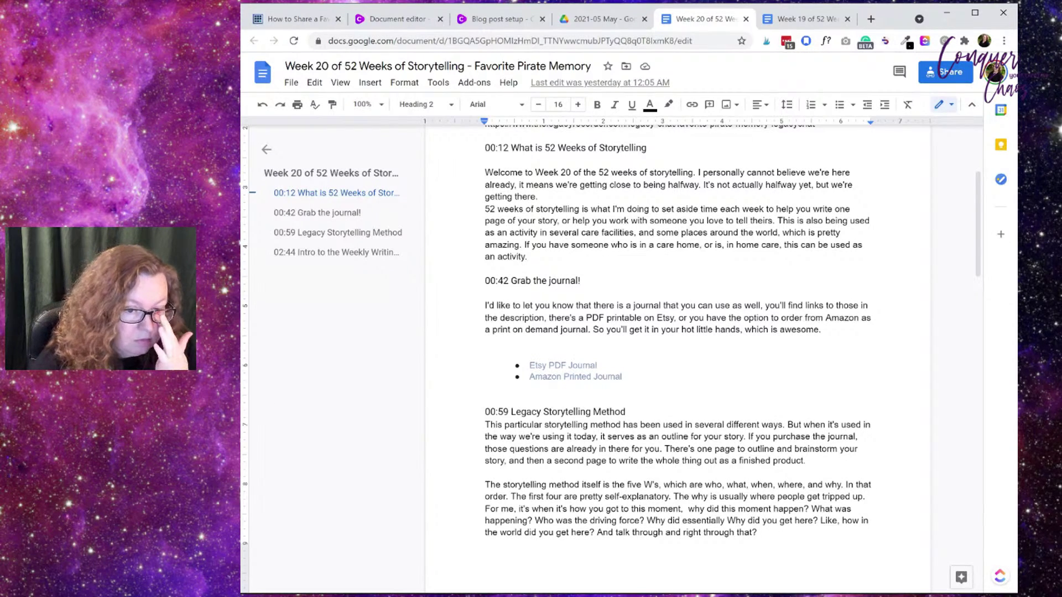
scroll(678, 360, "down", 5)
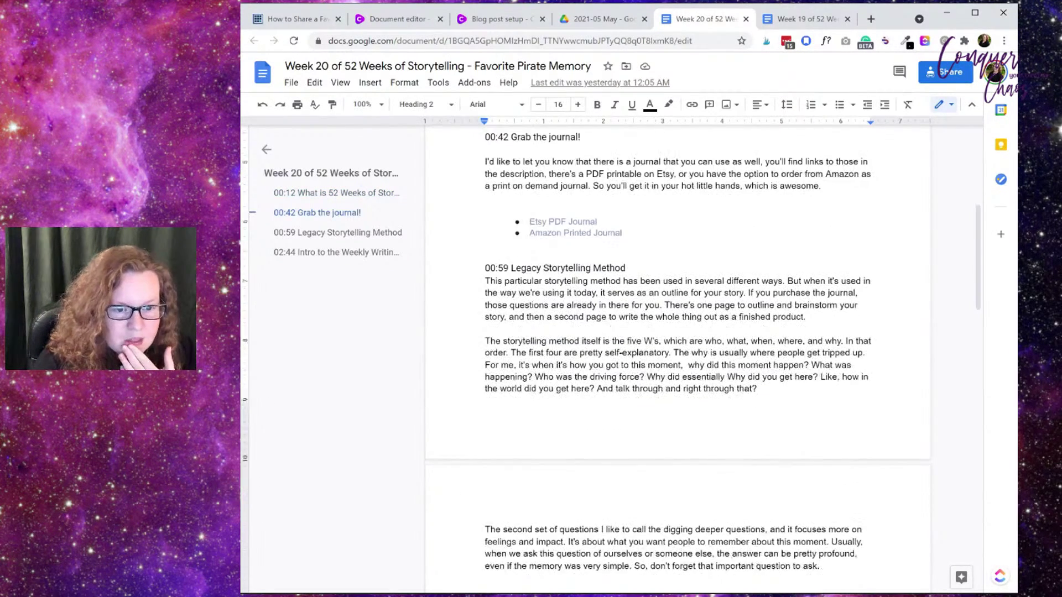
scroll(678, 360, "down", 3)
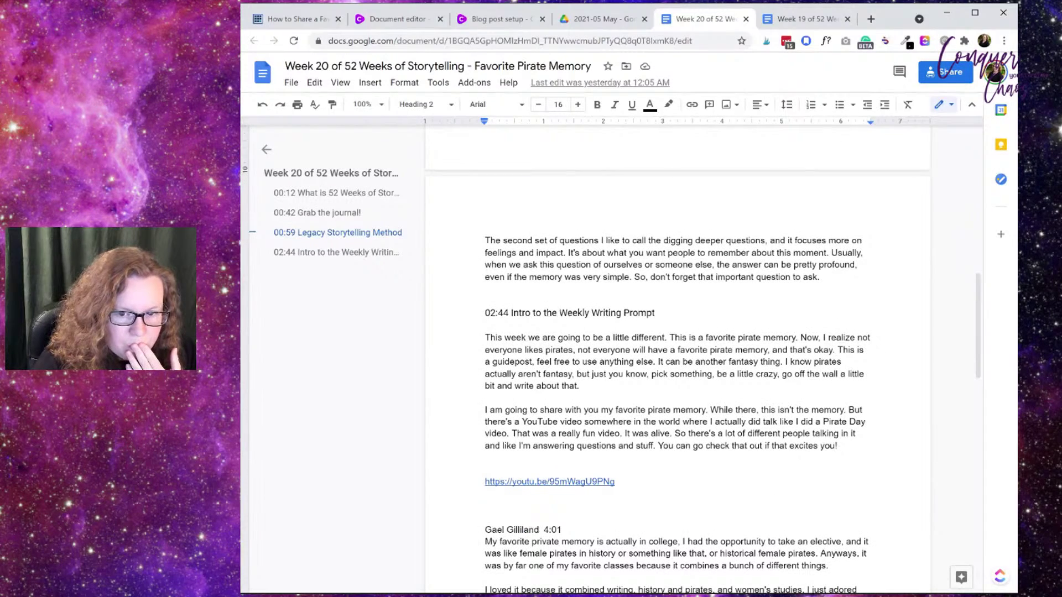
scroll(678, 359, "down", 1)
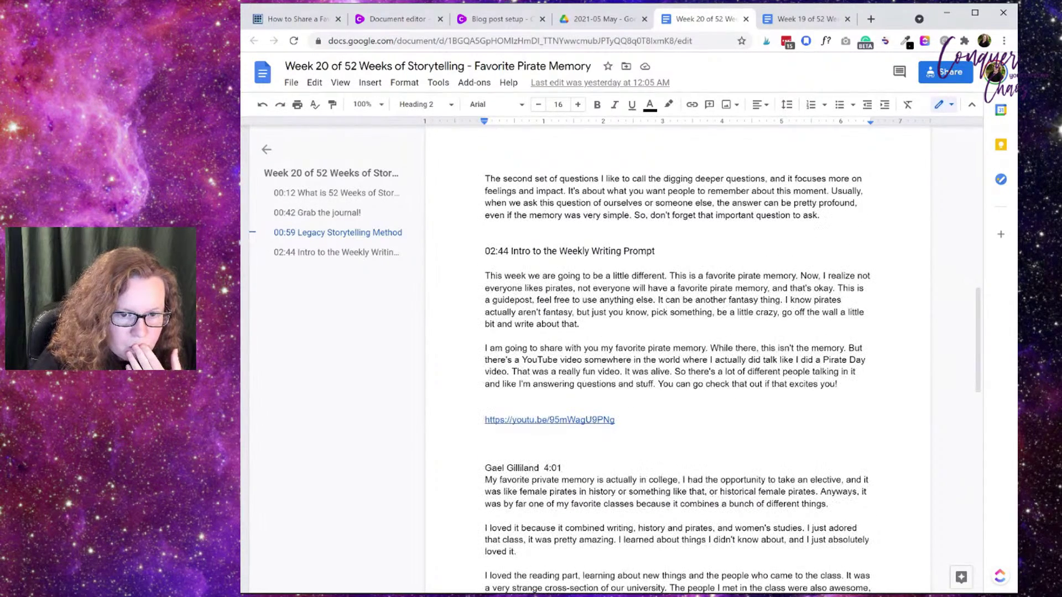
scroll(677, 359, "down", 3)
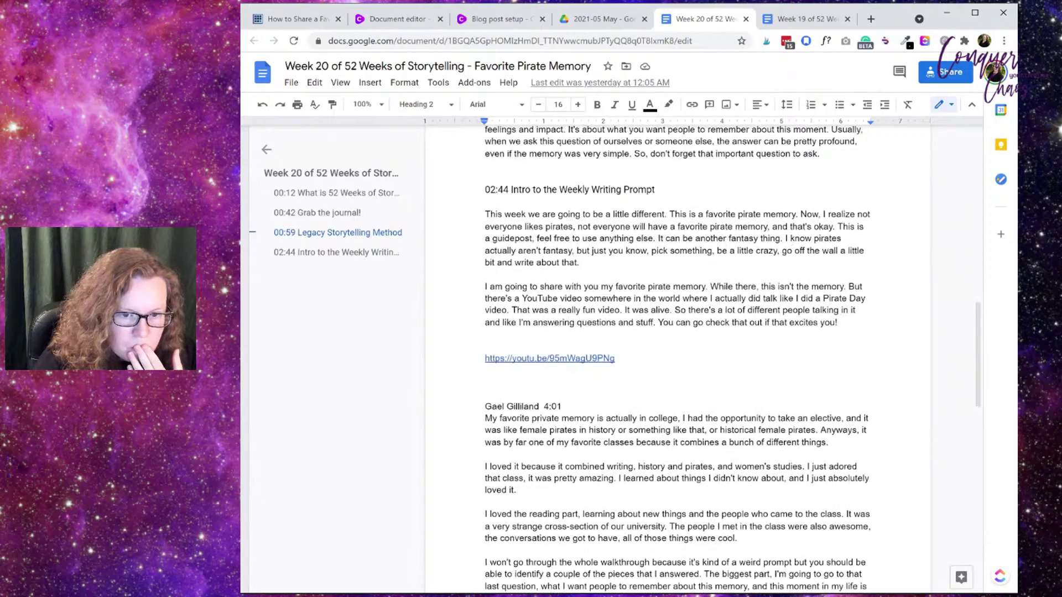
scroll(678, 360, "down", 3)
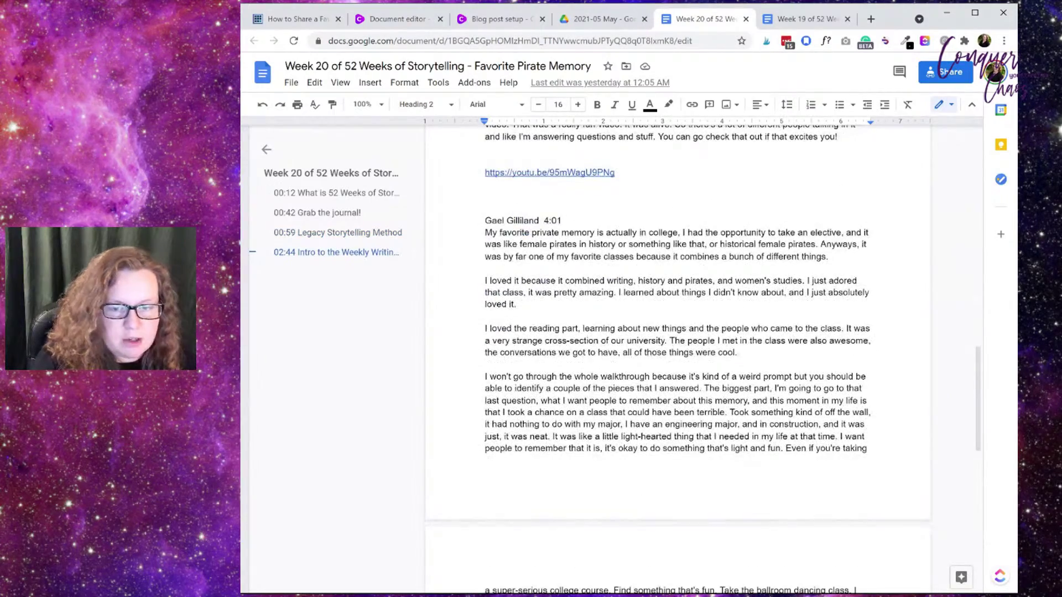
scroll(677, 359, "up", 10)
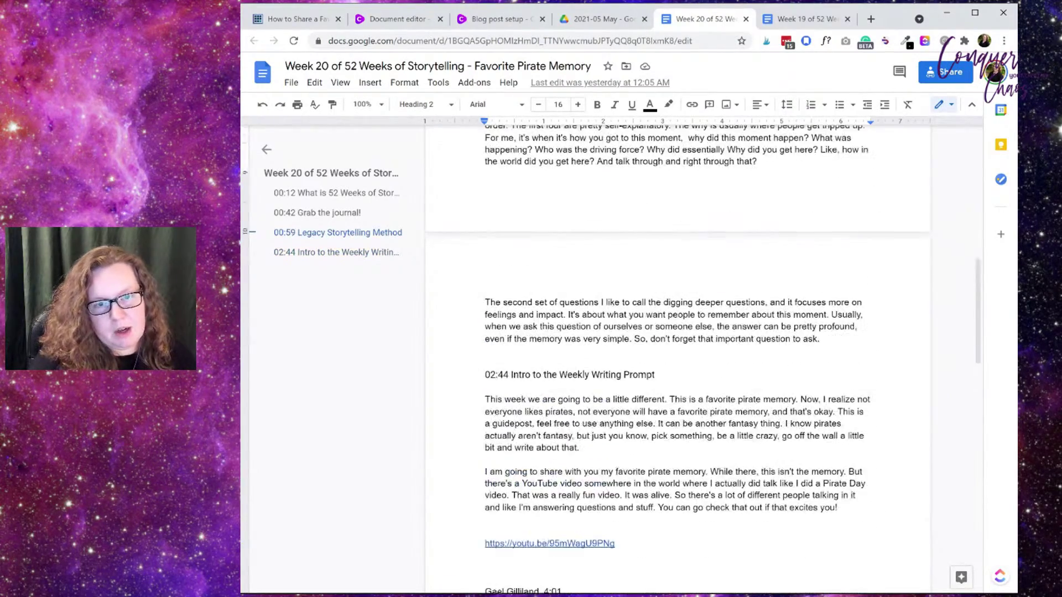
scroll(677, 360, "up", 10)
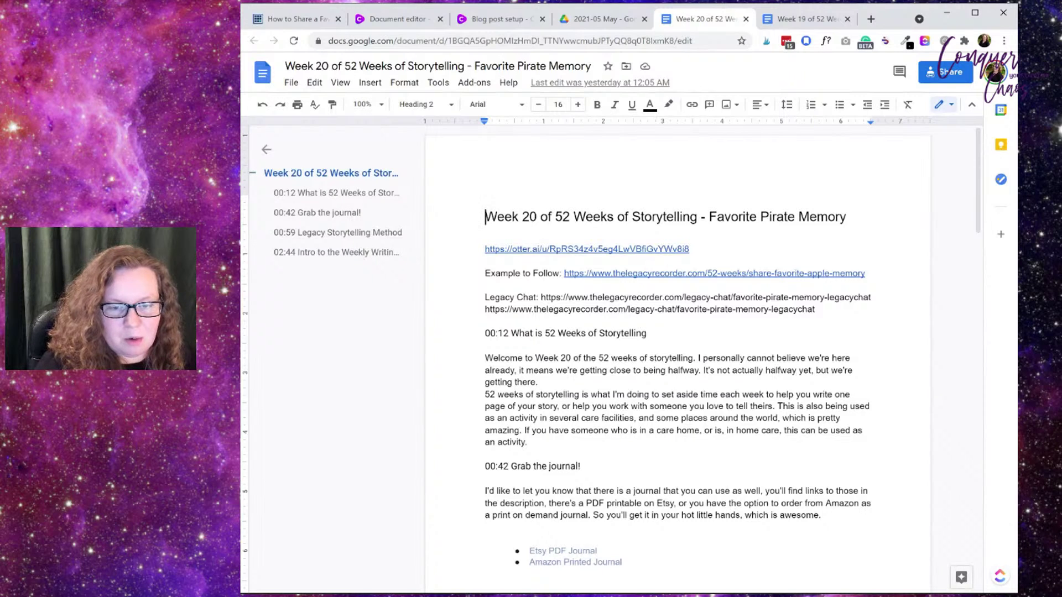
scroll(678, 359, "down", 1)
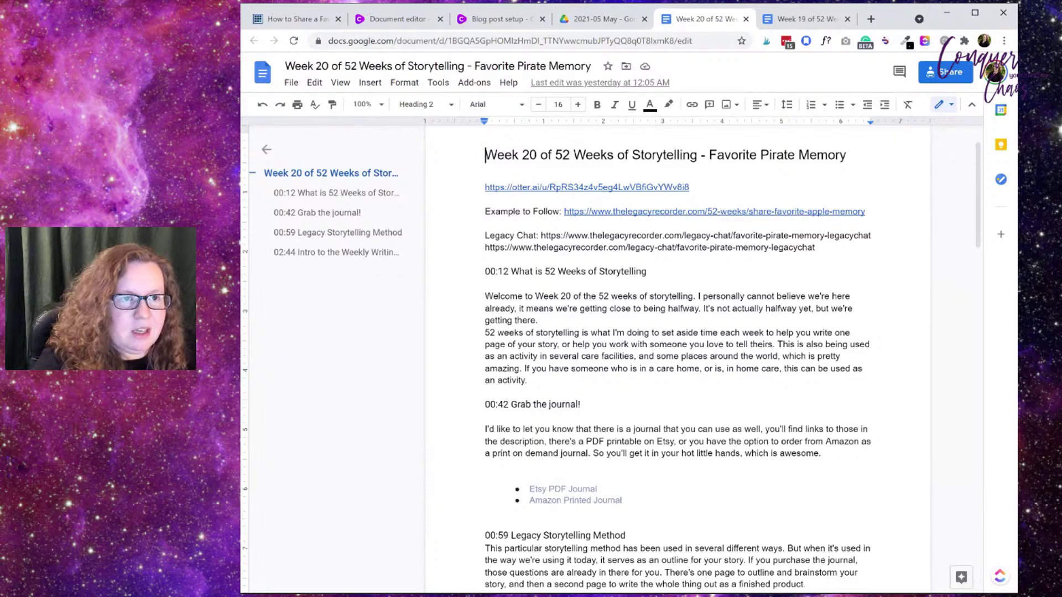
Step: Open the Conversion.ai dashboard in a separate tab and open the Product description template, keeping the long-form setup open
left_click(390, 19)
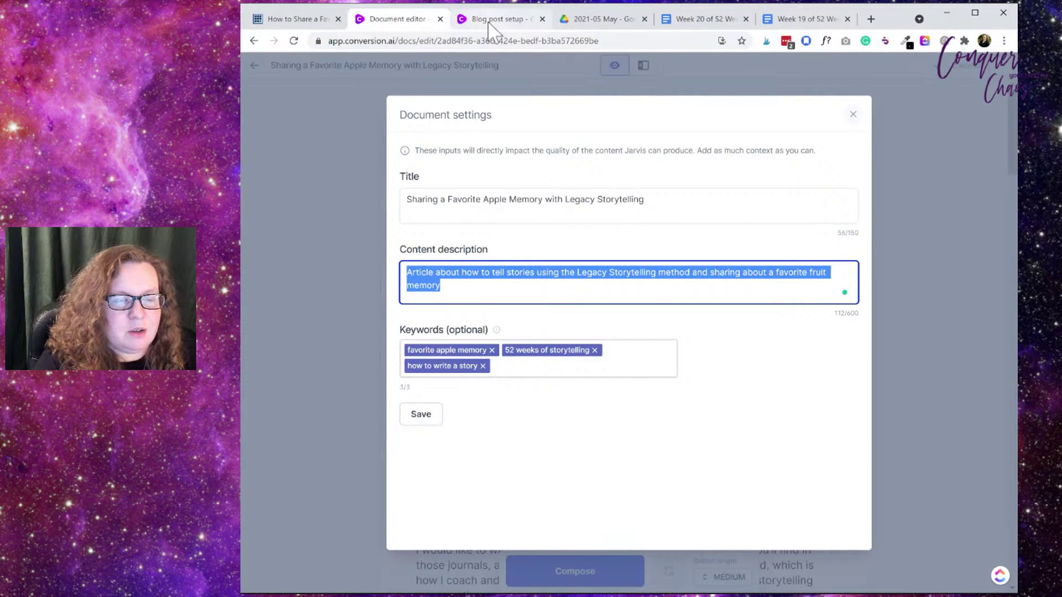
left_click(492, 20)
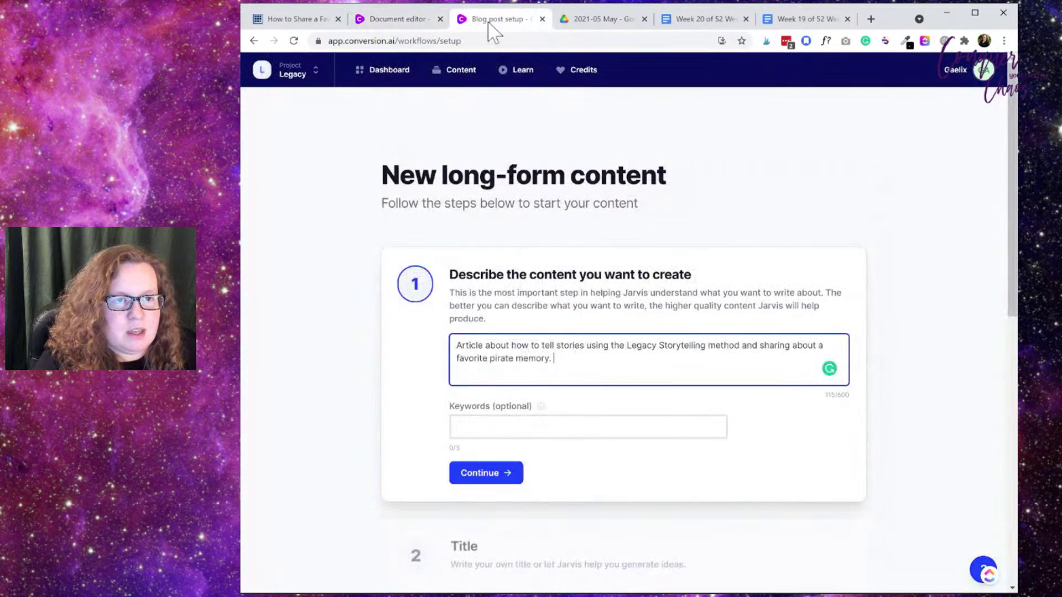
middle_click(389, 69)
left_click(552, 23)
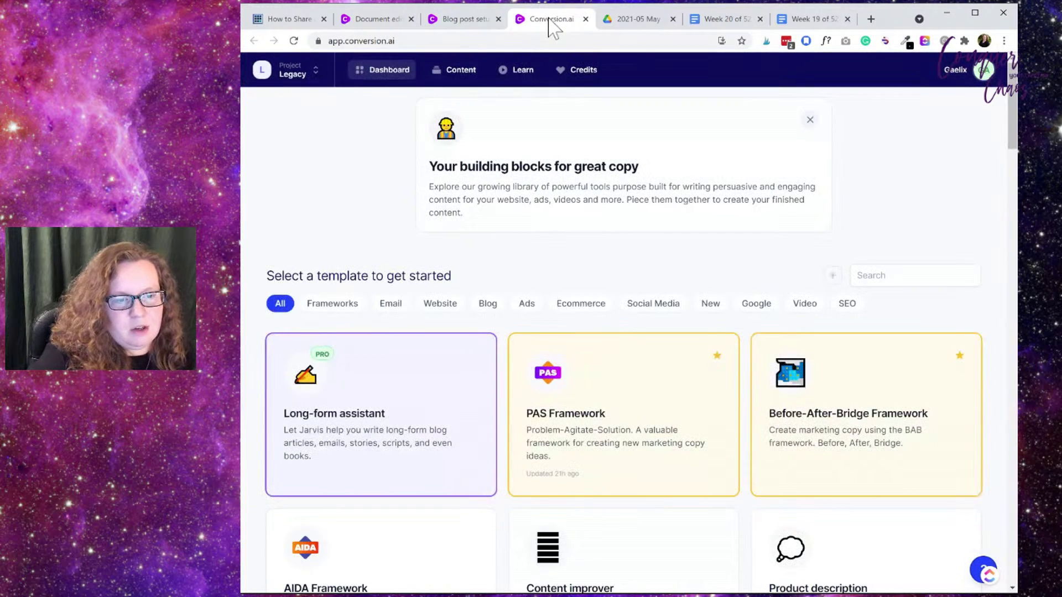
scroll(710, 253, "down", 2)
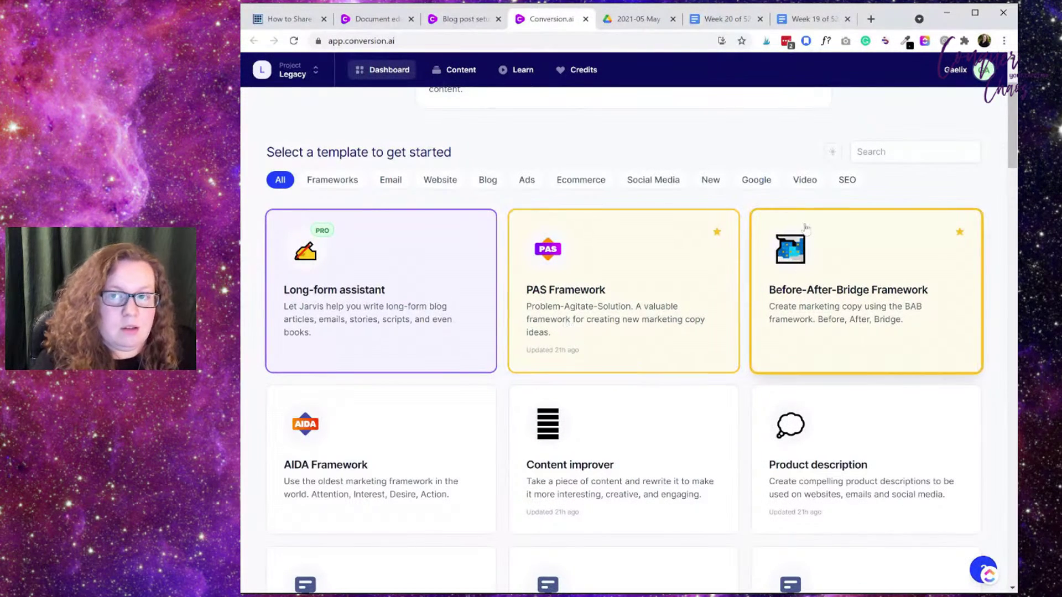
scroll(710, 344, "down", 1)
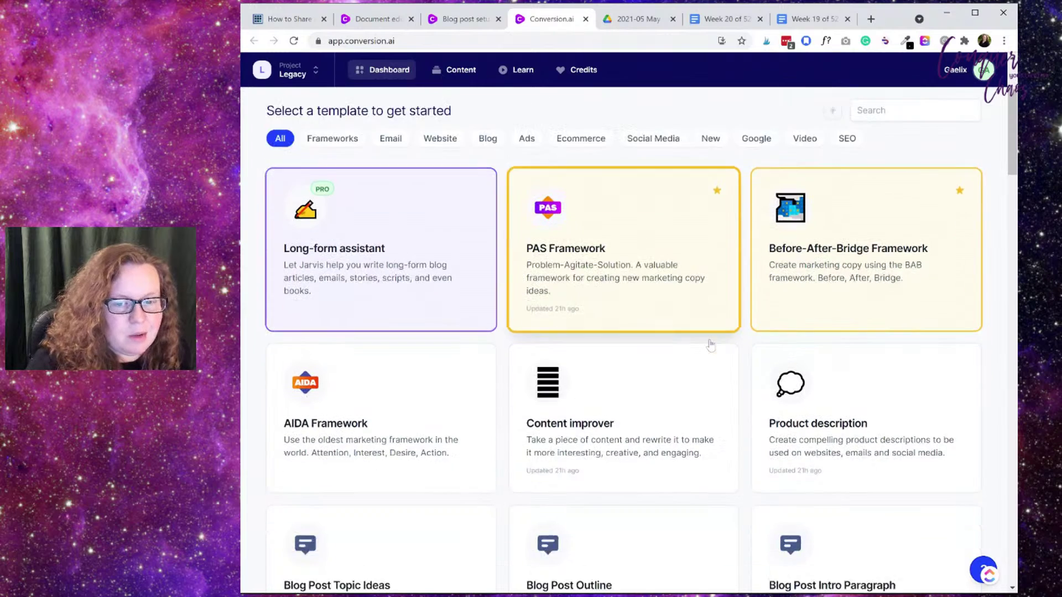
scroll(710, 344, "down", 2)
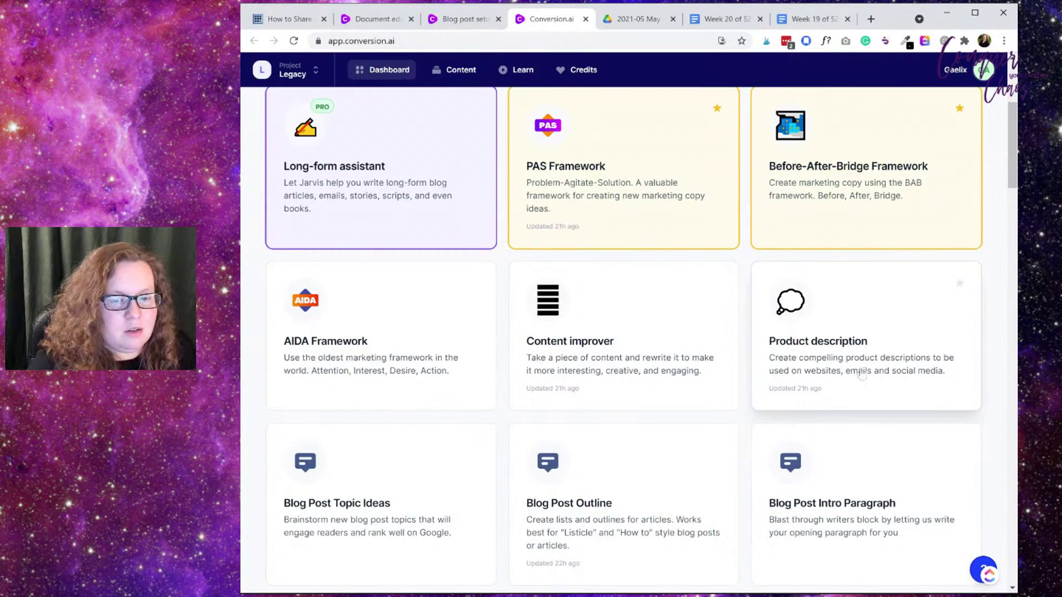
scroll(861, 375, "down", 2)
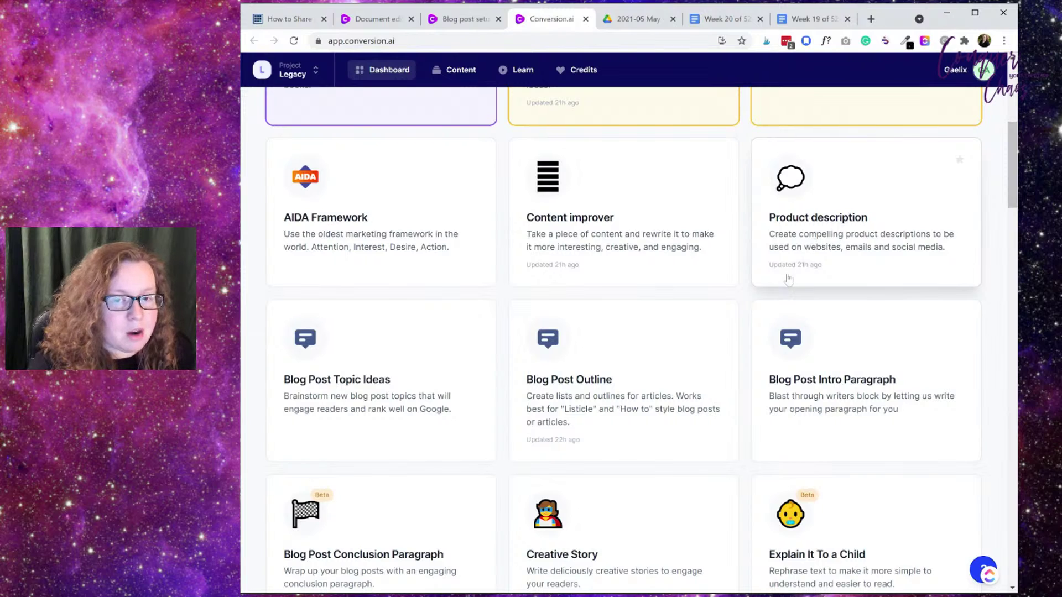
left_click(858, 221)
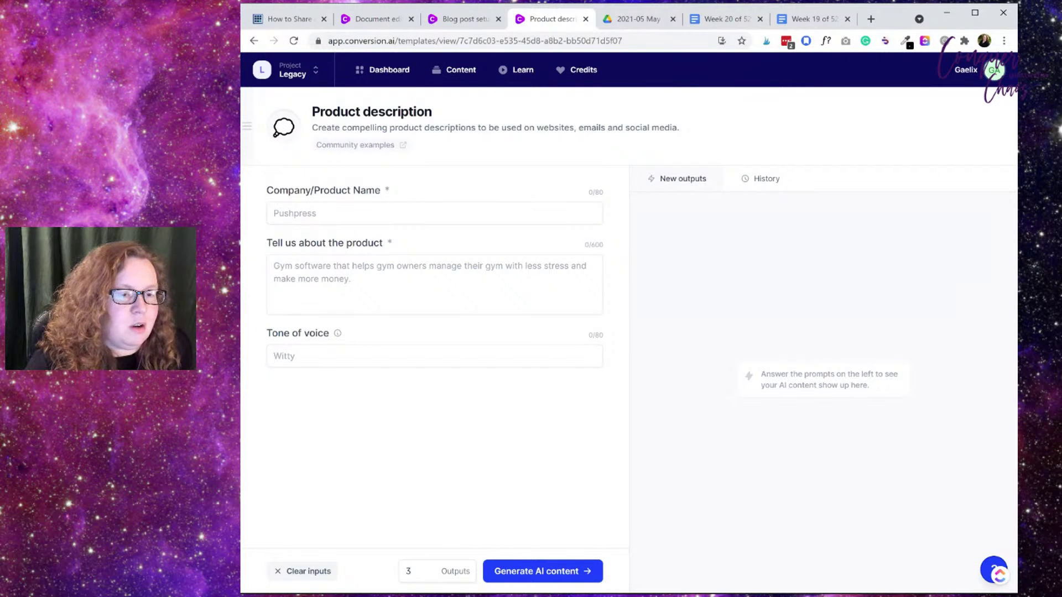
Step: Enter "History Channel" as the company/product name in the Product description template
left_click(435, 213)
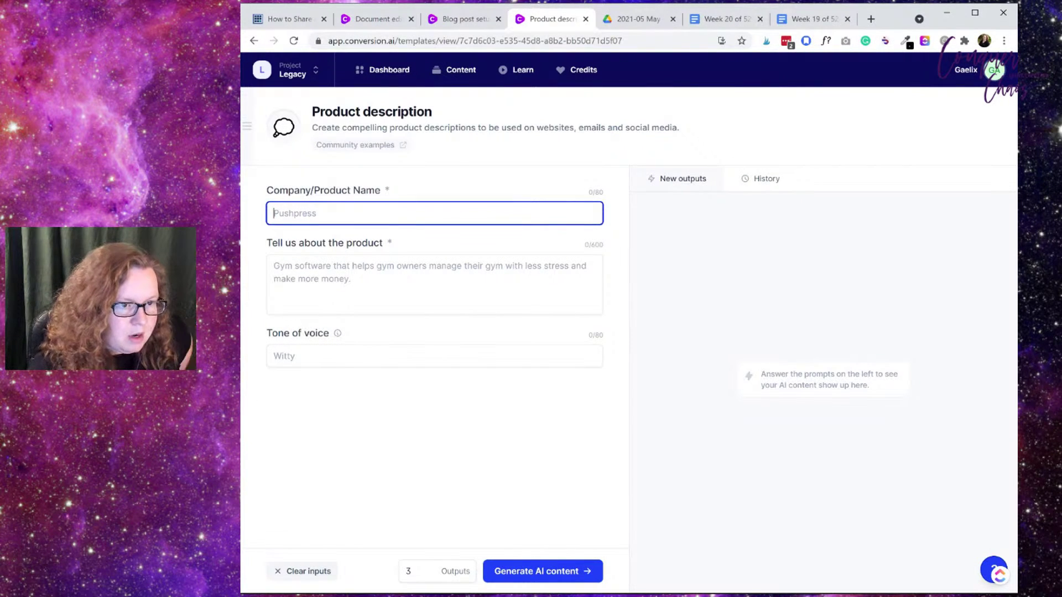
type("The")
key("BackSpace")
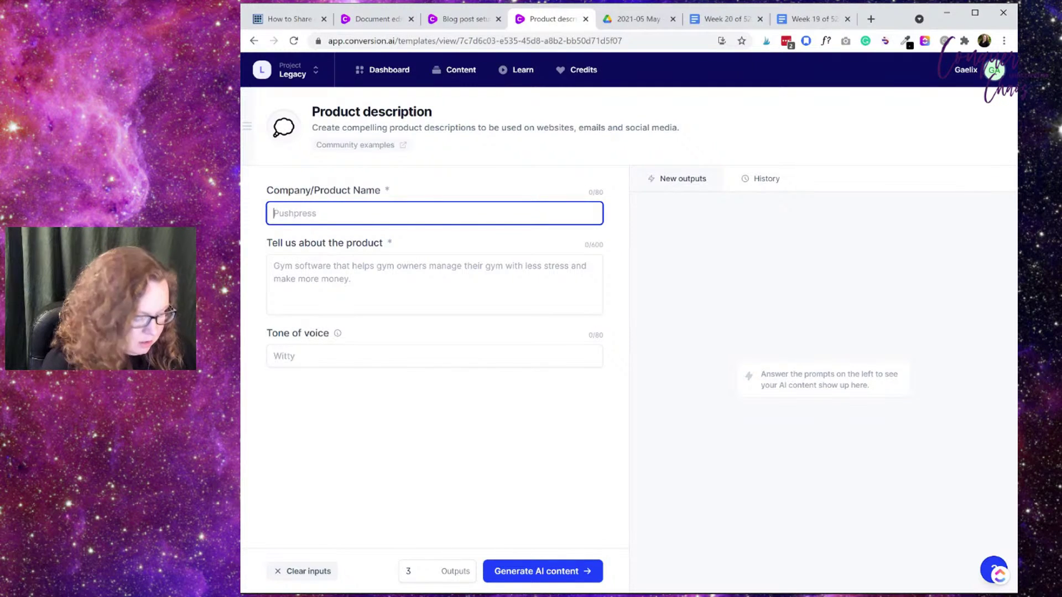
type("History Channel")
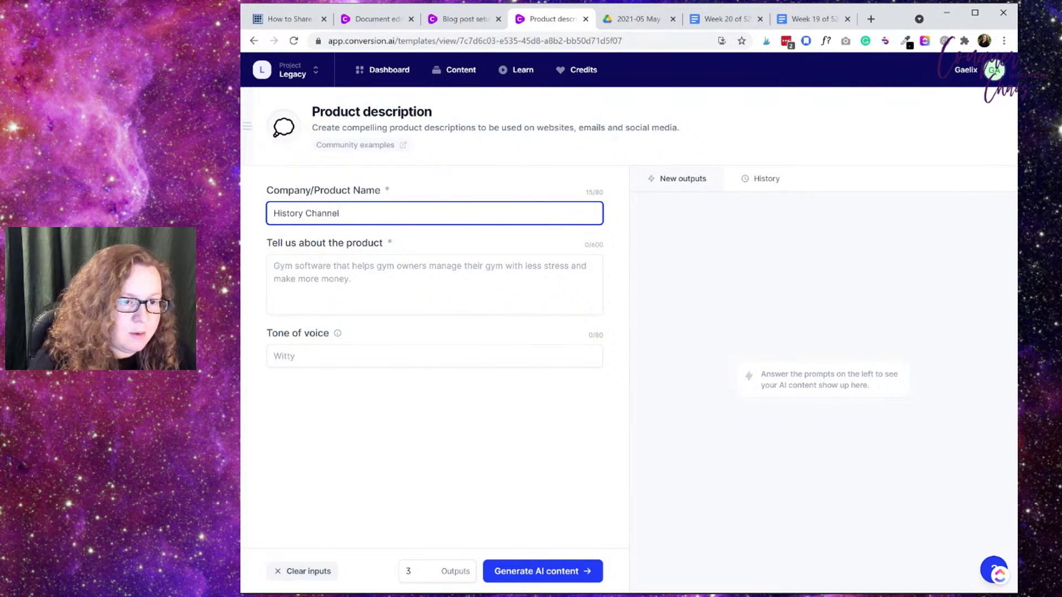
key("Tab")
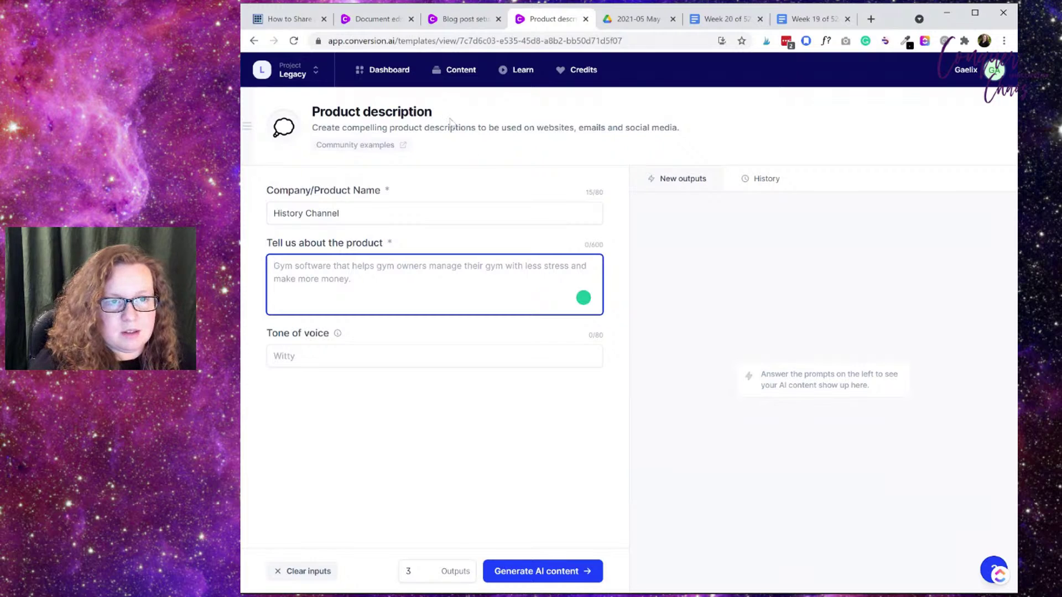
Step: Copy the pirate memory description from the new long-form content setup into the product details of the Product description template
left_click(382, 22)
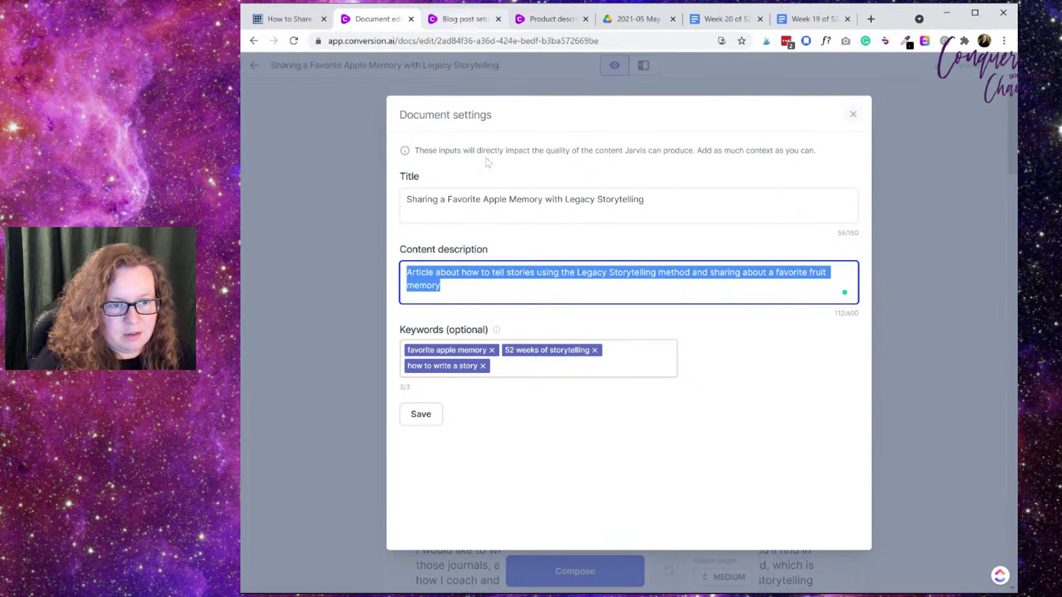
left_click(468, 19)
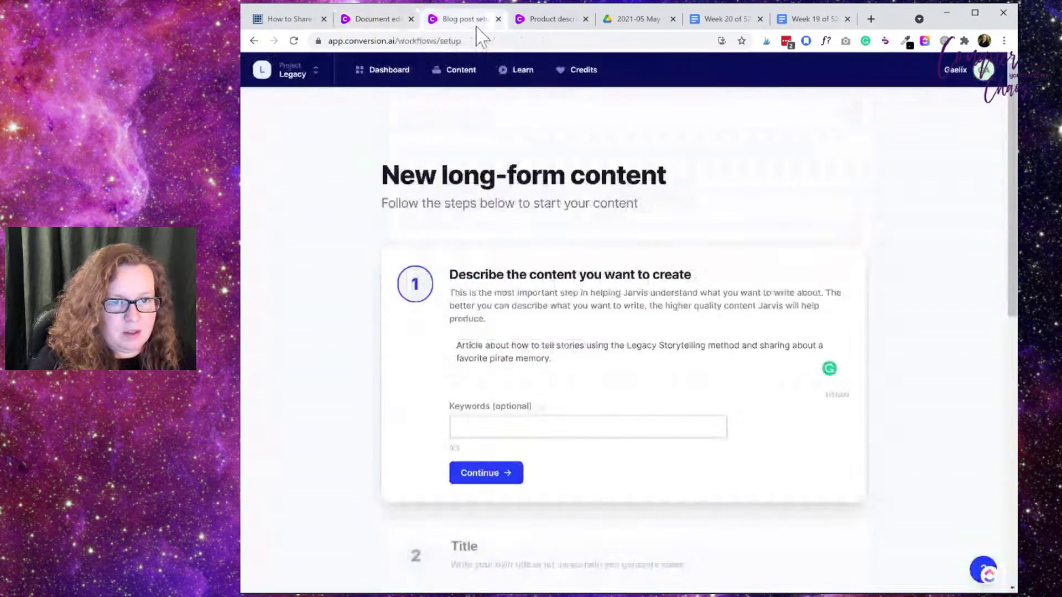
left_click(581, 346)
key("ctrl+a")
key("ctrl+c")
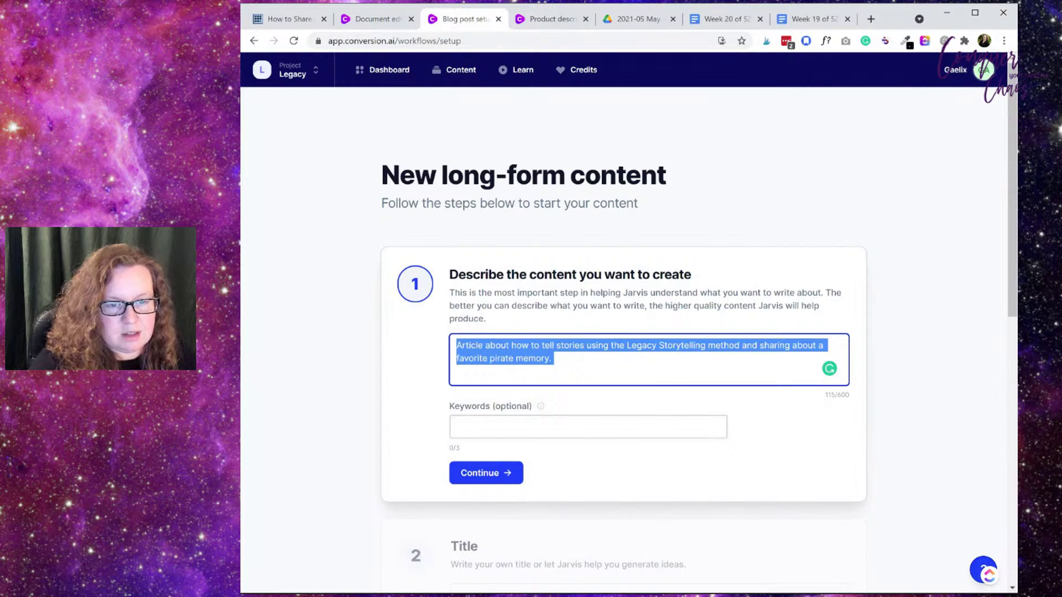
left_click(550, 18)
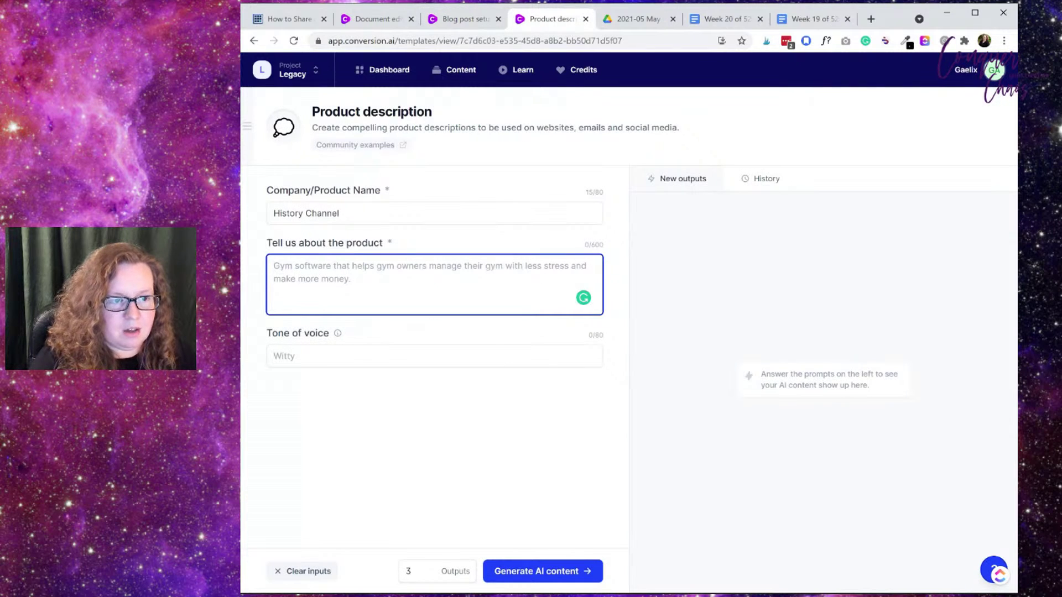
key("ctrl+v")
key("Tab")
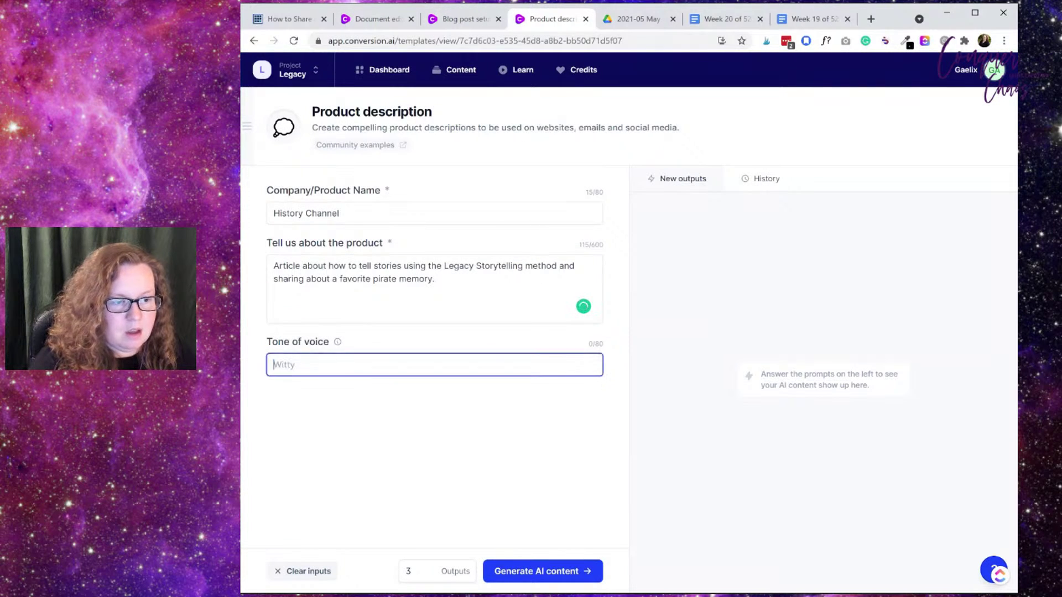
Step: Set the tone of voice to "witty" and generate three product description outputs
type("wi")
type("tty")
key("BackSpace")
type("ty")
left_click(543, 571)
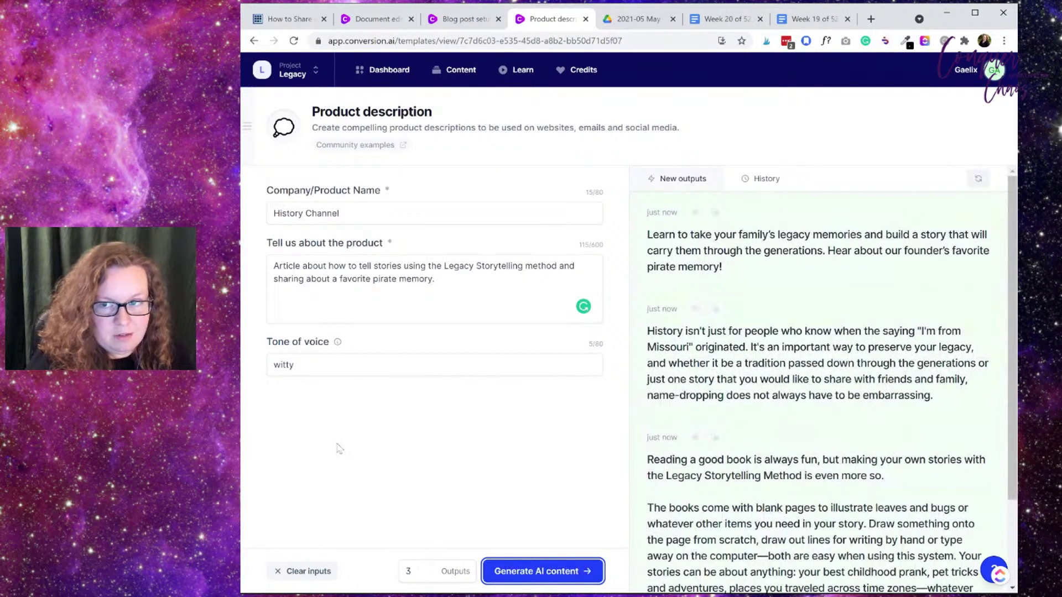
Step: Review the generated outputs and append the first one, about family legacy memories, to the long-form content description
left_click(560, 29)
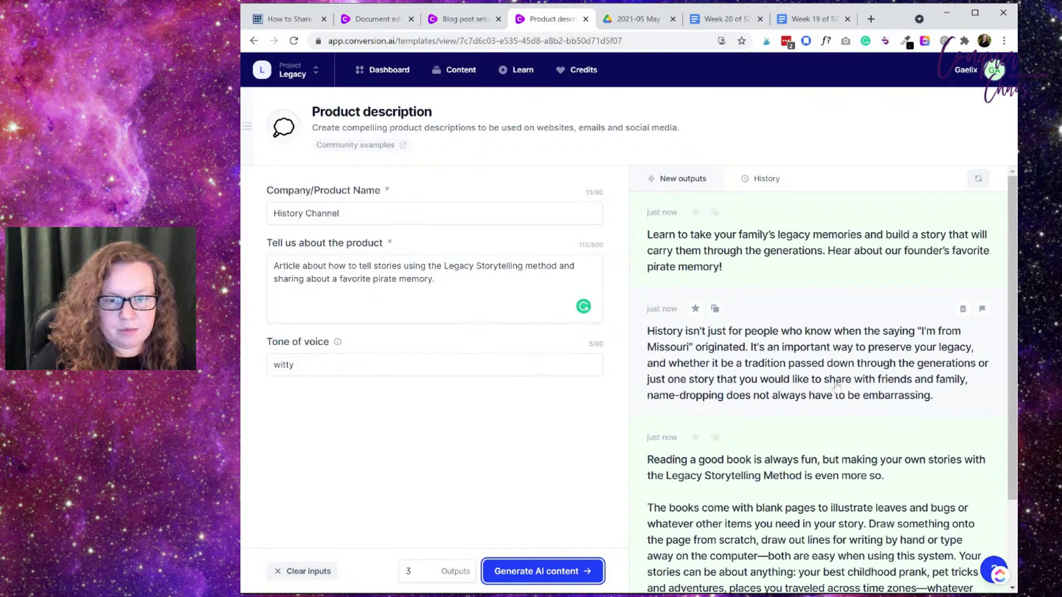
scroll(837, 386, "down", 1)
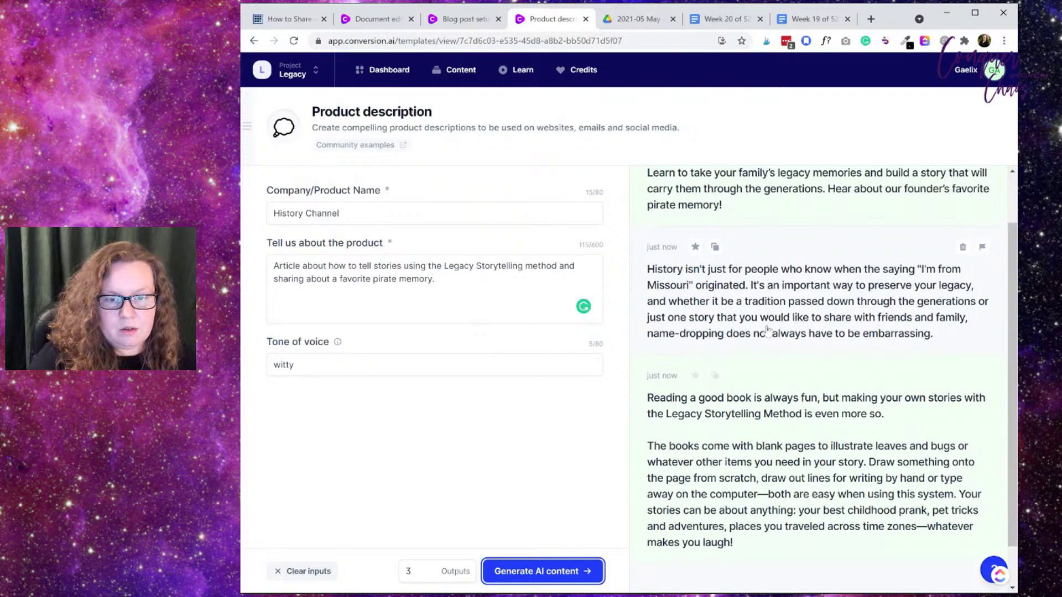
scroll(767, 330, "down", 1)
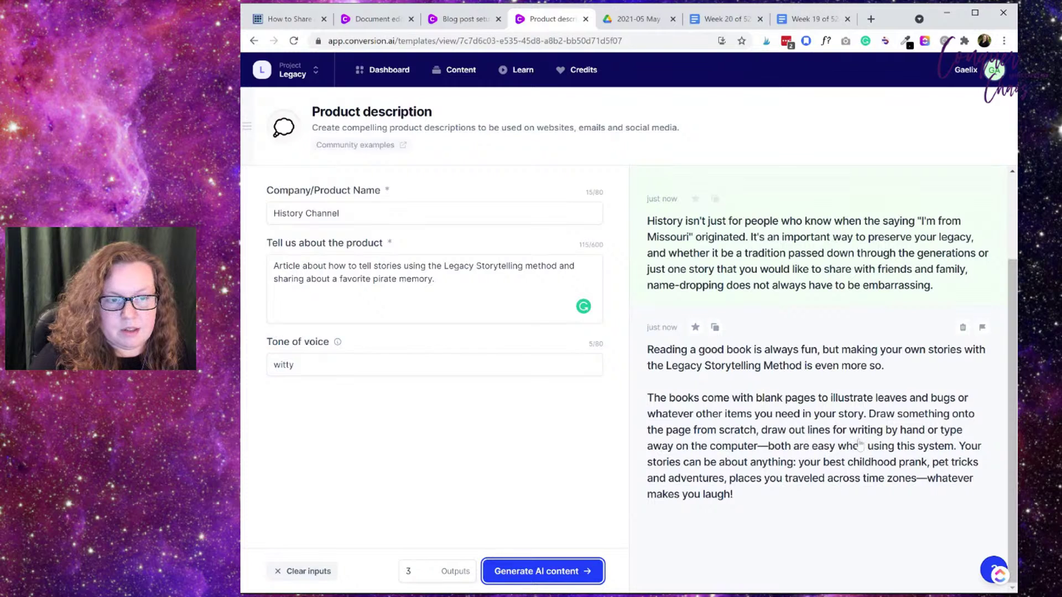
left_click(437, 278)
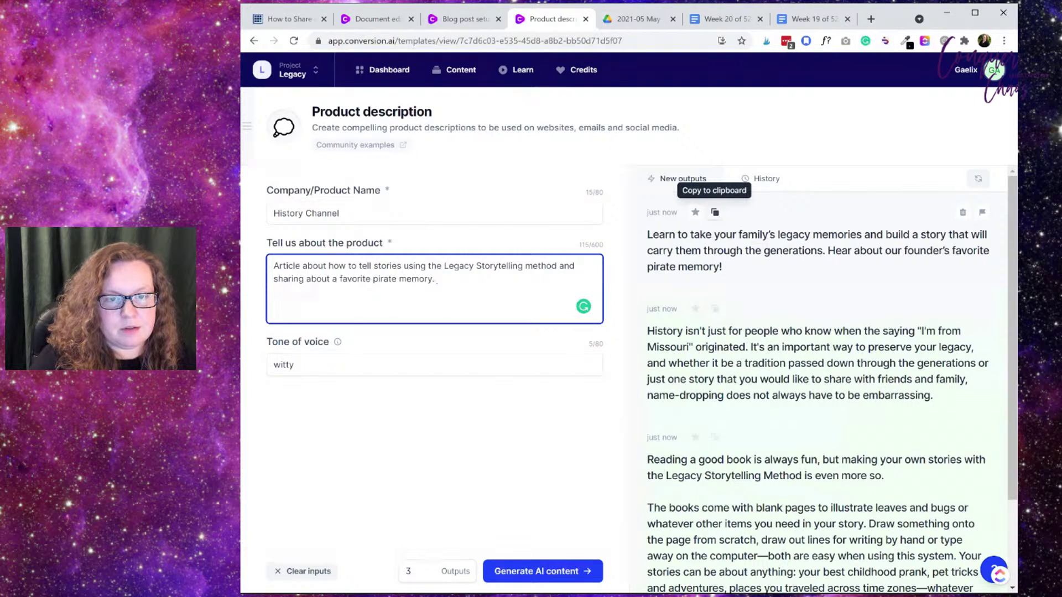
left_click(715, 214)
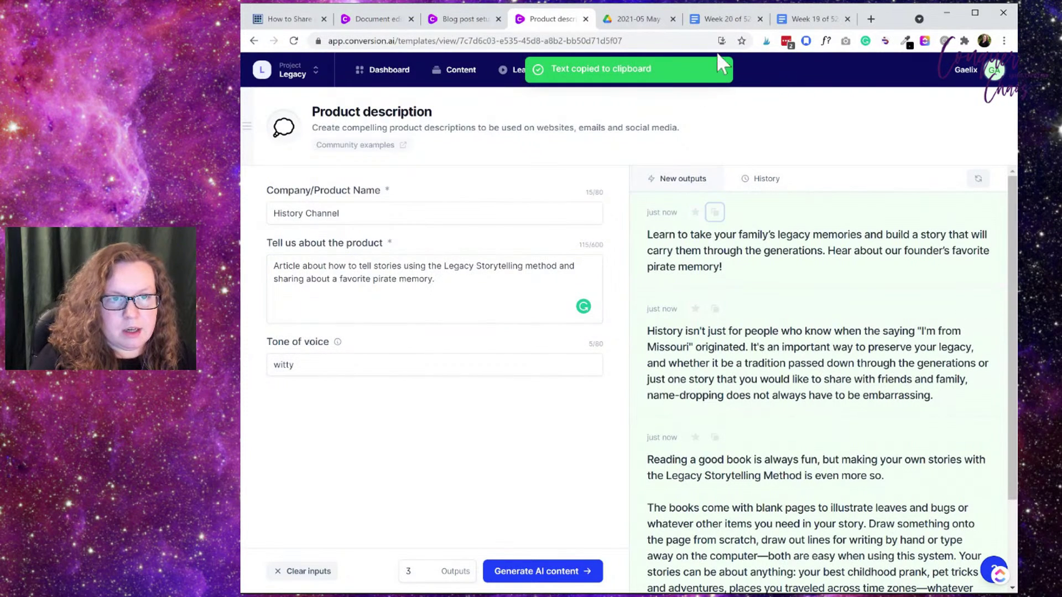
left_click(461, 20)
left_click(554, 358)
key("ctrl+v")
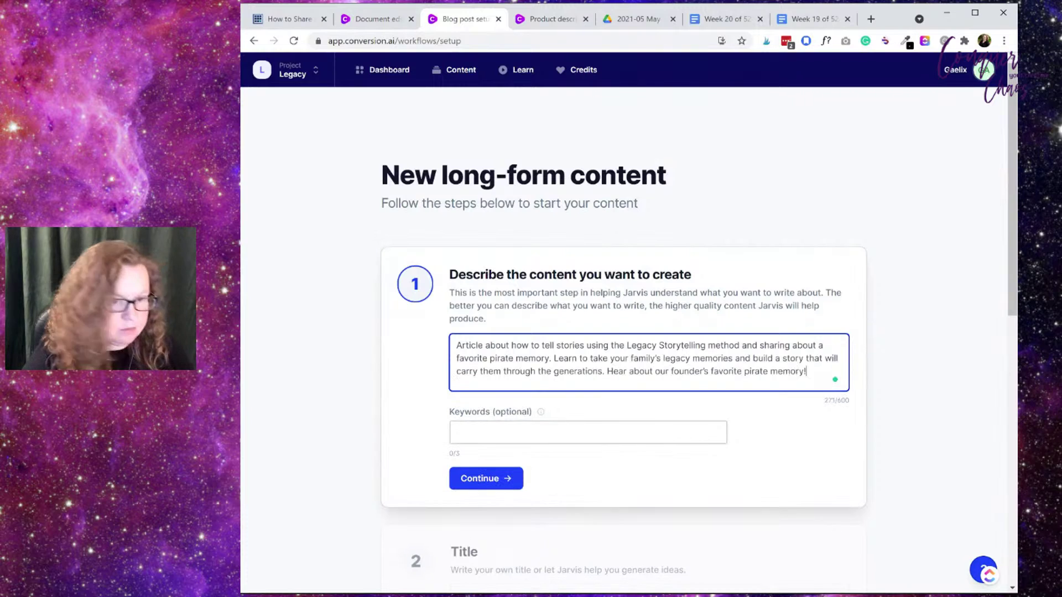
left_click(728, 371)
key("Right")
key("Right")
key("Right")
key("Right")
key("Right")
key("Right")
key("Right")
key("Right")
key("Right")
key("Right")
key("Right")
key("Right")
key("Right")
key("Right")
key("Right")
key("Right")
key("Right")
key("Right")
key("Right")
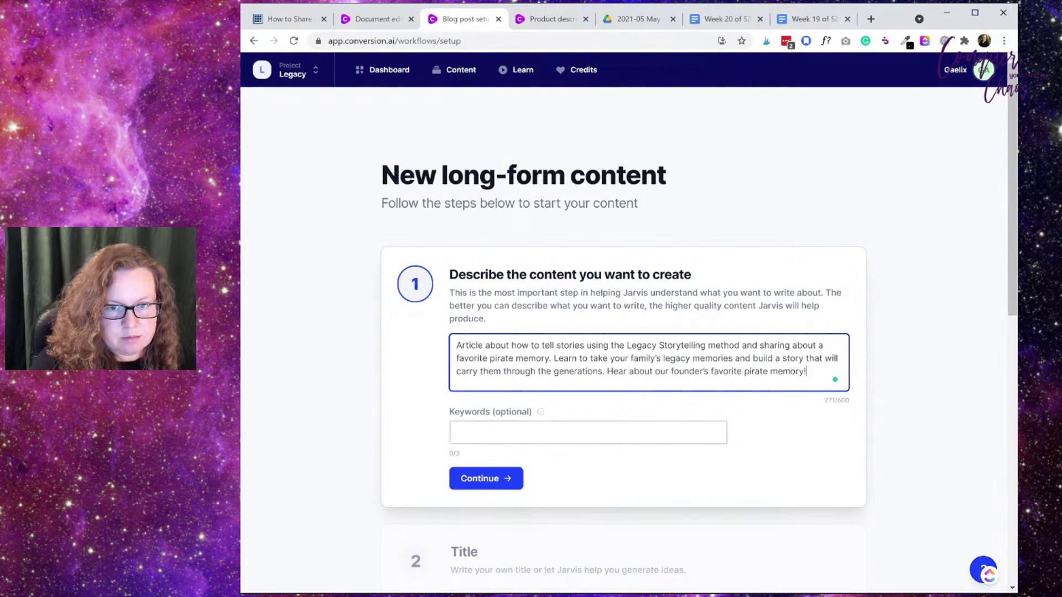
Step: Add the keywords "pirate memory", "storytelling method" and "how to tell stories" to the long-form content
left_click(634, 440)
type("pirate memory,")
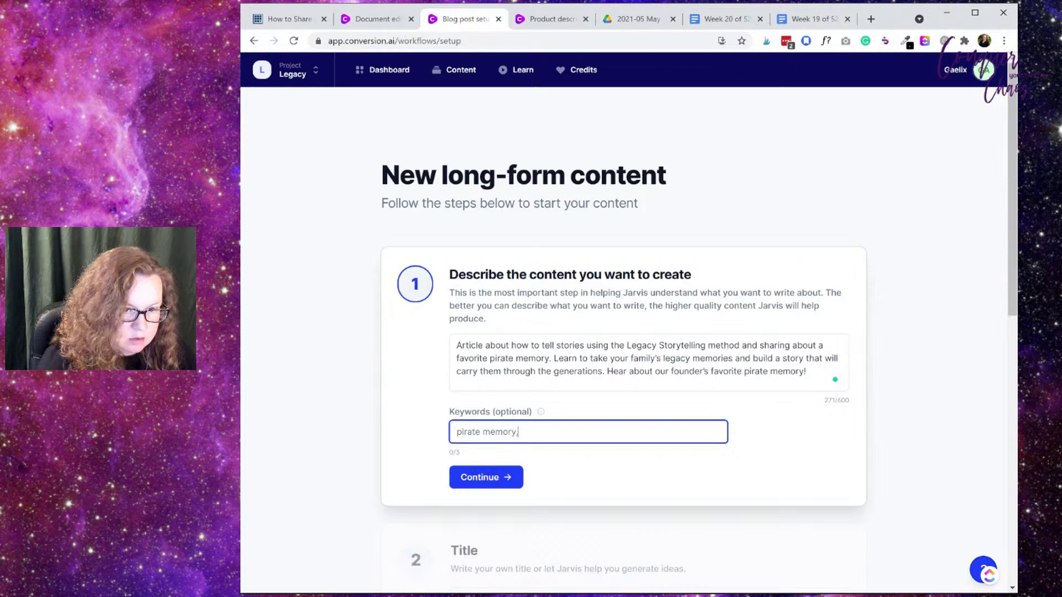
key("Return")
type("storytelling")
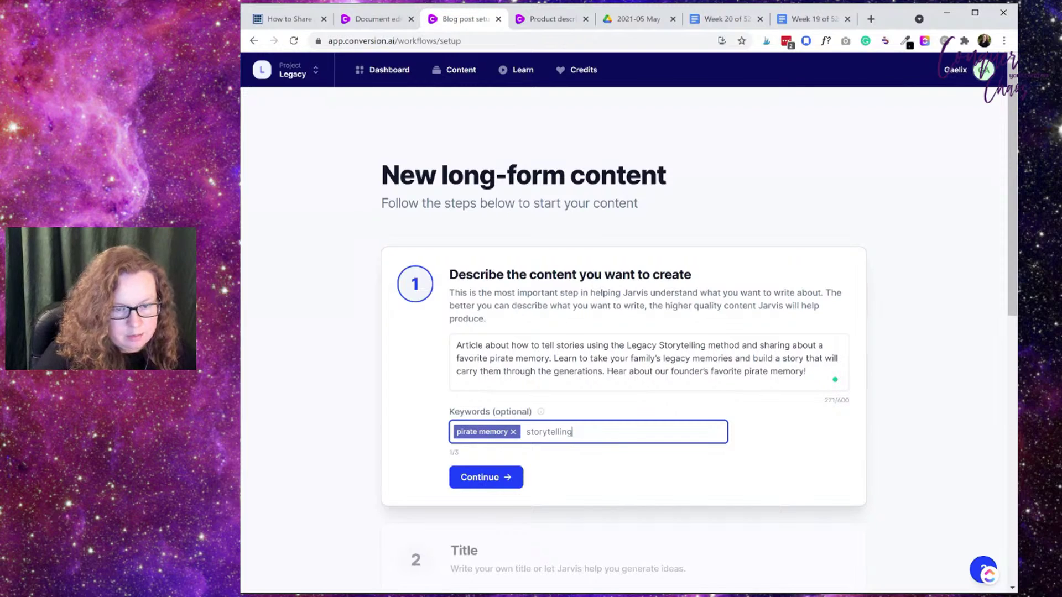
type(" method")
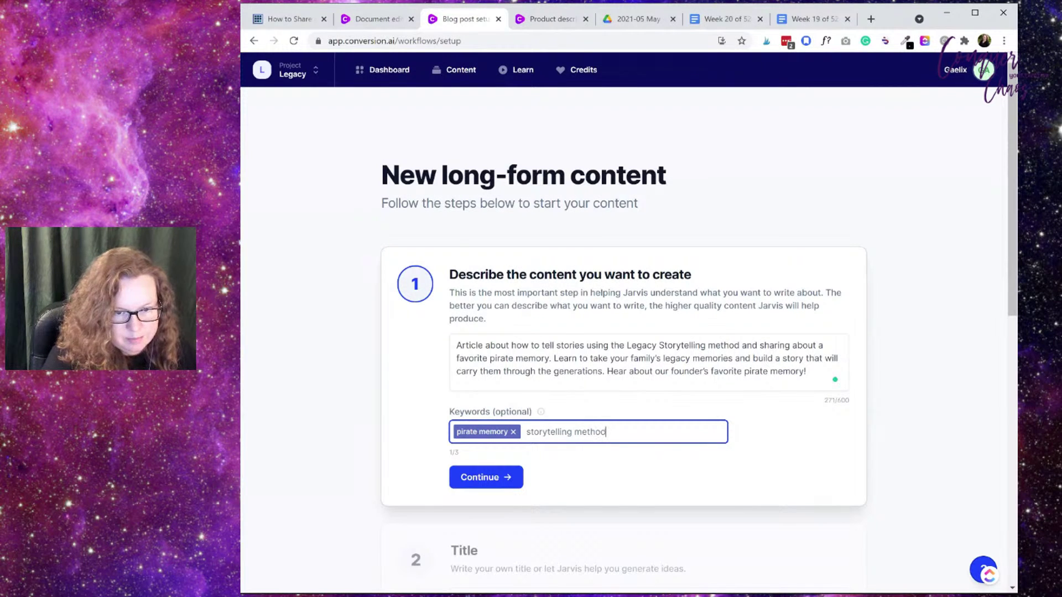
key("Return")
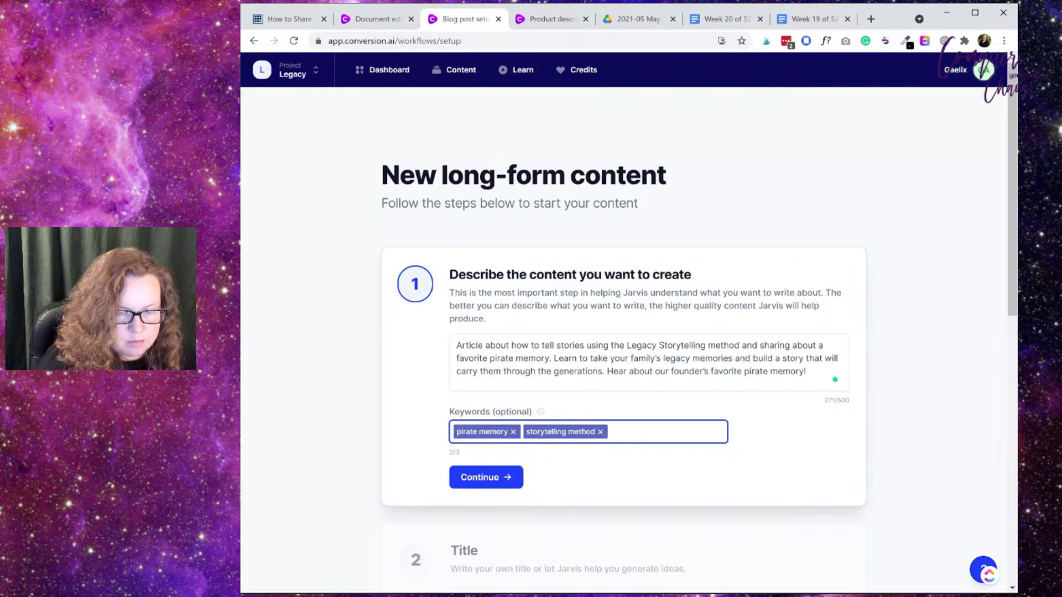
type("how to")
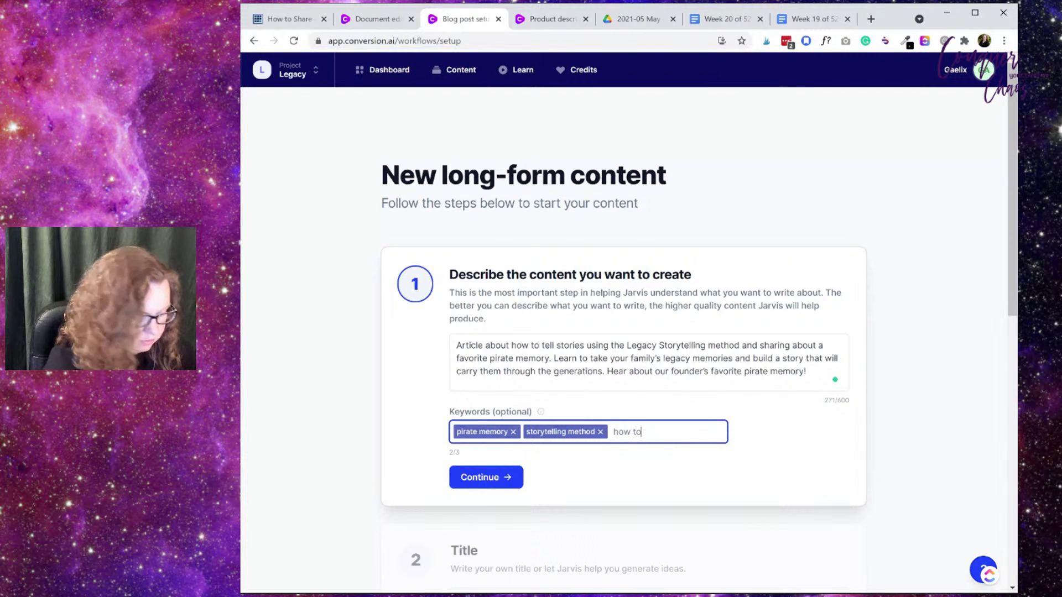
type(" tell stories")
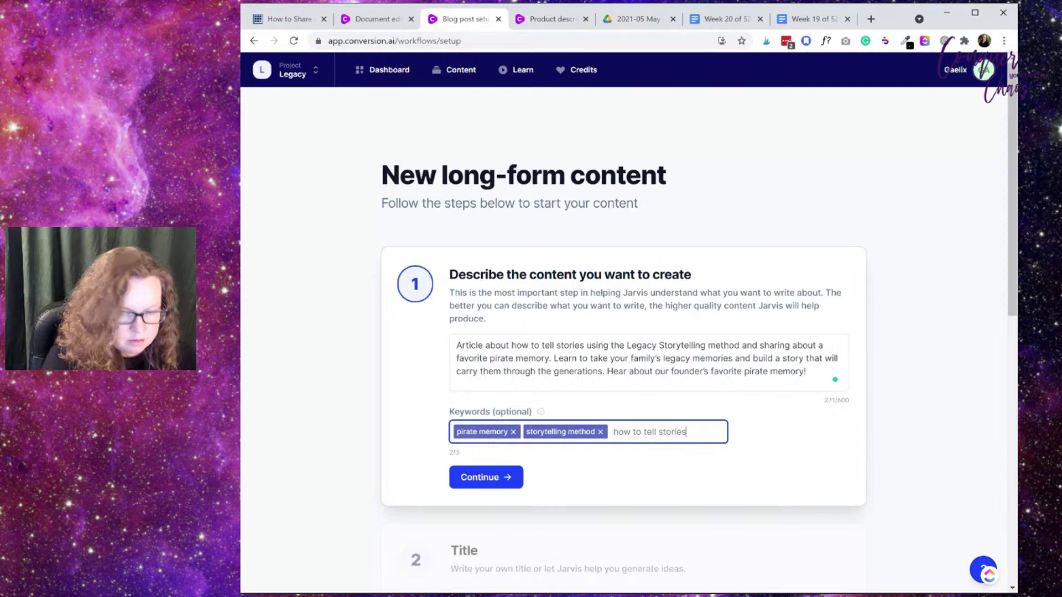
key("Return")
Step: Continue to the title stage of the long-form setup and generate title ideas
left_click(487, 493)
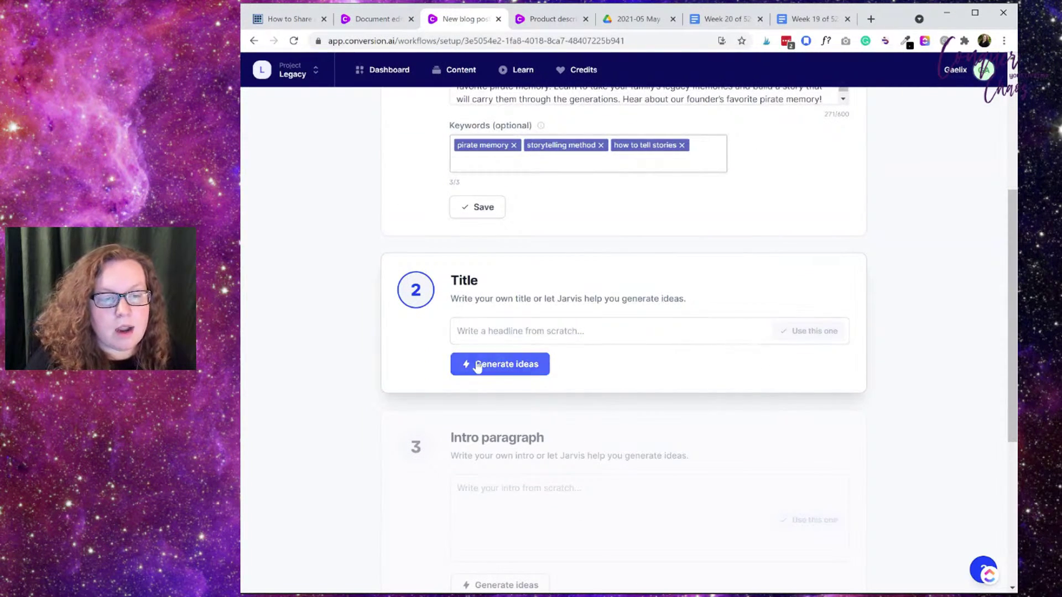
left_click(529, 374)
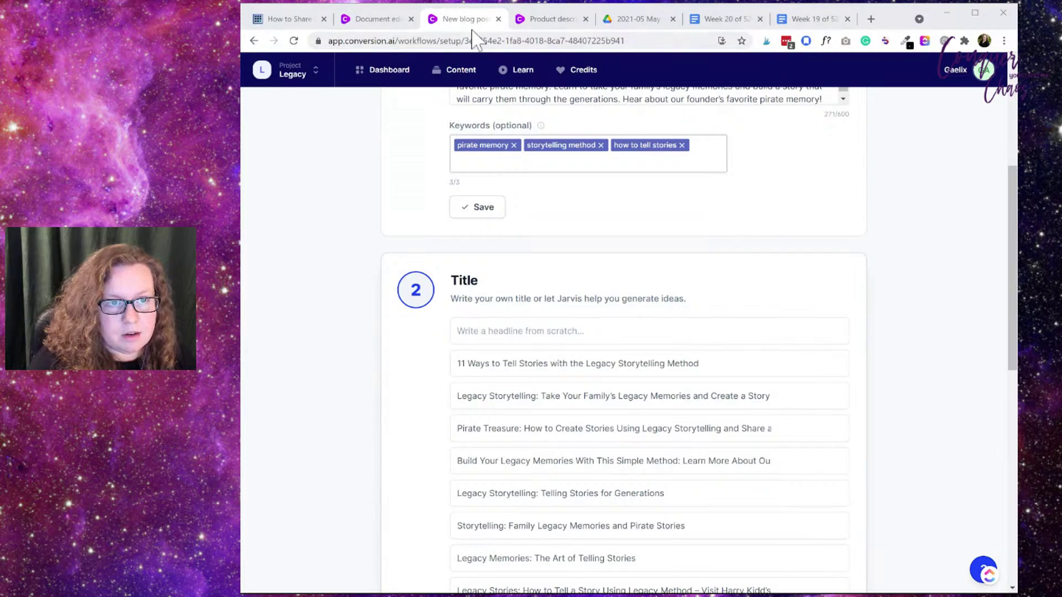
scroll(711, 284, "down", 3)
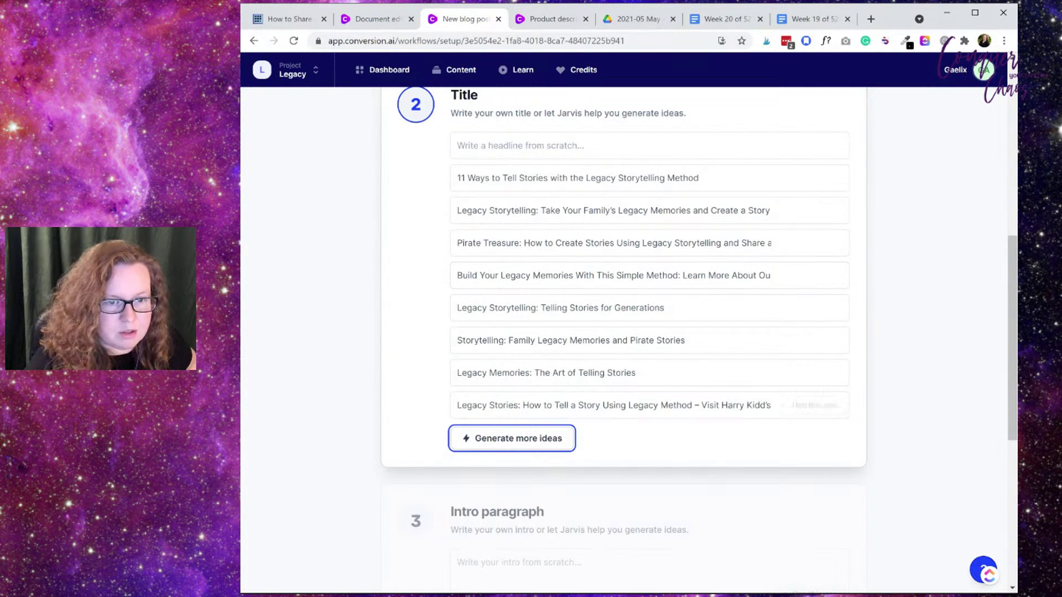
Step: Read the full wording of the title idea that begins "Pirate Treasure: How to Create Stories", from start to end
left_click(683, 243)
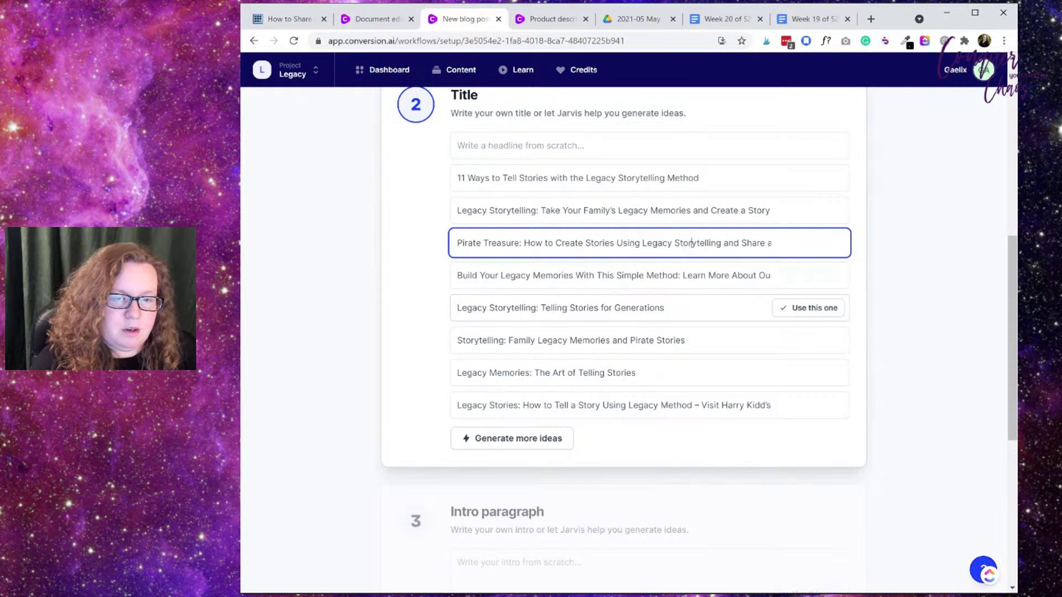
key("Right")
key("Right")
key("Right")
key("Right")
key("Right")
key("Right")
key("Right")
key("Right")
key("Right")
key("Right")
key("Right")
key("Right")
key("Right")
key("Right")
key("Right")
key("Right")
key("Right")
key("Right")
key("Right")
key("Right")
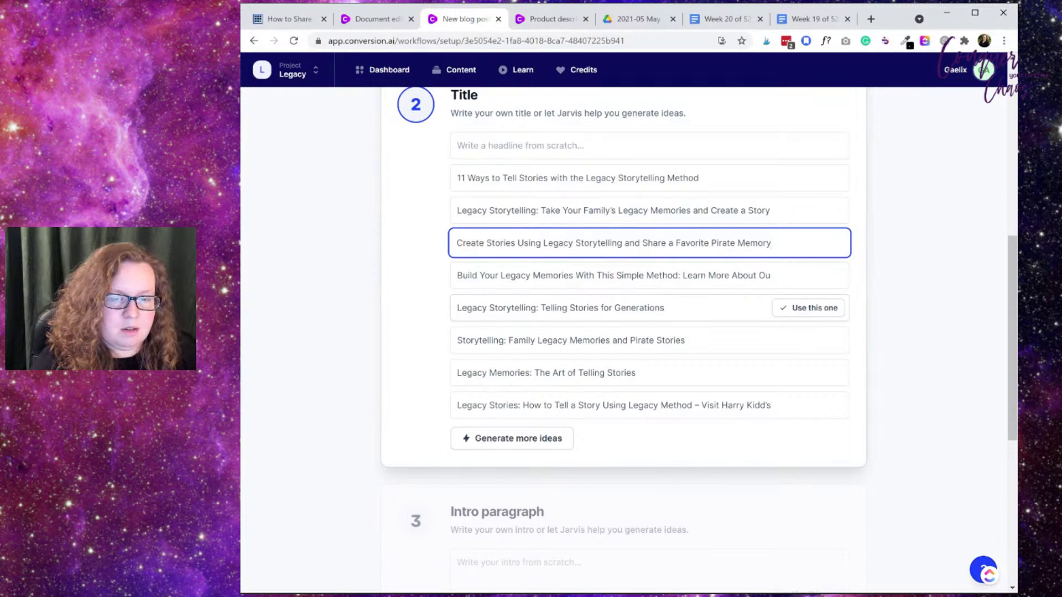
key("Left")
key("Left")
key("Left")
key("Left")
key("Left")
key("Left")
key("Left")
key("Left")
key("Left")
key("Left")
key("Left")
key("Left")
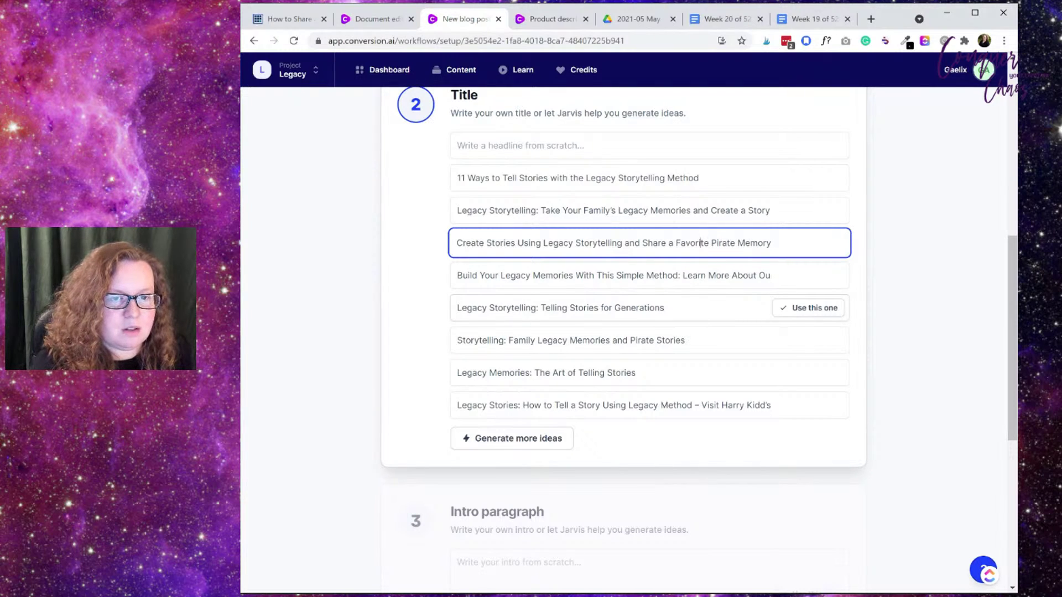
key("Left")
key("Left")
key("Left")
key("Left")
key("Left")
key("Left")
key("Left")
key("Left")
key("Left")
key("Left")
key("Left")
key("Left")
key("Left")
key("Left")
key("Left")
key("Left")
key("Left")
key("Left")
key("Left")
key("Left")
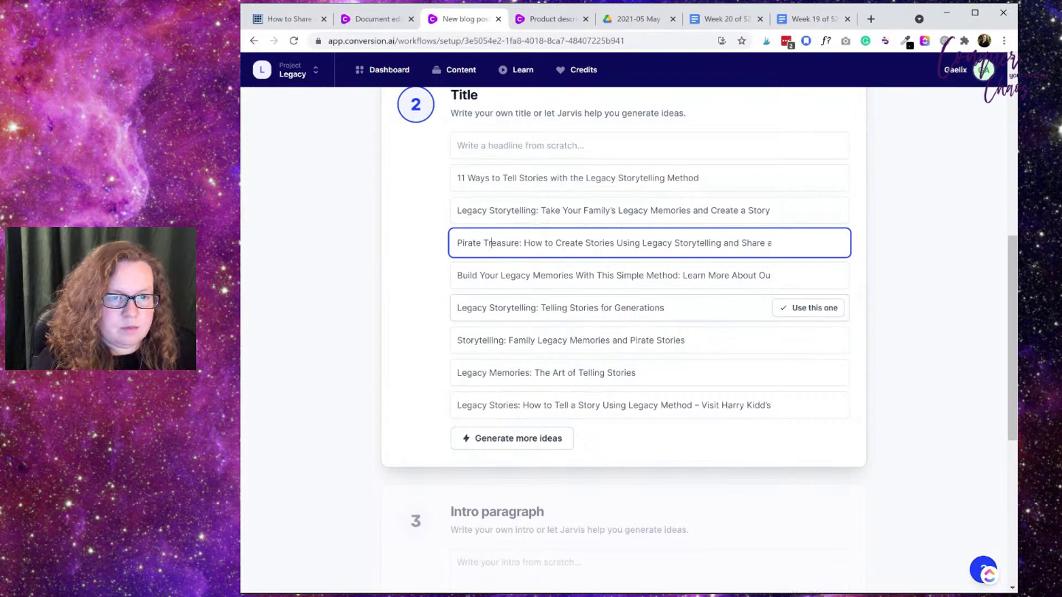
key("Right")
key("Right")
key("Right")
key("Right")
key("Right")
key("Right")
key("Right")
key("Right")
key("Right")
key("Right")
key("Right")
key("Right")
key("Right")
key("Right")
key("Right")
key("Right")
key("Right")
key("Right")
key("Right")
key("Right")
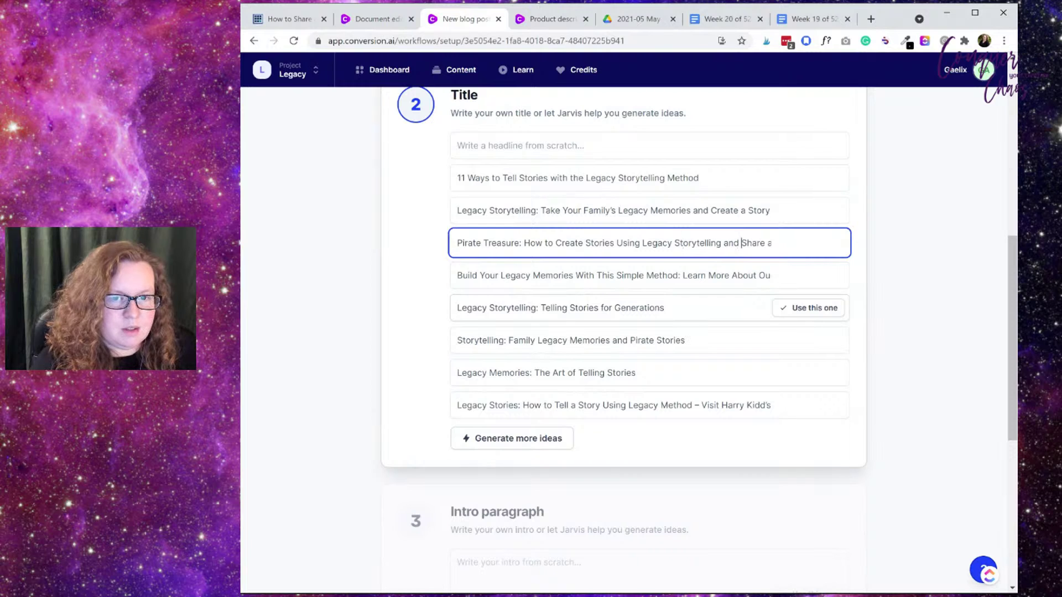
key("Right")
key("Right")
key("Right")
key("Right")
key("Right")
key("Right")
key("Right")
key("Right")
key("Right")
key("Right")
key("Right")
key("Right")
key("Right")
key("Right")
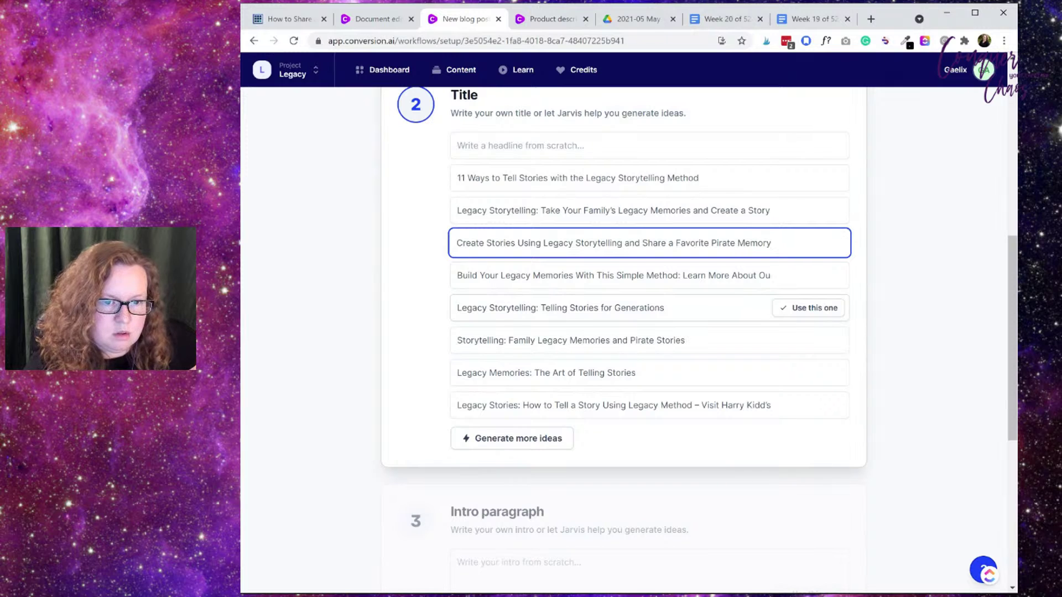
Step: Generate more title ideas and review them after checking the Week 20 Favorite Pirate Memory transcript
left_click(562, 441)
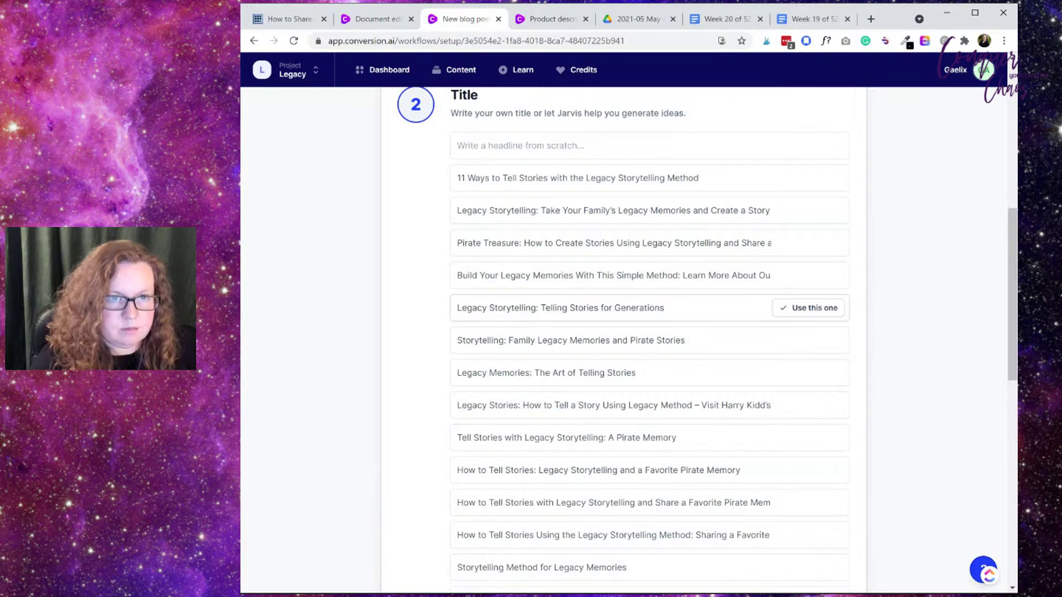
left_click(708, 24)
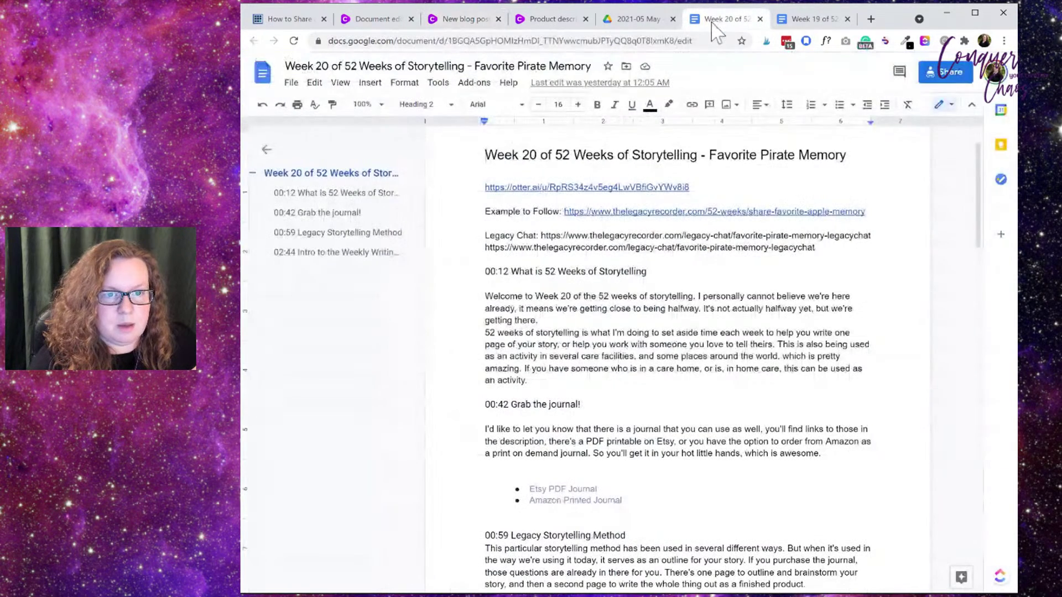
left_click(451, 21)
scroll(813, 248, "down", 2)
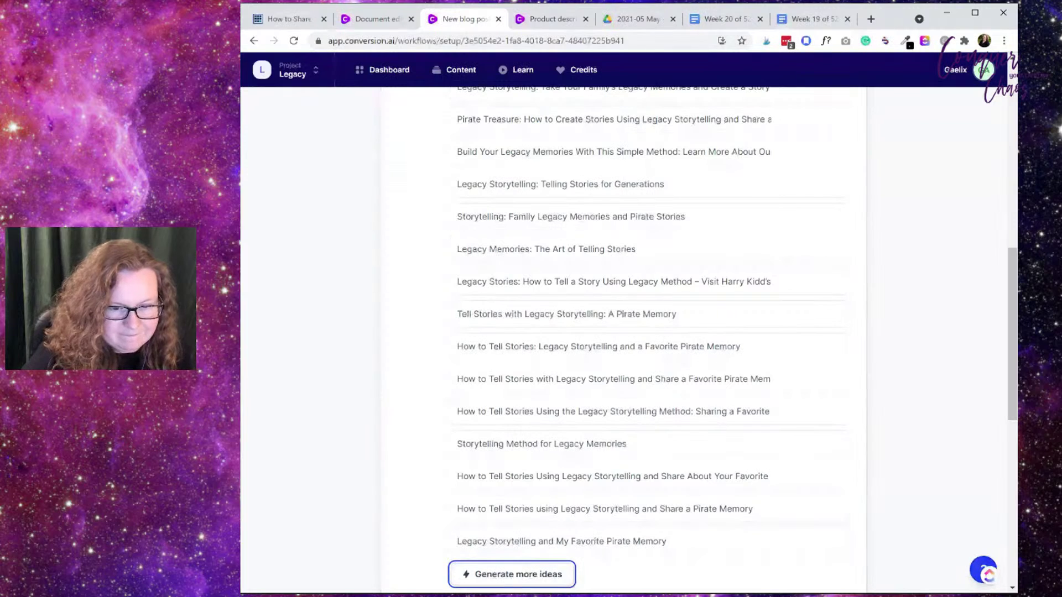
Step: Reword the title idea ending in "Share a Pirate Memory" to say "The Legacy Storytelling Method" instead of "Legacy Storytelling"
scroll(656, 365, "down", 1)
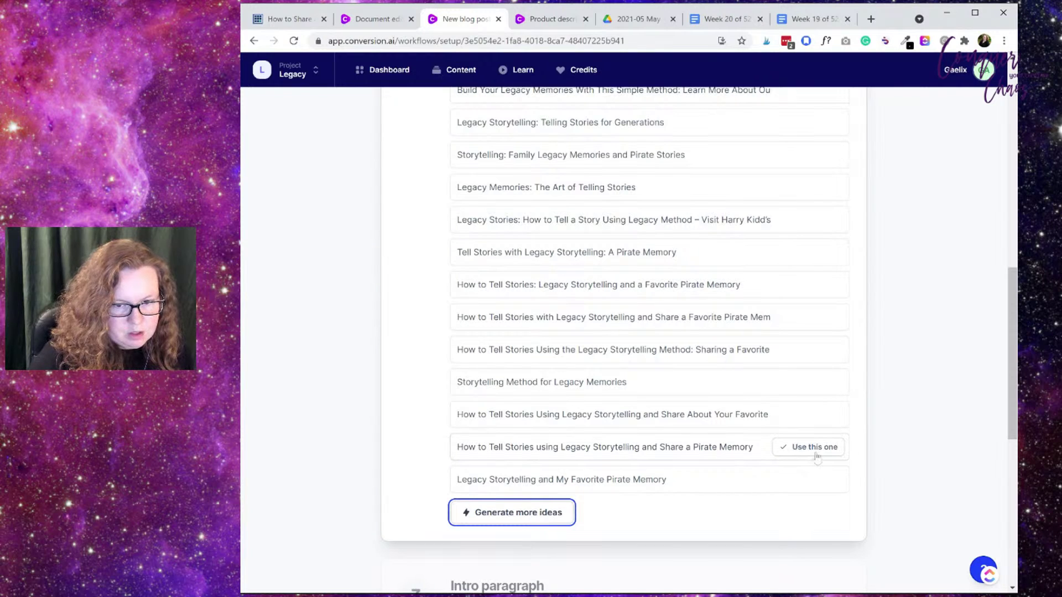
left_click(719, 447)
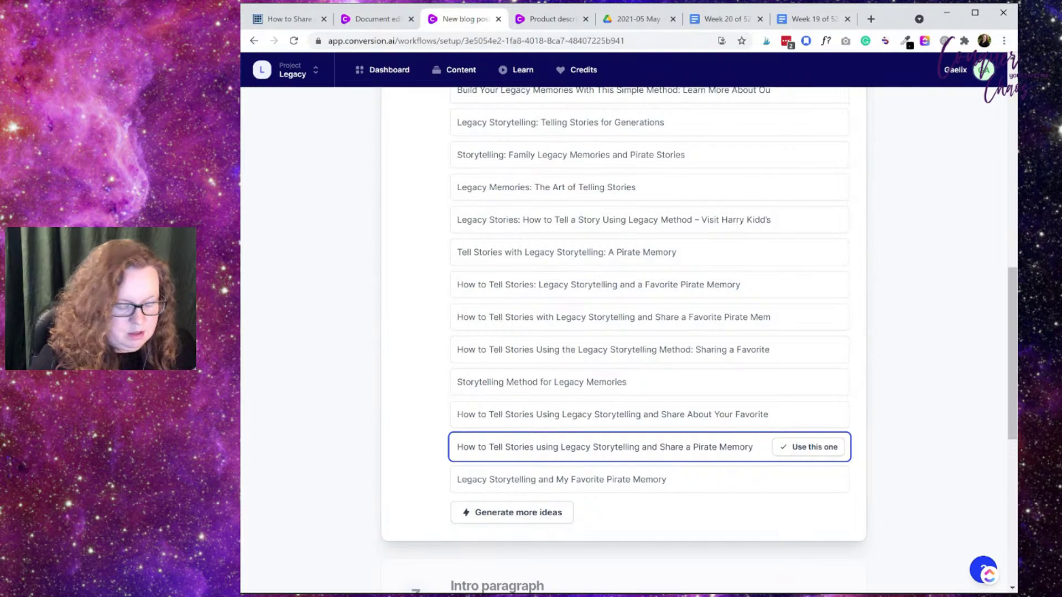
left_click(561, 447)
type("The ")
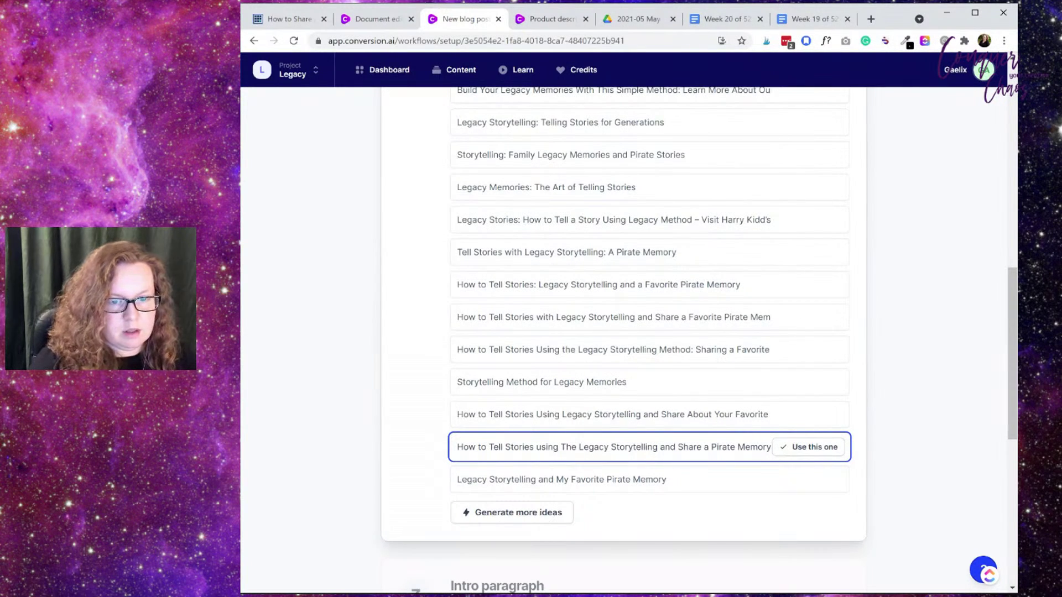
type("Method")
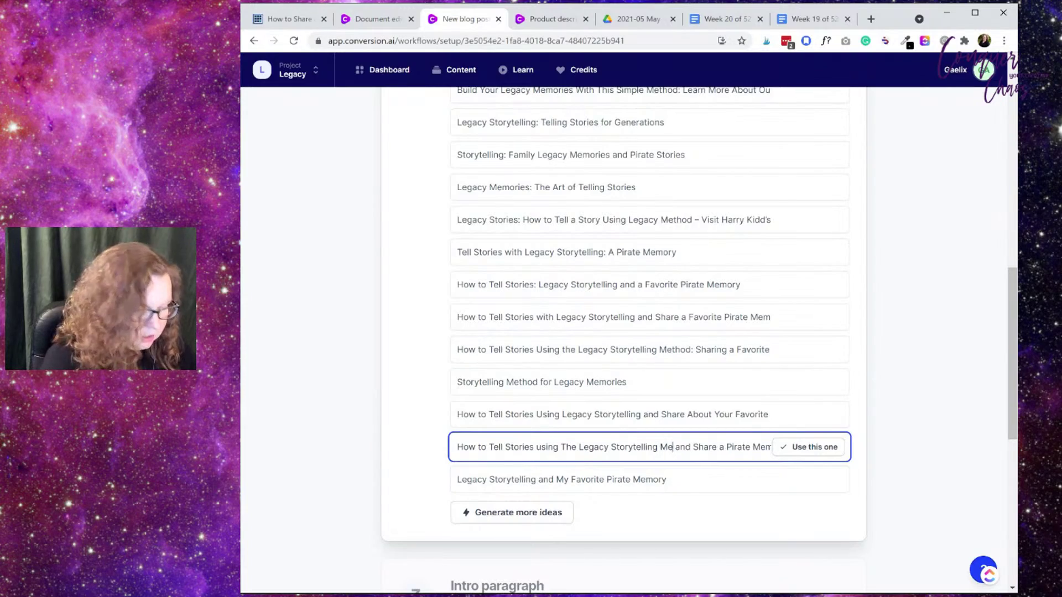
Step: Check how the Week 19 apple memory article is titled in its document and on its published blog page
left_click(809, 19)
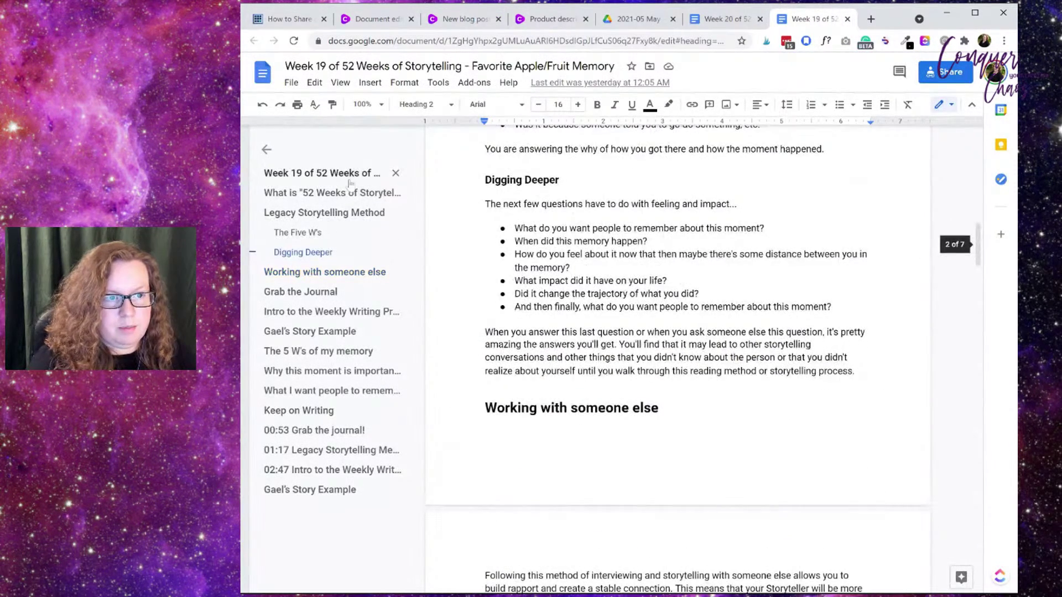
left_click(331, 172)
scroll(678, 359, "down", 4)
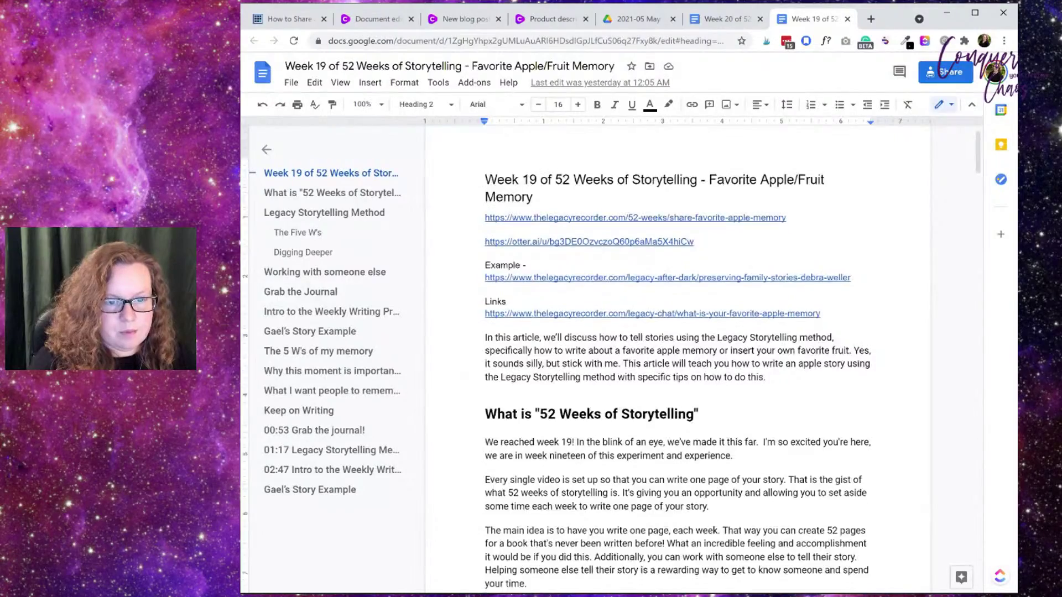
scroll(677, 359, "up", 5)
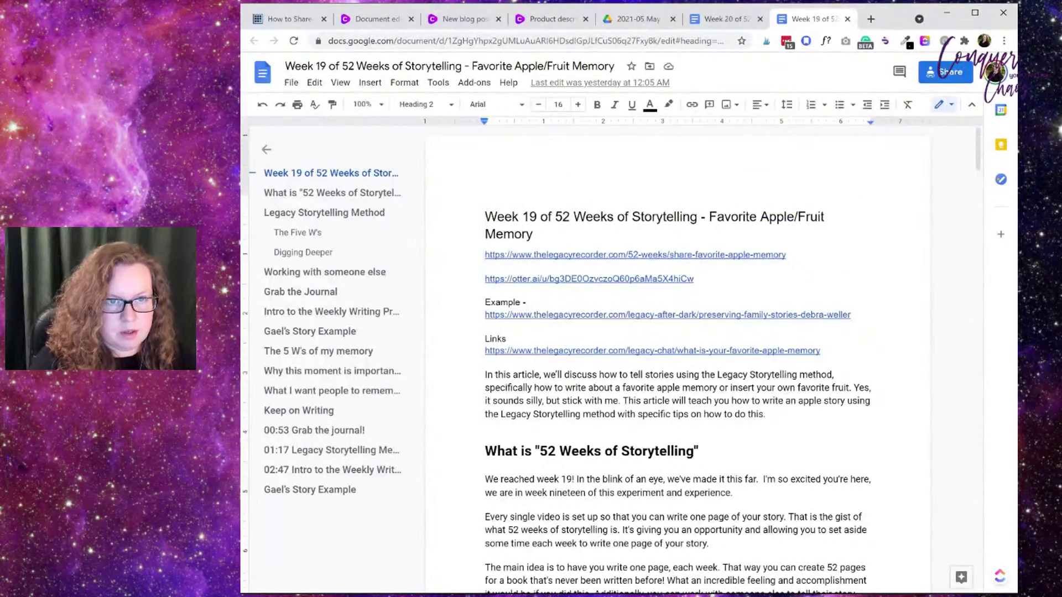
left_click(282, 19)
scroll(730, 281, "up", 20)
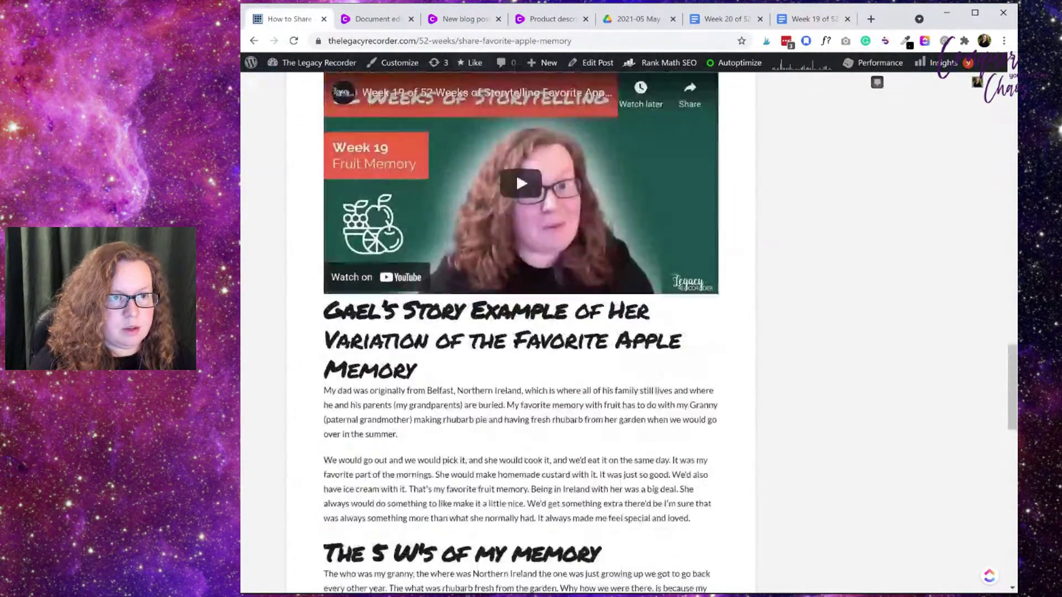
scroll(730, 281, "up", 7)
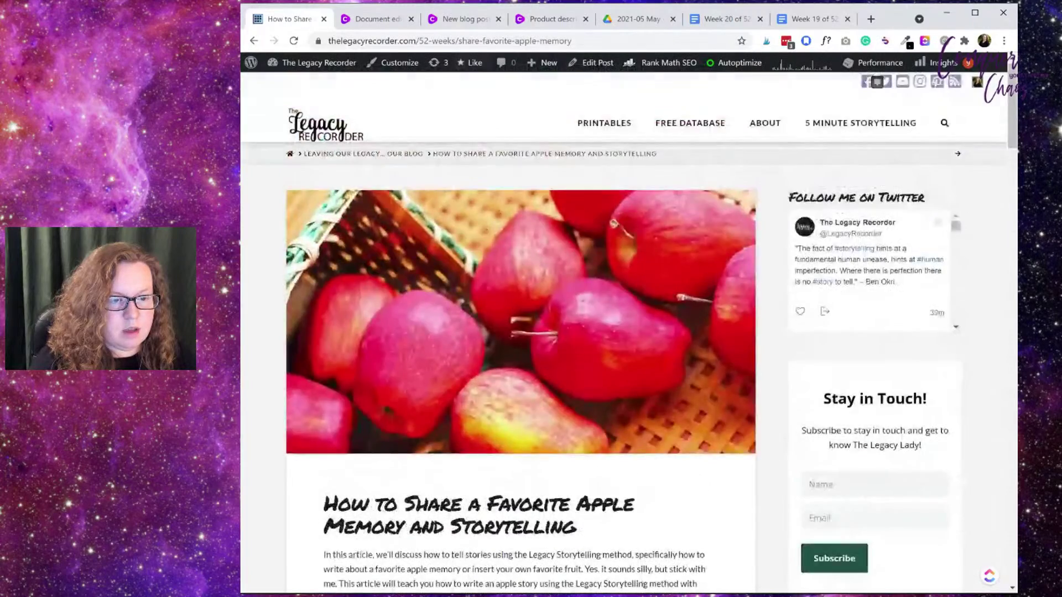
scroll(731, 281, "down", 4)
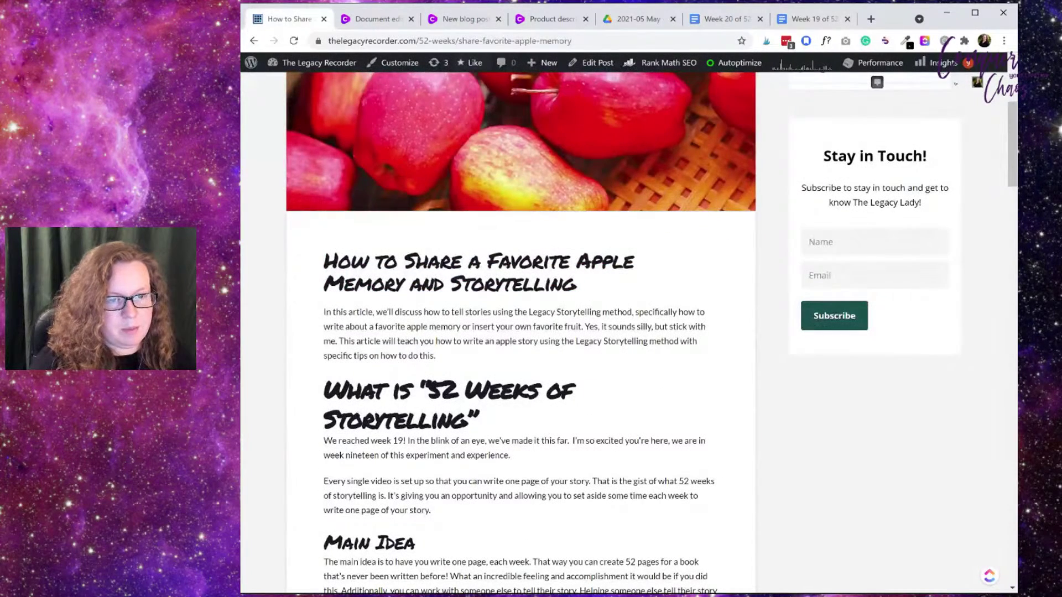
left_click_drag(325, 259, 575, 286)
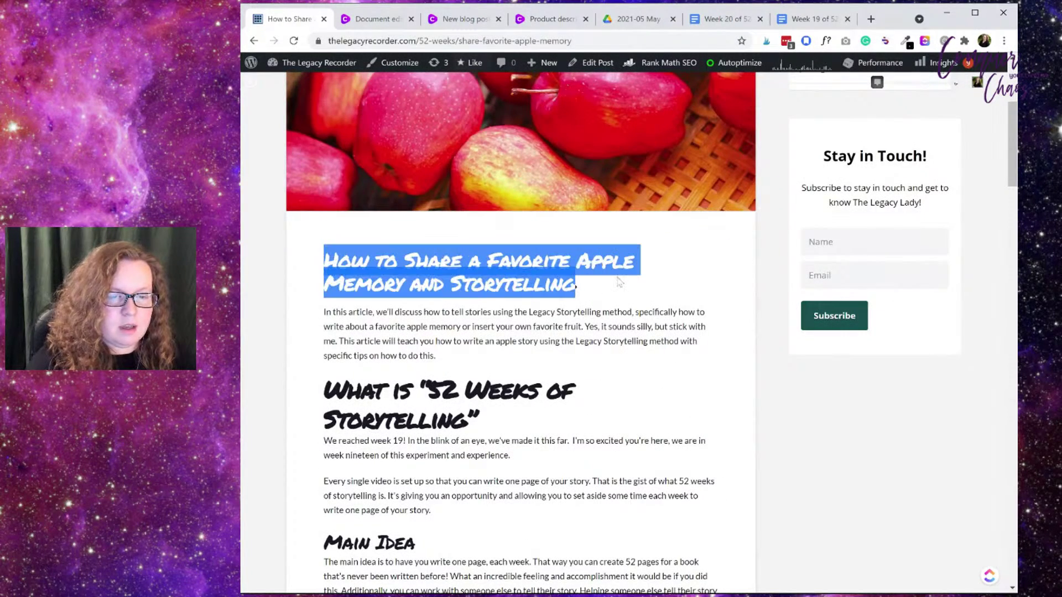
left_click(576, 286)
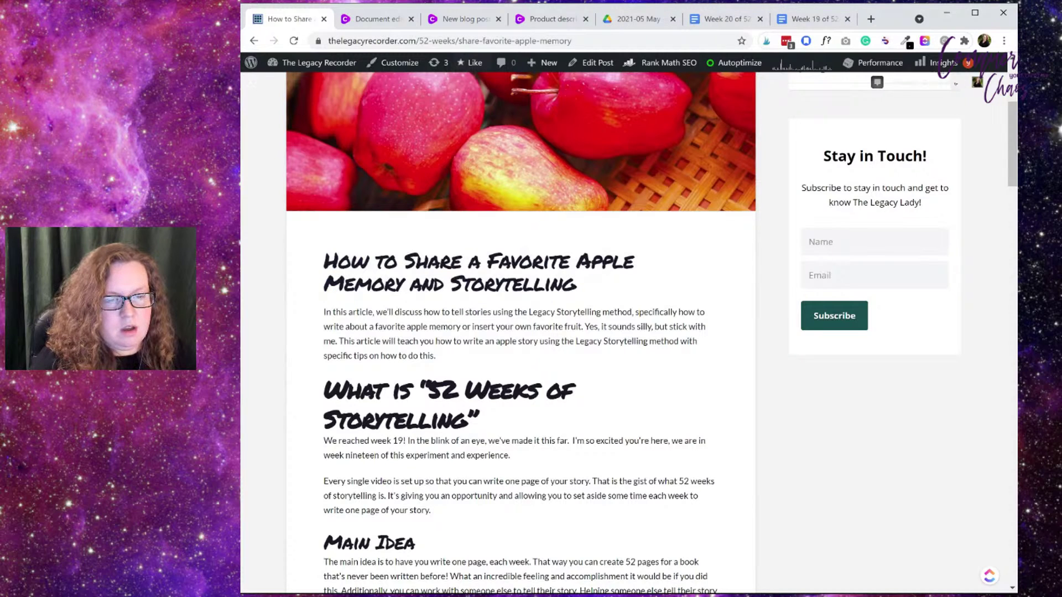
left_click_drag(337, 260, 575, 287)
left_click(576, 286)
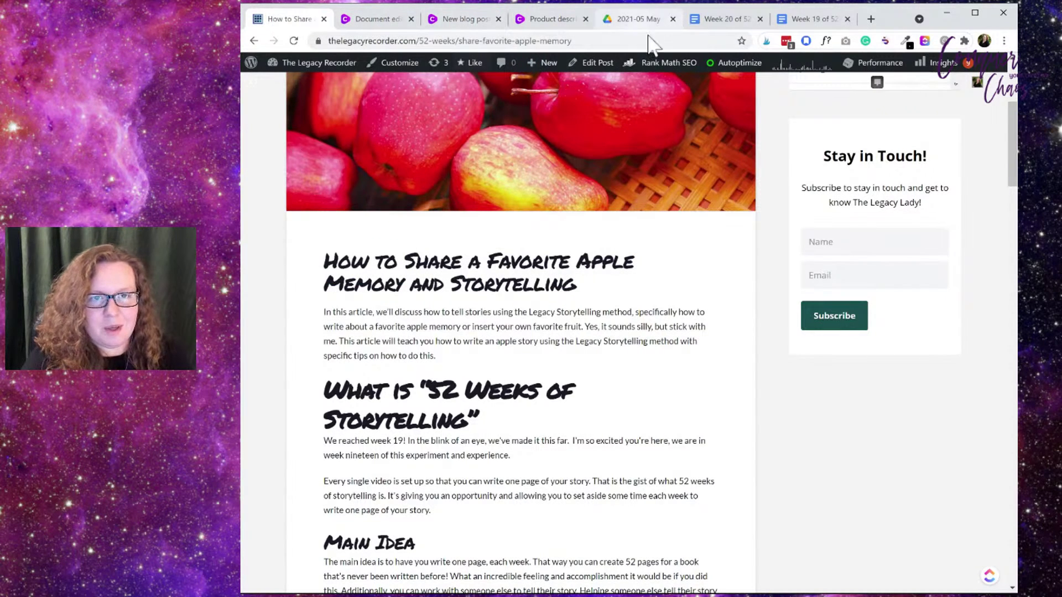
Step: Copy the heading "How to Share a Favorite Apple Memory and Storytelling" from the published article into the blog post's own title field
triple_click(577, 288)
key("ctrl+c")
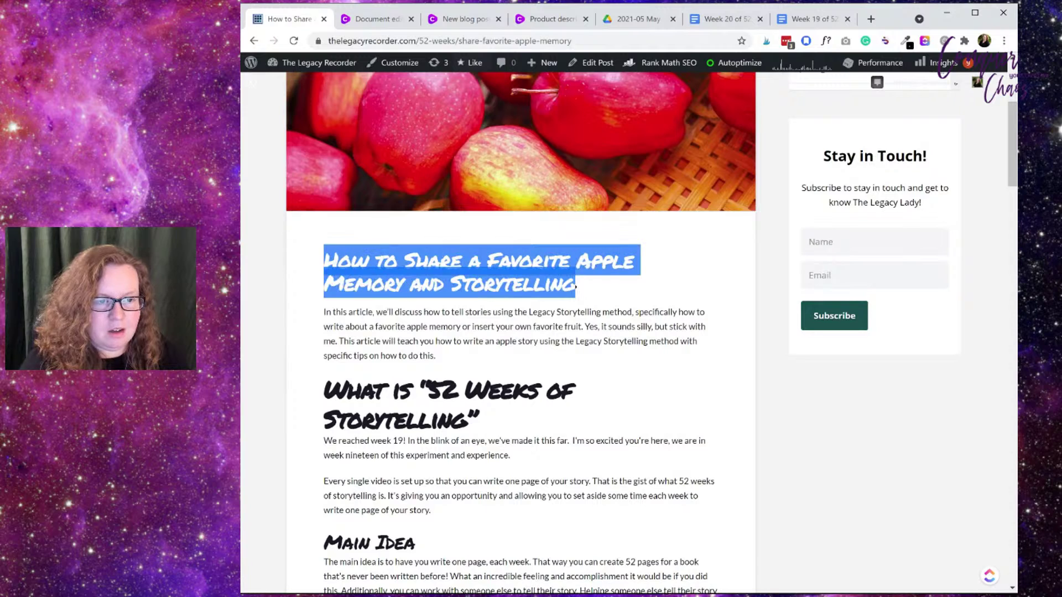
left_click(736, 20)
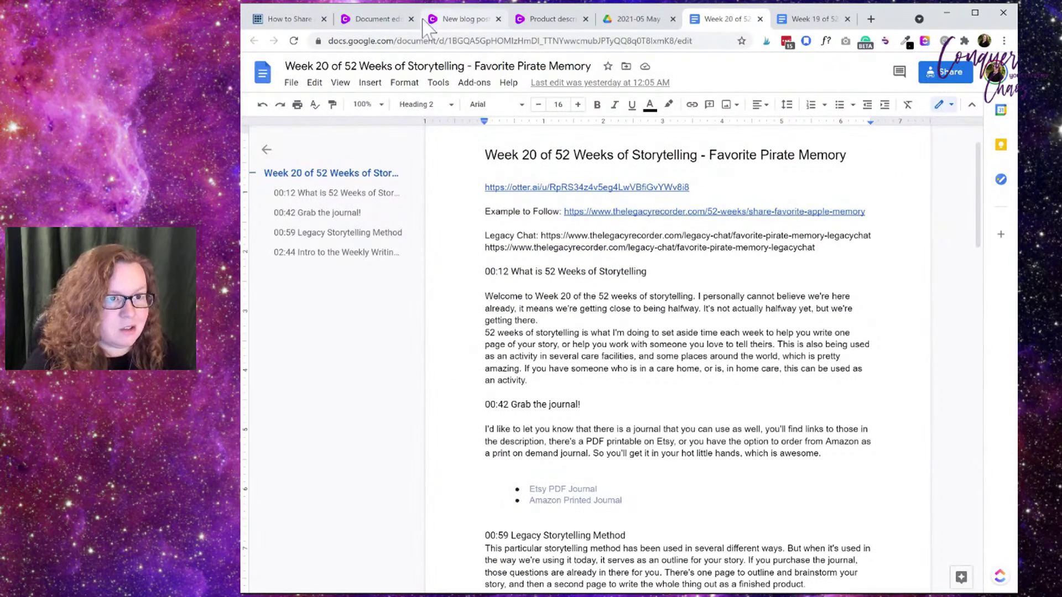
left_click(380, 20)
left_click(457, 21)
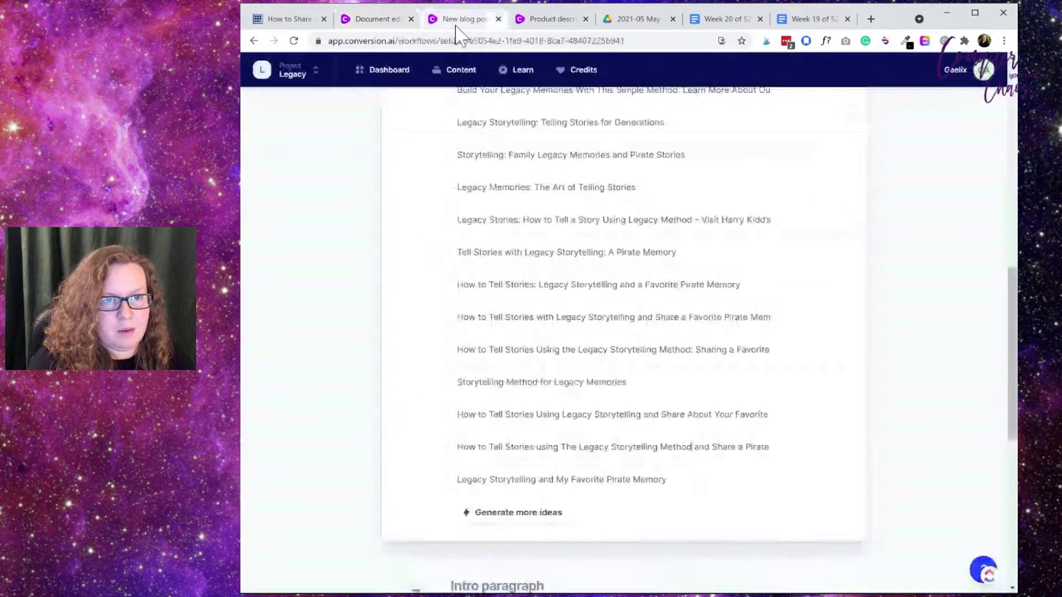
scroll(719, 338, "up", 9)
left_click(586, 454)
key("ctrl+v")
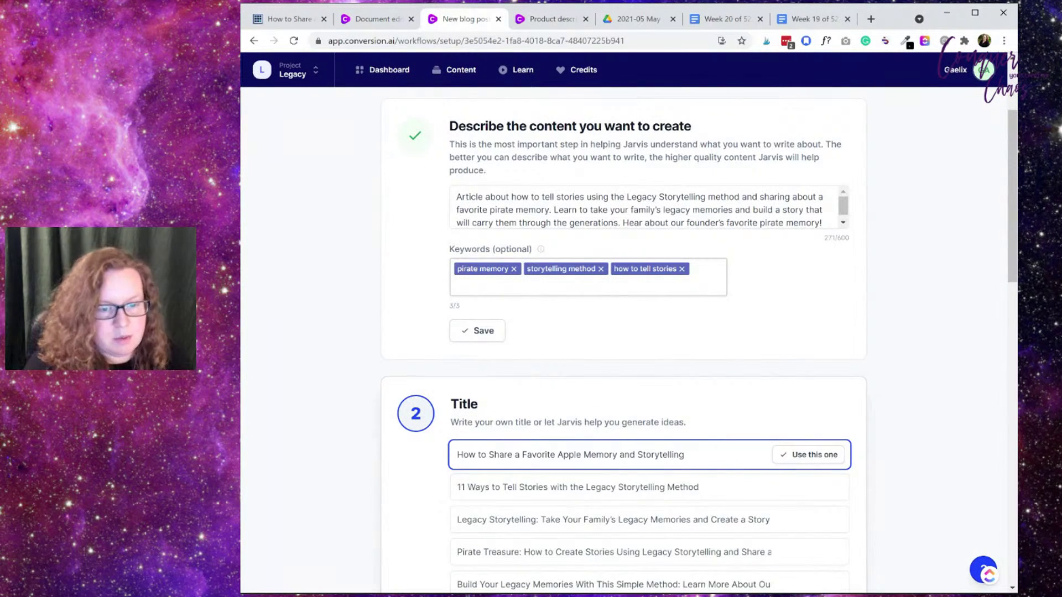
Step: Change "Apple" to "Pirate" in the pasted title and use "How to Share a Favorite Pirate Memory and Storytelling" for the post
left_click_drag(582, 455, 563, 455)
key("BackSpace")
key("BackSpace")
type("Pirate")
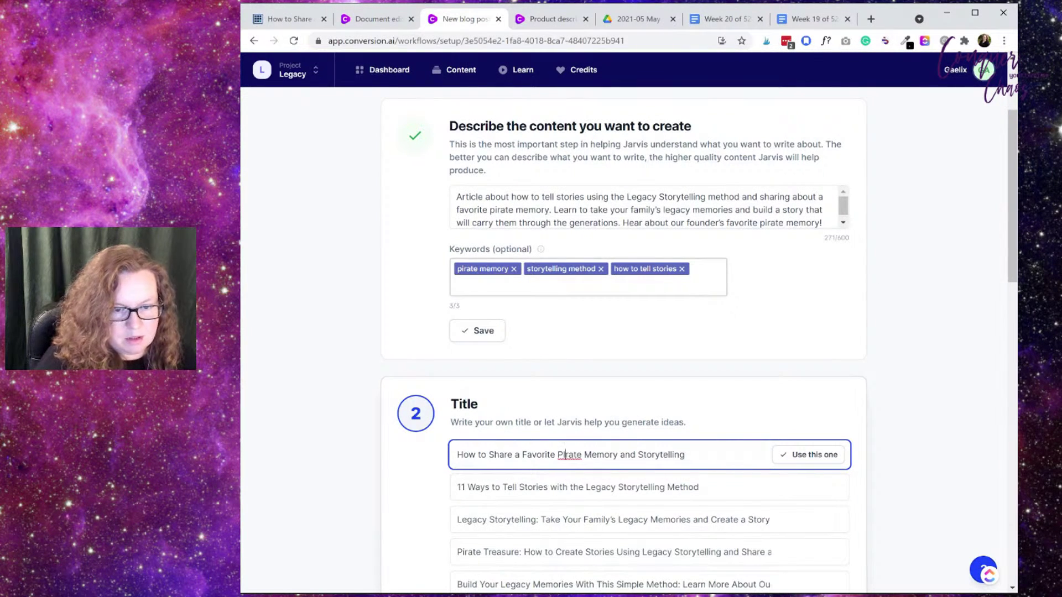
key("BackSpace")
type("i")
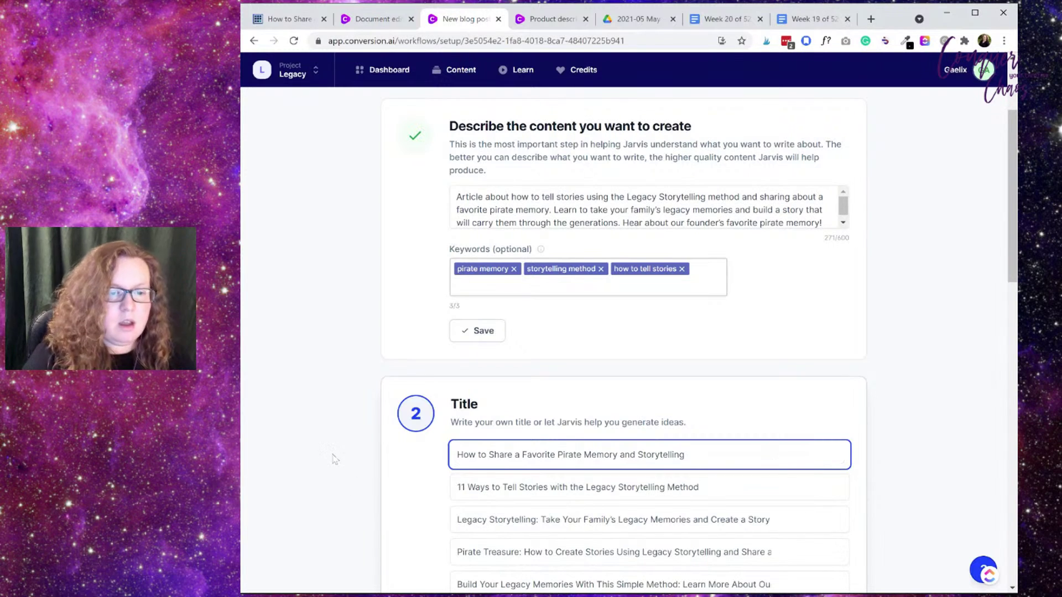
left_click(334, 462)
left_click(808, 455)
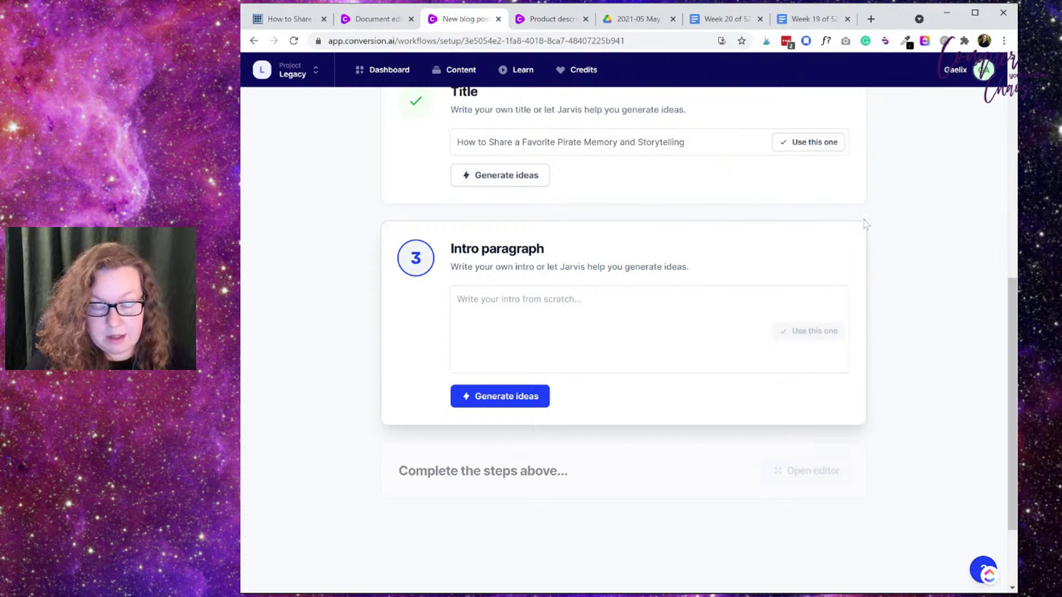
Step: Generate intro paragraph ideas and use the one that begins "Pirates are the stuff of legends"
scroll(906, 256, "up", 1)
scroll(906, 256, "up", 1)
scroll(903, 255, "down", 2)
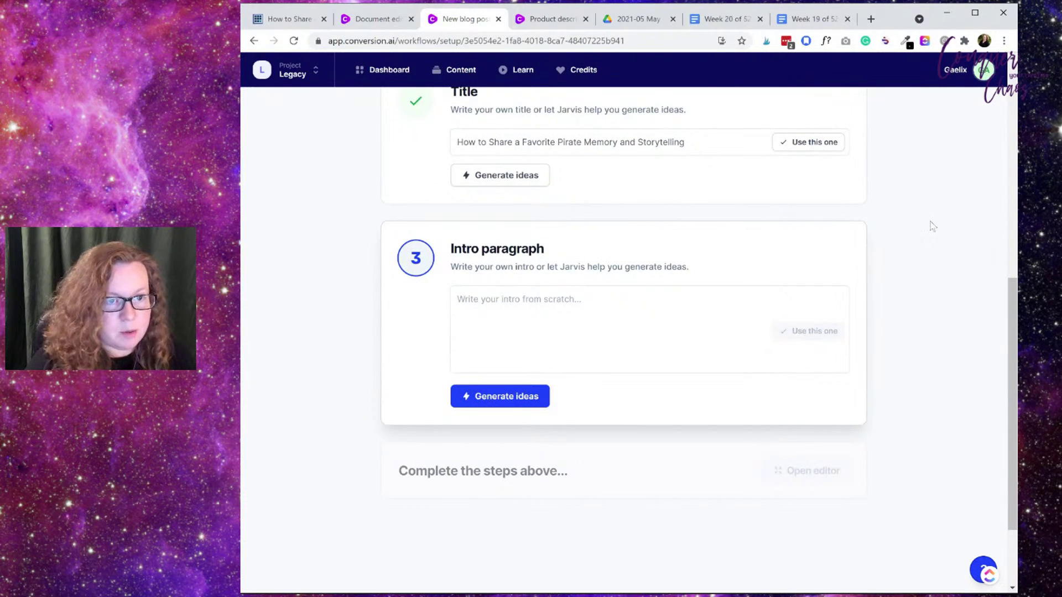
scroll(882, 208, "up", 2)
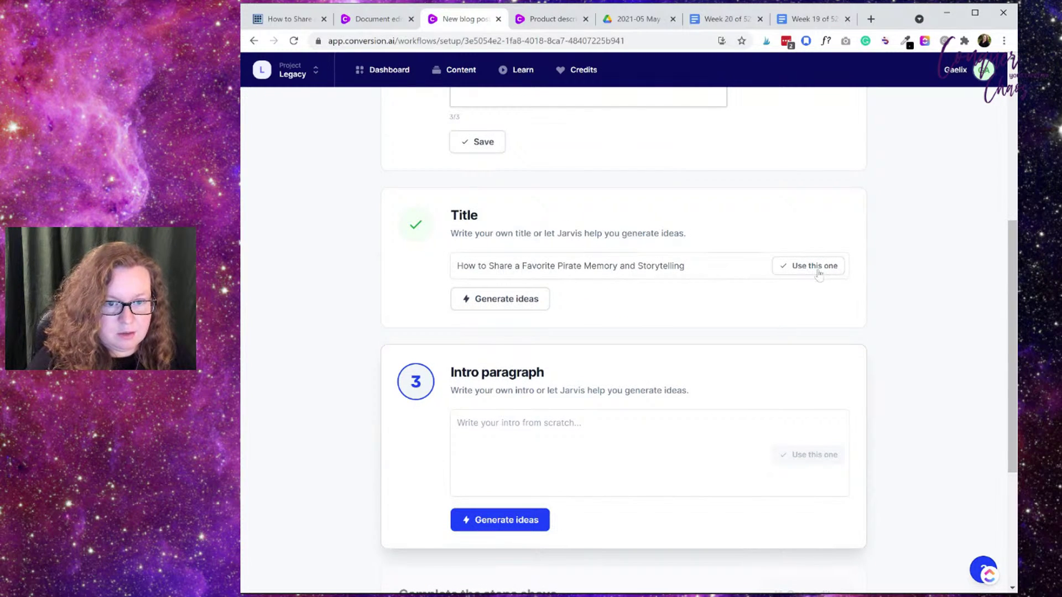
scroll(719, 224, "down", 2)
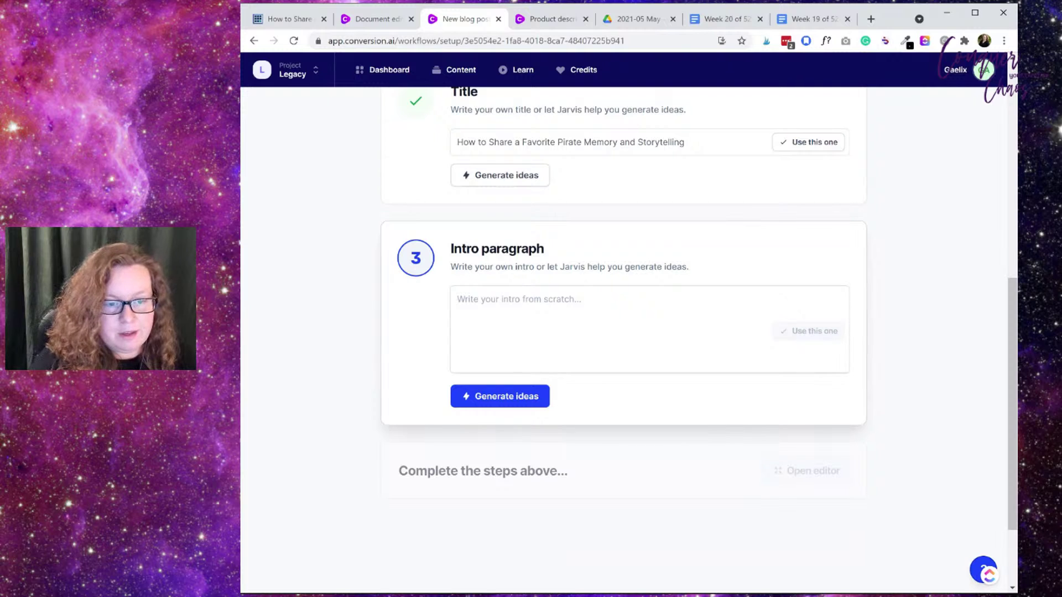
left_click(498, 398)
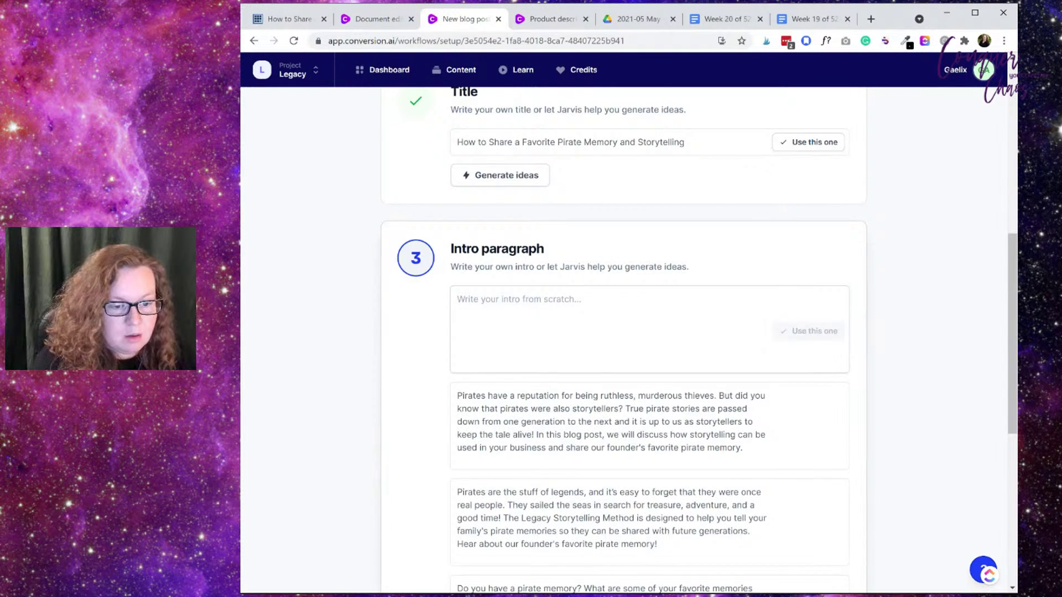
scroll(802, 337, "down", 3)
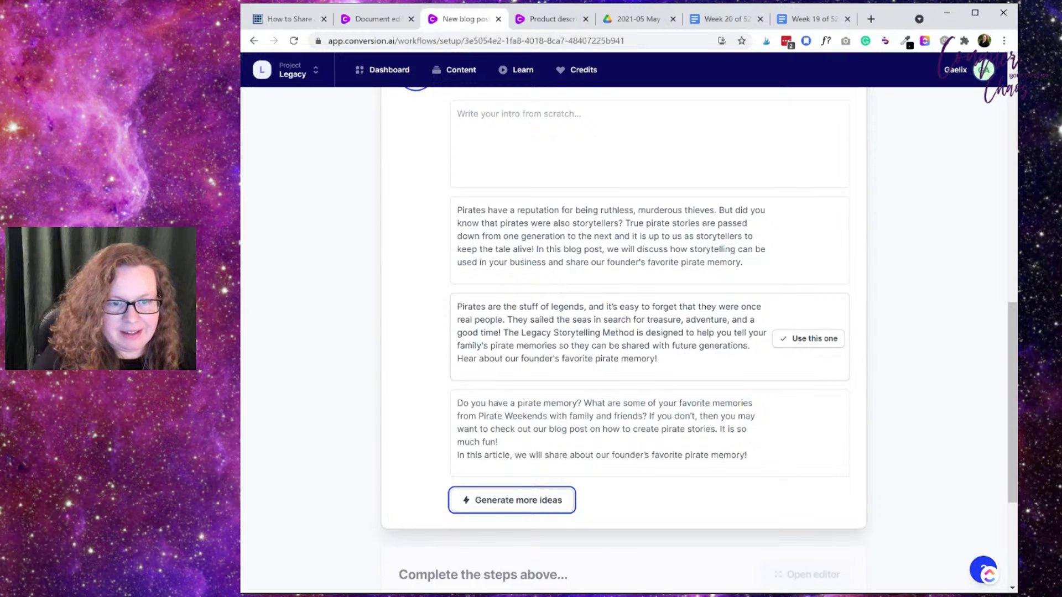
left_click(814, 342)
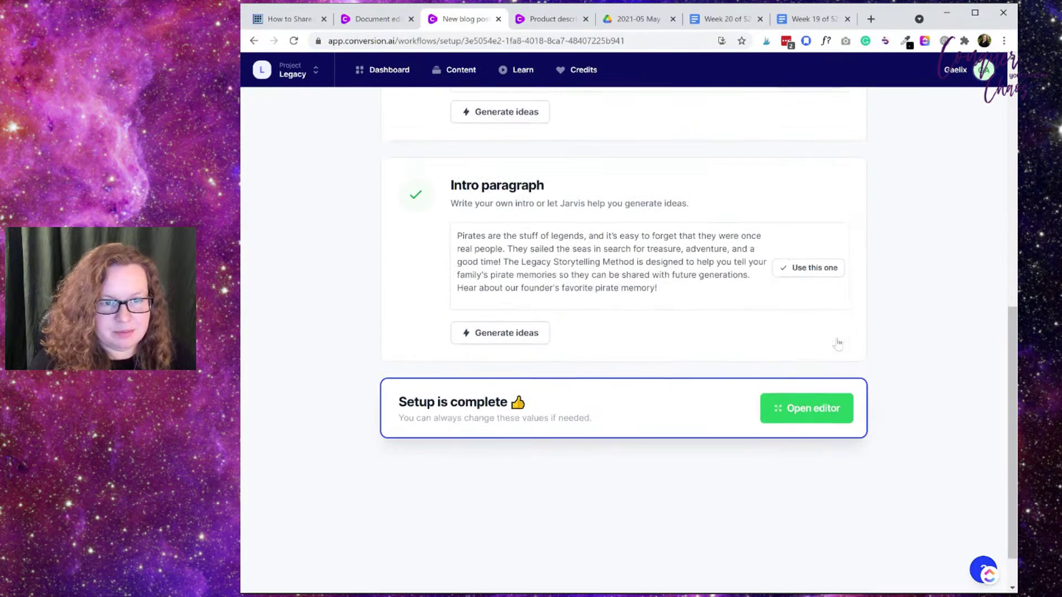
Step: Review the completed title and intro setup and open the post in the document editor
scroll(593, 267, "up", 5)
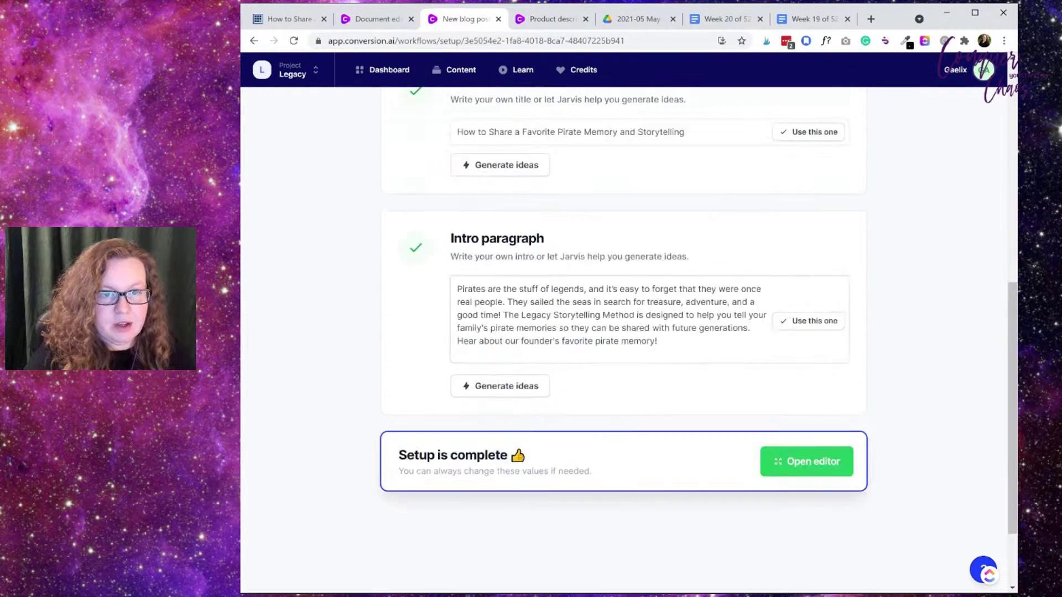
scroll(621, 294, "down", 5)
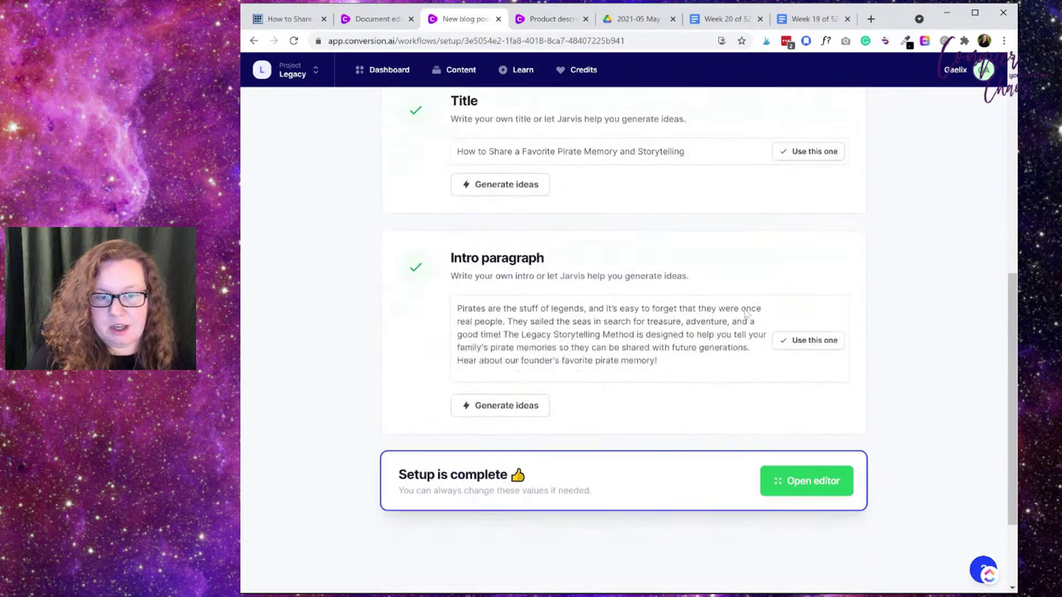
left_click(816, 421)
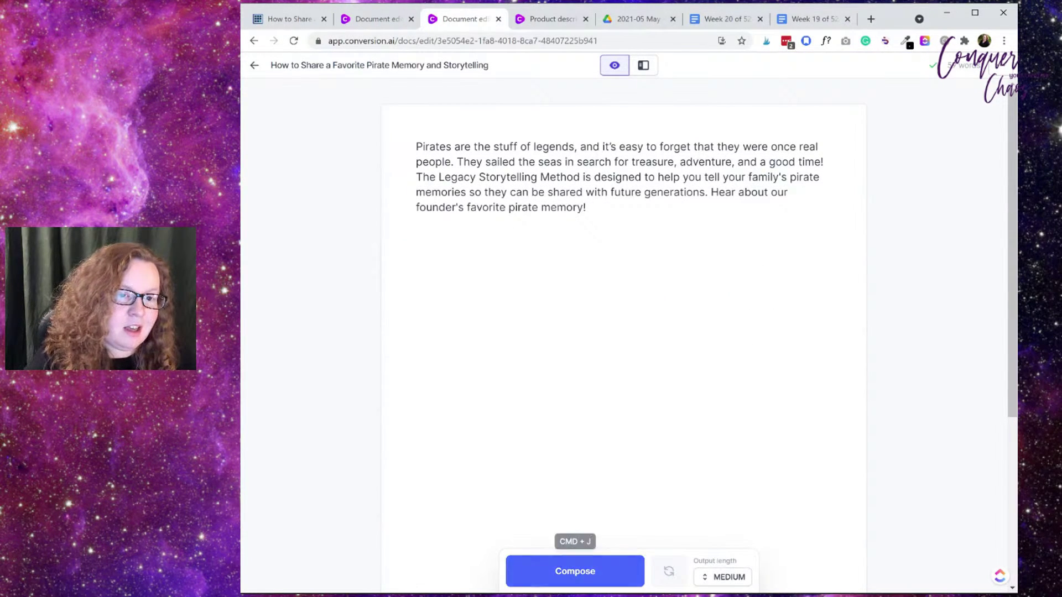
Step: Correct "in search for treasure" to "in search of treasure" in the intro paragraph
left_click(587, 208)
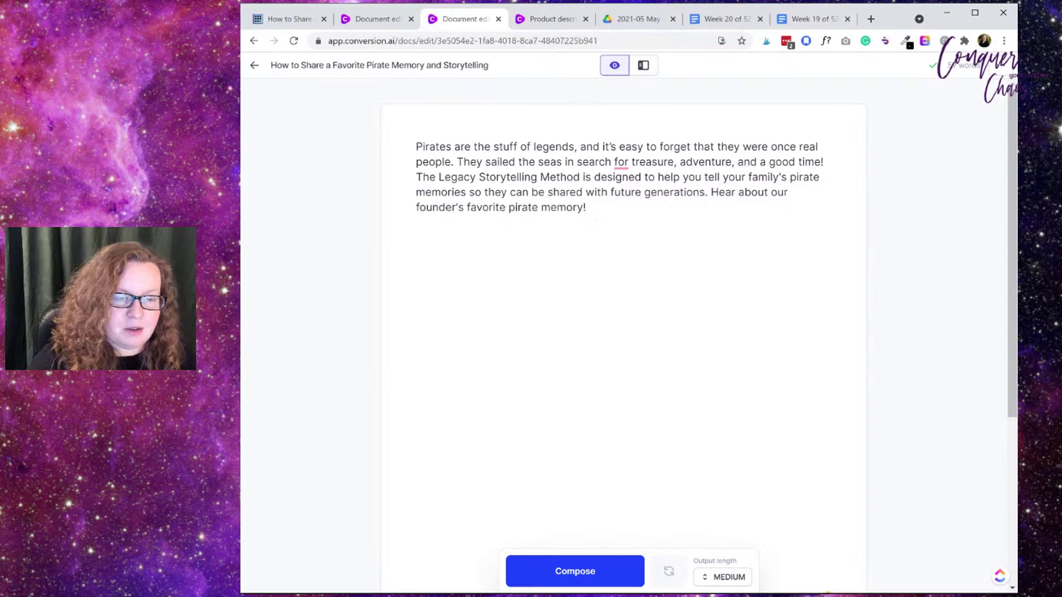
mouse_move(621, 161)
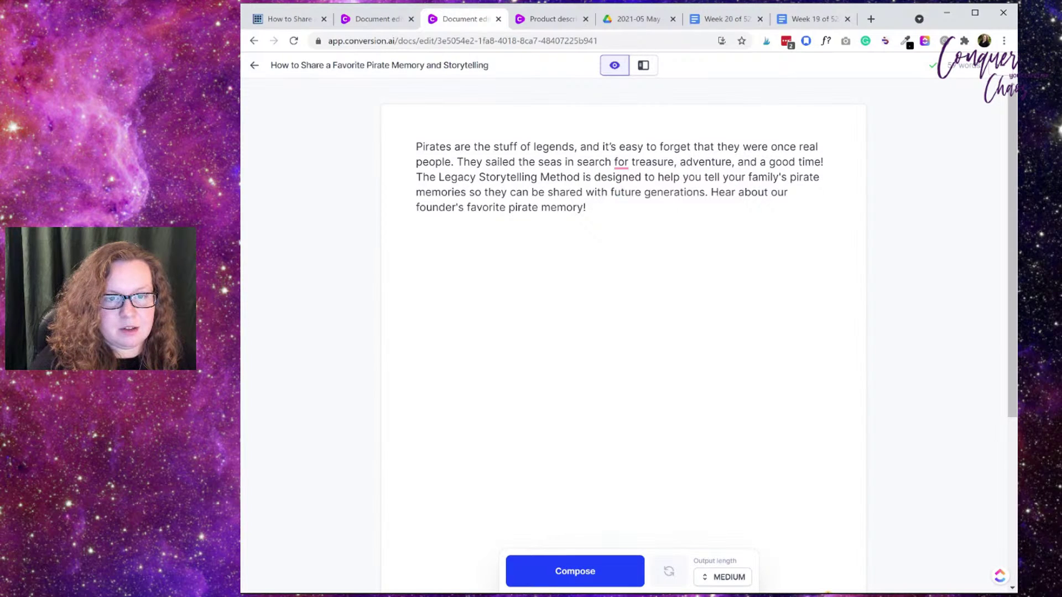
left_click(620, 197)
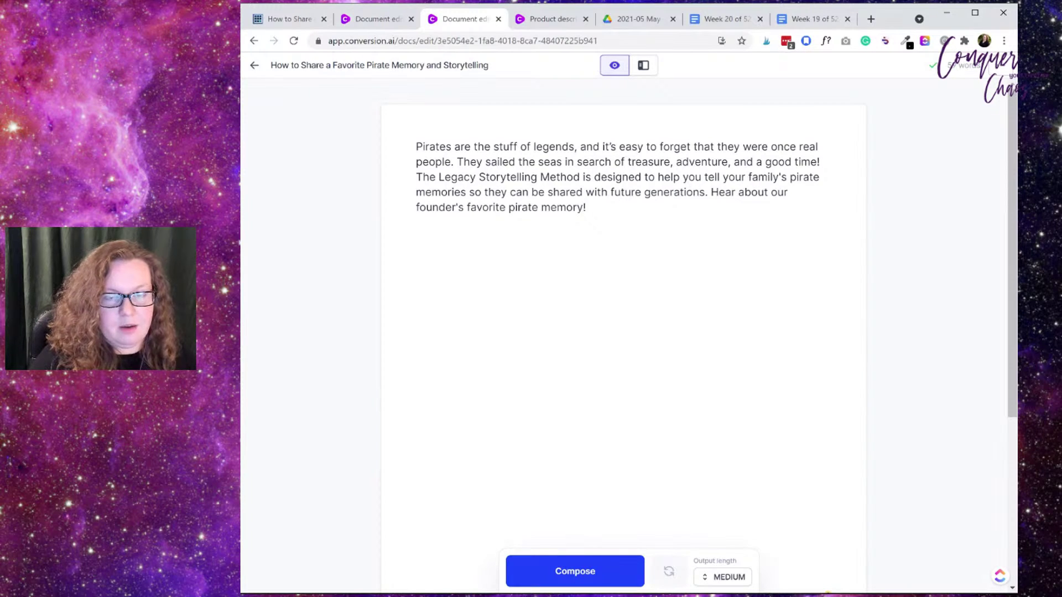
Step: Compose medium-length text after the intro and delete the generated paragraph that begins "What's your favorite pirate memory?"
left_click(595, 577)
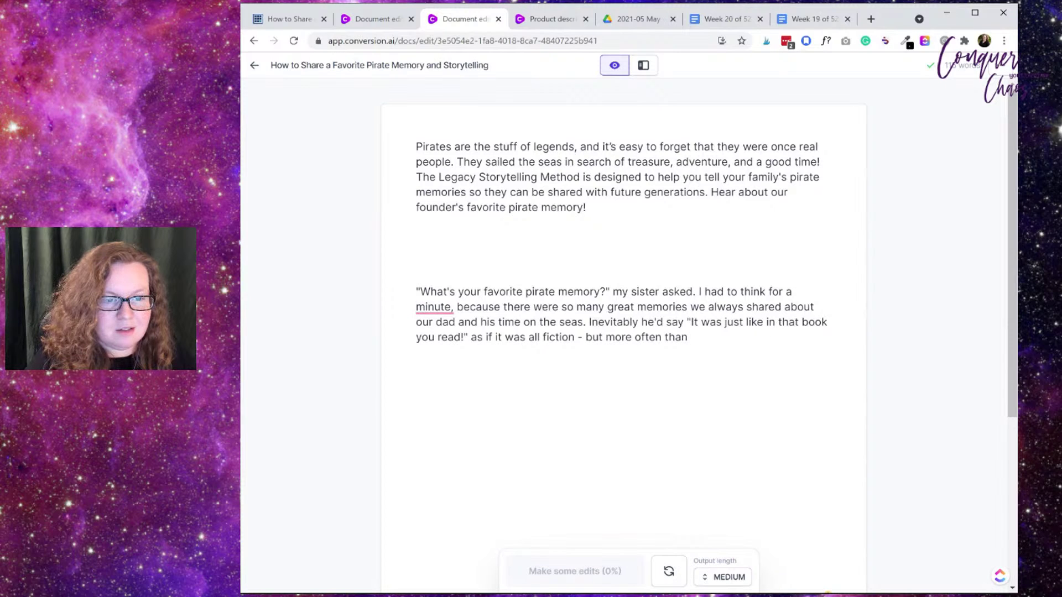
left_click(687, 338)
left_click_drag(688, 338, 360, 289)
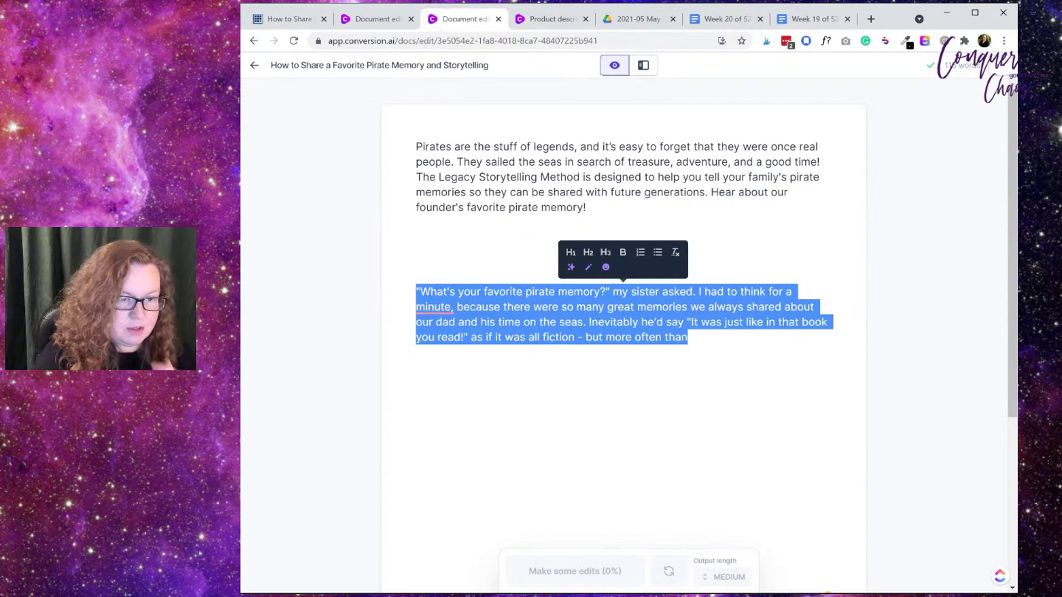
key("BackSpace")
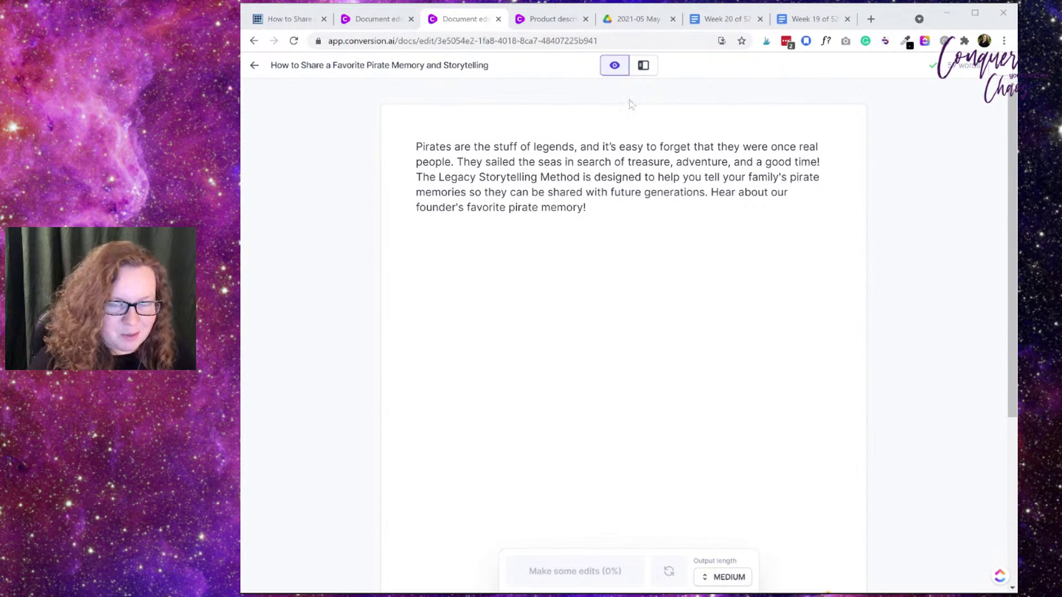
Step: Show the template list beside the pirate post and look through the available templates
key("alt+Tab")
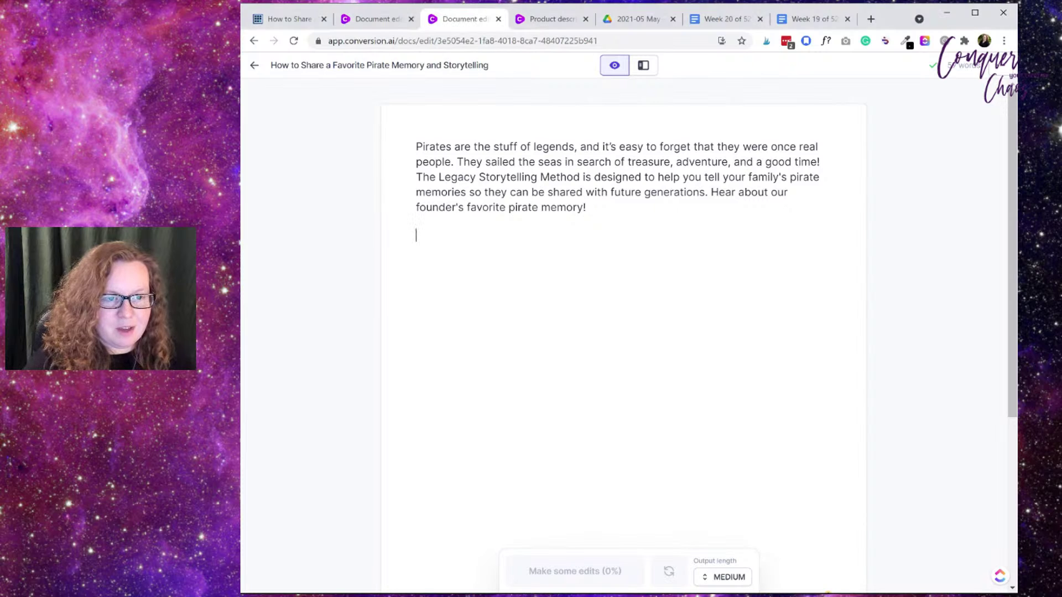
left_click(649, 71)
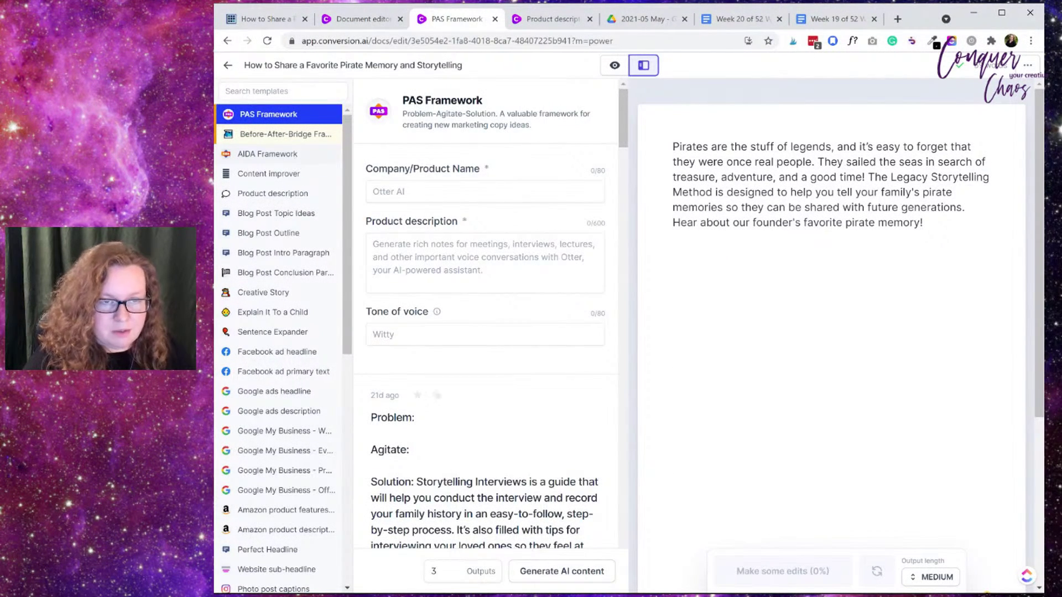
scroll(282, 298, "down", 3)
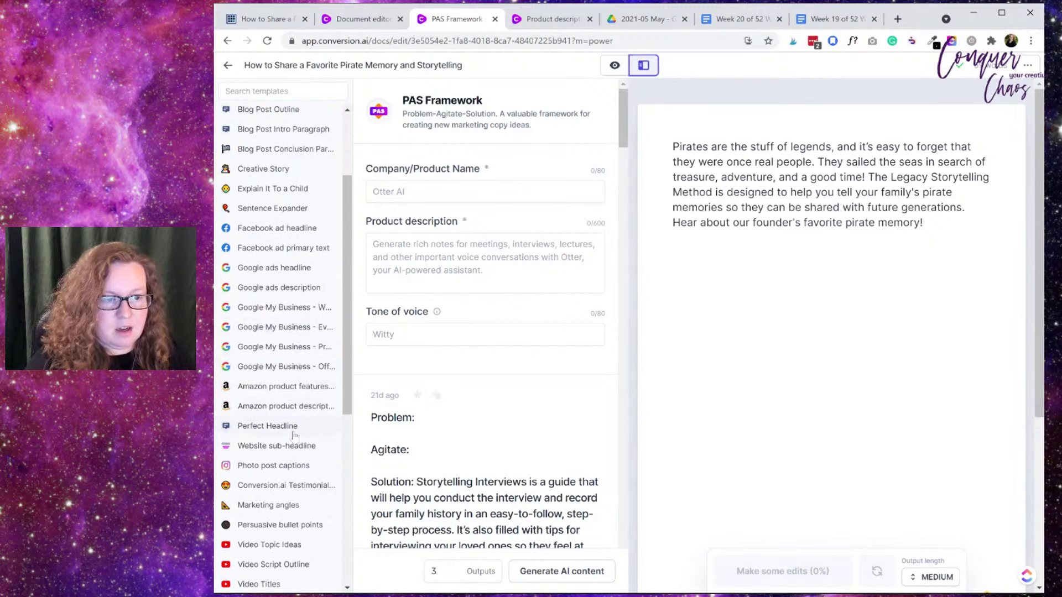
scroll(260, 294, "down", 3)
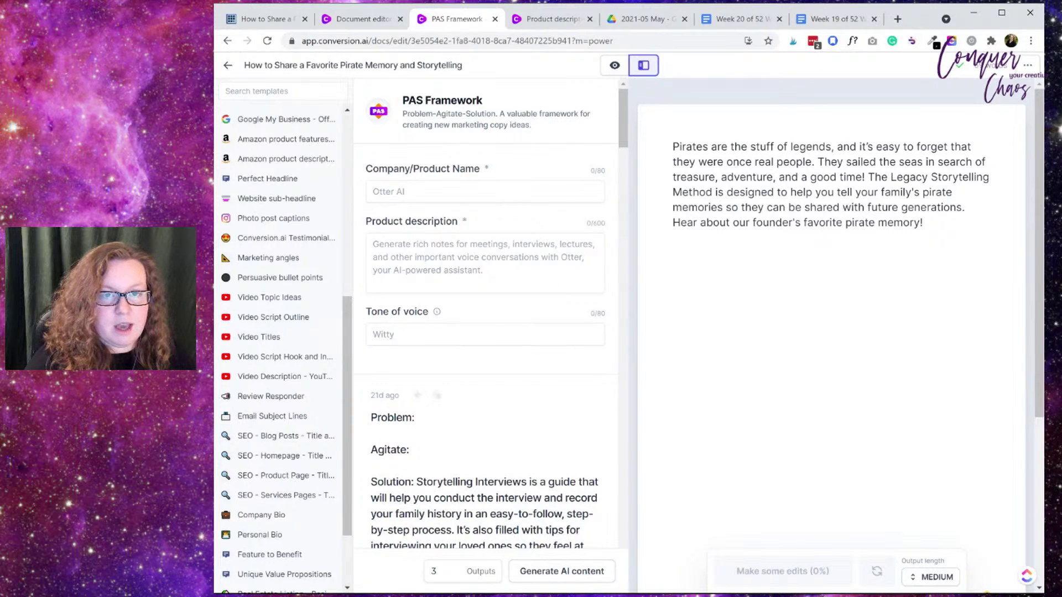
Step: Return to the apple memory article and close its document settings
left_click(542, 22)
left_click(360, 19)
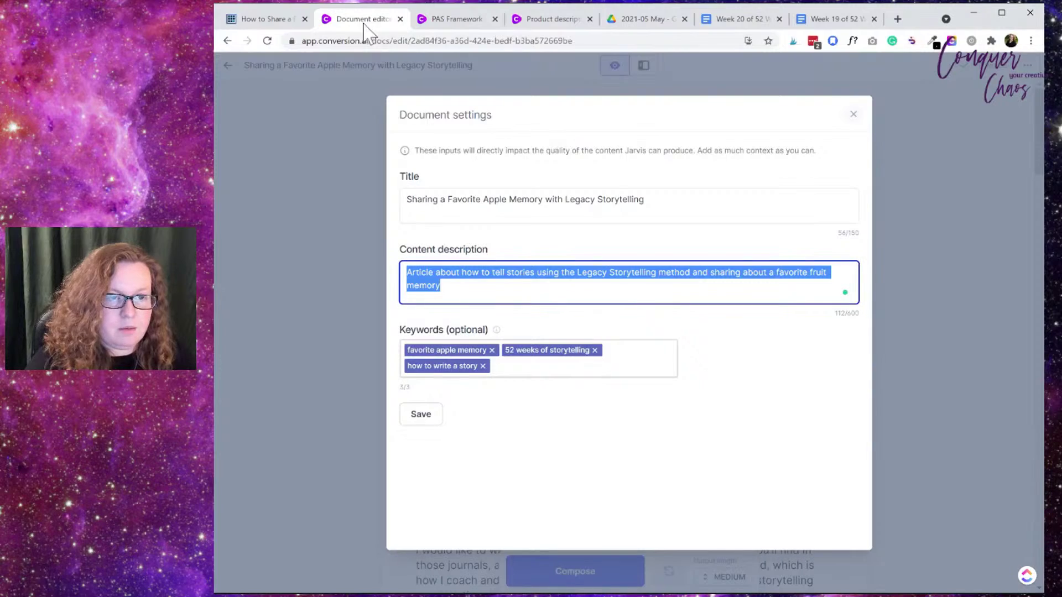
left_click(854, 115)
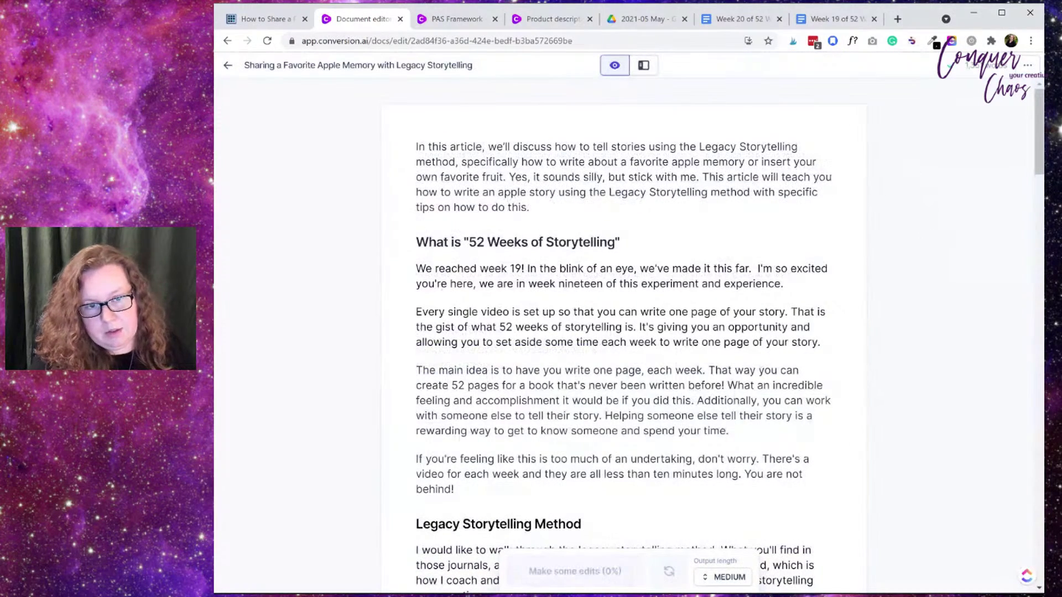
Step: Copy the apple article's sections from "What is "52 Weeks of Storytelling"" through the "Intro to the Weekly Writing Prompt" heading
scroll(624, 349, "down", 2)
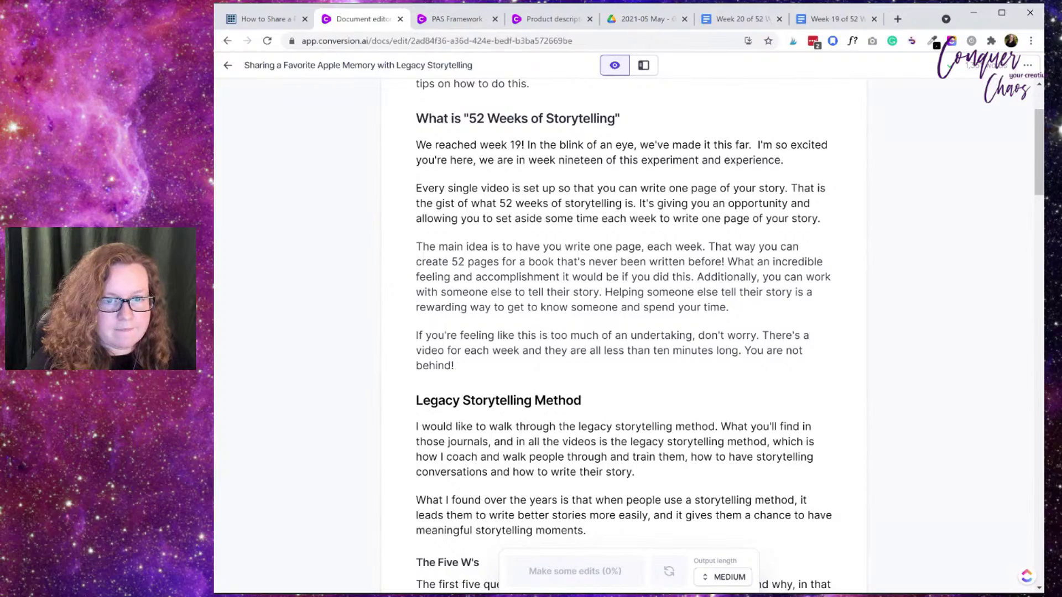
left_click_drag(416, 118, 589, 318)
scroll(777, 333, "down", 2)
scroll(621, 294, "down", 7)
scroll(773, 341, "down", 7)
left_click_drag(769, 332, 592, 336)
scroll(779, 342, "down", 2)
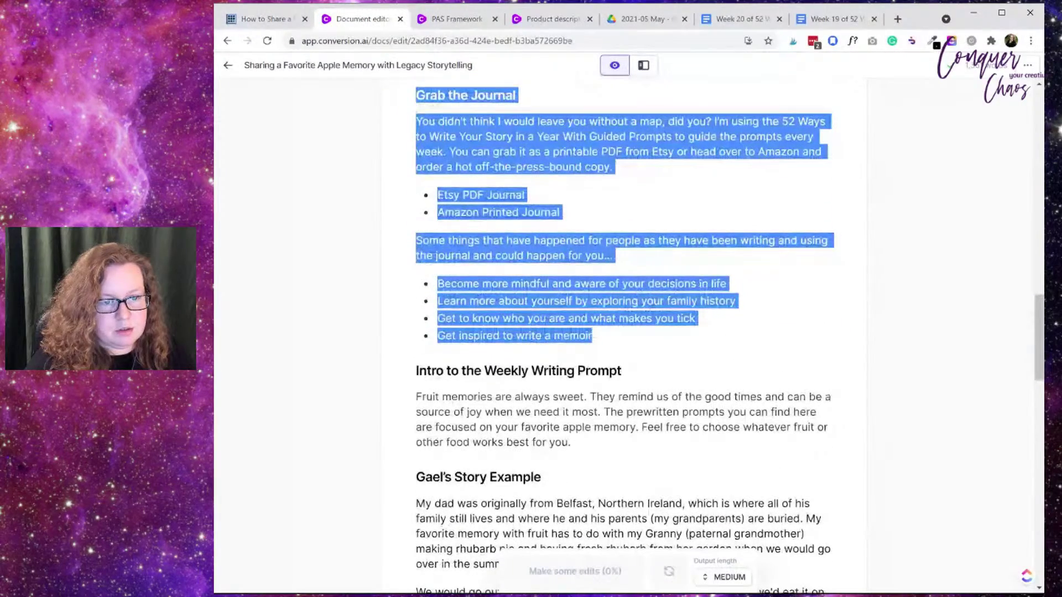
left_click_drag(592, 336, 622, 371)
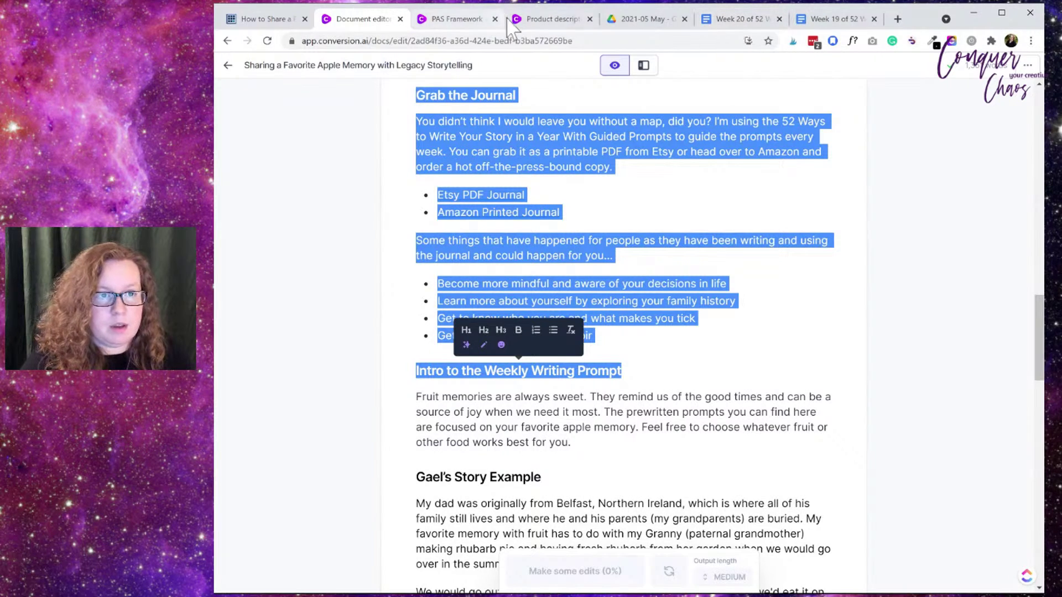
Step: Paste the copied sections below the intro paragraph of the pirate post and check them
left_click(475, 21)
left_click(545, 21)
left_click(463, 25)
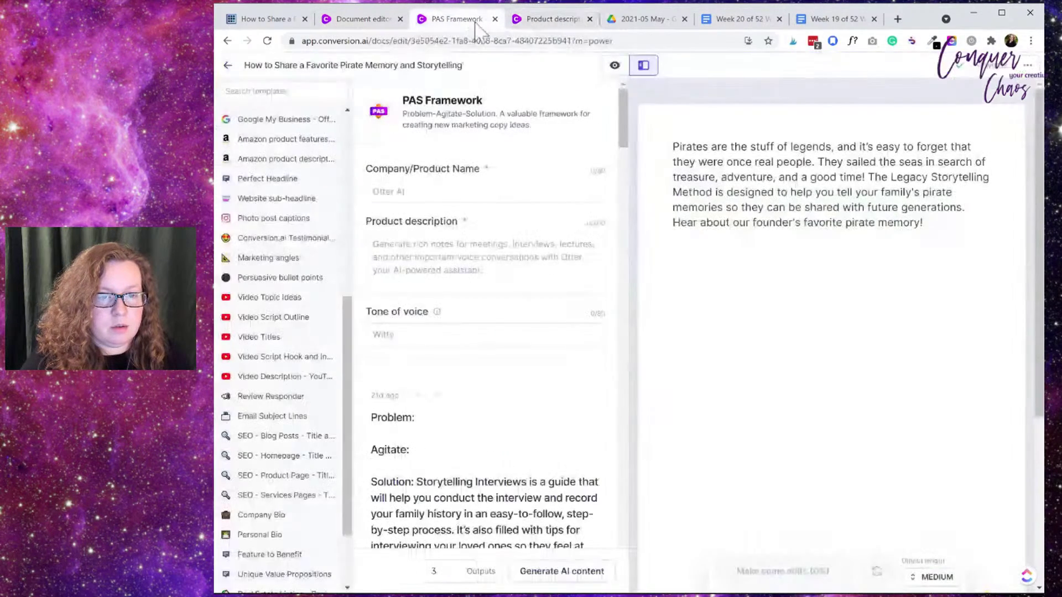
key("ctrl+v")
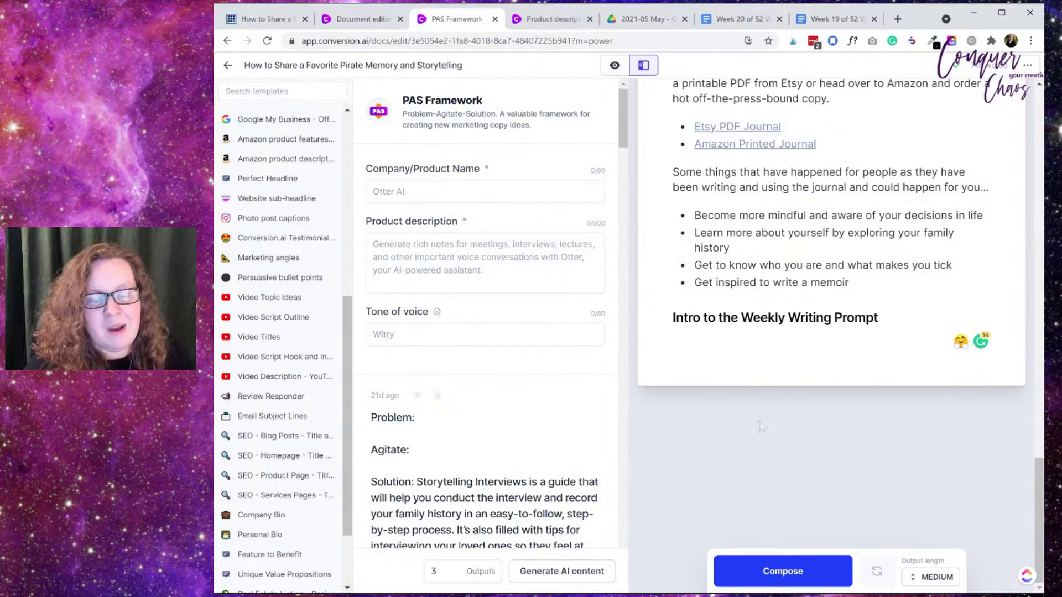
scroll(830, 332, "up", 8)
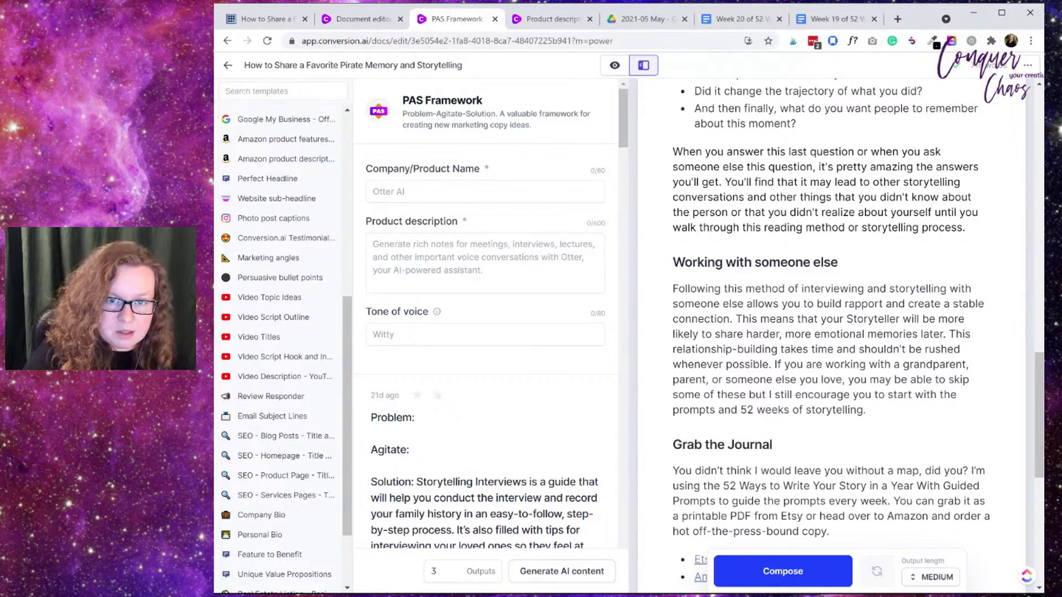
scroll(817, 534, "down", 8)
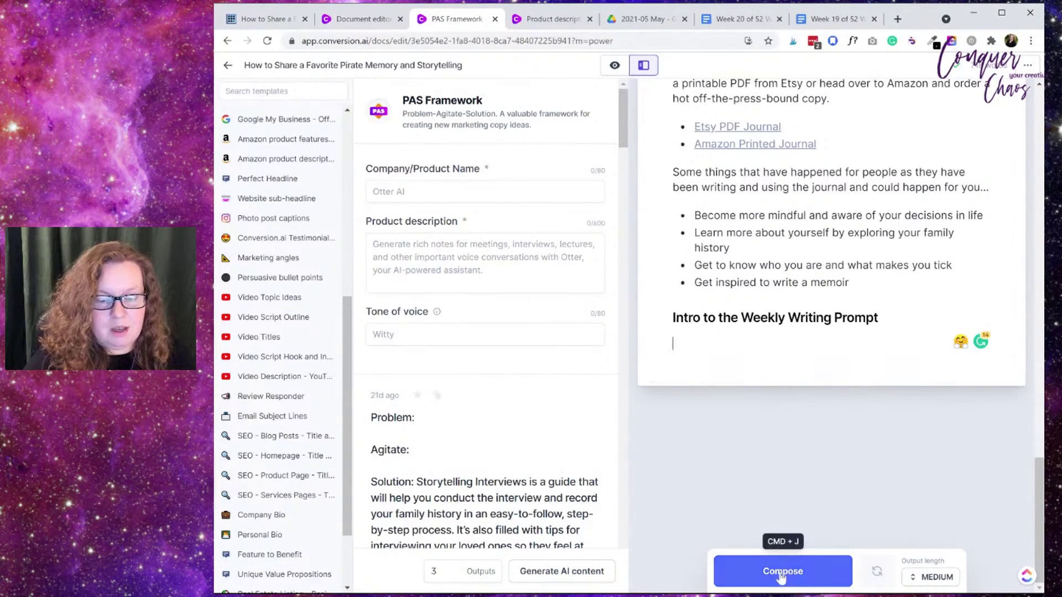
Step: Compose medium-length text under "Intro to the Weekly Writing Prompt" and delete the stray colon line below the heading
left_click(782, 572)
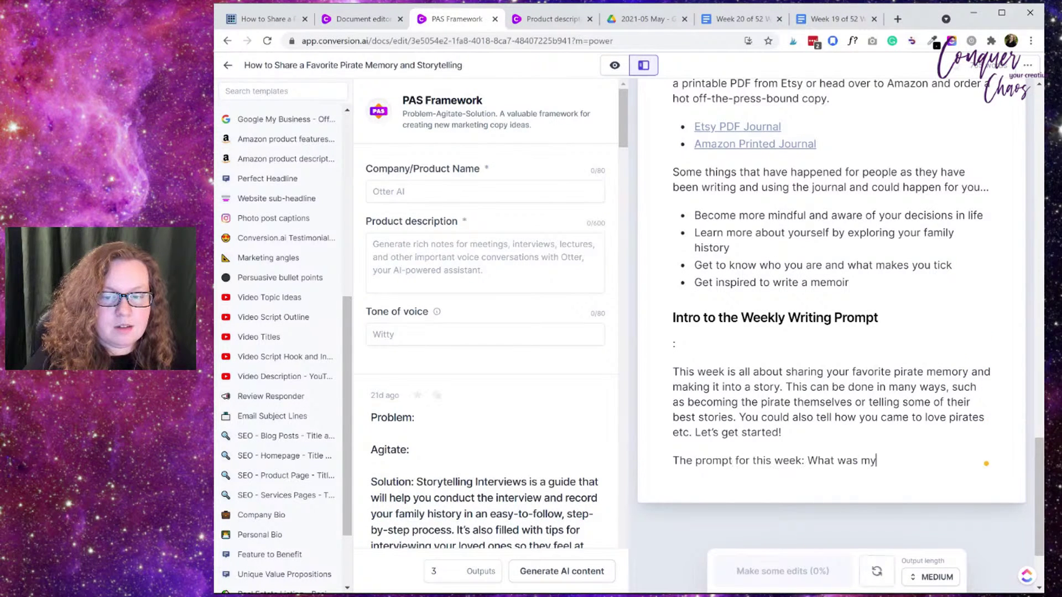
left_click(676, 344)
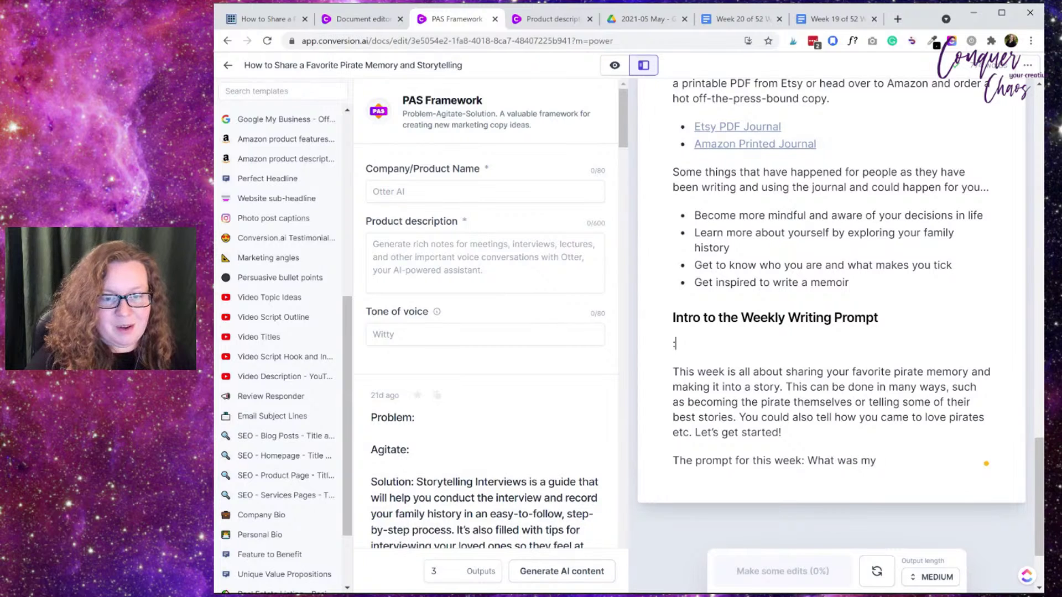
key("BackSpace")
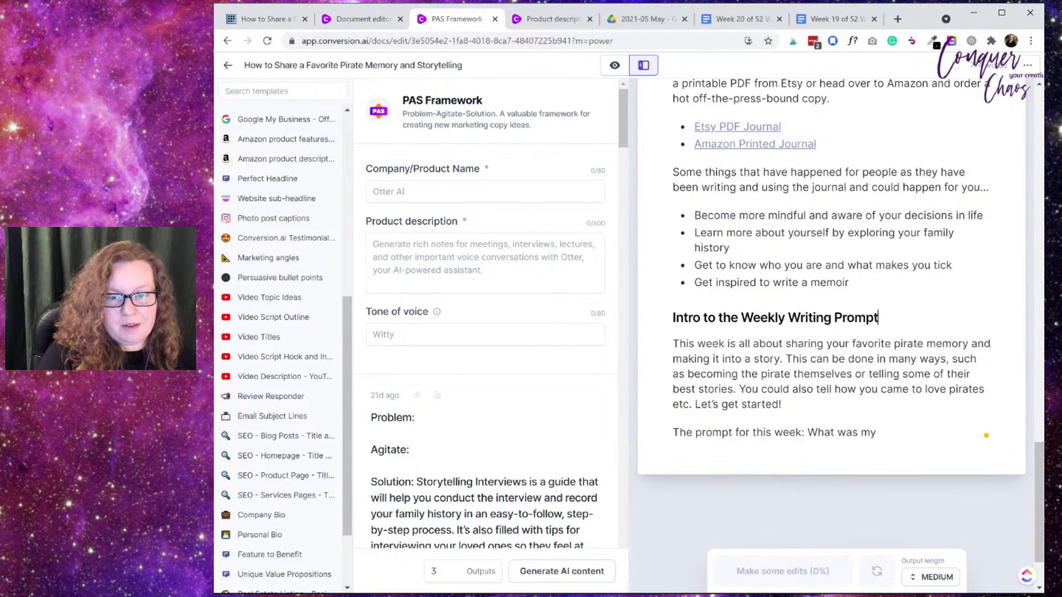
Step: Review the generated paragraph and delete the incomplete line "The prompt for this week: What was my"
key("Down")
key("Down")
left_click(731, 375)
left_click(807, 359)
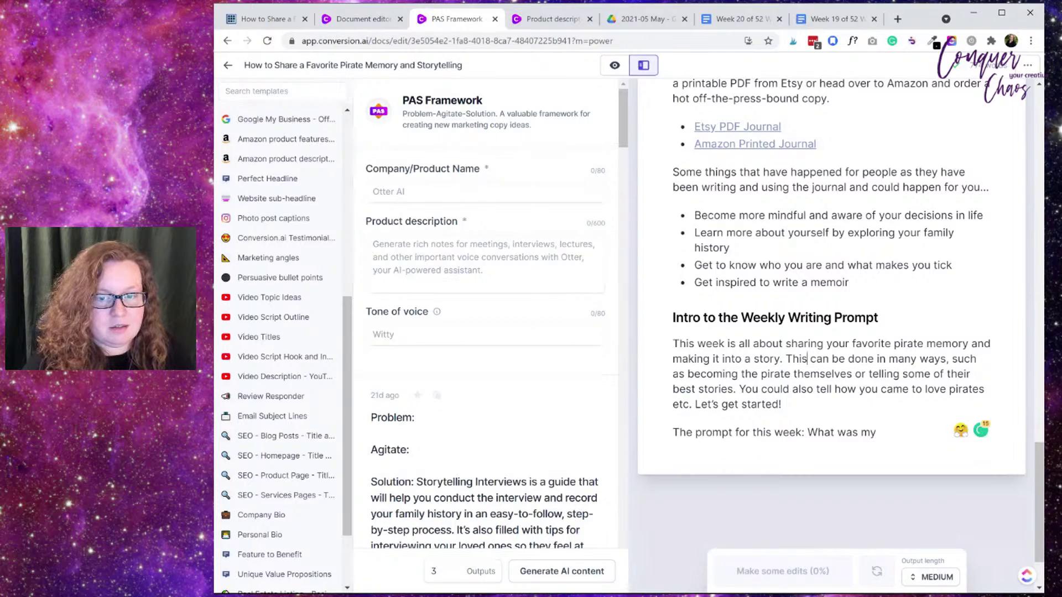
left_click(813, 389)
left_click_drag(876, 432, 673, 432)
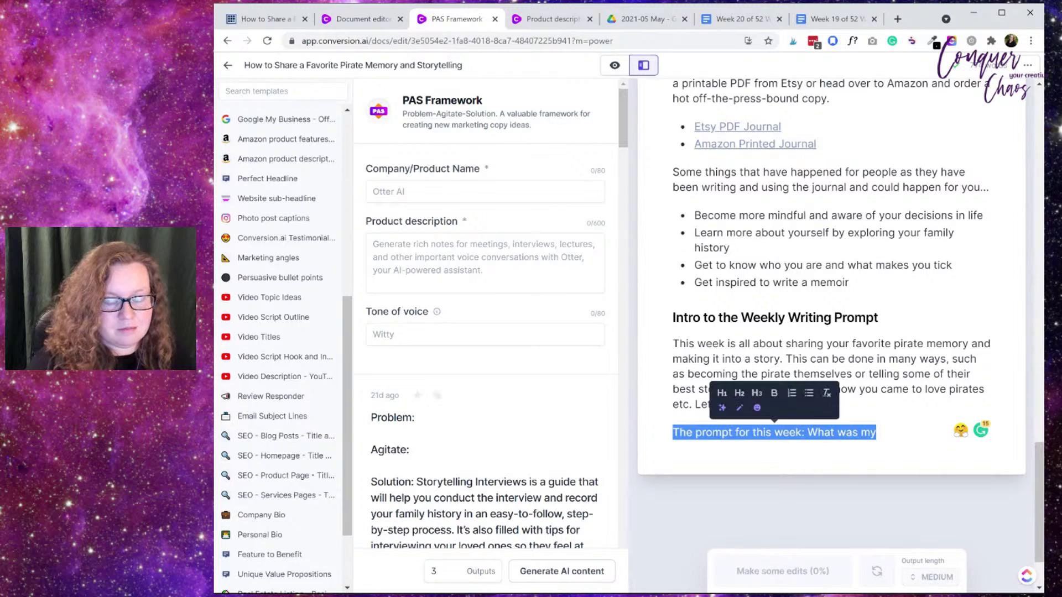
key("BackSpace")
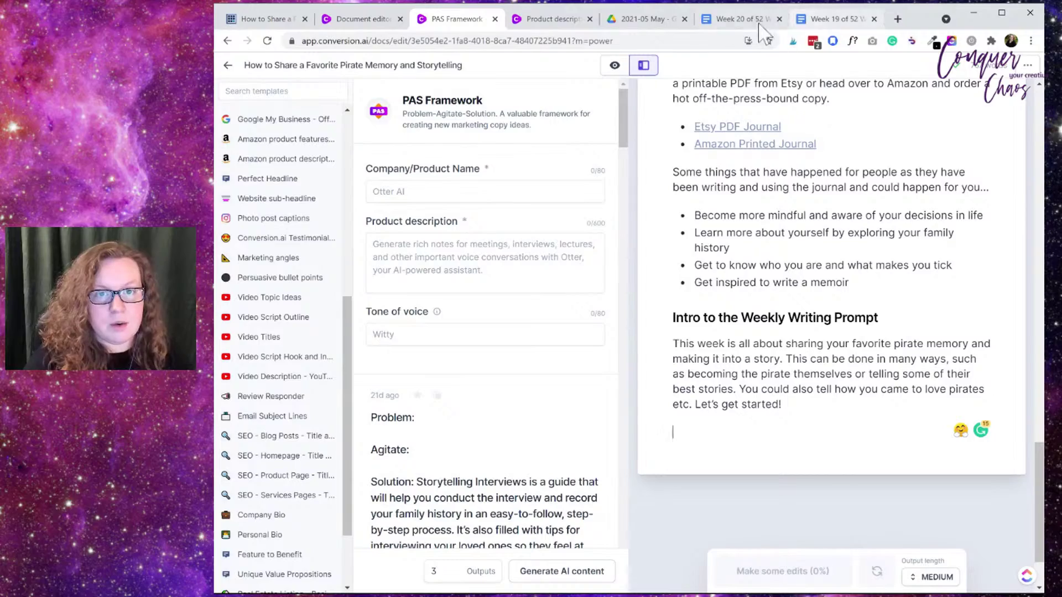
Step: In the Week 20 transcript, copy the passage from "Now, I realize not everyone likes pirates" through "write about that."
left_click(737, 21)
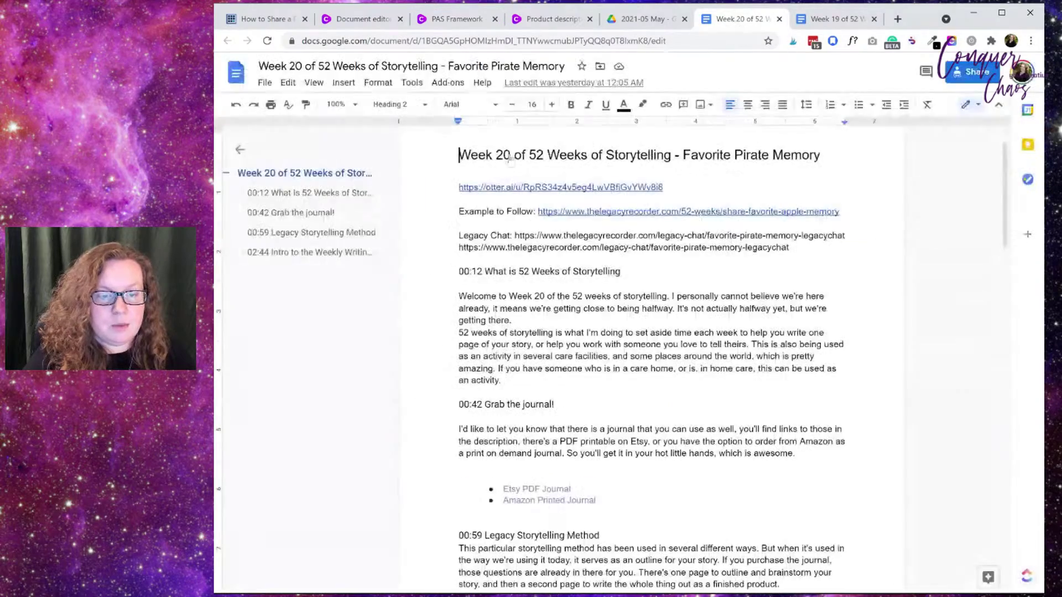
scroll(651, 354, "down", 4)
scroll(652, 354, "down", 3)
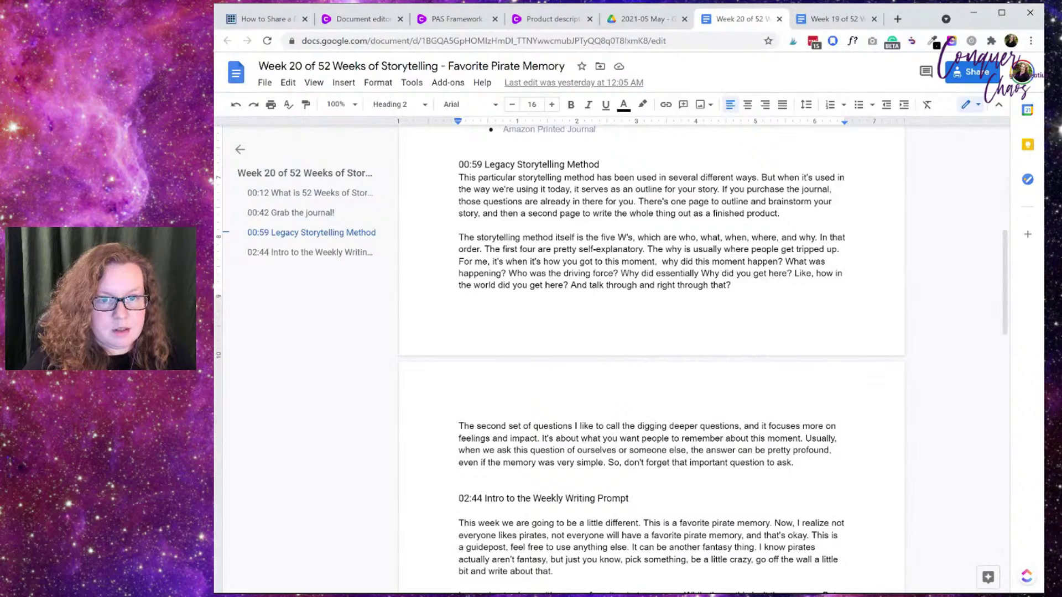
scroll(652, 354, "down", 8)
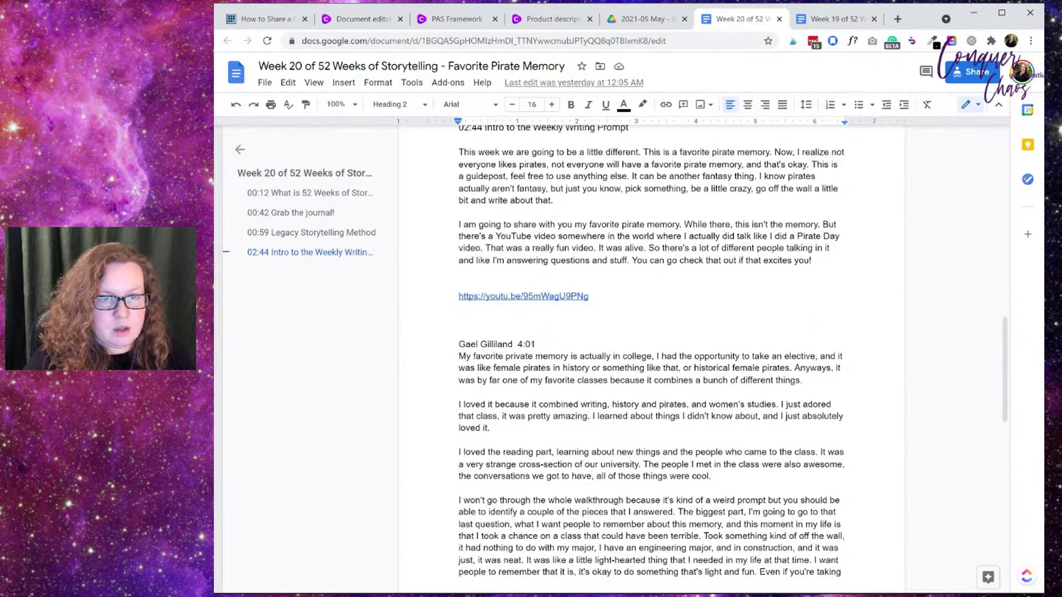
left_click_drag(459, 152, 553, 201)
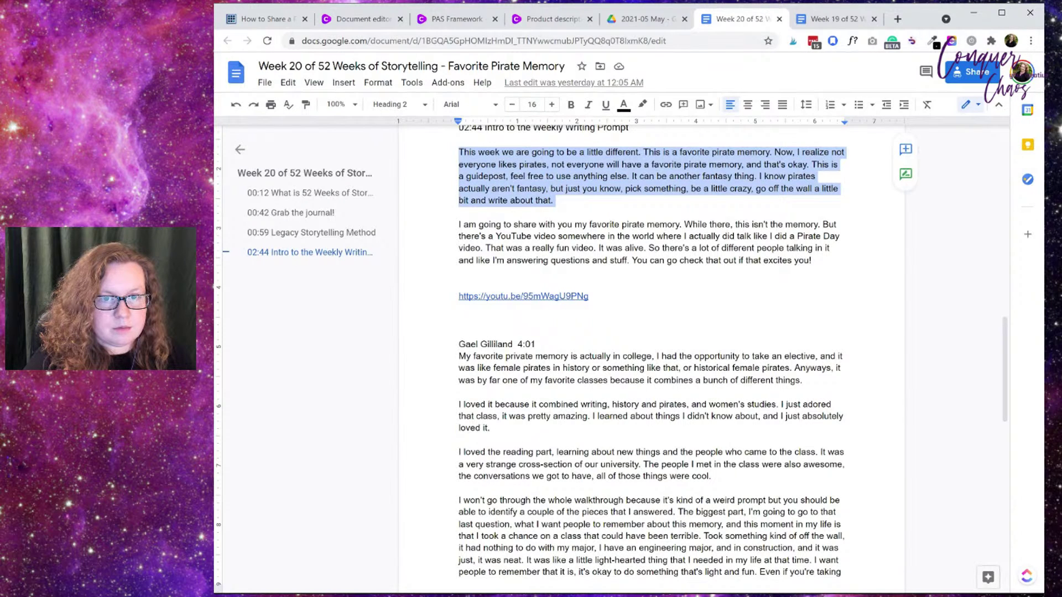
left_click(735, 152)
left_click_drag(775, 152, 560, 200)
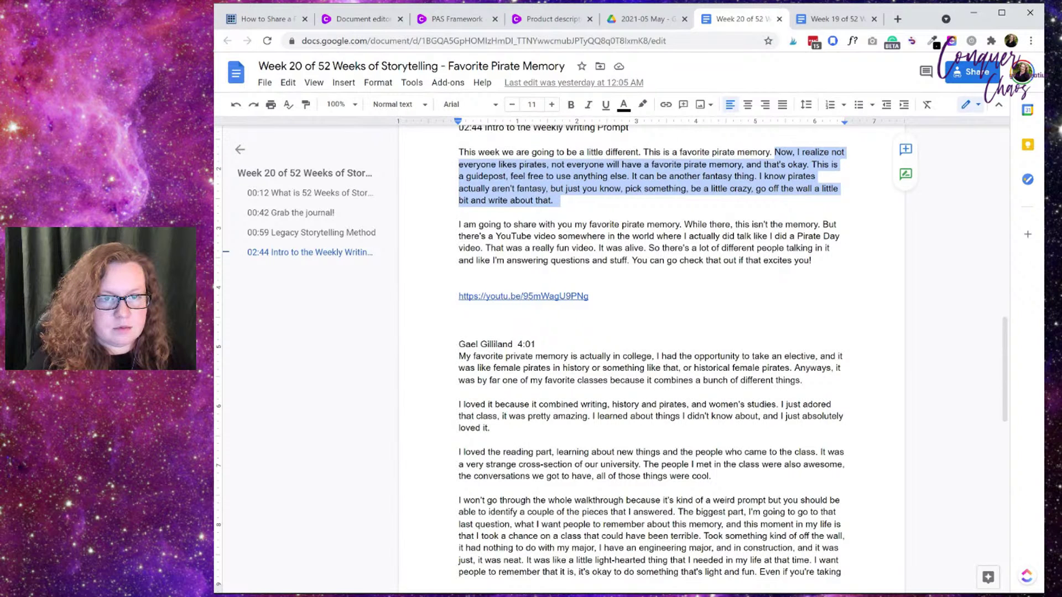
right_click(711, 176)
left_click(748, 203)
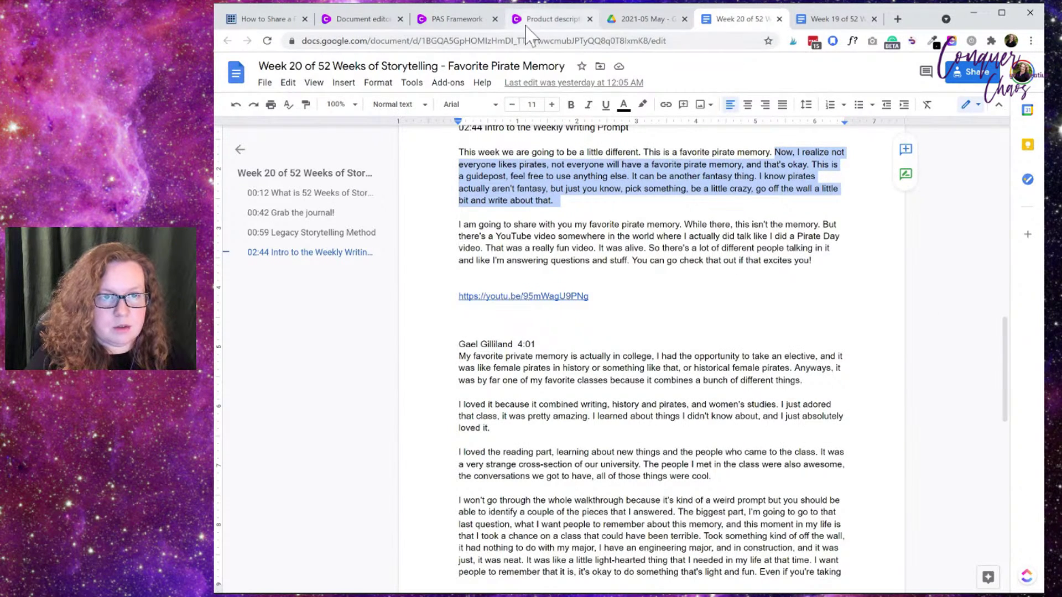
Step: Paste the copied transcript passage below the generated paragraph in the pirate post and remove the extra blank line
left_click(544, 19)
left_click(457, 19)
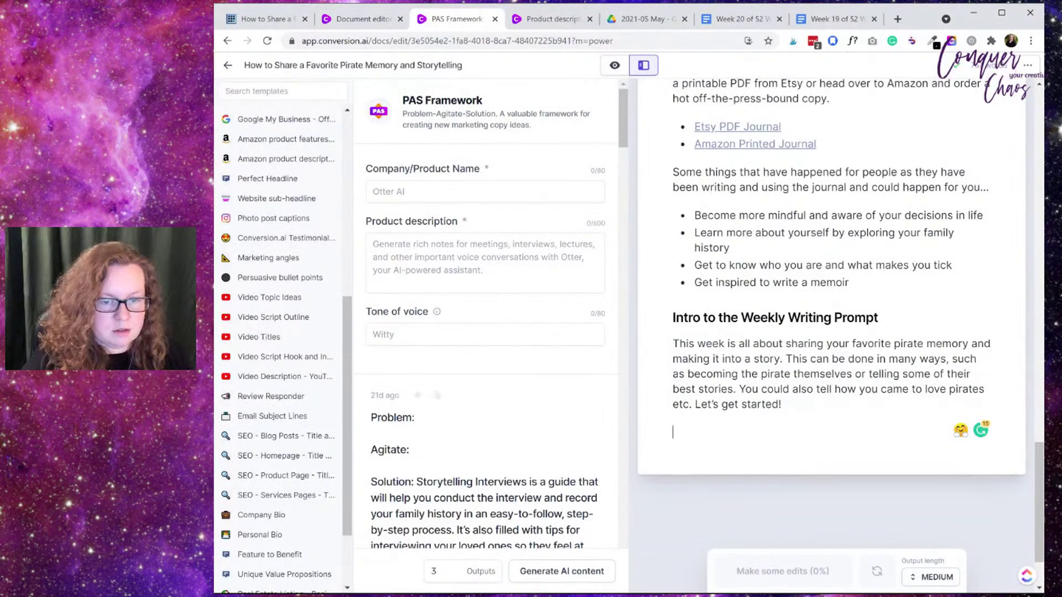
key("ctrl+v")
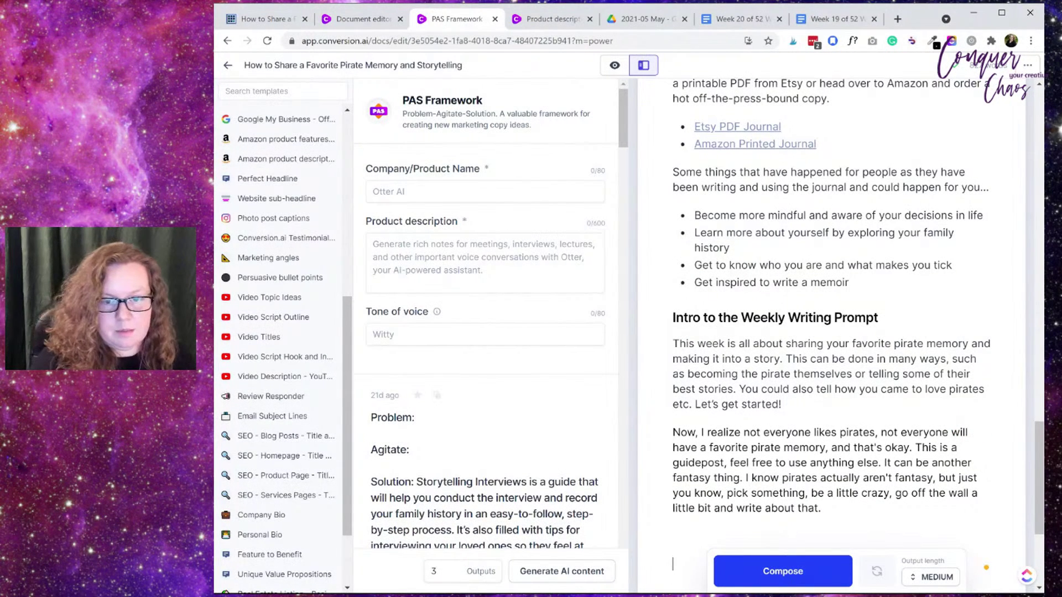
key("BackSpace")
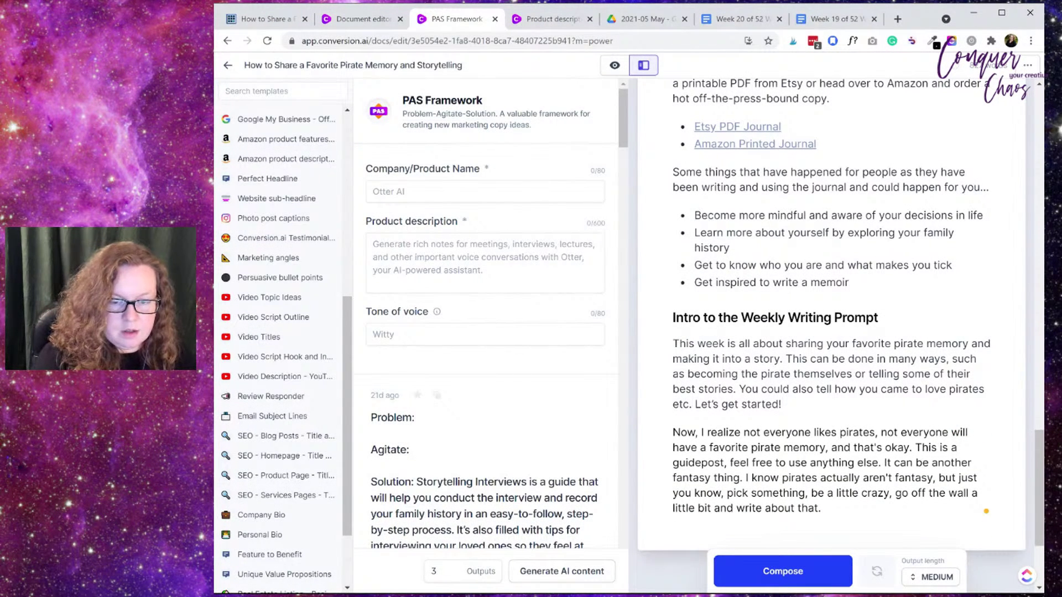
Step: Compose medium-length text after the pasted passage and delete the generated title, article description and "SEO keywords:" lines
key("Return")
scroll(829, 332, "down", 3)
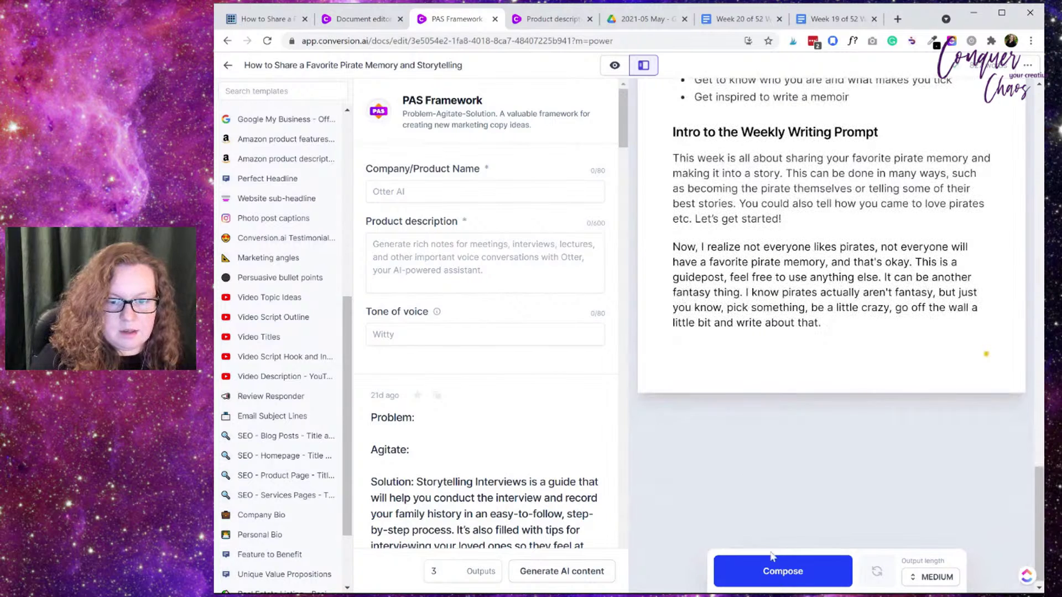
left_click(783, 571)
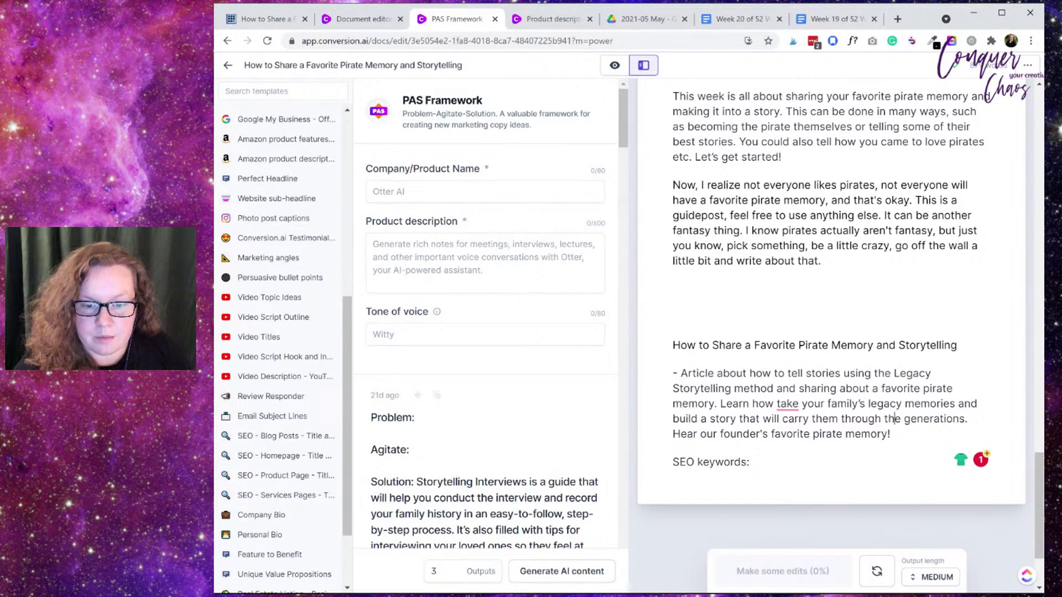
left_click_drag(749, 462, 673, 345)
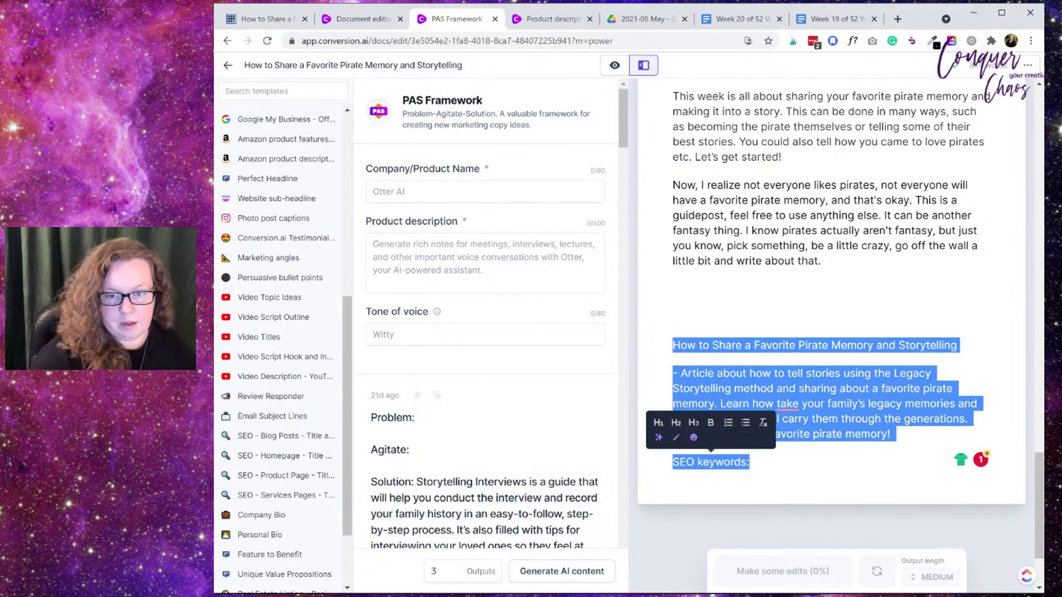
key("BackSpace")
key("Return")
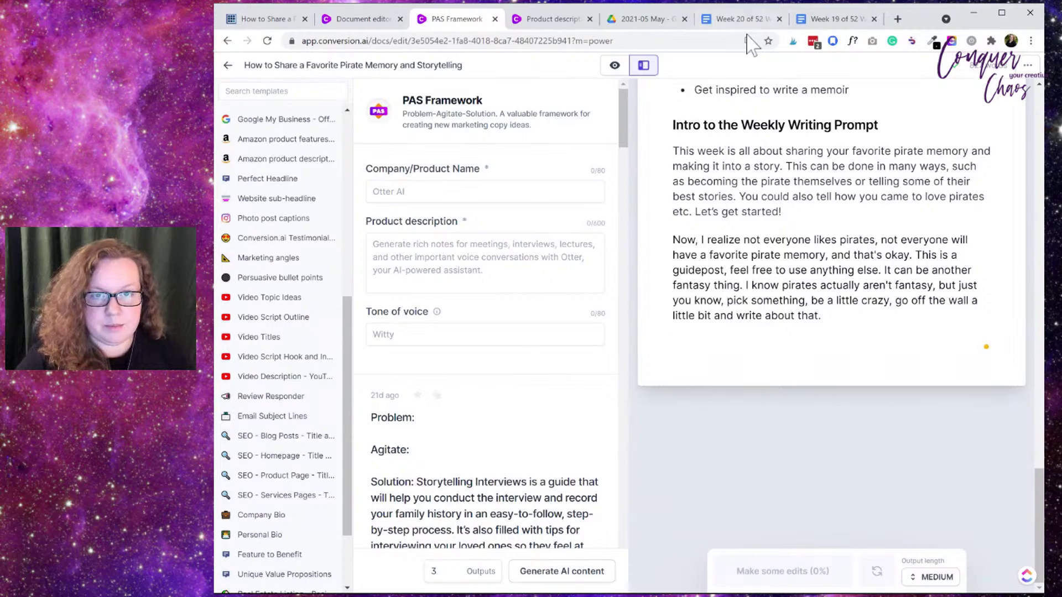
Step: In the Week 20 transcript, select the text from "I am going to share with you my favorite pirate memory" through "happy writing"
left_click(738, 18)
scroll(652, 332, "down", 3)
scroll(652, 360, "up", 2)
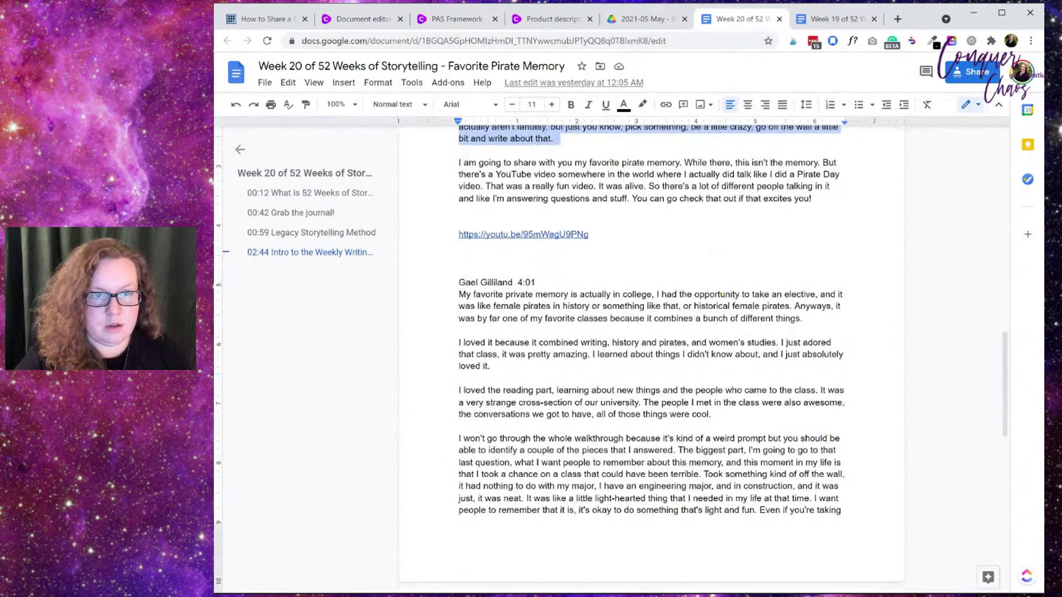
scroll(651, 359, "down", 5)
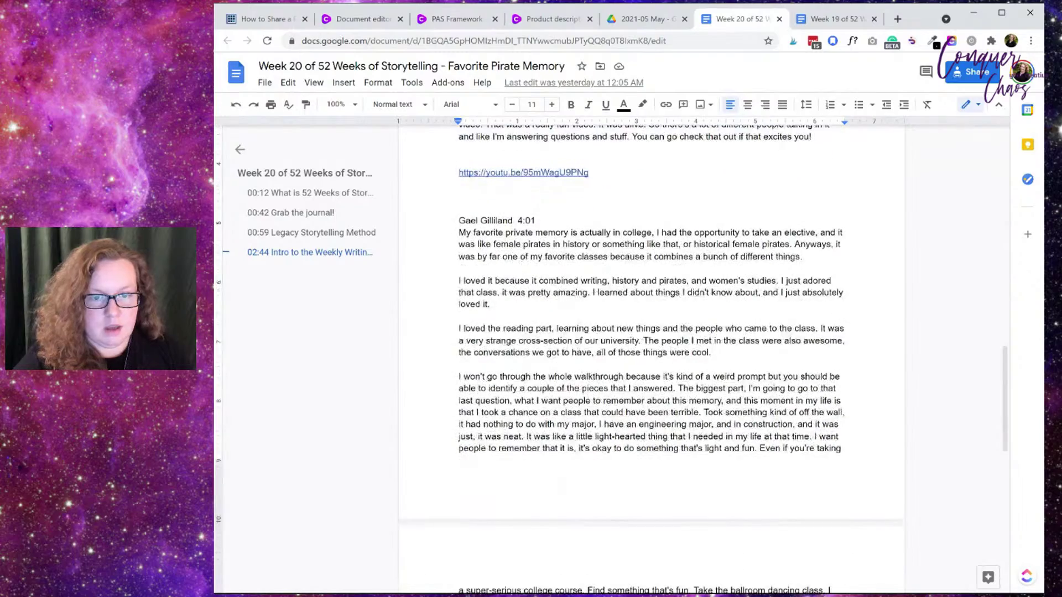
scroll(652, 360, "up", 2)
left_click_drag(459, 166, 833, 439)
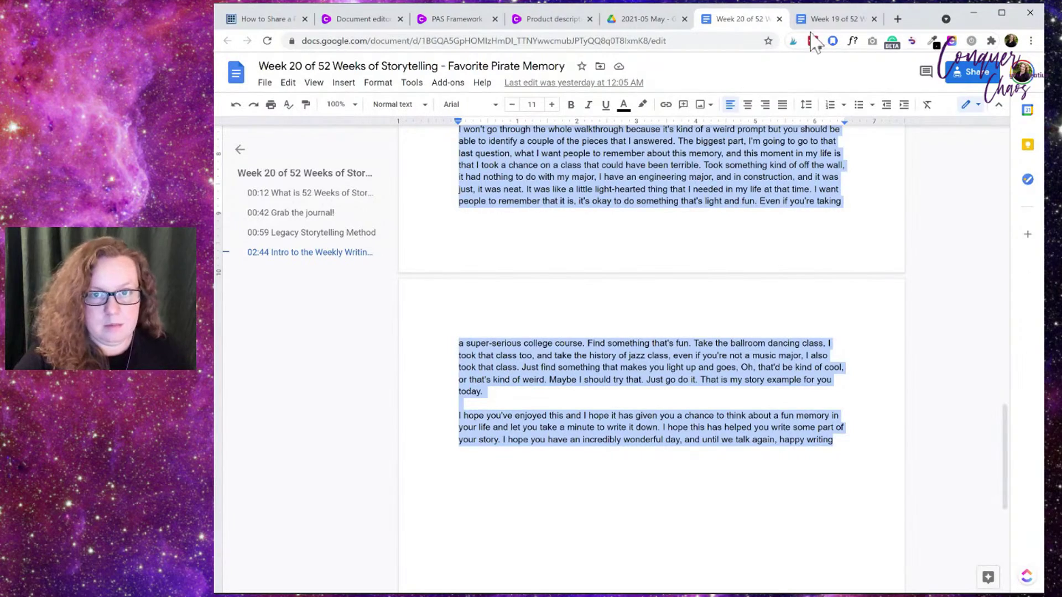
Step: Paste the copied transcript text about the favorite pirate memory at the end of the pirate post
left_click(440, 20)
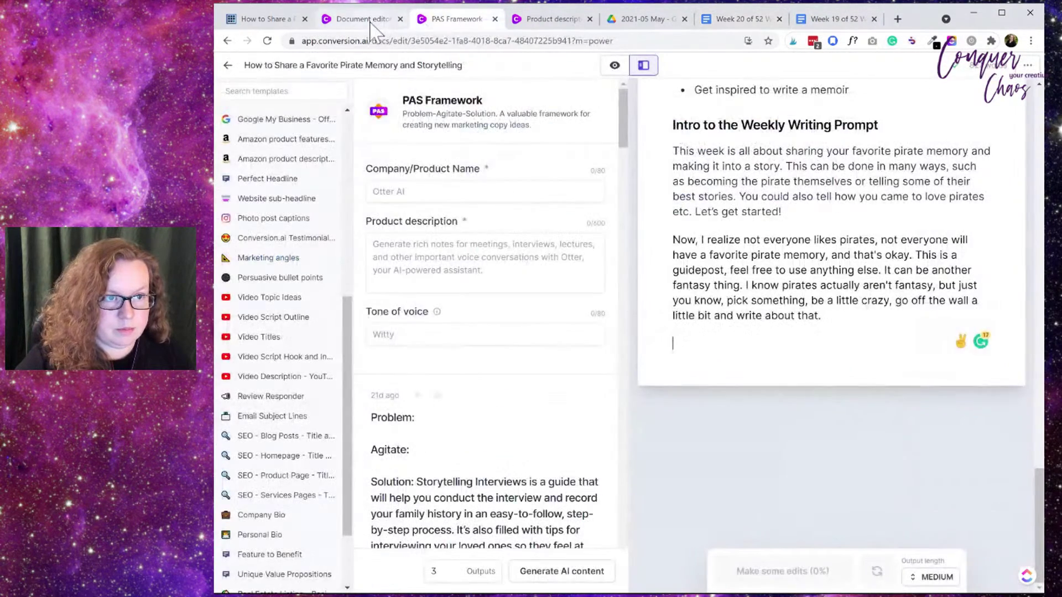
left_click(362, 20)
left_click(454, 19)
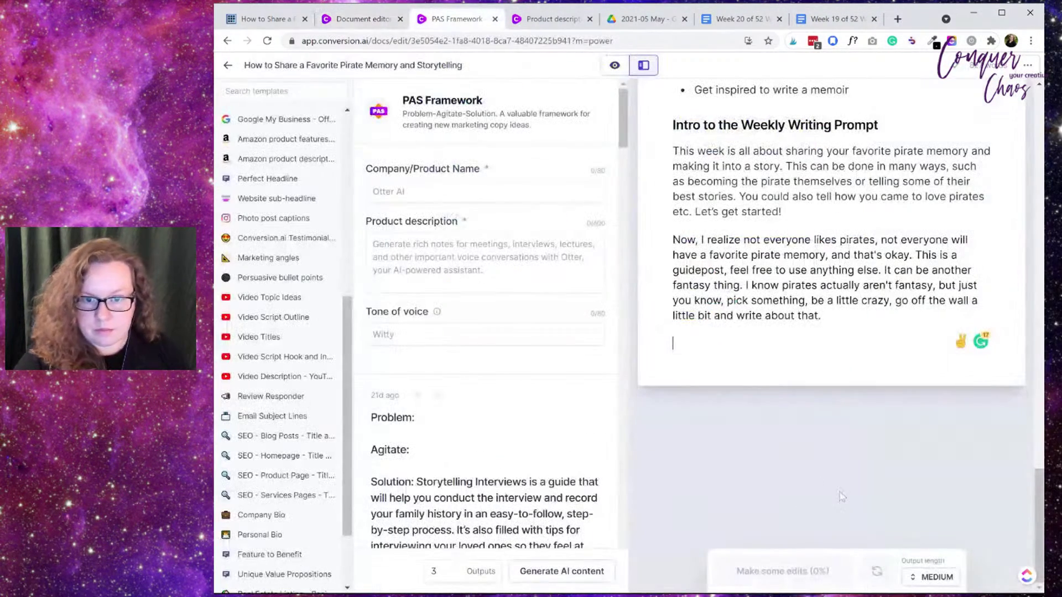
left_click(673, 344)
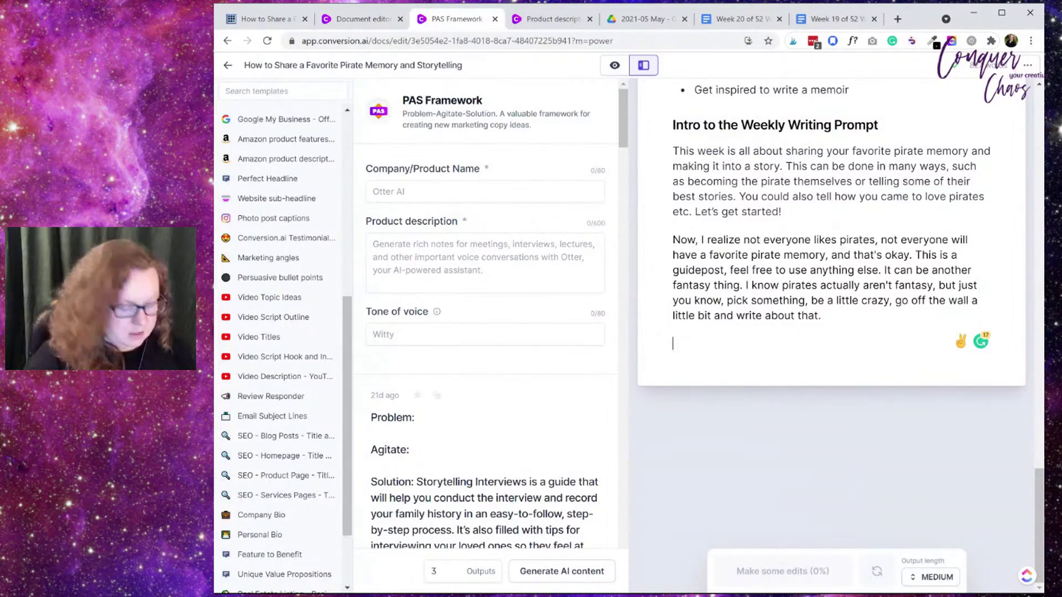
key("ctrl+v")
scroll(829, 332, "up", 10)
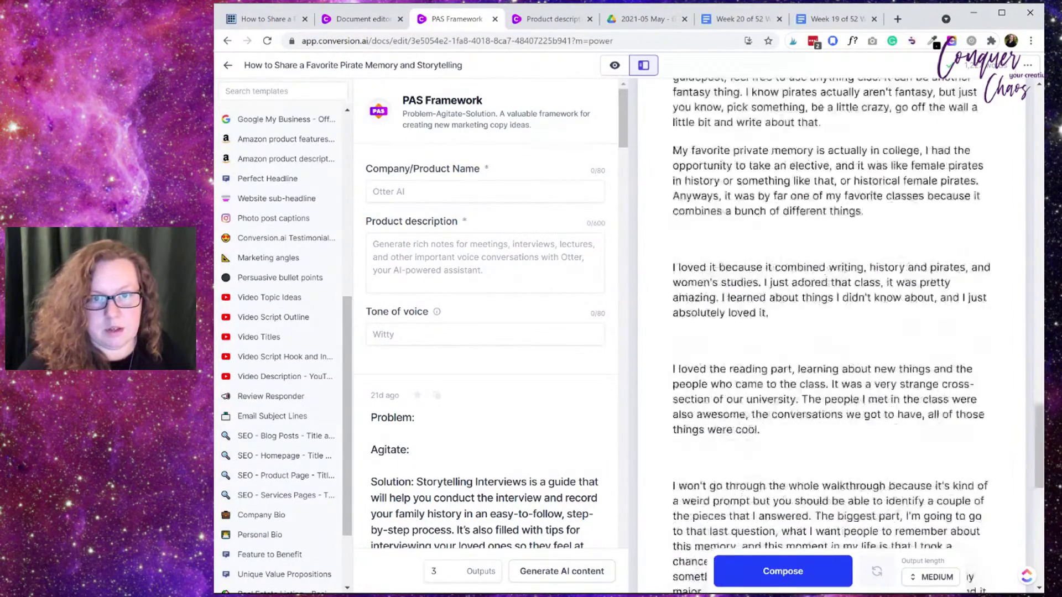
scroll(829, 332, "down", 3)
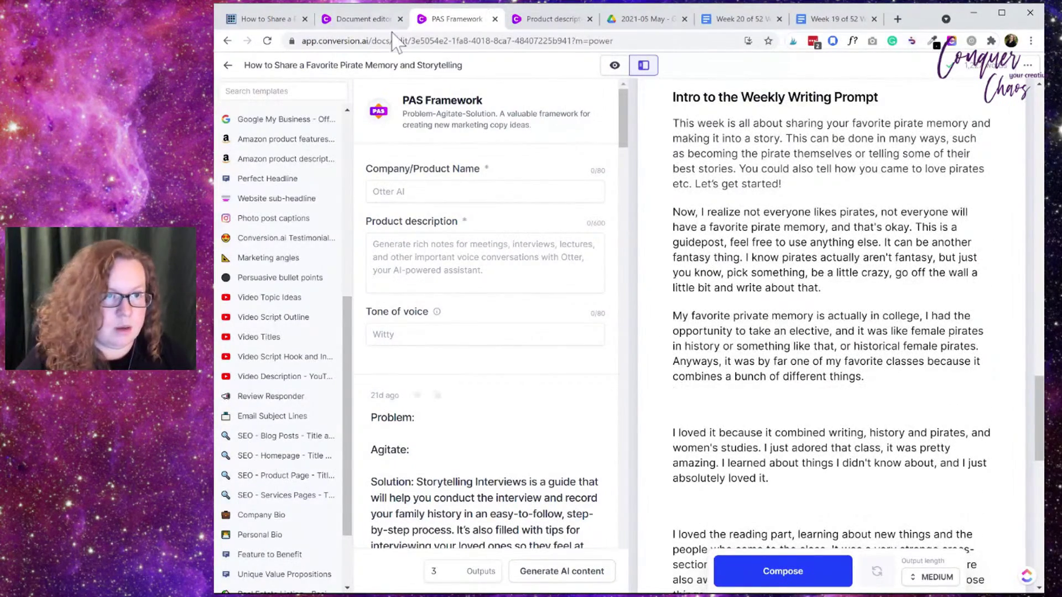
Step: Copy the story example heading from the apple article and insert it above the pirate post's "My favorite private memory" paragraph, without an extra blank line
left_click(360, 18)
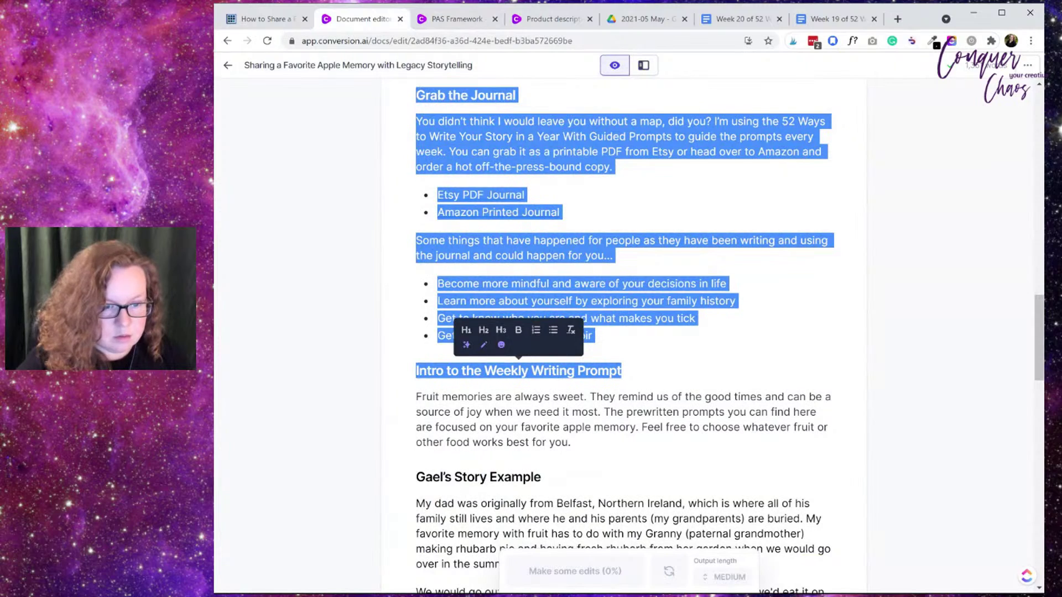
left_click(416, 443)
left_click_drag(416, 477, 541, 477)
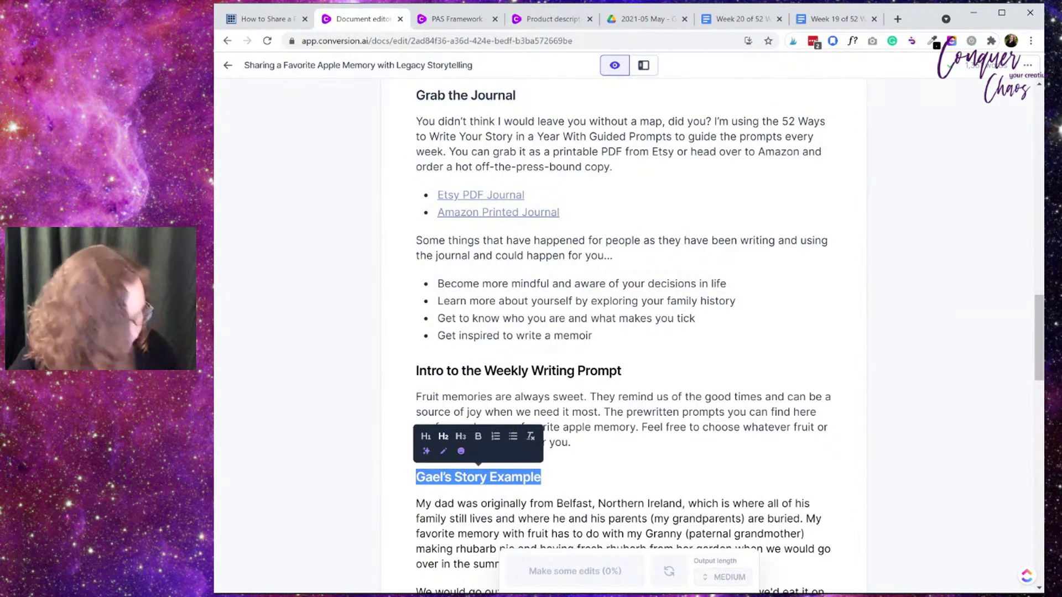
left_click(457, 19)
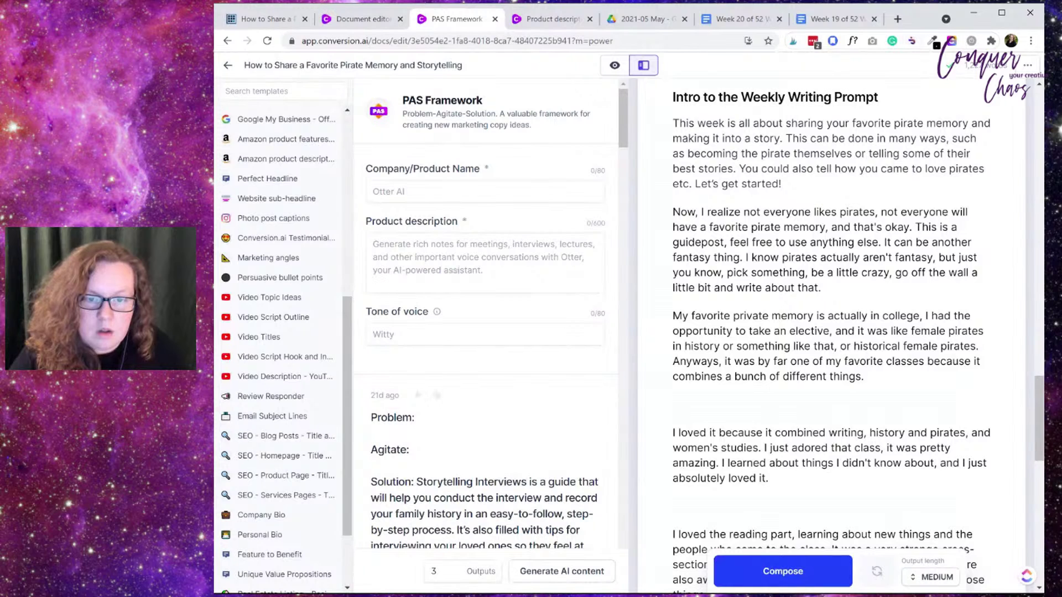
key("Return")
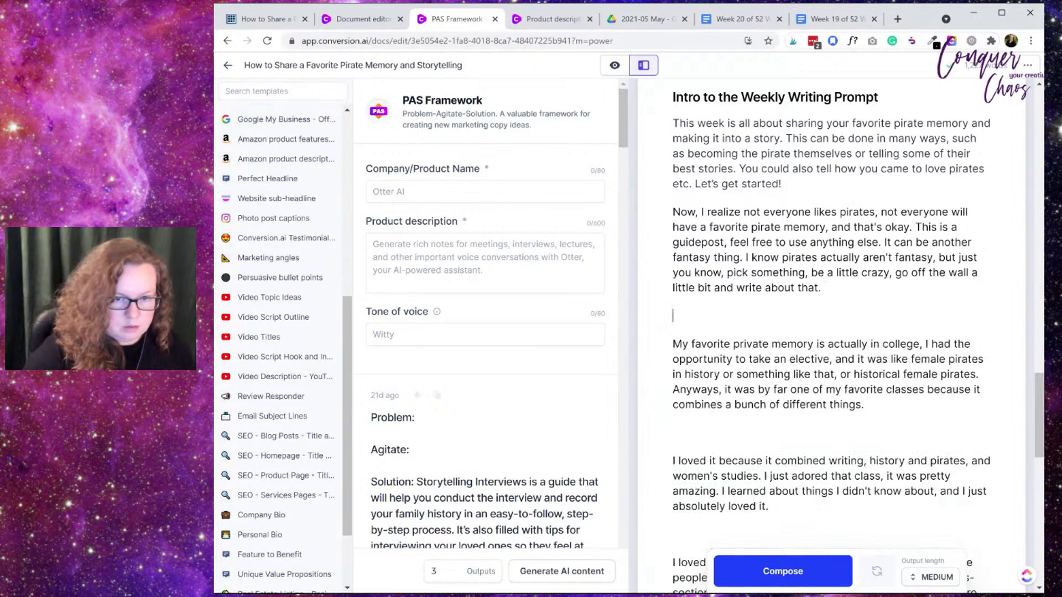
key("ctrl+v")
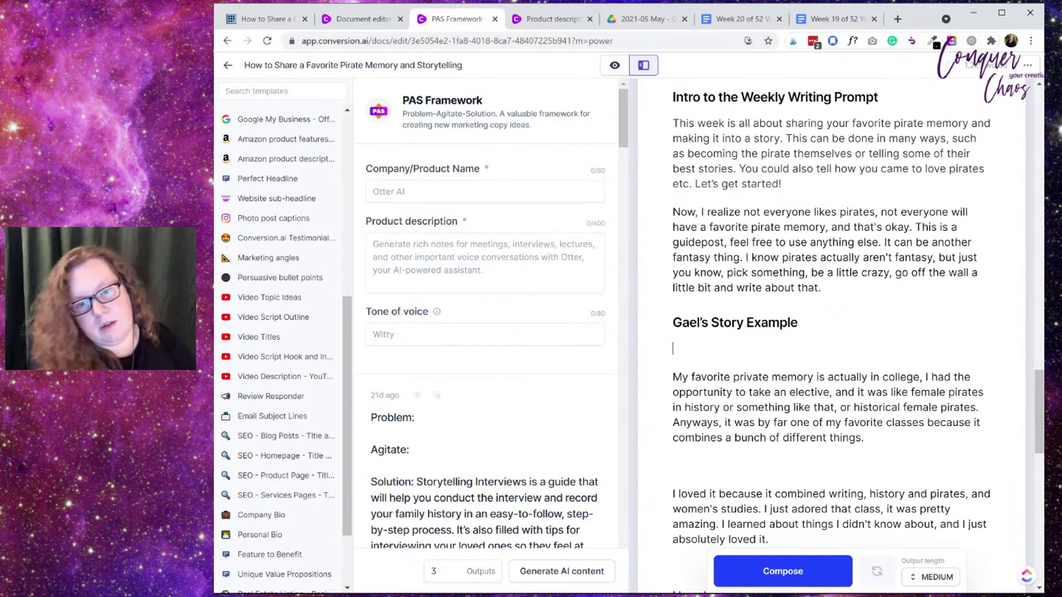
key("BackSpace")
Step: Remove the extra blank lines between the paragraphs of the story example and before the closing paragraph
left_click(867, 409)
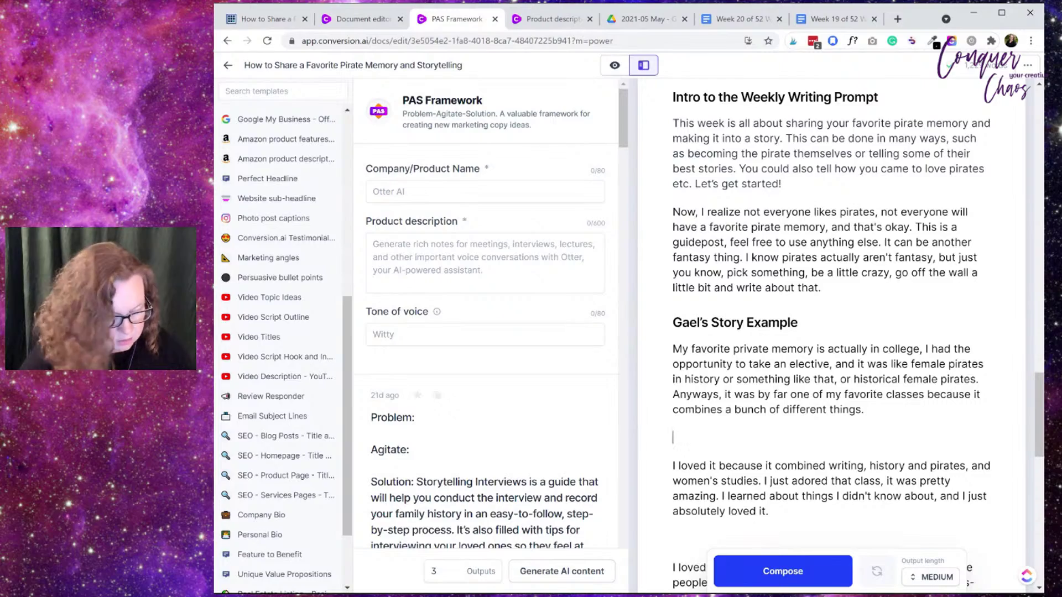
key("Delete")
key("BackSpace")
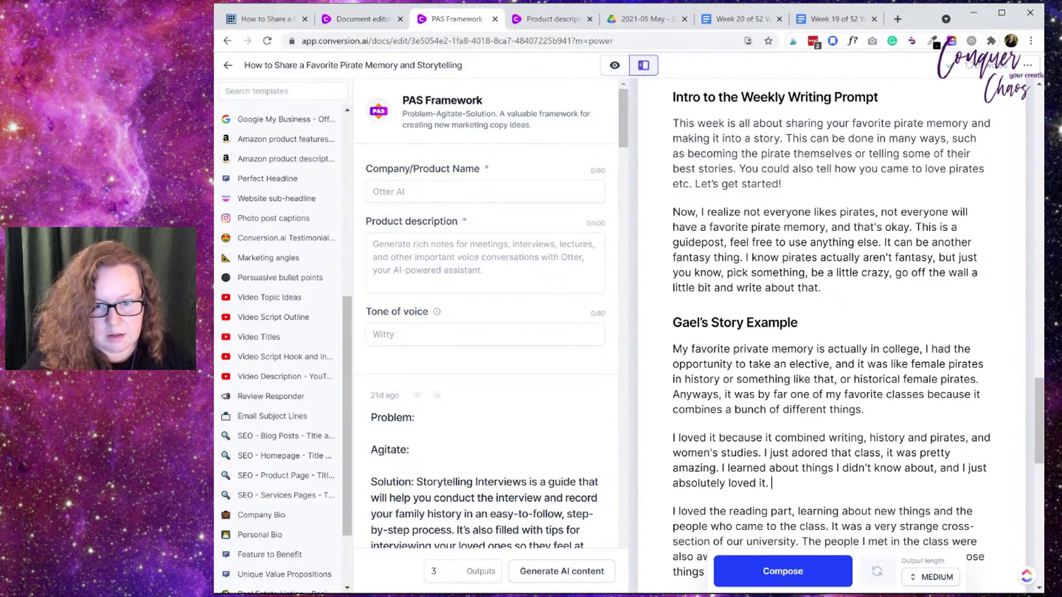
scroll(829, 332, "down", 3)
key("BackSpace")
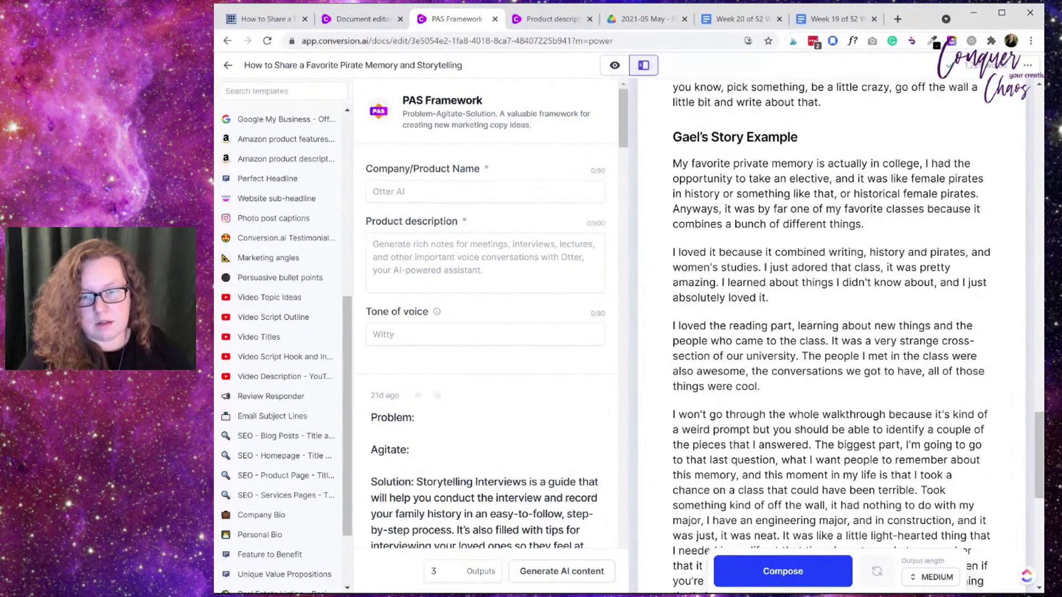
scroll(829, 332, "down", 2)
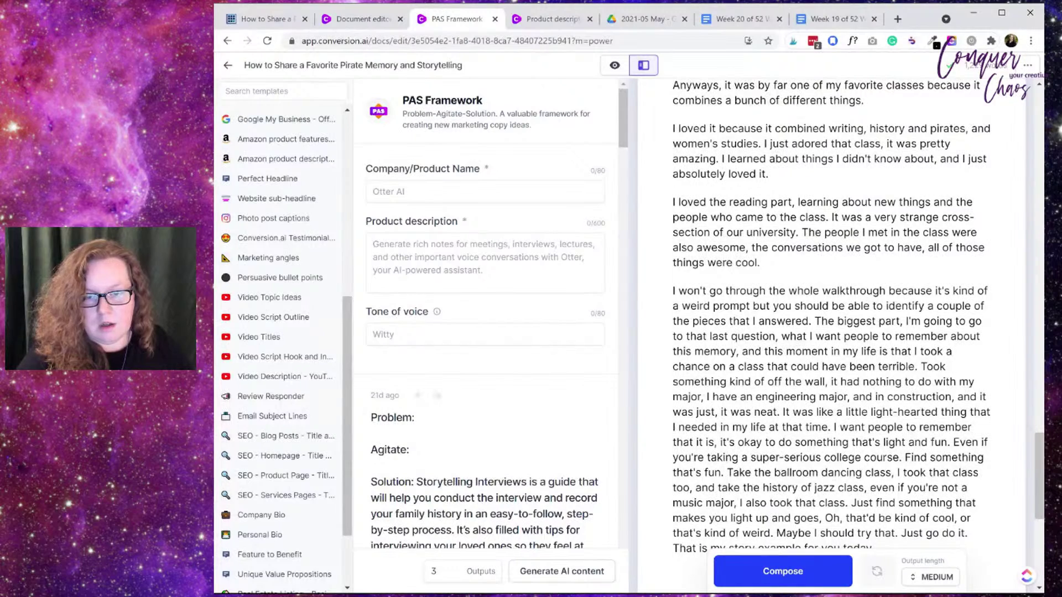
scroll(830, 332, "down", 1)
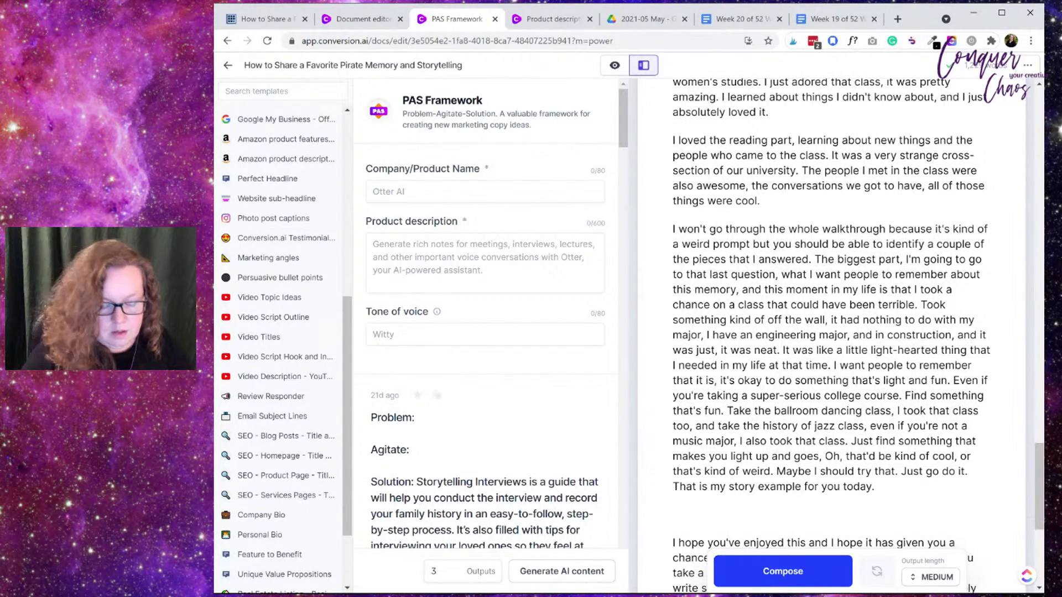
key("BackSpace")
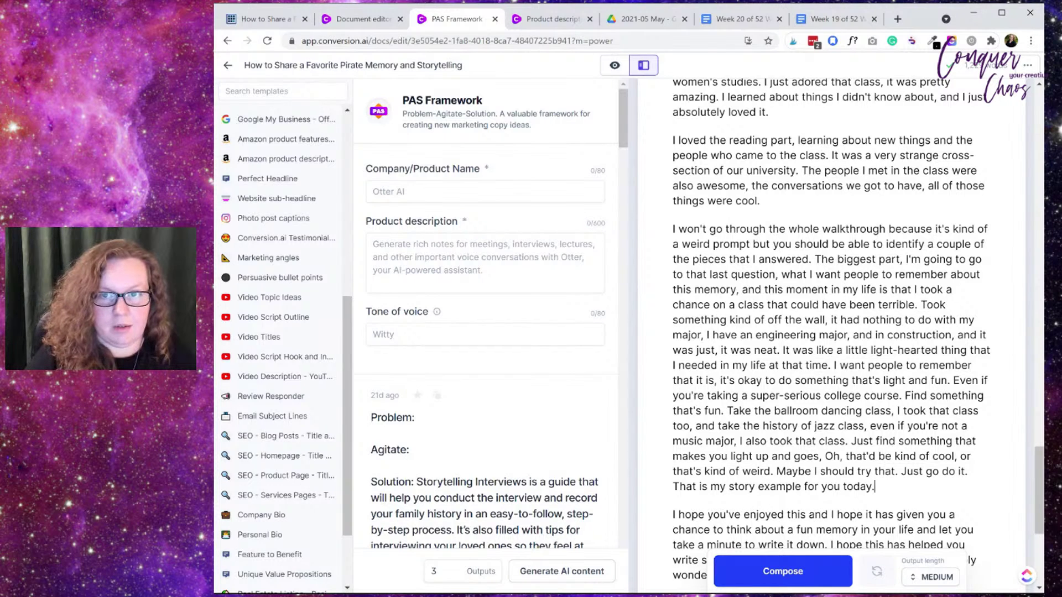
Step: Review the final story paragraph, the closing "I hope you've enjoyed this" paragraph and the rest of the template list
left_click(910, 17)
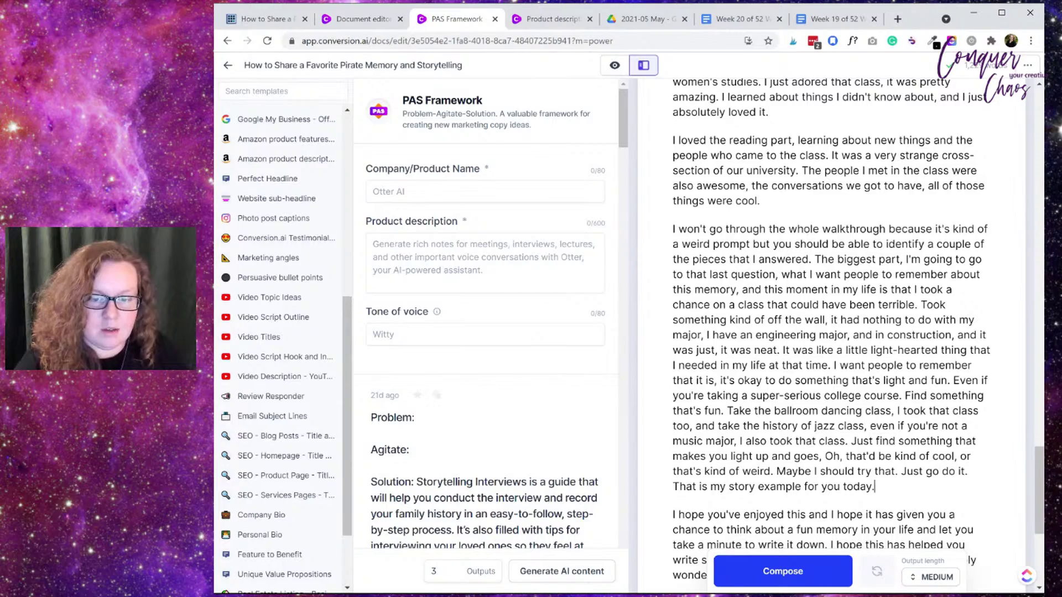
scroll(830, 331, "down", 2)
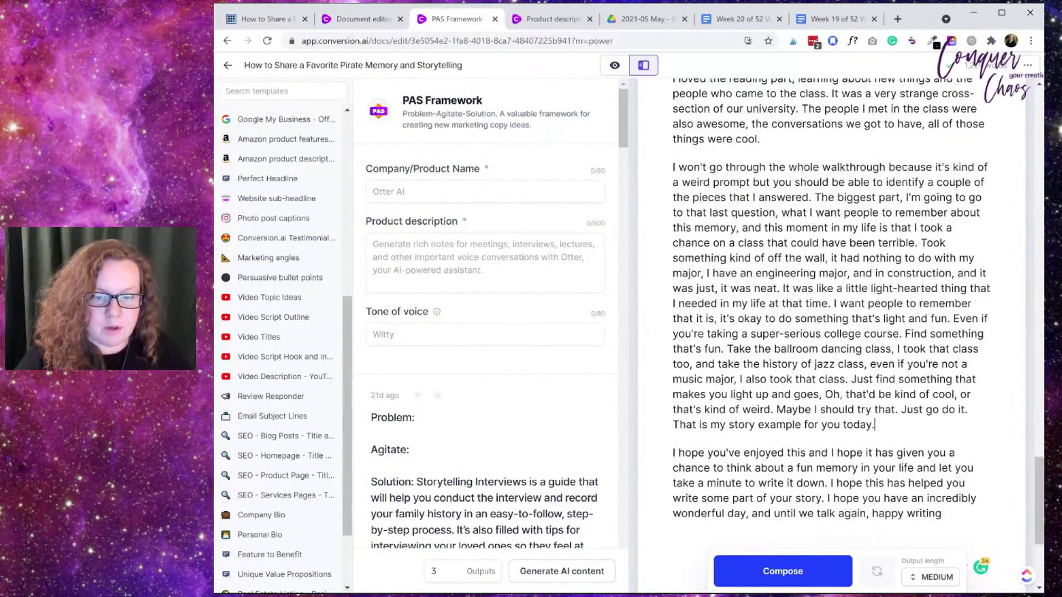
left_click_drag(941, 513, 673, 451)
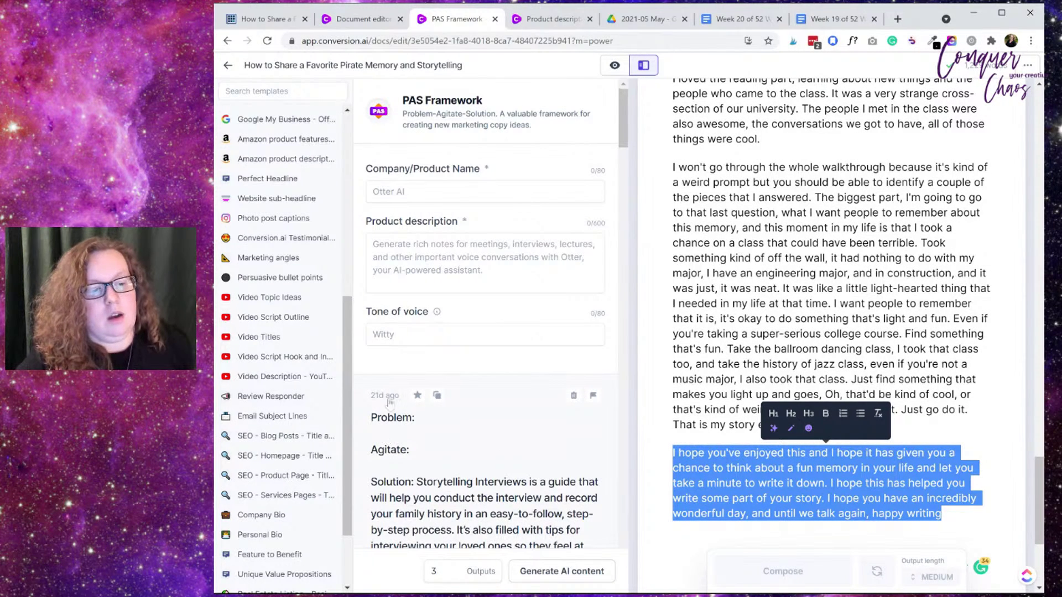
scroll(286, 394, "down", 2)
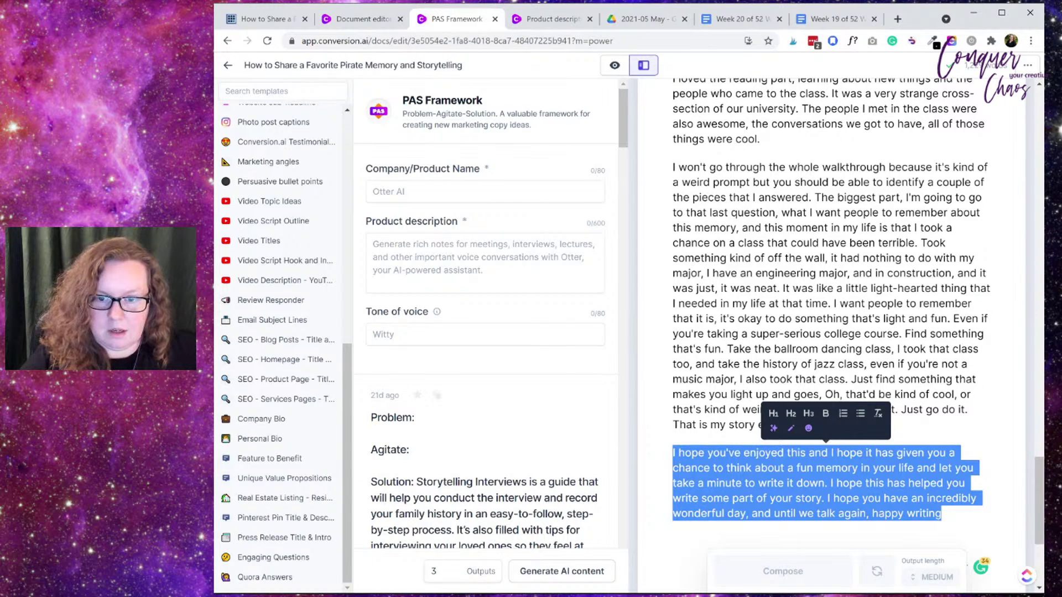
left_click(795, 318)
left_click(909, 303)
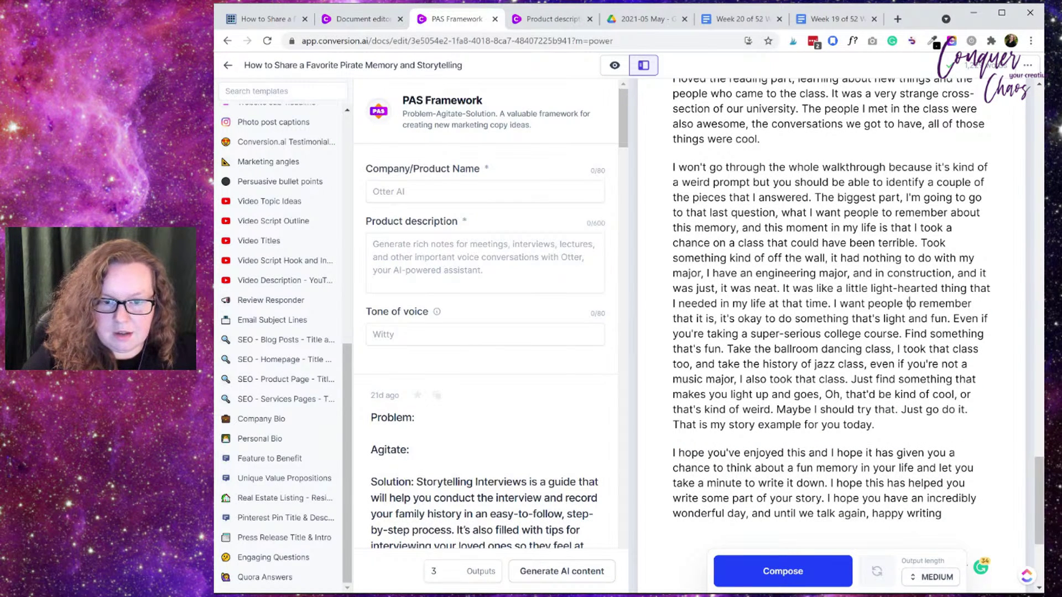
left_click(850, 394)
left_click(825, 410)
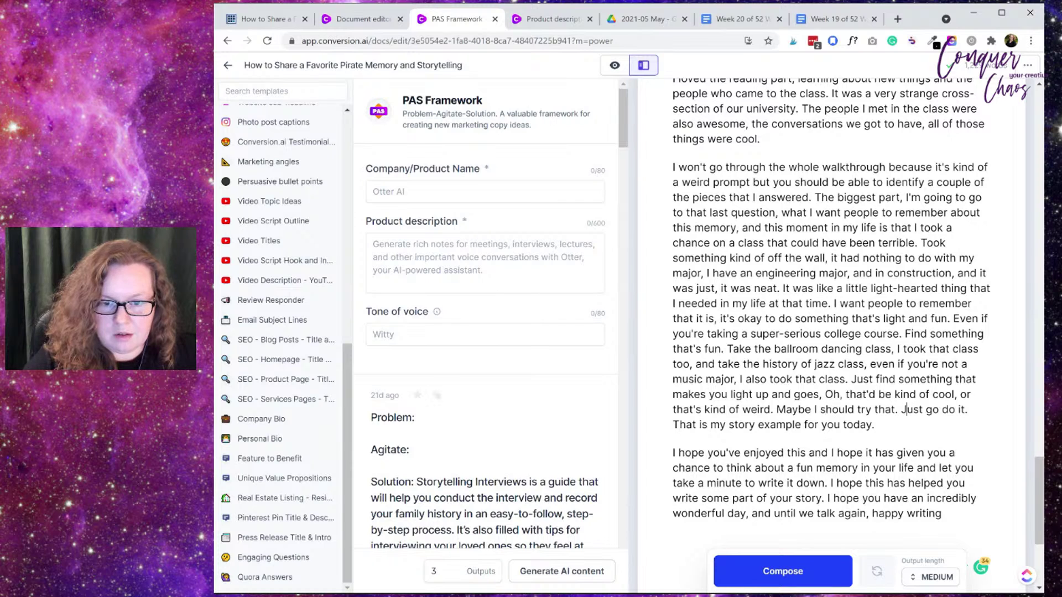
Step: Delete "That is my story example for you today." and put quotation marks around "Oh, that'd be kind of cool" through "Maybe I should try that."
left_click_drag(874, 425, 608, 436)
key("BackSpace")
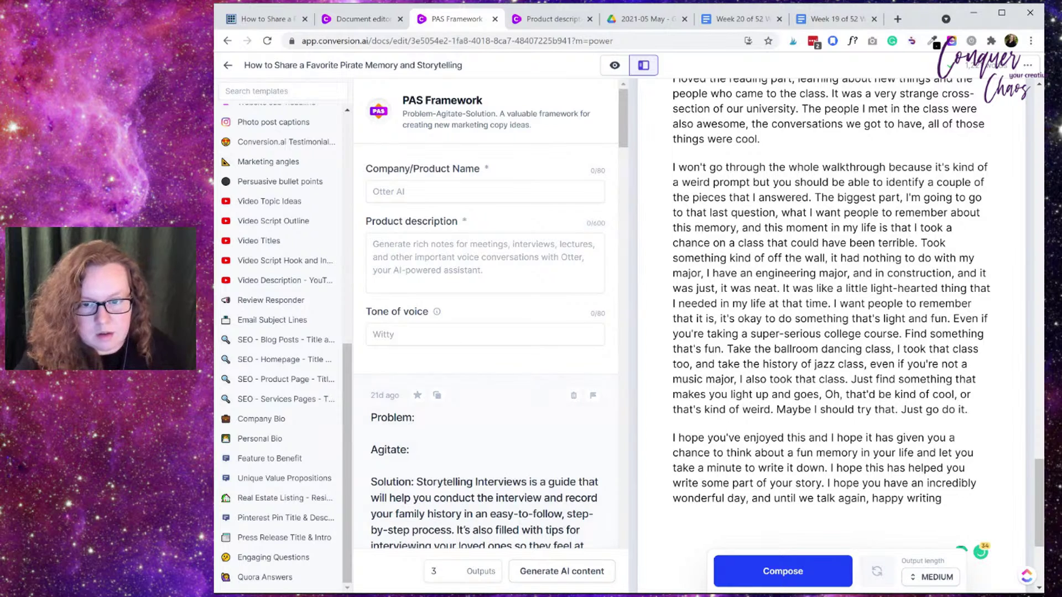
left_click(826, 395)
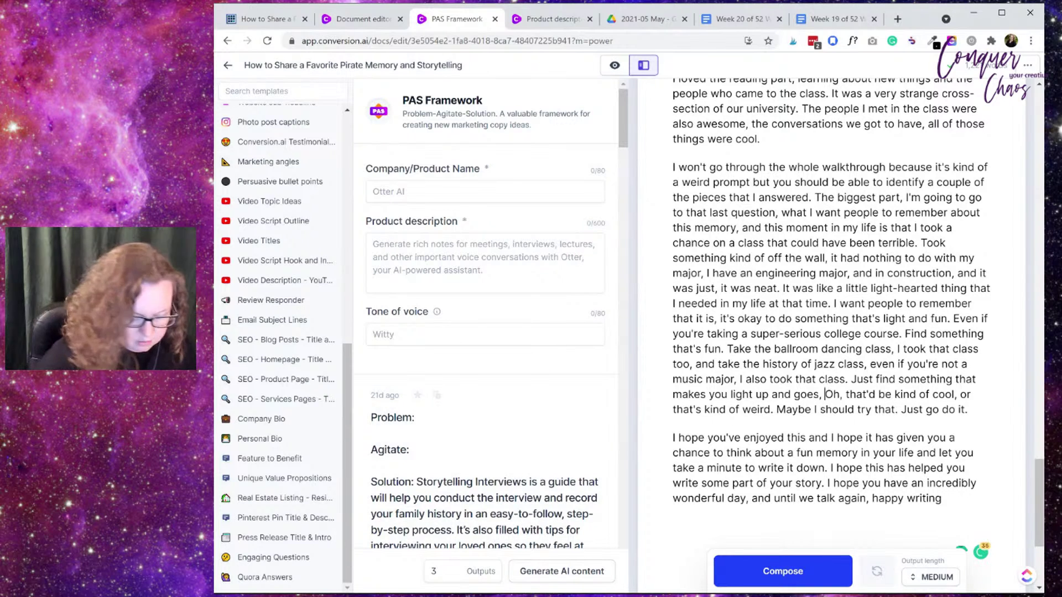
type("\"")
left_click(968, 410)
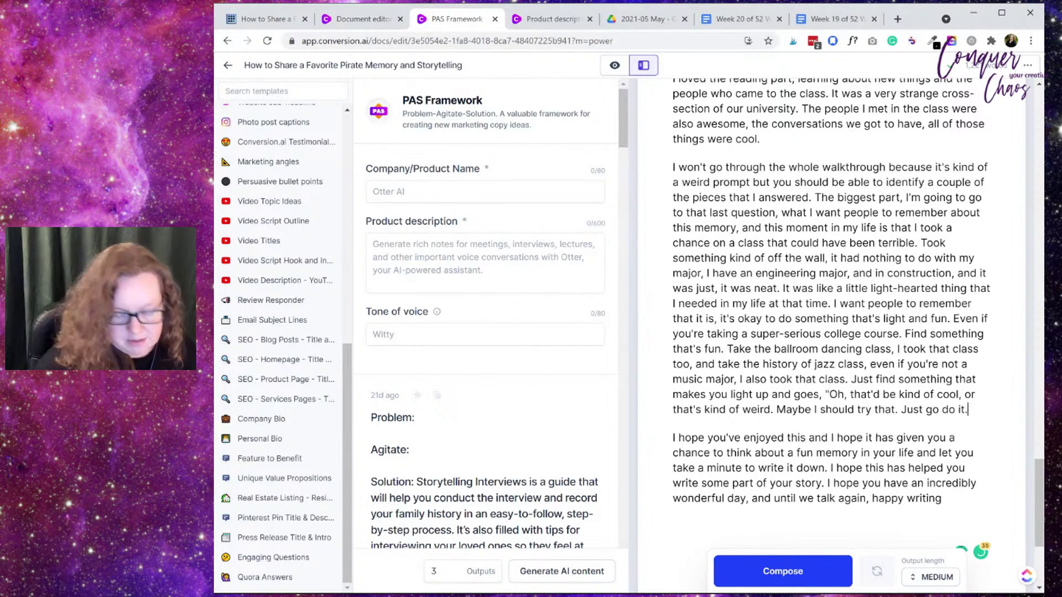
type("\"")
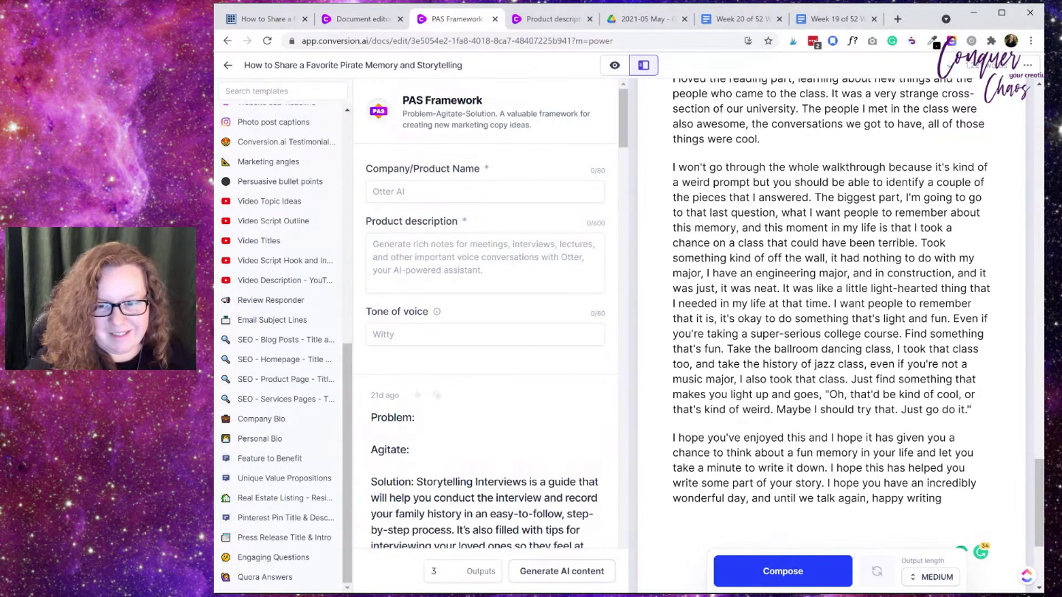
left_click(898, 410)
type("\" ")
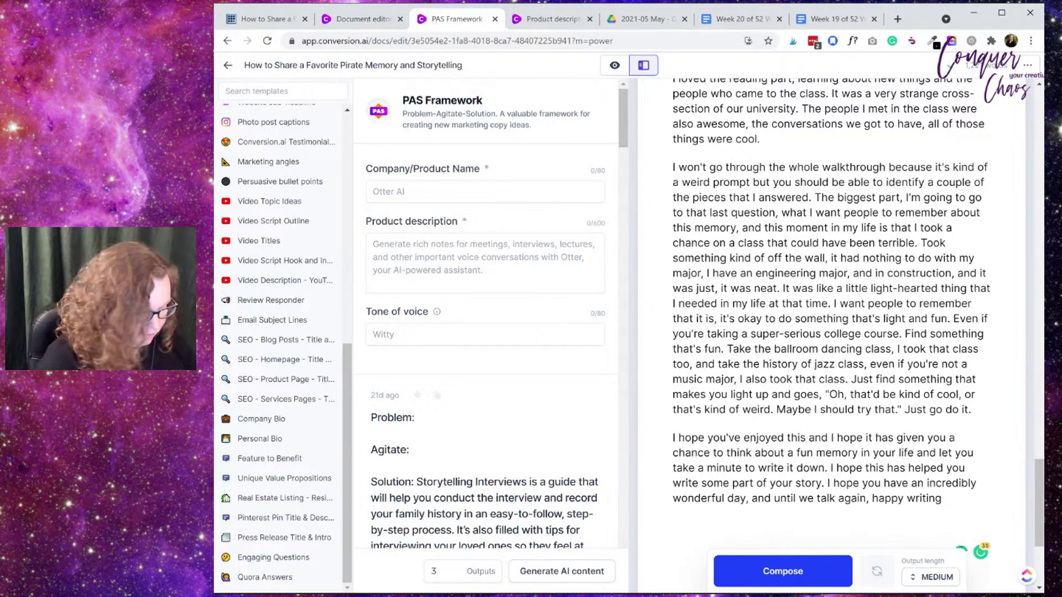
Step: Change the story's last sentence to "Don't wait, just go do it."
type("Don't")
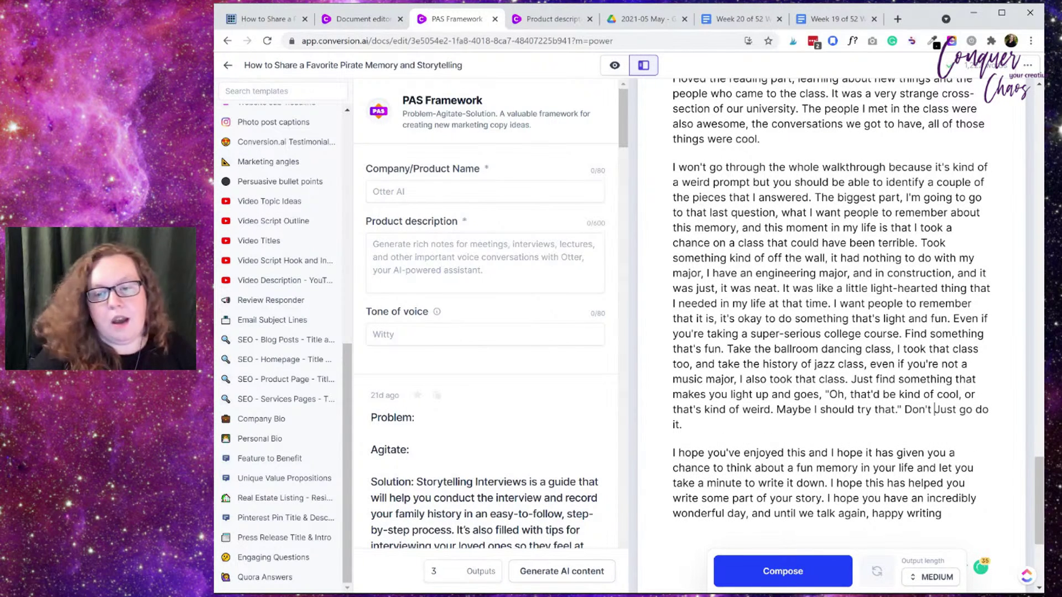
key("Delete")
type("j")
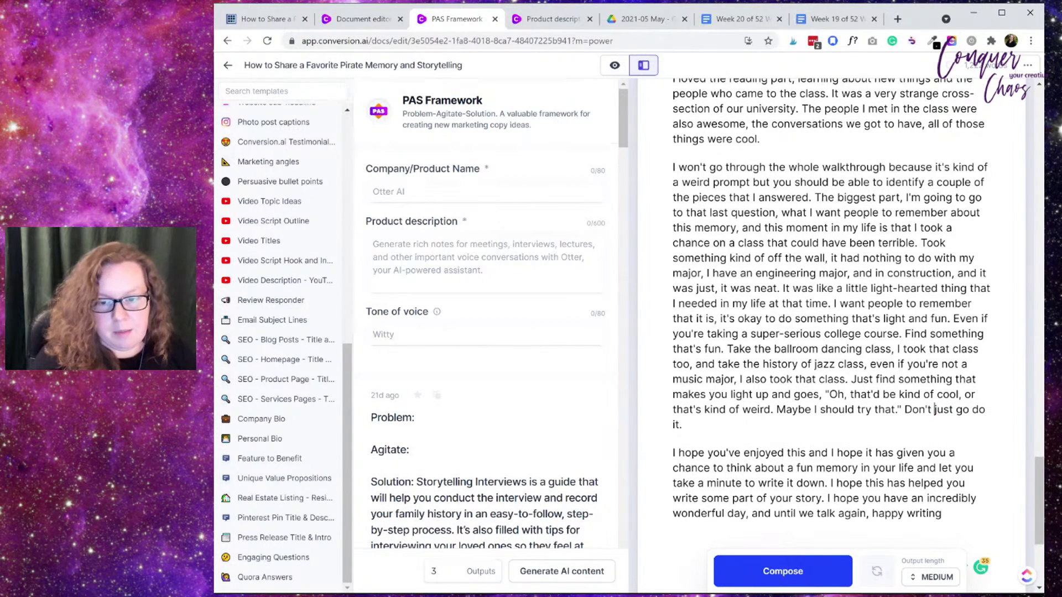
type(" wait,")
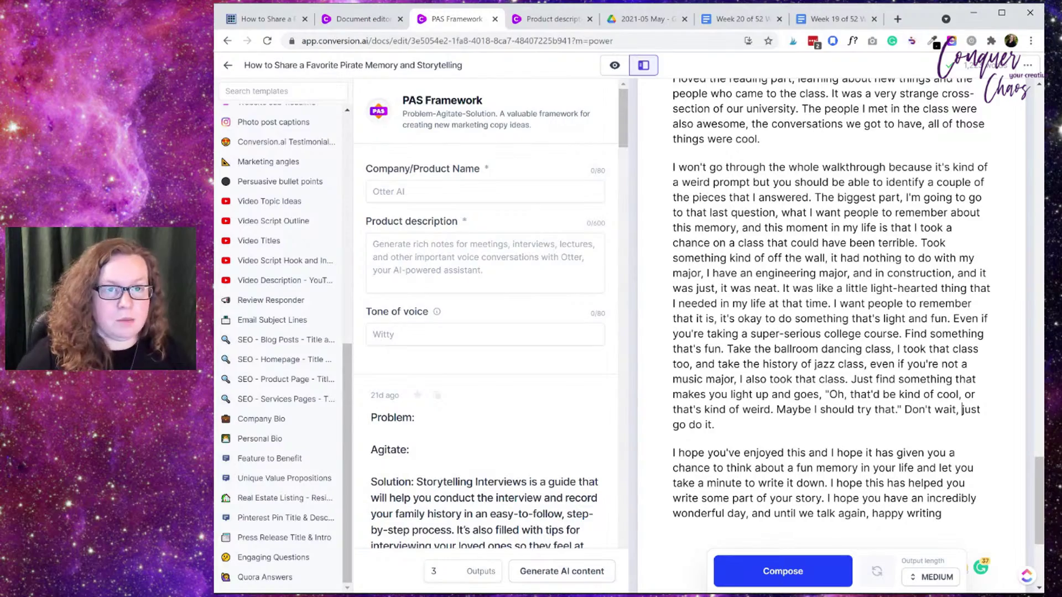
Step: In the Week 20 transcript, turn the second Legacy Chat address into a hyperlink and show its link preview
left_click(735, 19)
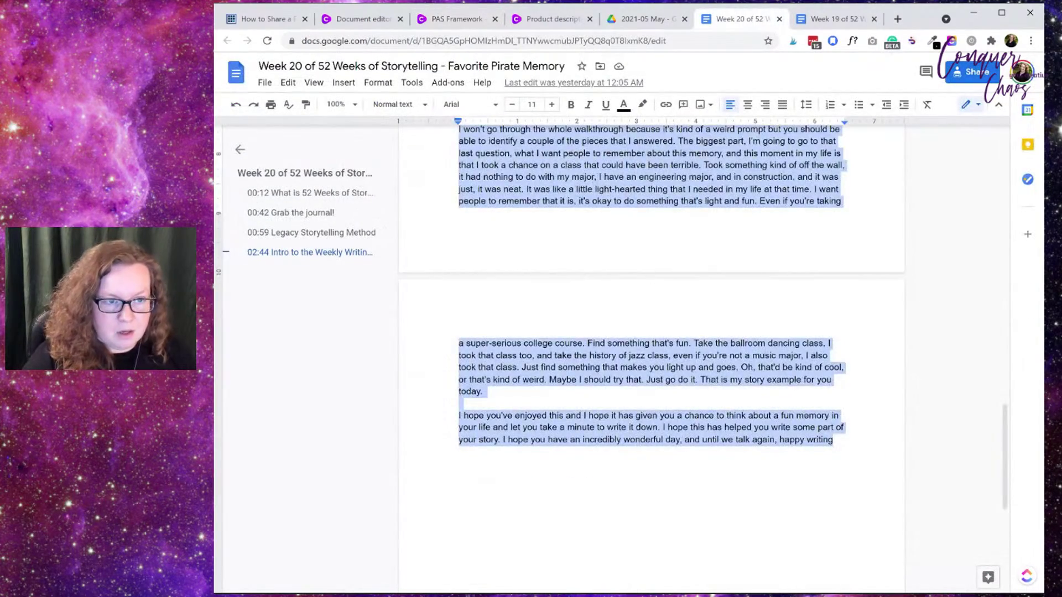
scroll(651, 332, "up", 5)
scroll(650, 332, "up", 15)
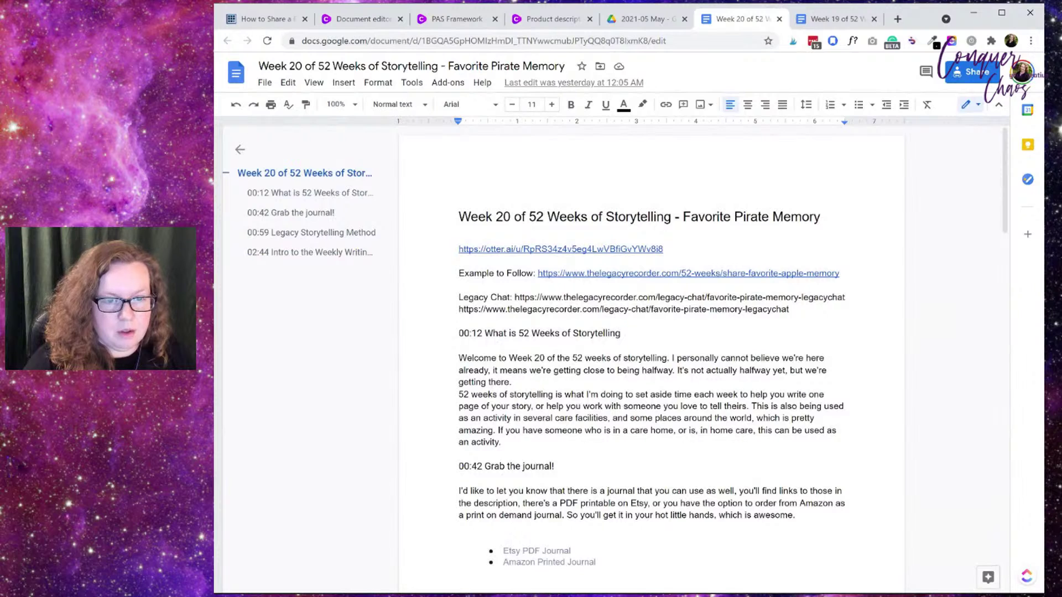
left_click(696, 370)
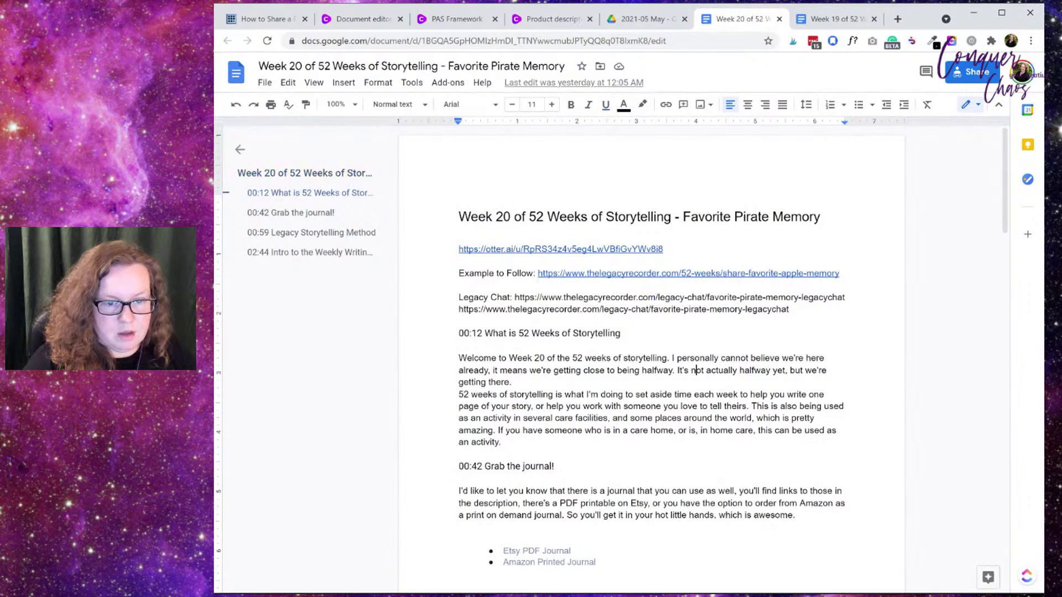
left_click_drag(789, 310, 459, 309)
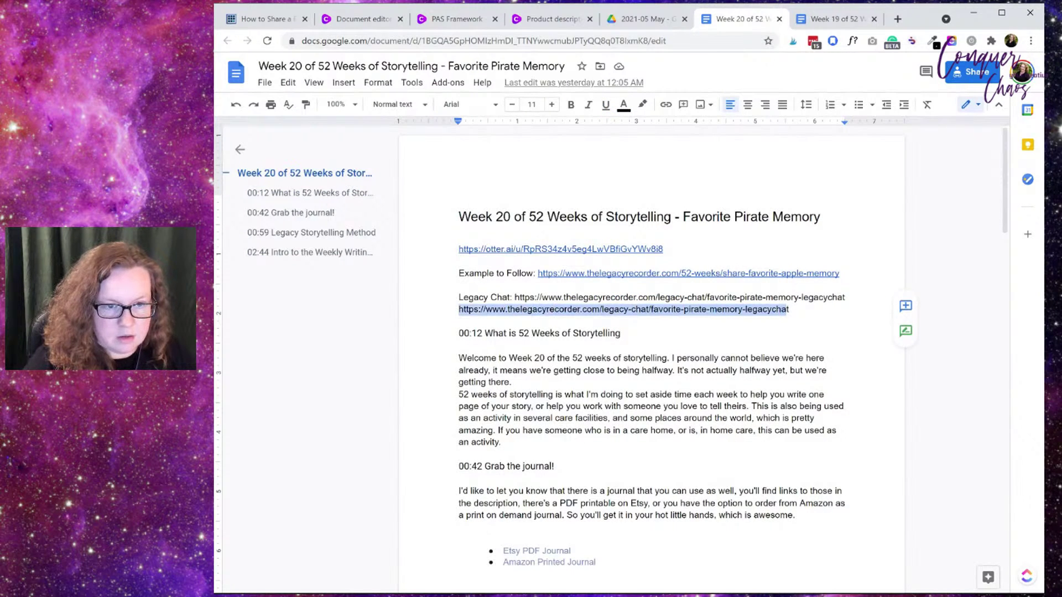
key("End")
left_click(577, 310)
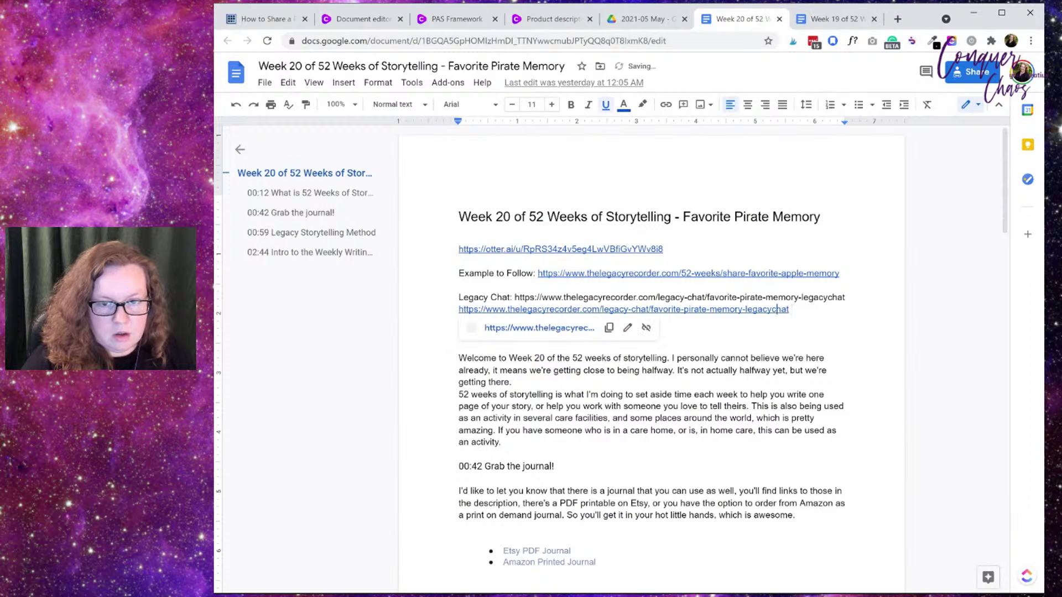
Step: Open the linked Legacy Chat page from the transcript and review its favorite pirate memory prompts, Q1 through Q9
left_click(577, 334)
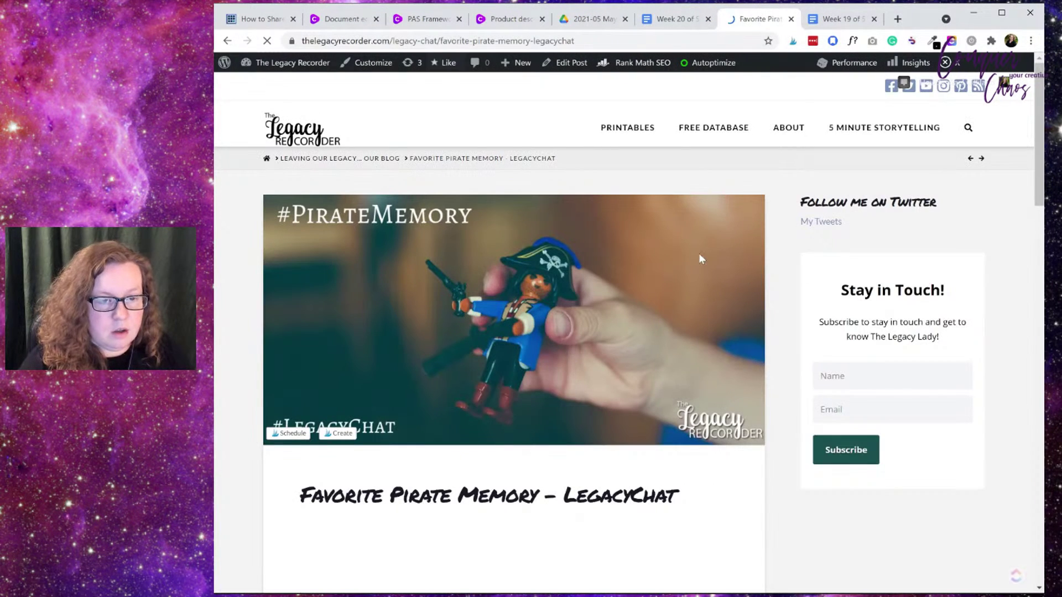
scroll(758, 271, "down", 4)
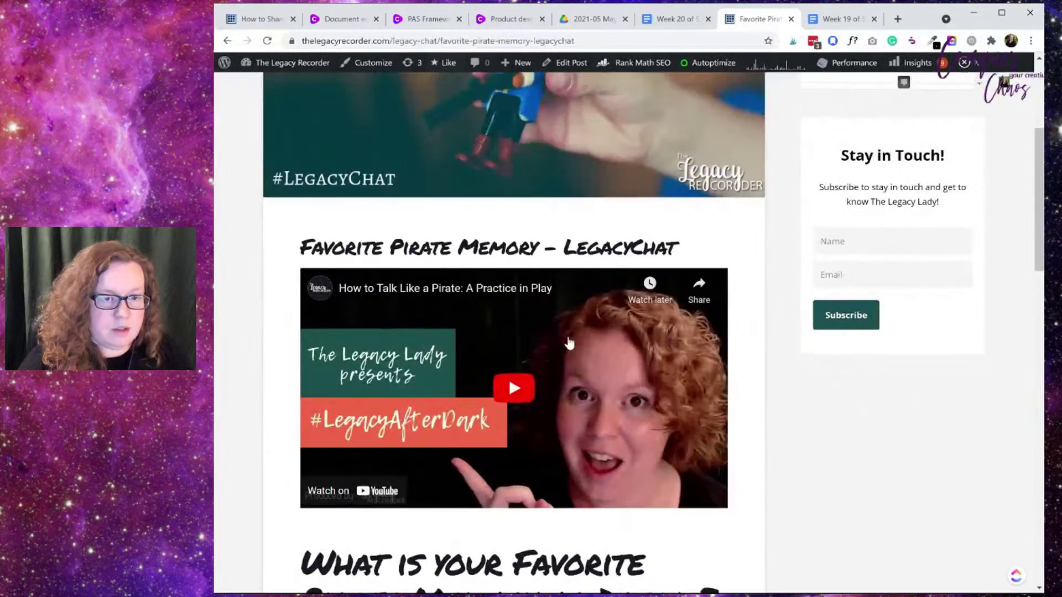
scroll(630, 476, "down", 3)
scroll(730, 404, "down", 3)
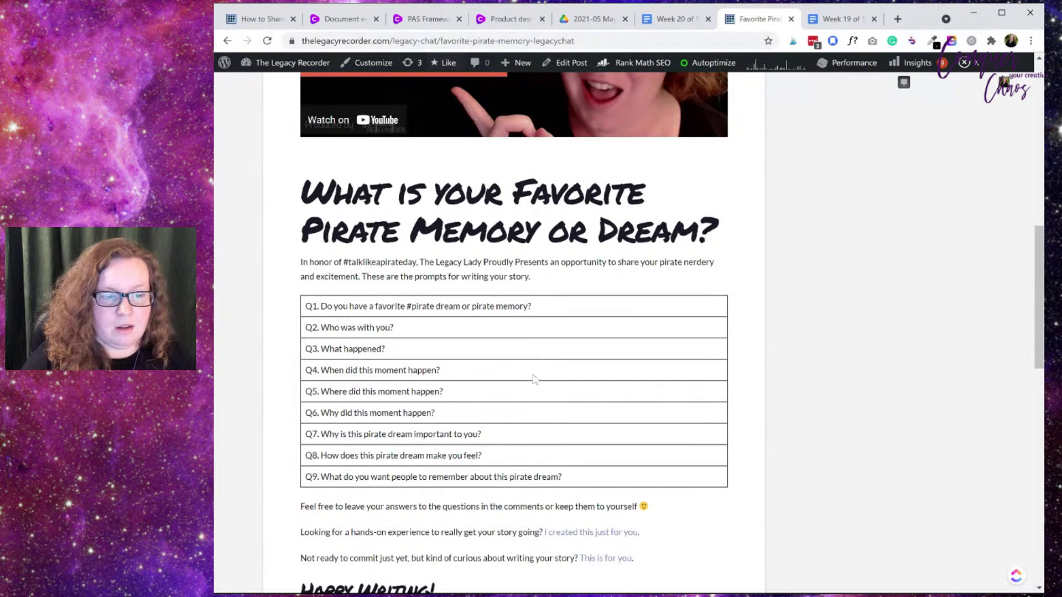
scroll(548, 434, "down", 3)
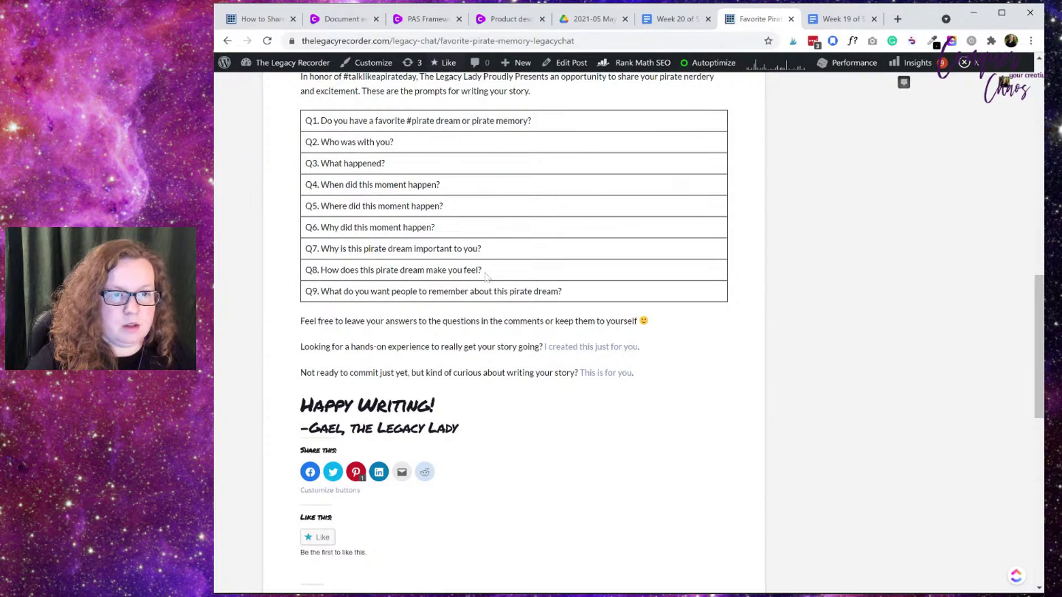
scroll(487, 278, "up", 4)
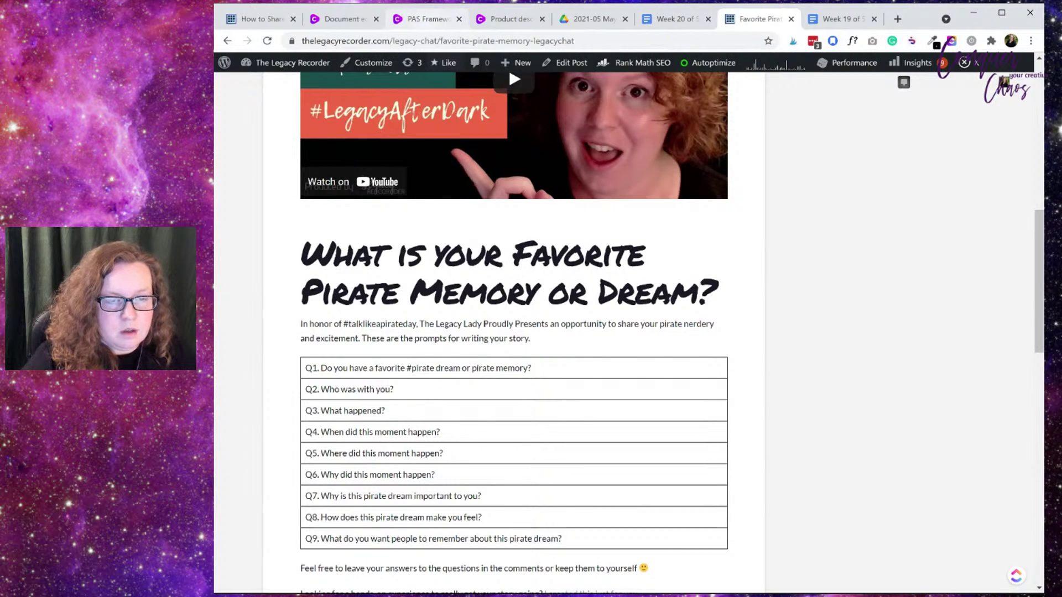
Step: Switch to the Conversion.ai post and review the story example paragraphs alongside the question prompts on the Legacy Chat page
left_click(429, 21)
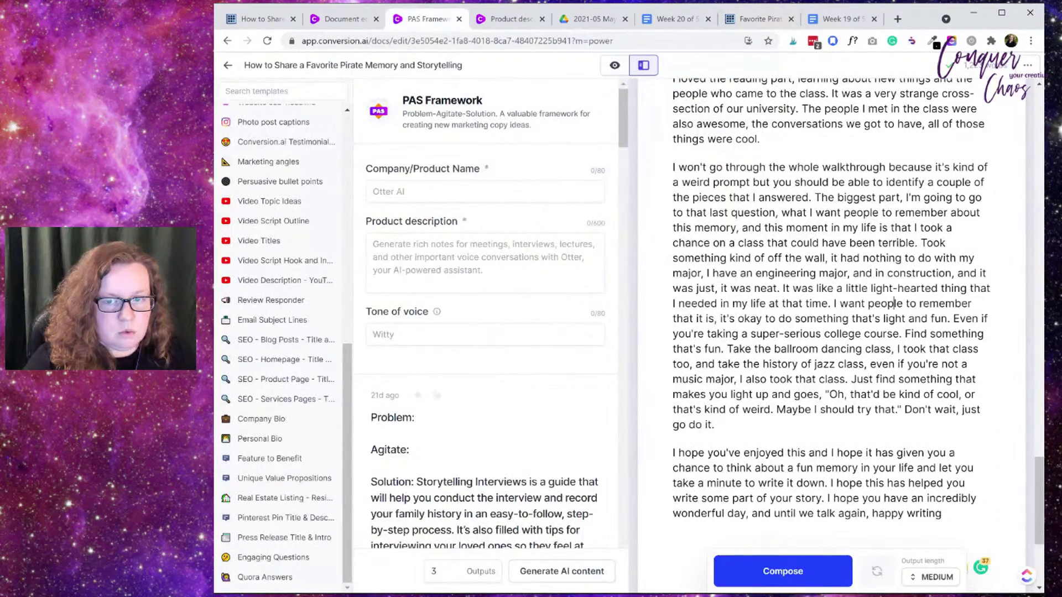
left_click(714, 425)
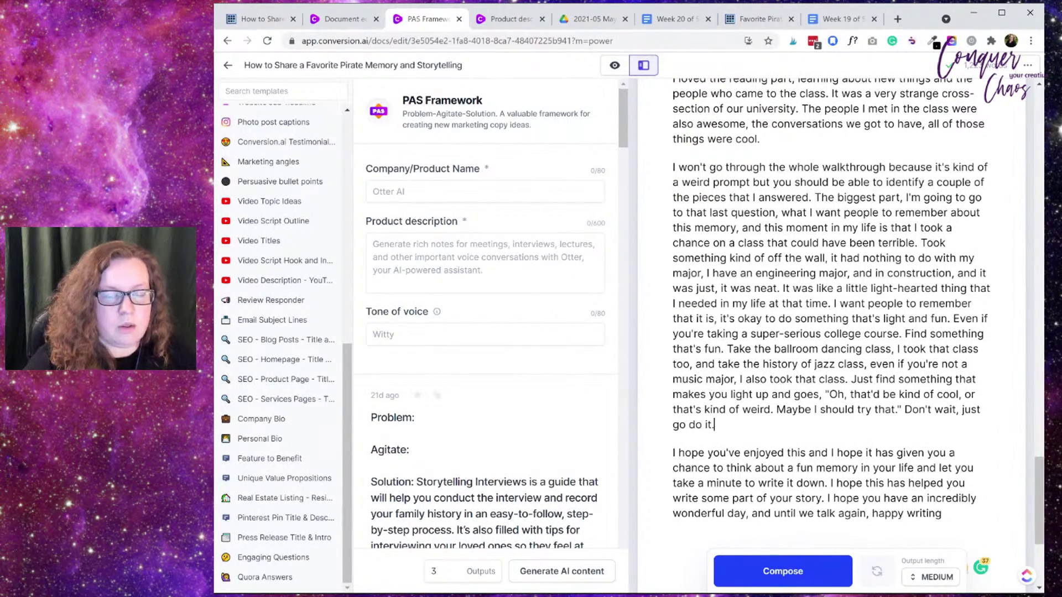
scroll(841, 332, "up", 5)
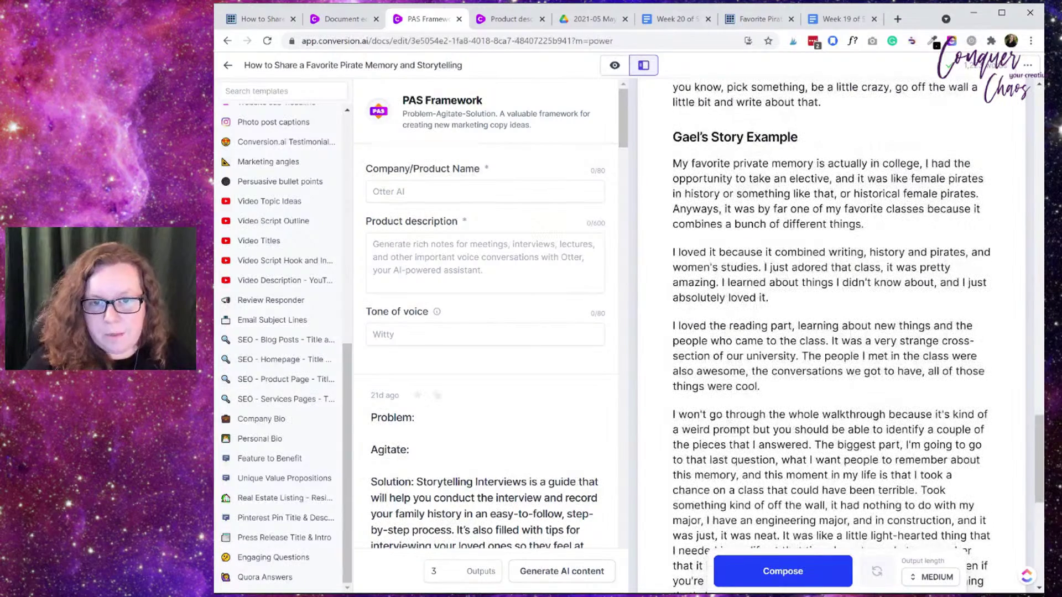
left_click(758, 19)
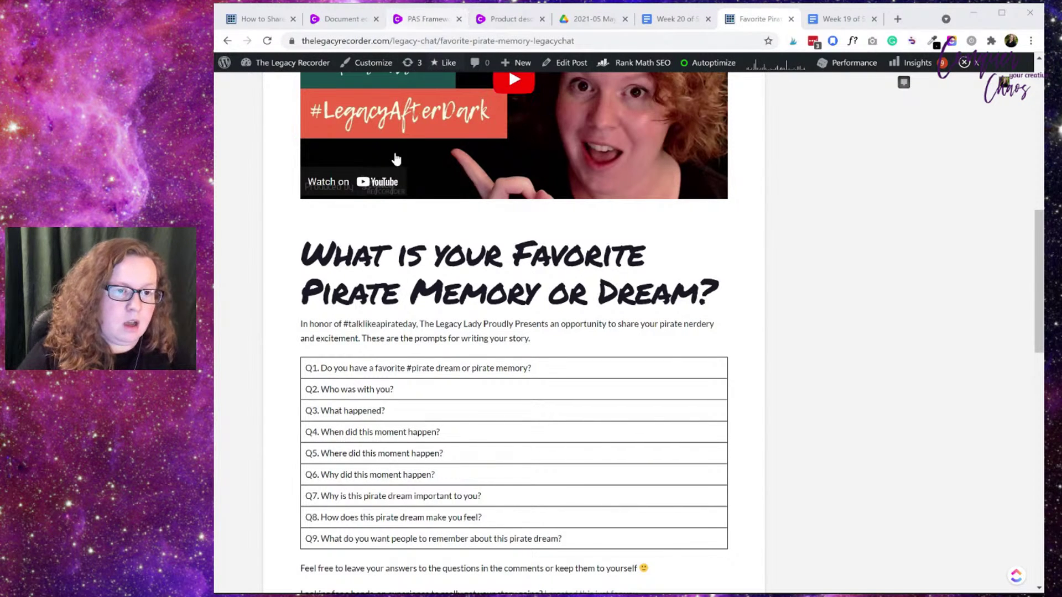
left_click(425, 20)
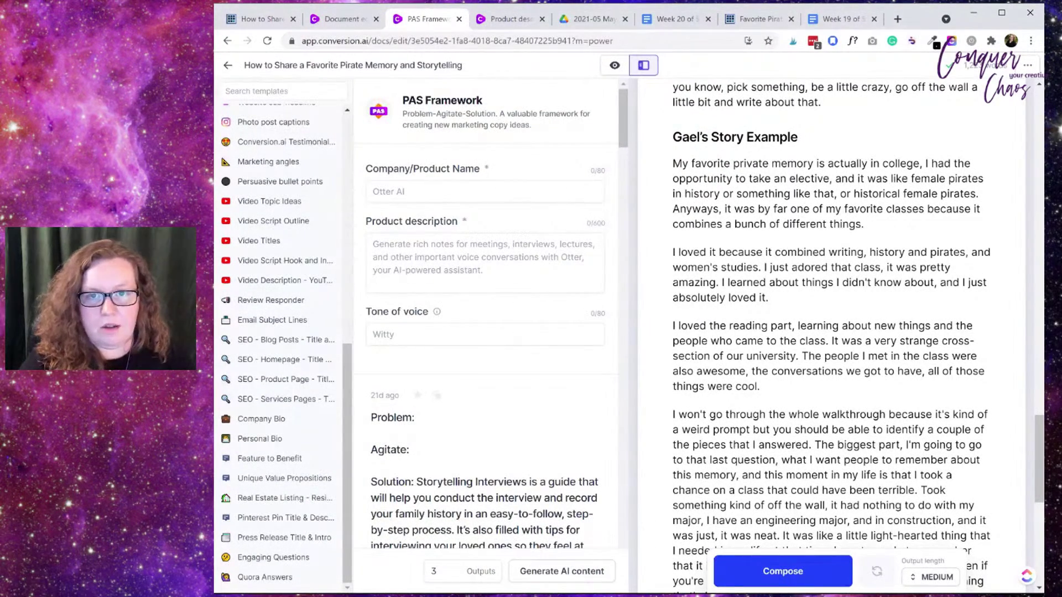
Step: Delete the word "just" before "adored that class" in the story example's second paragraph
scroll(829, 332, "up", 2)
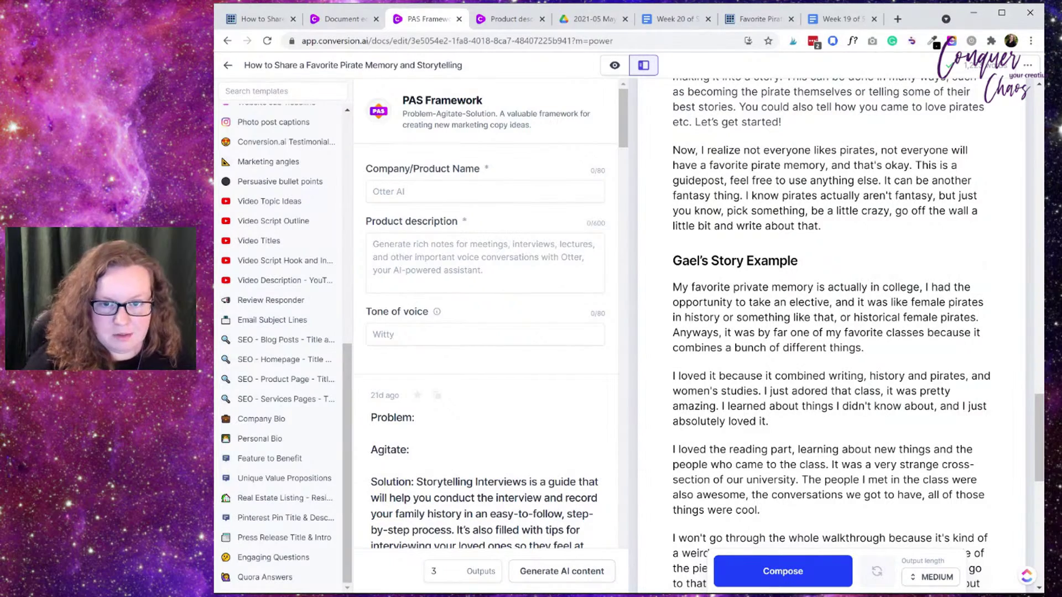
scroll(830, 332, "up", 2)
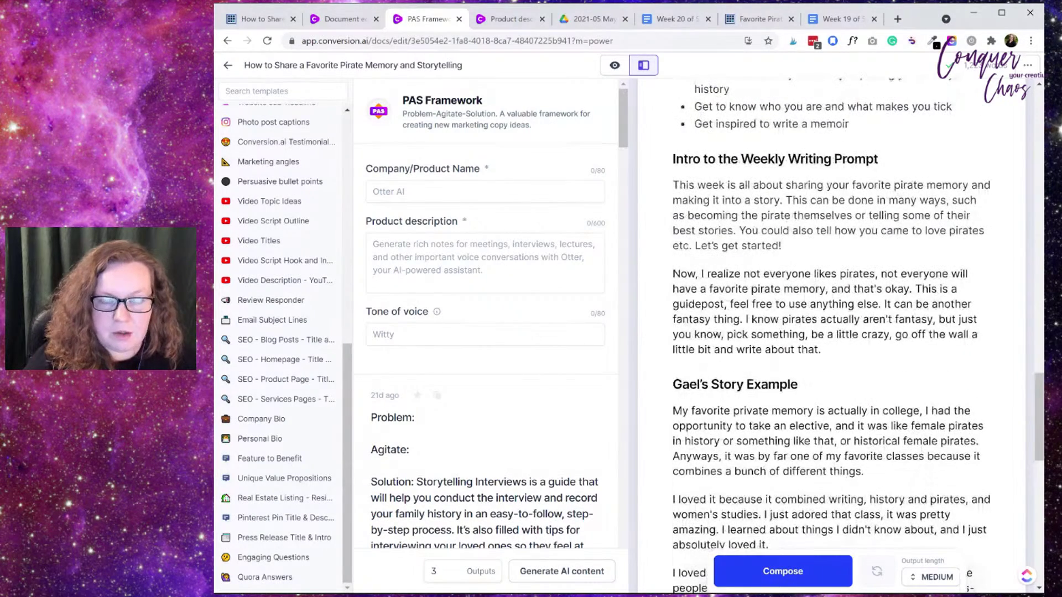
scroll(830, 331, "up", 2)
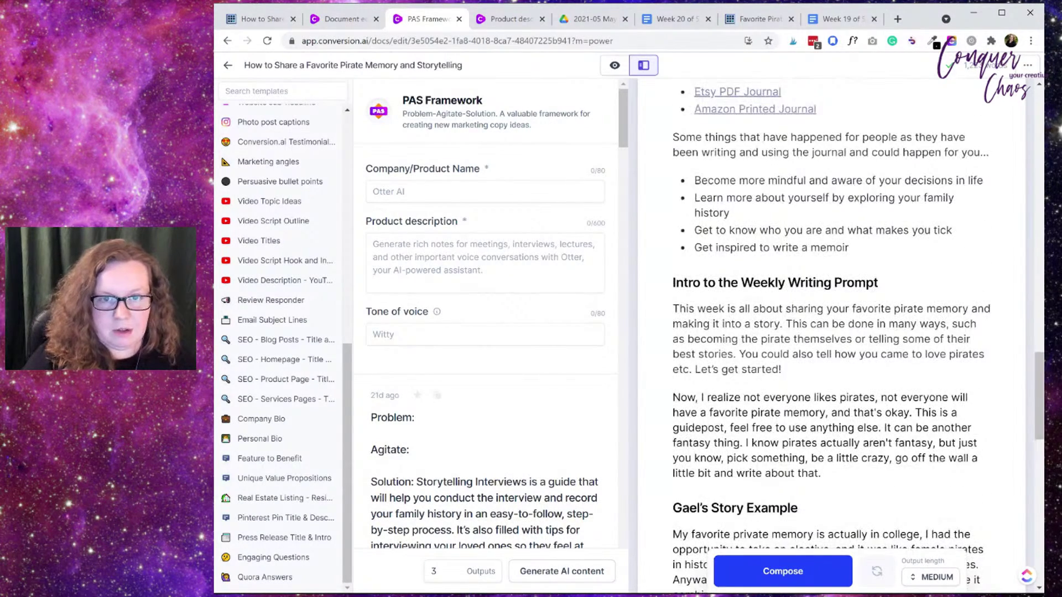
scroll(830, 332, "down", 3)
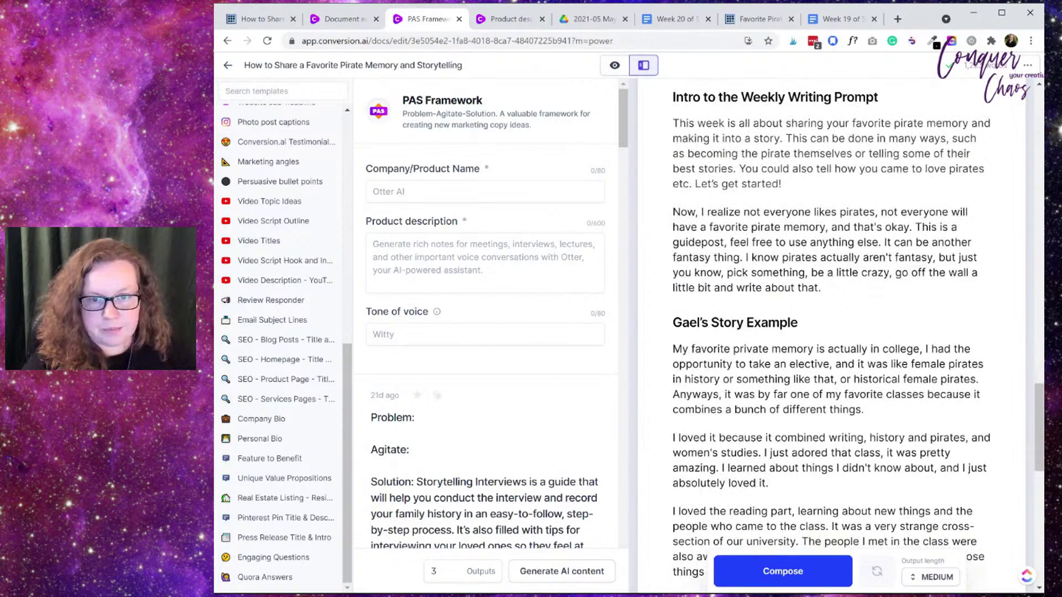
scroll(829, 332, "down", 3)
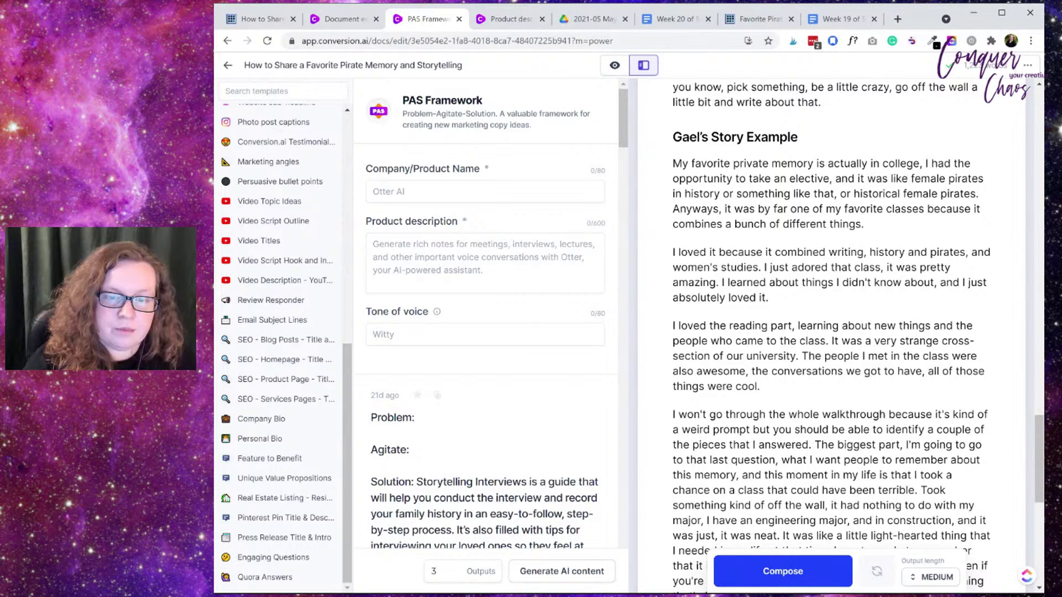
left_click_drag(771, 297, 962, 282)
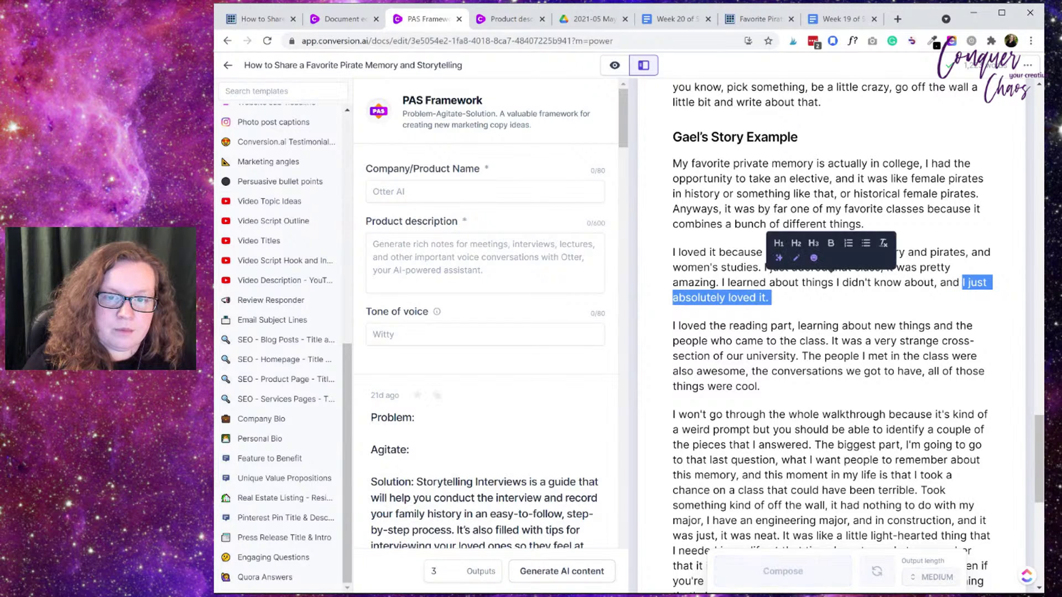
left_click(892, 282)
left_click_drag(792, 268, 769, 267)
key("BackSpace")
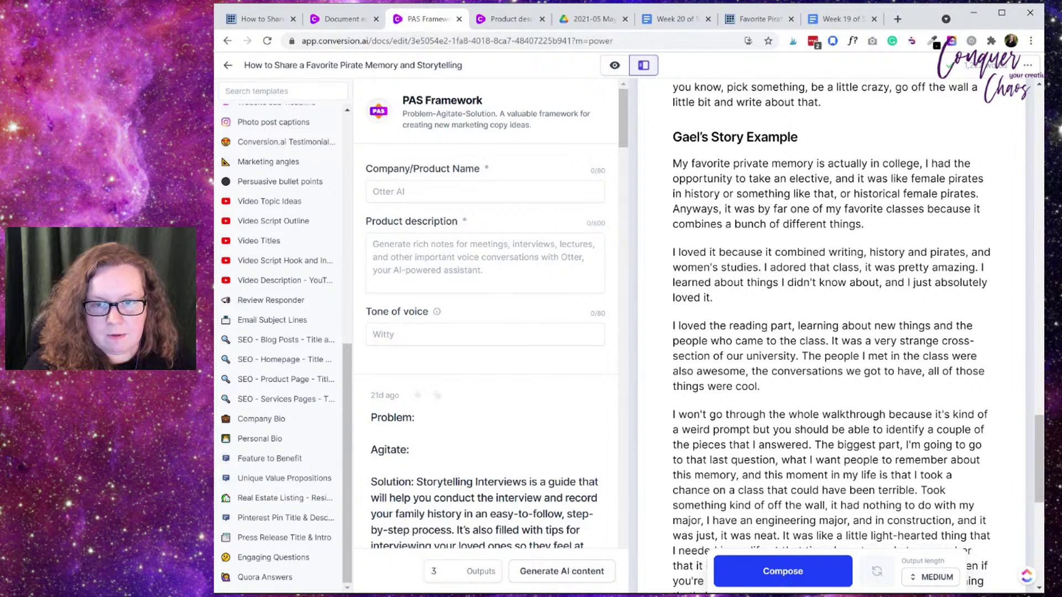
Step: Insert "and I adored the class" after "it was pretty amazing" in the story example's second paragraph
left_click(864, 268)
key("Right")
key("Right")
key("Right")
key("Right")
key("Right")
key("Right")
key("Right")
key("Right")
key("Right")
key("Right")
key("Right")
key("Right")
key("Right")
key("Right")
key("Right")
key("Right")
key("Right")
key("Right")
key("Right")
key("Right")
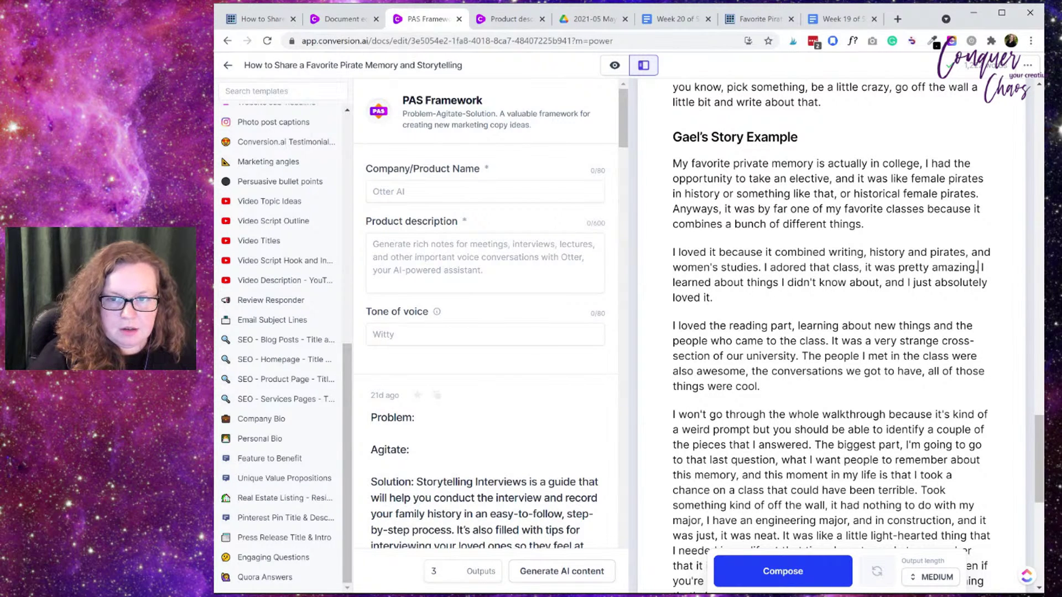
type("and")
key("BackSpace")
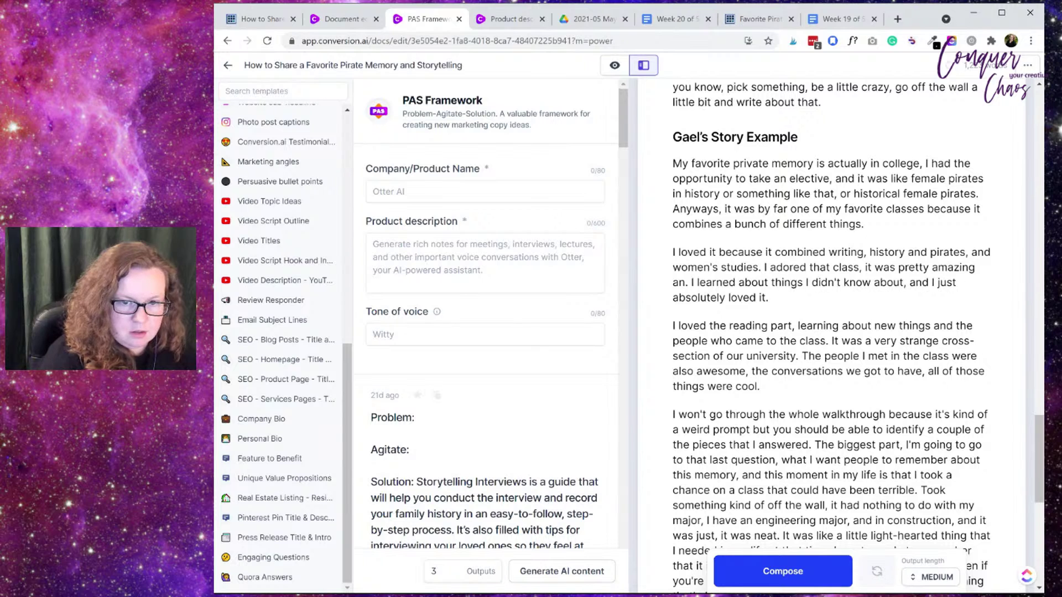
type("and I ador")
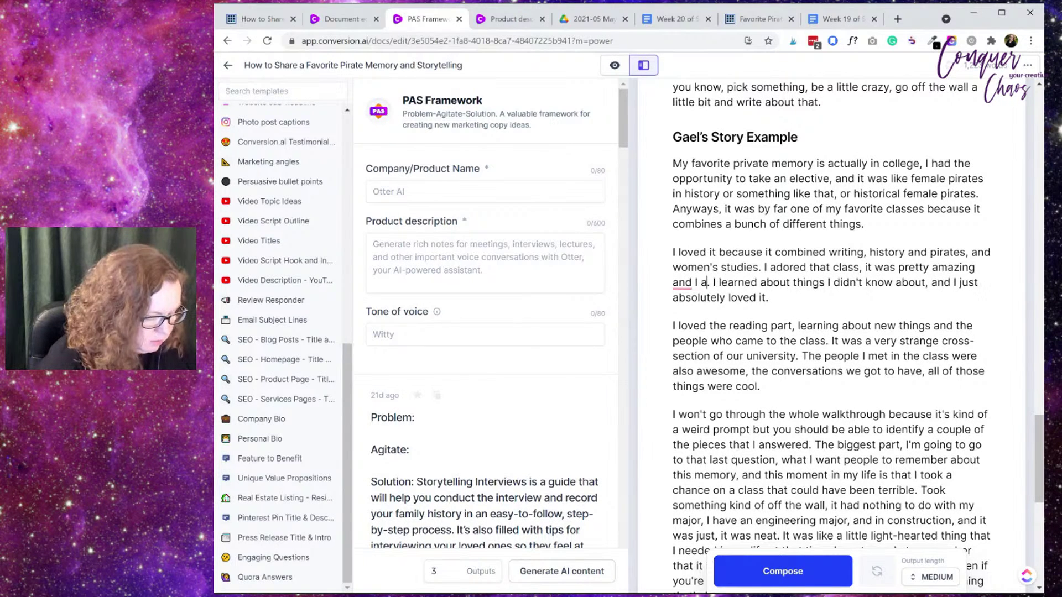
type("ed the call")
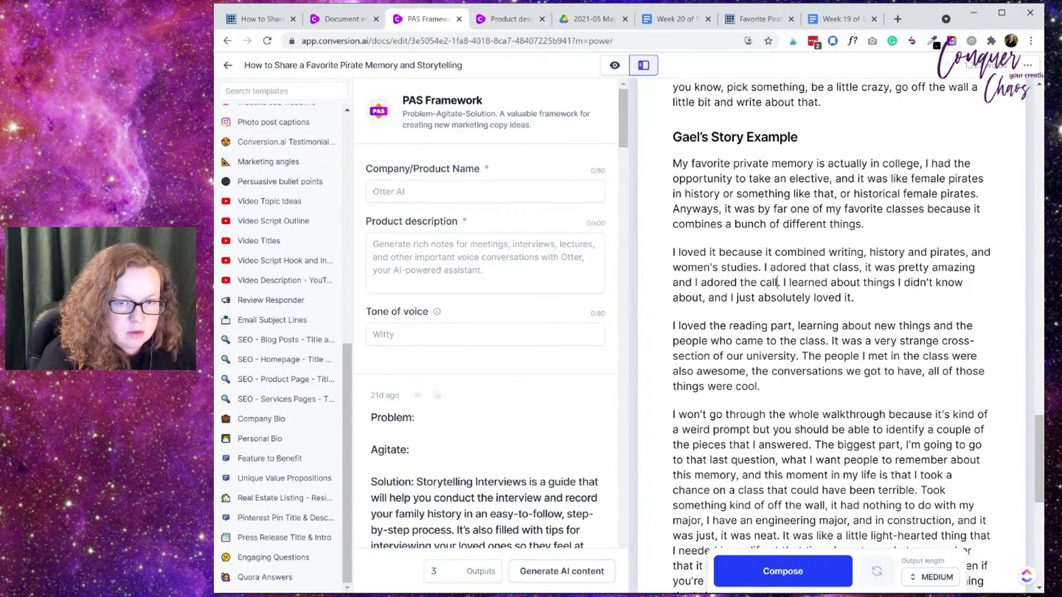
key("BackSpace")
key("BackSpace")
key("BackSpace")
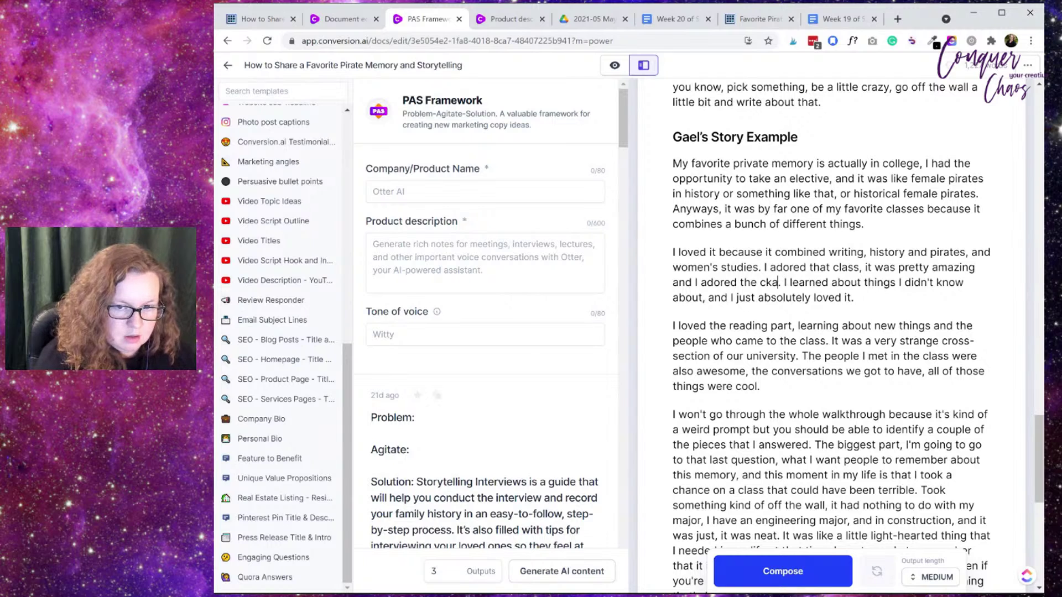
type("lass")
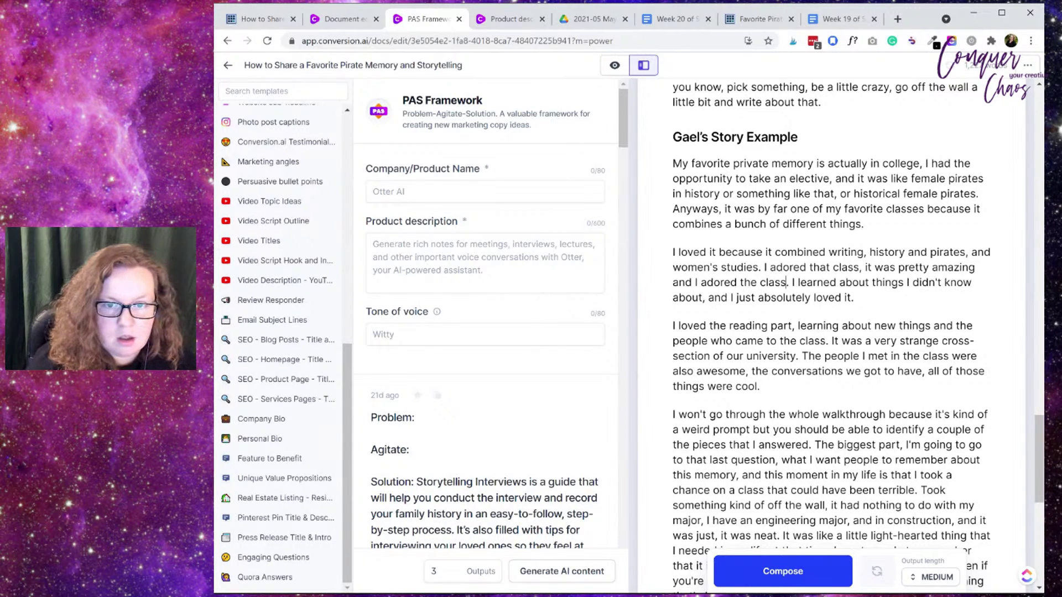
Step: Remove "I adored that class," after "women's studies." and start the remaining sentence with a capitalized "It was"
key("BackSpace")
key("BackSpace")
key("Delete")
key("Delete")
key("Delete")
key("Delete")
key("Delete")
key("Delete")
key("Delete")
key("Delete")
key("Delete")
key("Delete")
key("Delete")
key("Delete")
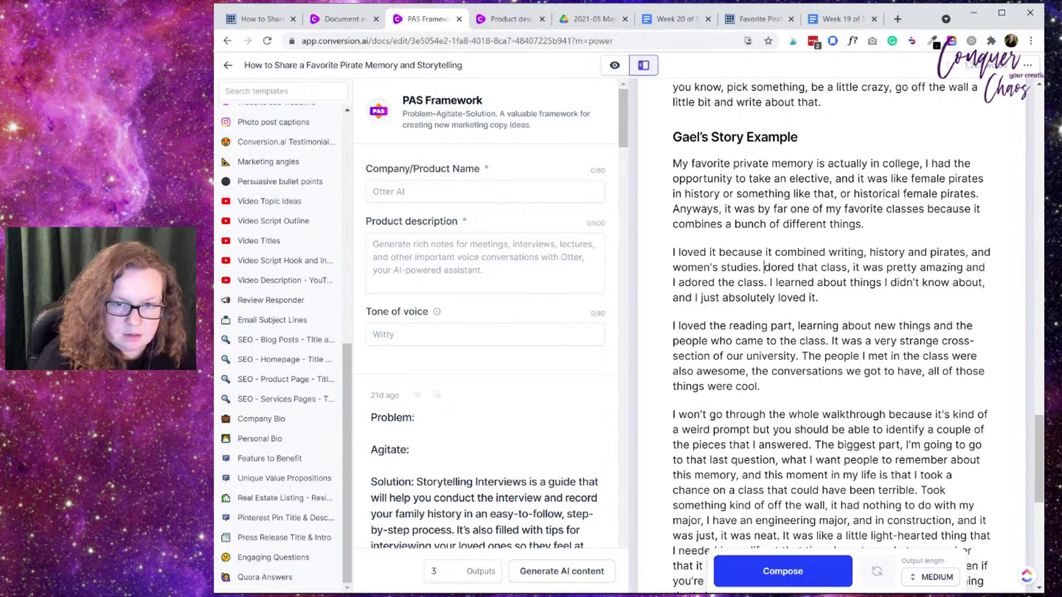
key("Delete")
key("Delete")
key("Delete")
key("Delete")
key("Delete")
key("Delete")
key("Delete")
key("Delete")
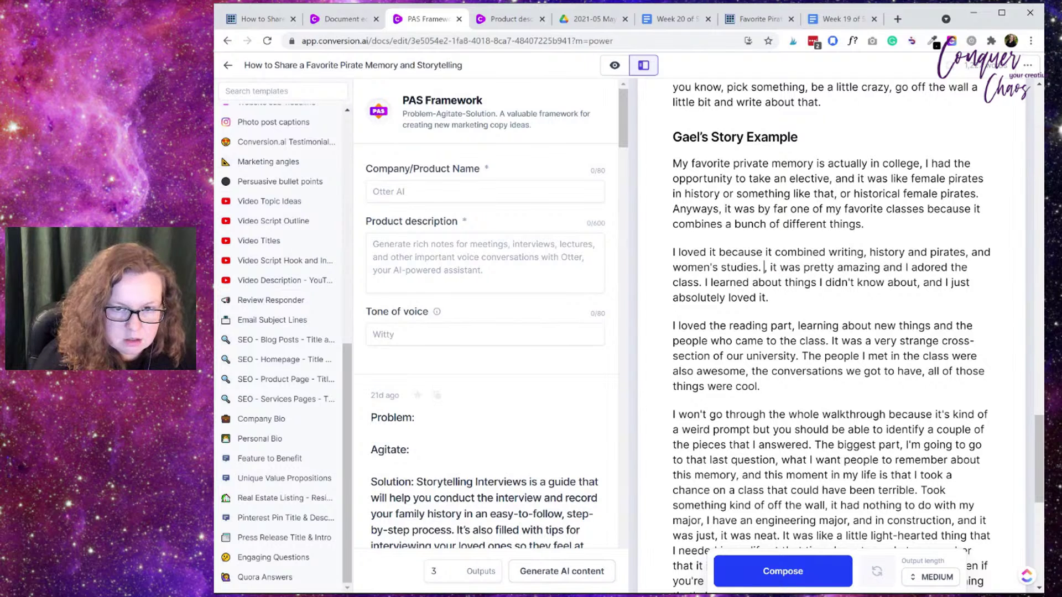
type("I")
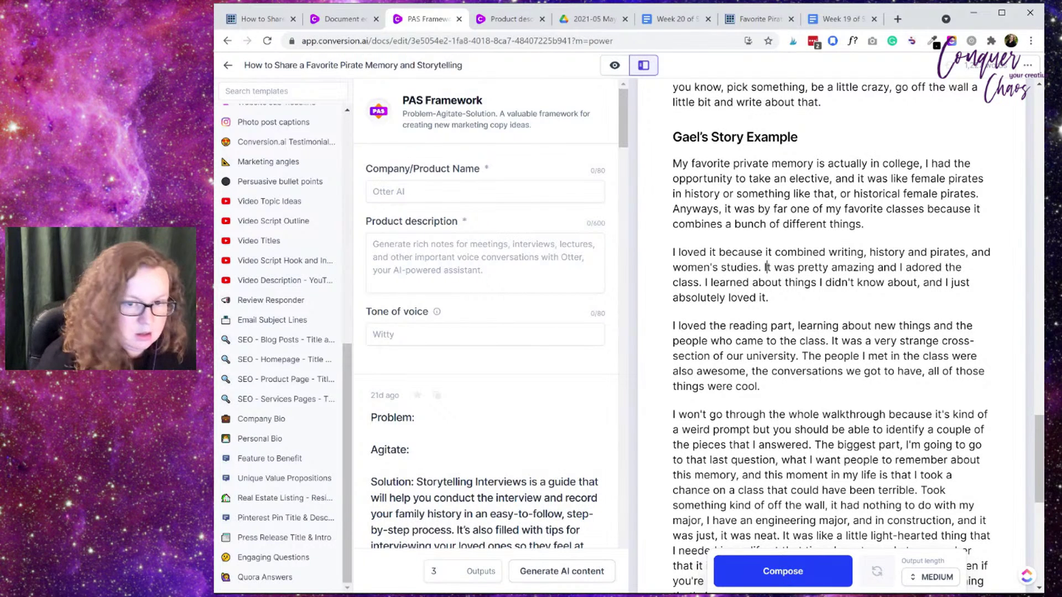
Step: Delete the word "pretty" before "amazing" in the story example's second paragraph
key("Right")
key("Right")
key("Right")
key("Right")
key("Right")
key("Delete")
key("Delete")
key("Delete")
key("Delete")
key("Delete")
key("Delete")
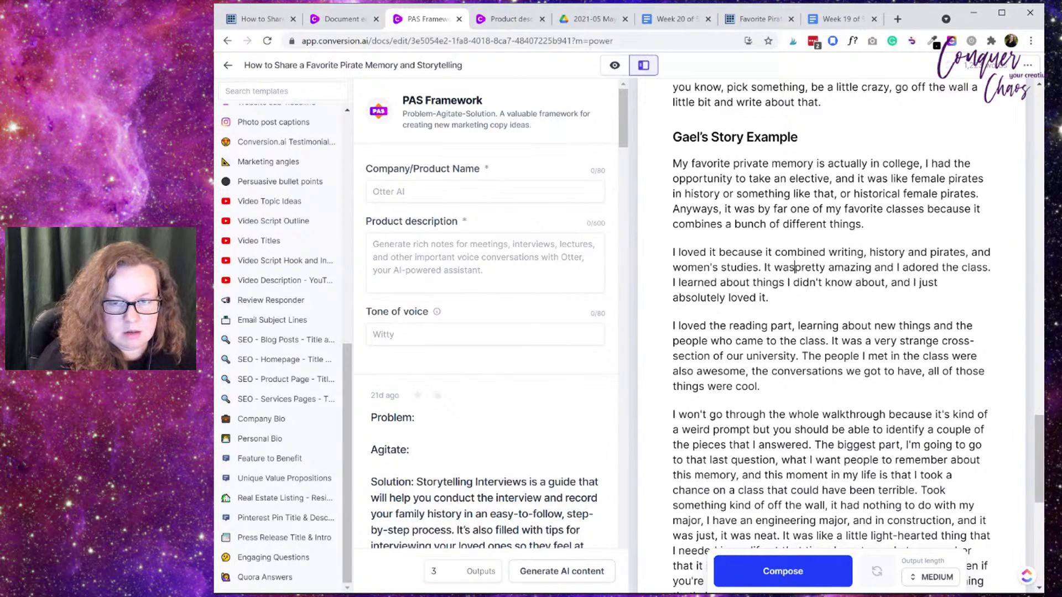
key("Delete")
Step: Delete the word "about" after "things I didn't know" in the second paragraph's last sentence
left_click(715, 298)
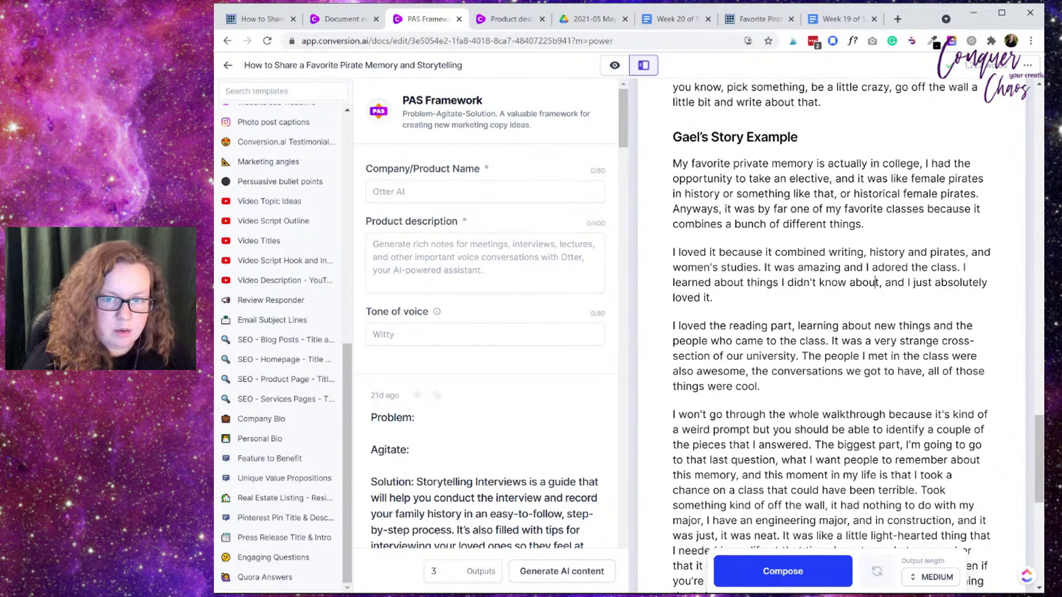
key("BackSpace")
key("BackSpace")
key("BackSpace")
key("BackSpace")
key("BackSpace")
key("BackSpace")
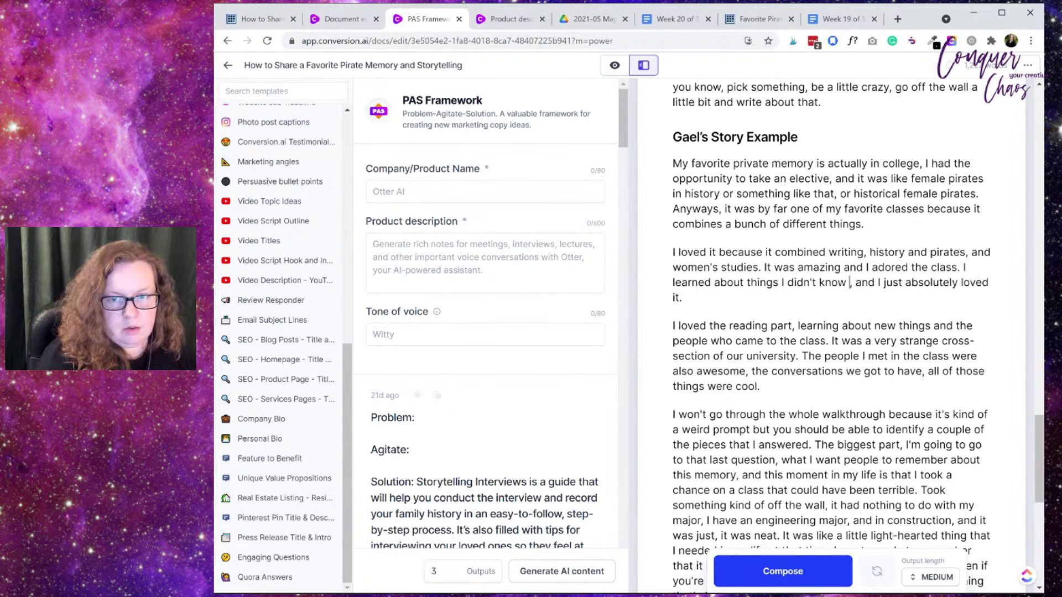
Step: Replace ", and I just absolutely loved it." with "and had a memorable experience that had a lasting impact on me."
double_click(890, 283)
key("shift+Down")
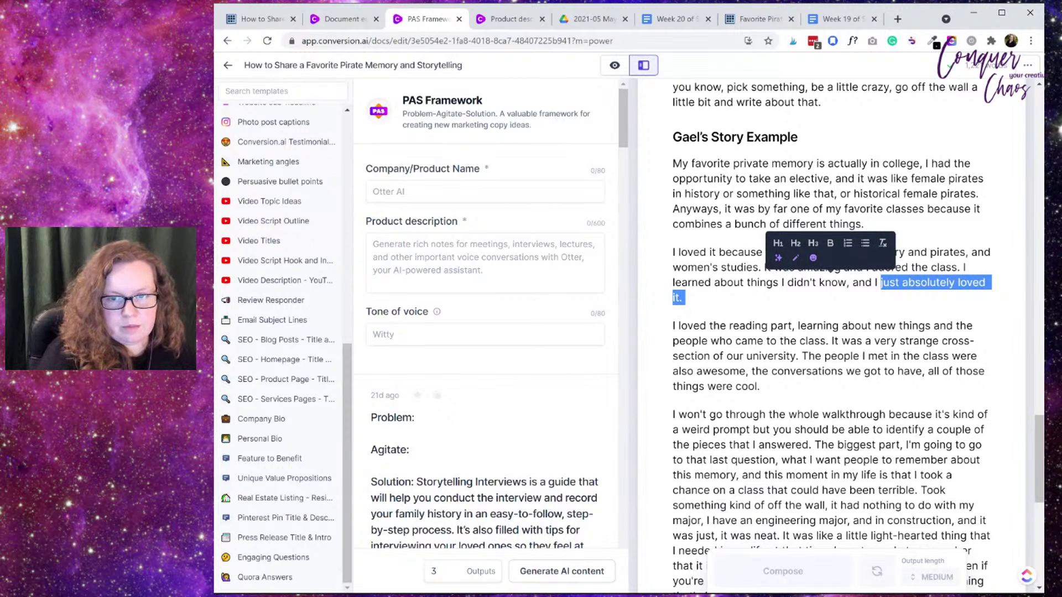
key("BackSpace")
key("BackSpace")
key("BackSpace")
key("BackSpace")
key("BackSpace")
key("BackSpace")
key("BackSpace")
key("BackSpace")
key("BackSpace")
type("and had a")
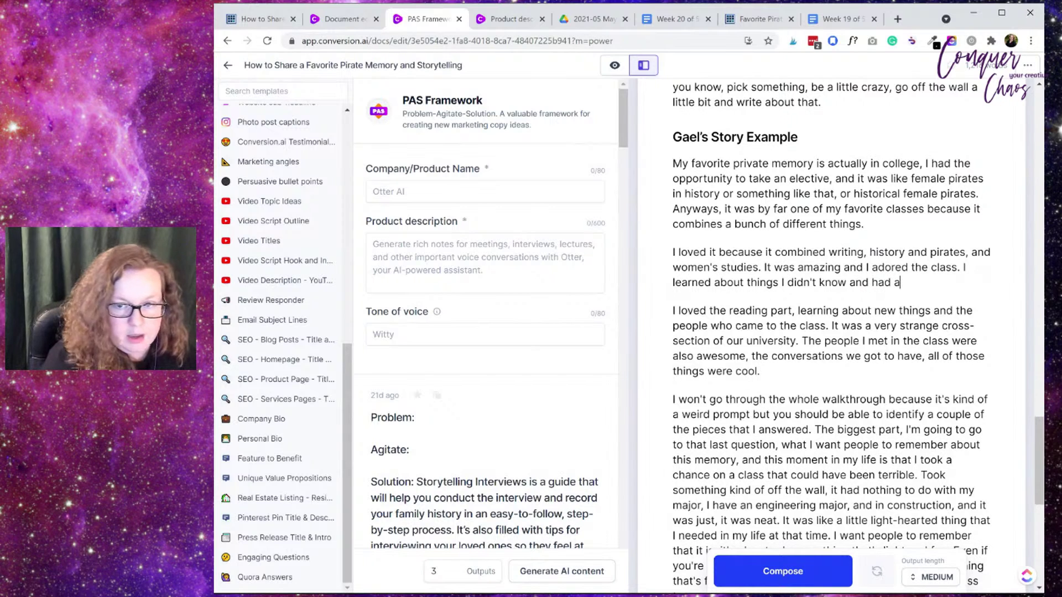
type(" memoro")
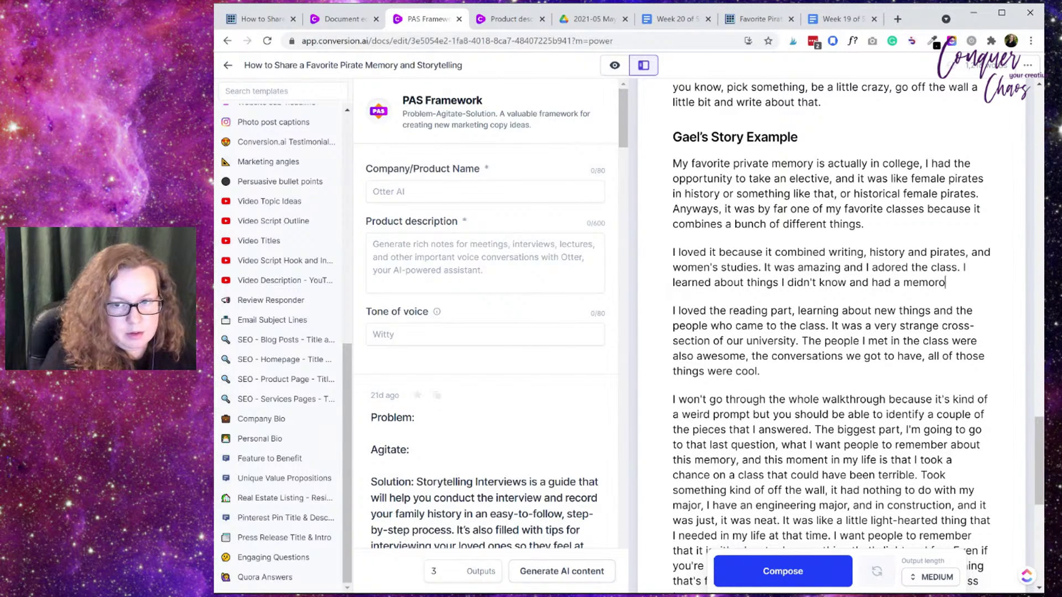
key("BackSpace")
type("able experei")
type("nce a")
key("BackSpace")
key("BackSpace")
key("BackSpace")
key("BackSpace")
key("BackSpace")
key("BackSpace")
type("n")
key("BackSpace")
key("BackSpace")
type("ience ")
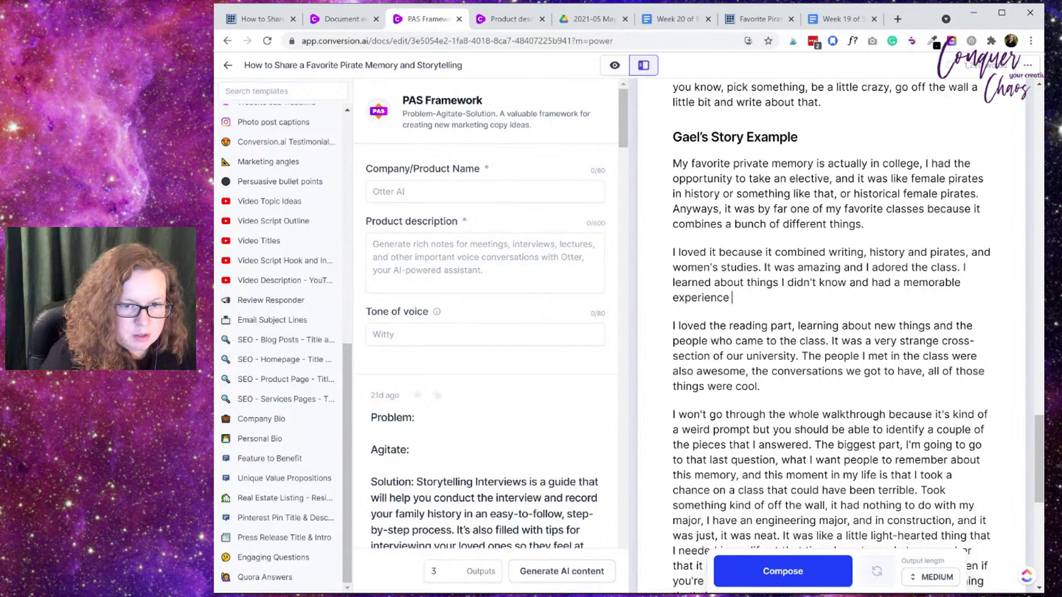
type("that had a lasting impact on me")
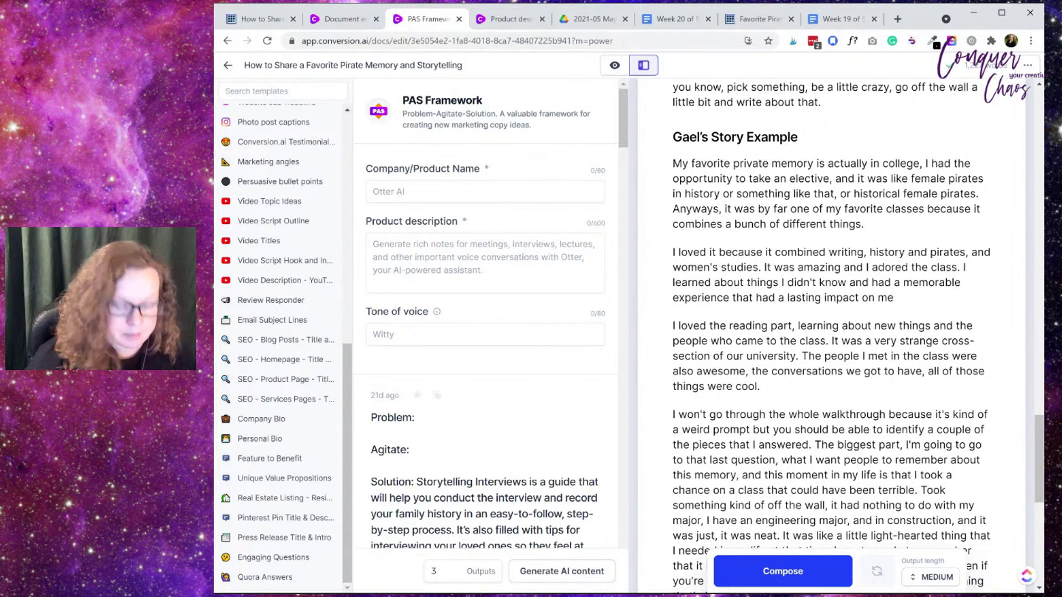
type(".")
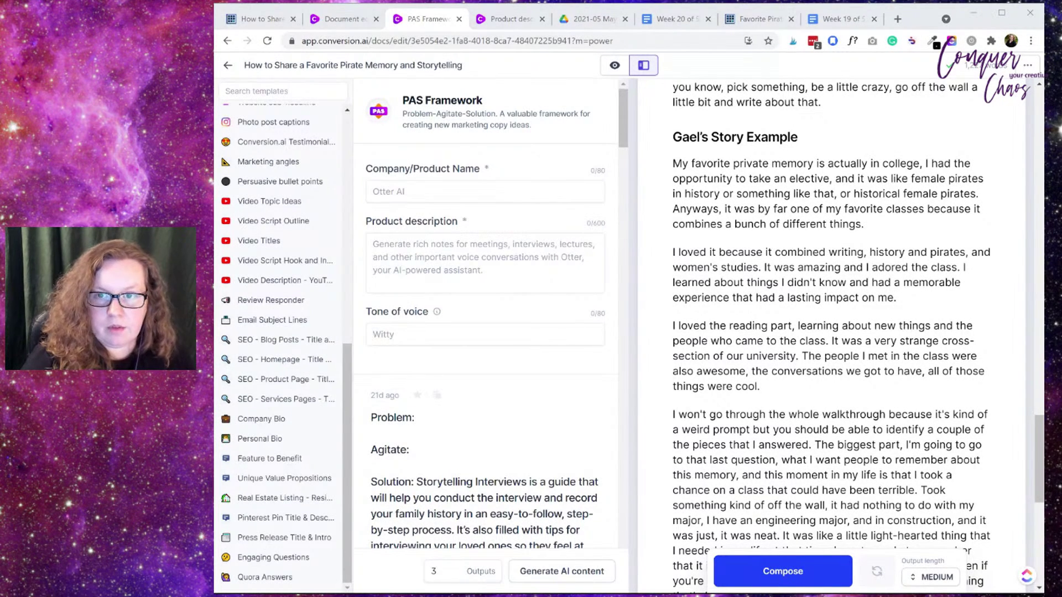
left_click(416, 22)
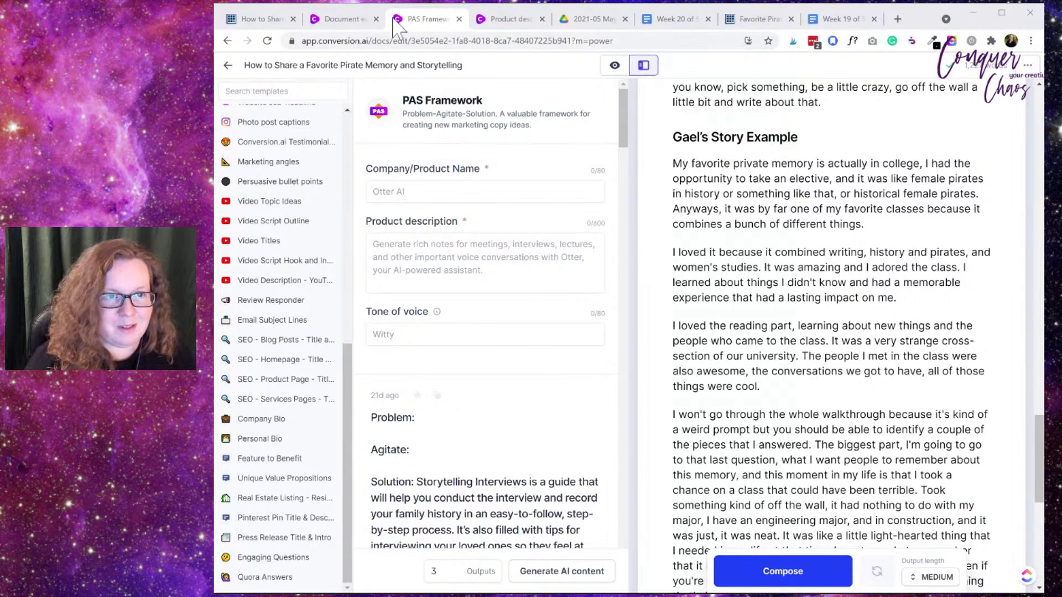
left_click(423, 19)
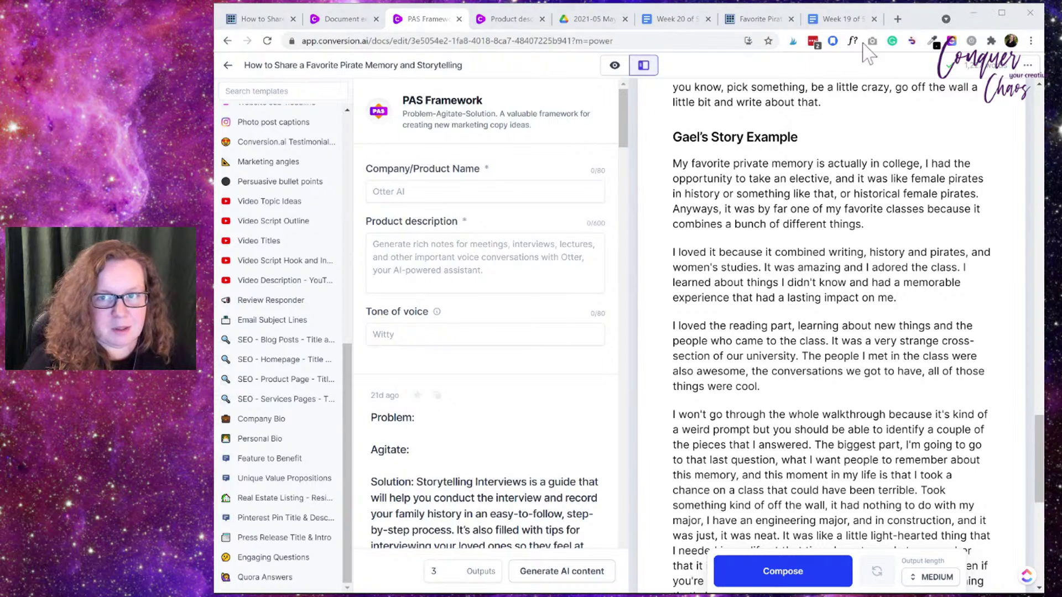
left_click(429, 26)
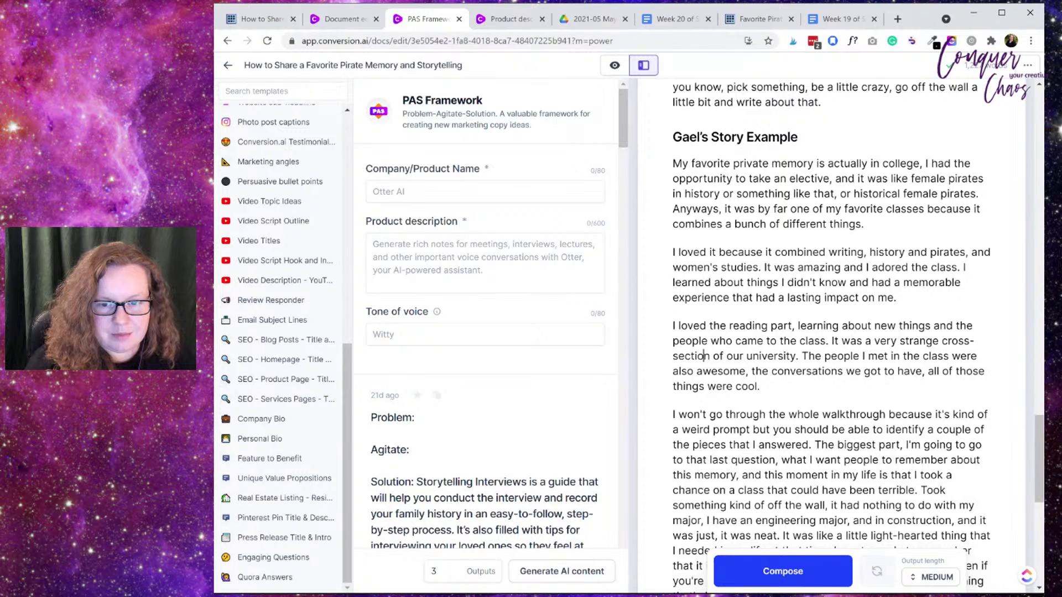
Step: Delete the word "the" before "reading part" in the story example's third paragraph
scroll(702, 309, "down", 1)
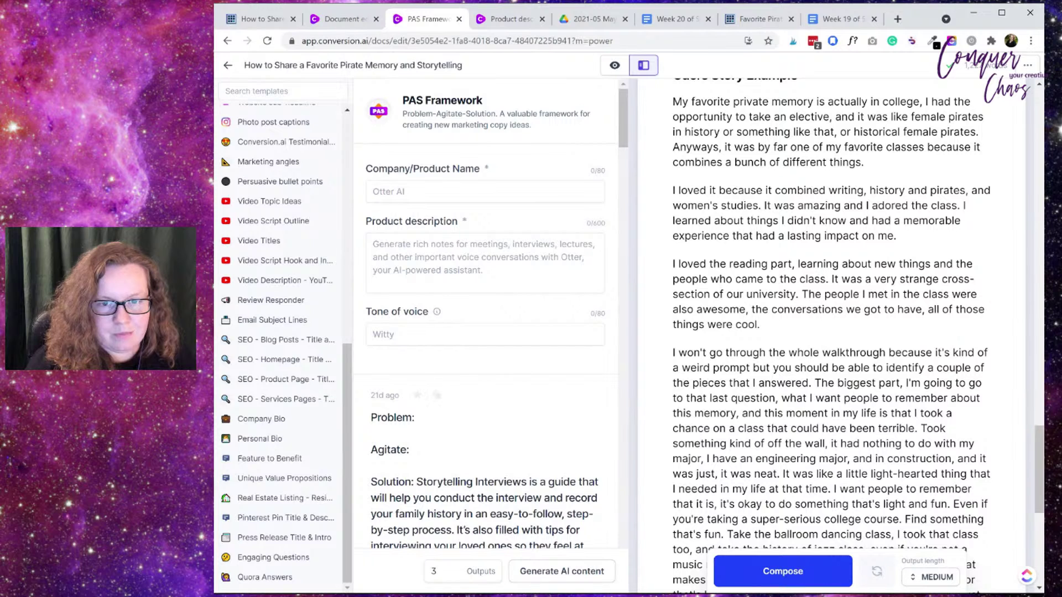
left_click_drag(792, 264, 770, 264)
left_click(771, 264)
double_click(717, 264)
key("BackSpace")
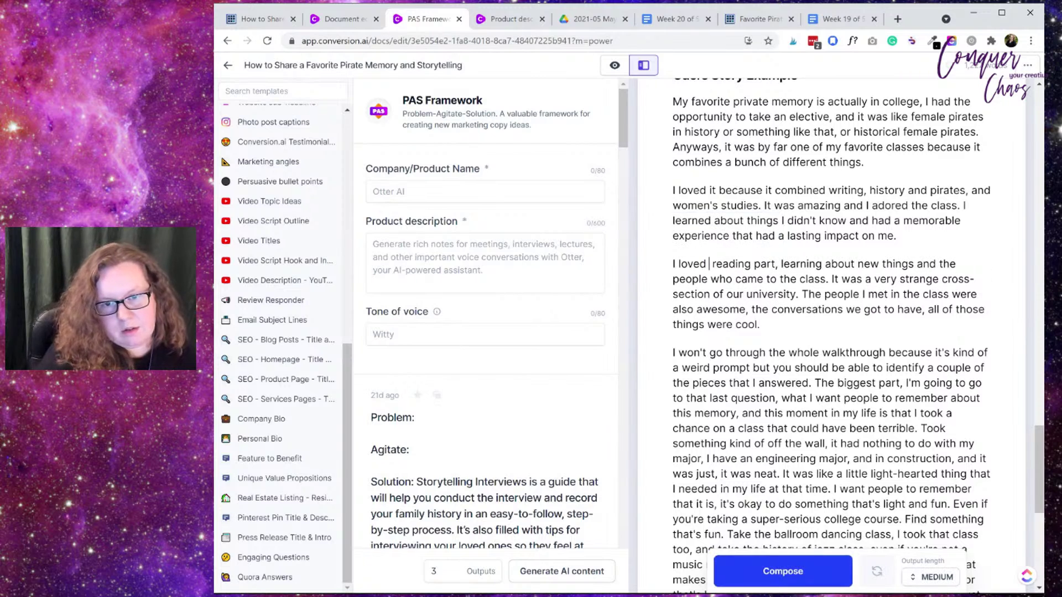
key("BackSpace")
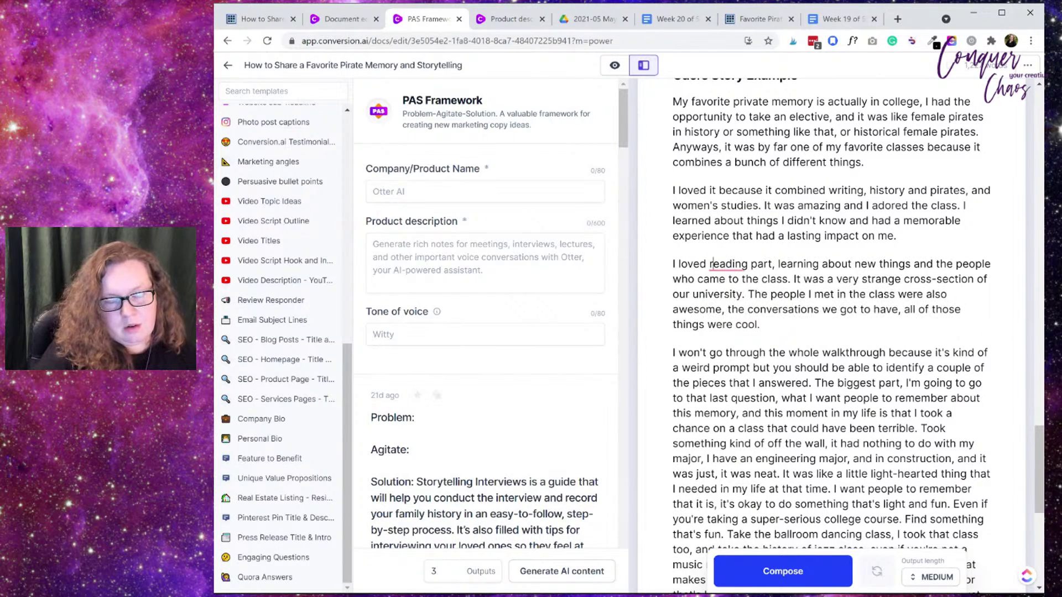
key("Right")
key("Right")
key("Right")
key("Right")
key("Right")
key("Right")
key("Right")
key("Right")
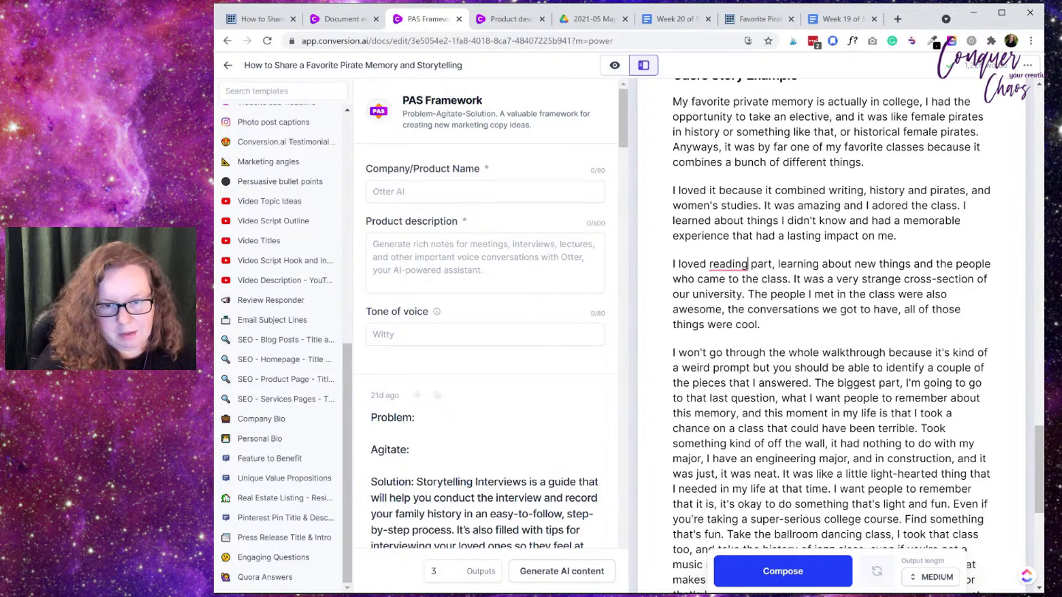
Step: Insert "The textbook and supplemental reading were some of my favorite parts" at the start of the story example's third paragraph
left_click(673, 263)
type("The text ")
type("book and")
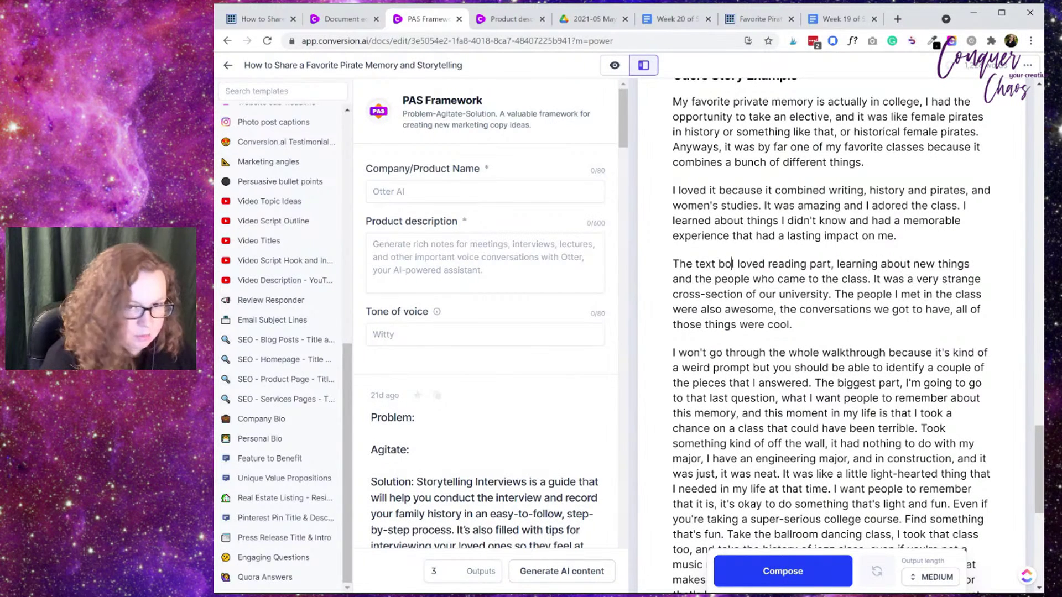
key("BackSpace")
key("BackSpace")
key("BackSpace")
key("BackSpace")
key("BackSpace")
key("BackSpace")
key("BackSpace")
key("BackSpace")
key("BackSpace")
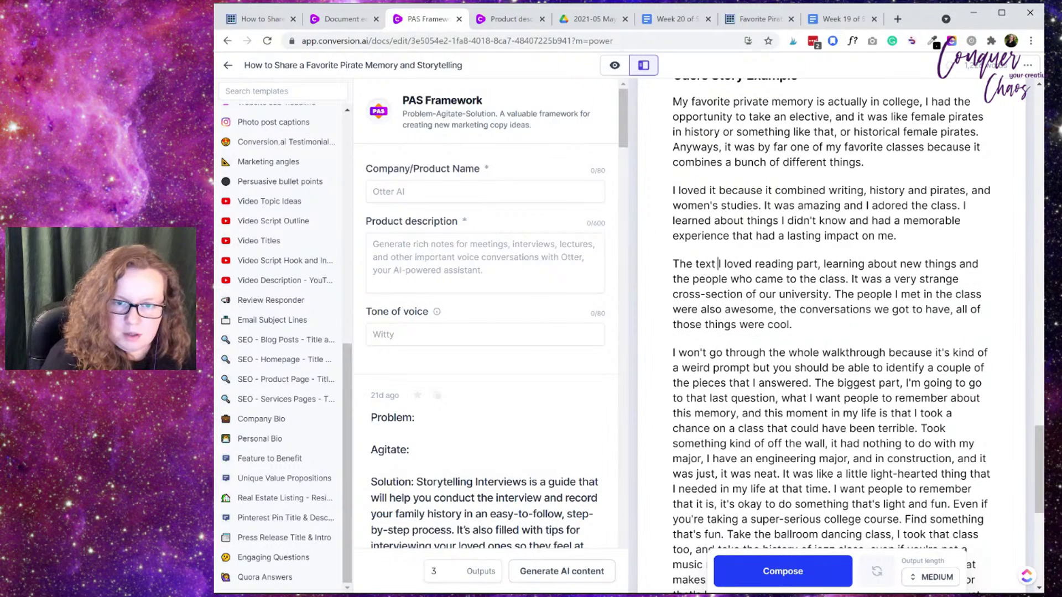
type("book and ")
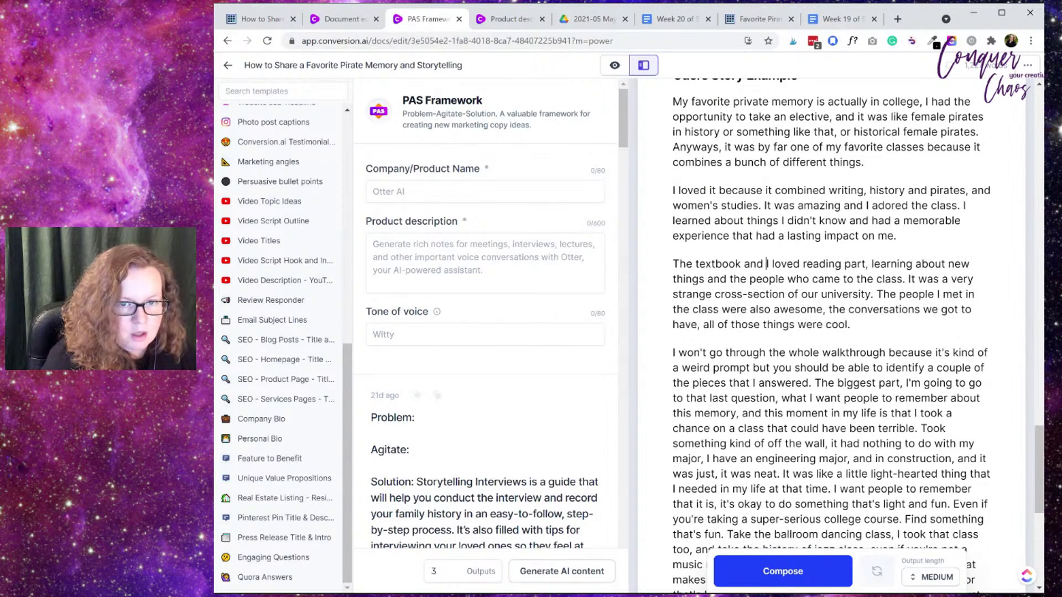
type("suplemen")
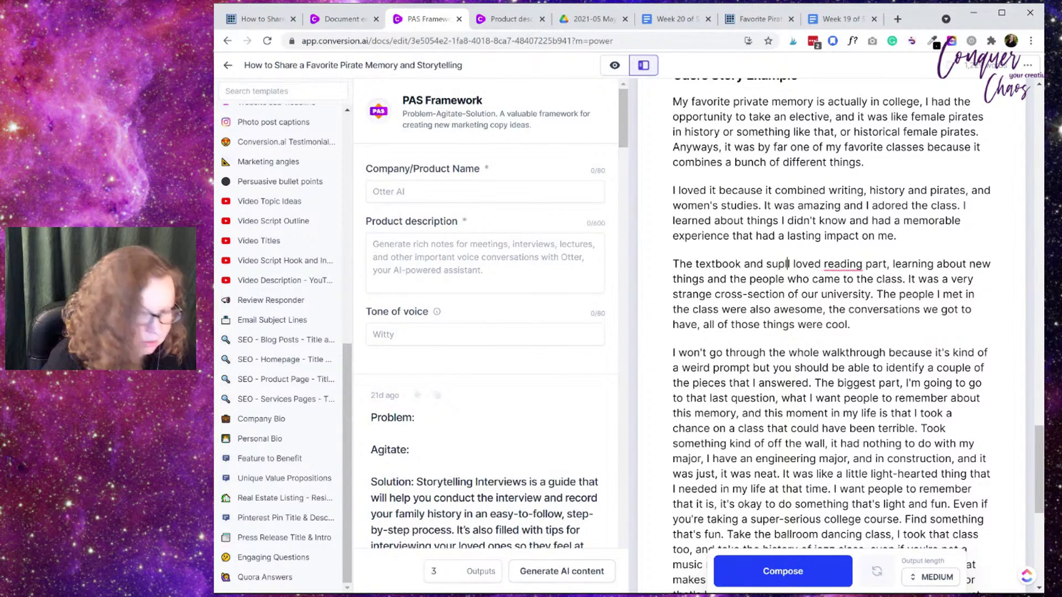
key("BackSpace")
key("BackSpace")
key("BackSpace")
key("BackSpace")
key("BackSpace")
key("BackSpace")
key("BackSpace")
key("BackSpace")
type("supplemental ")
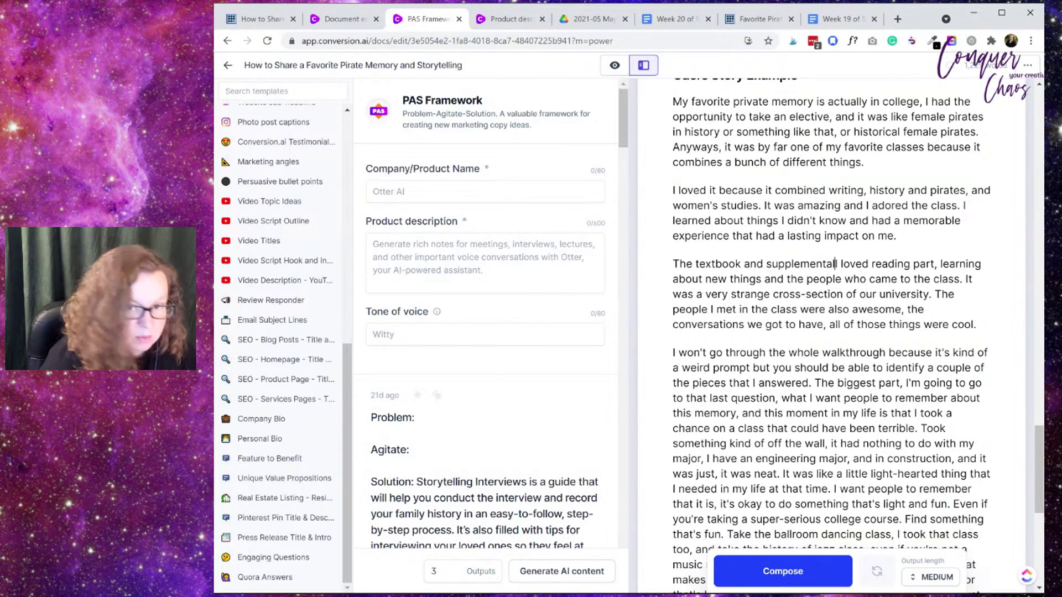
type("reading ")
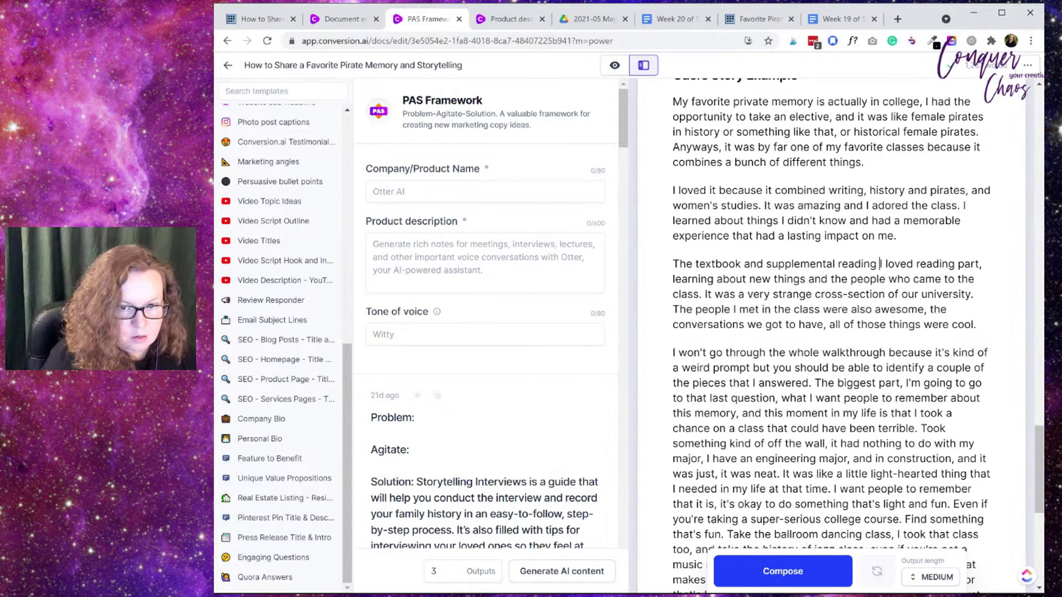
type("were ")
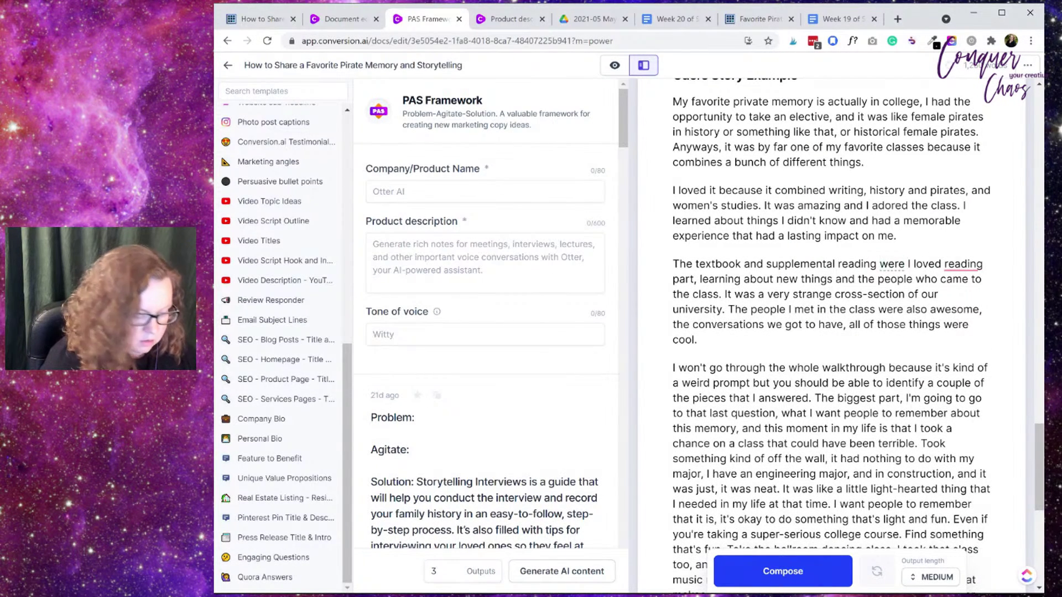
type("some of my")
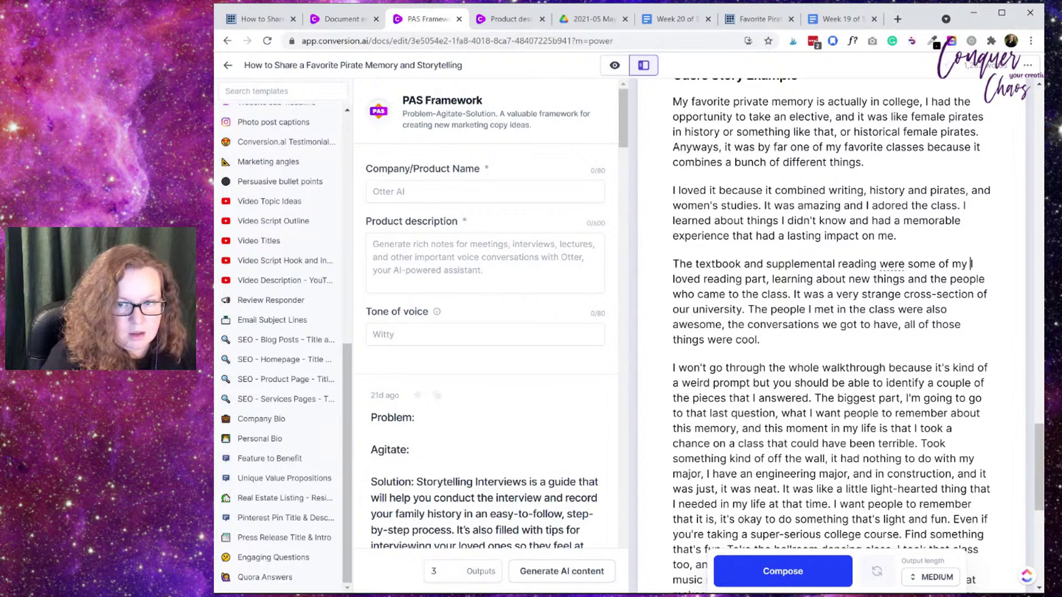
type(" favo loved r")
key("BackSpace")
type("vo")
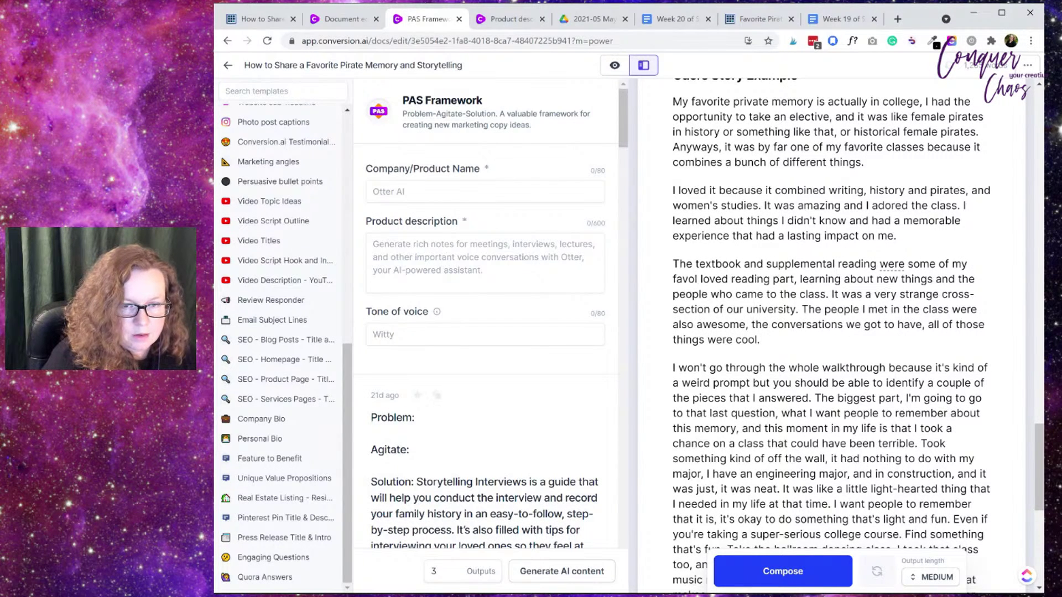
type("ri")
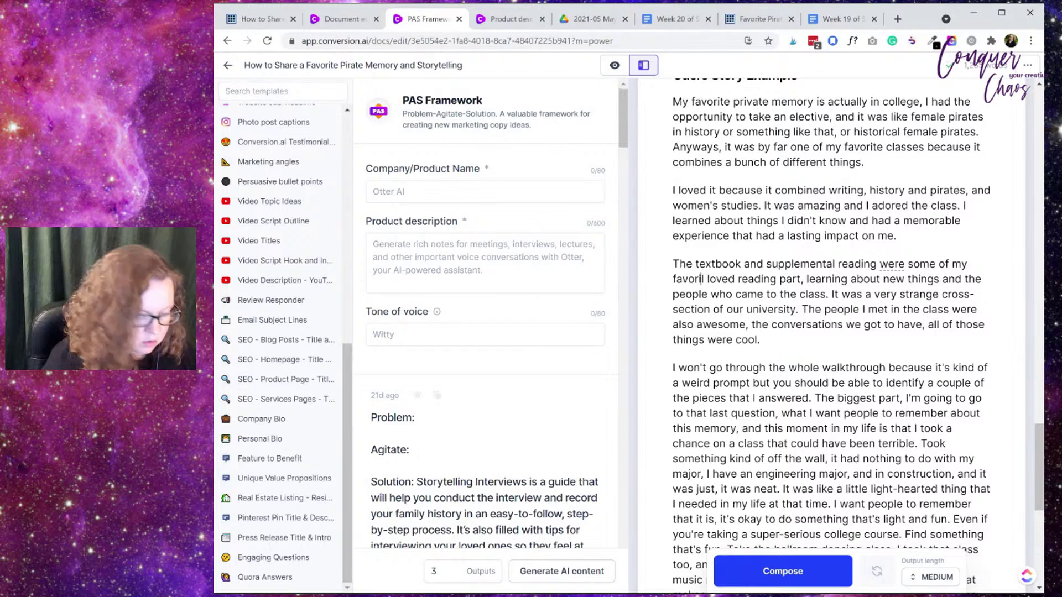
type("te ")
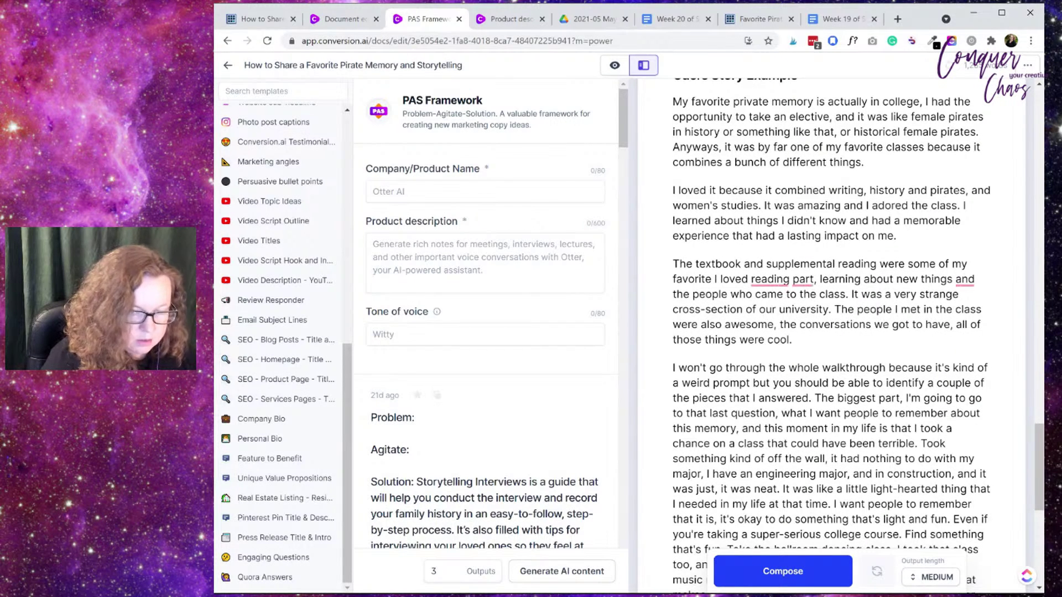
type("parts")
Step: Delete the leftover "I loved reading part," after "favorite parts" and end the sentence with a period
key("Delete")
key("Delete")
key("Delete")
key("Delete")
key("Delete")
key("Delete")
key("Delete")
key("Delete")
key("Delete")
key("Delete")
key("Delete")
key("Delete")
key("Delete")
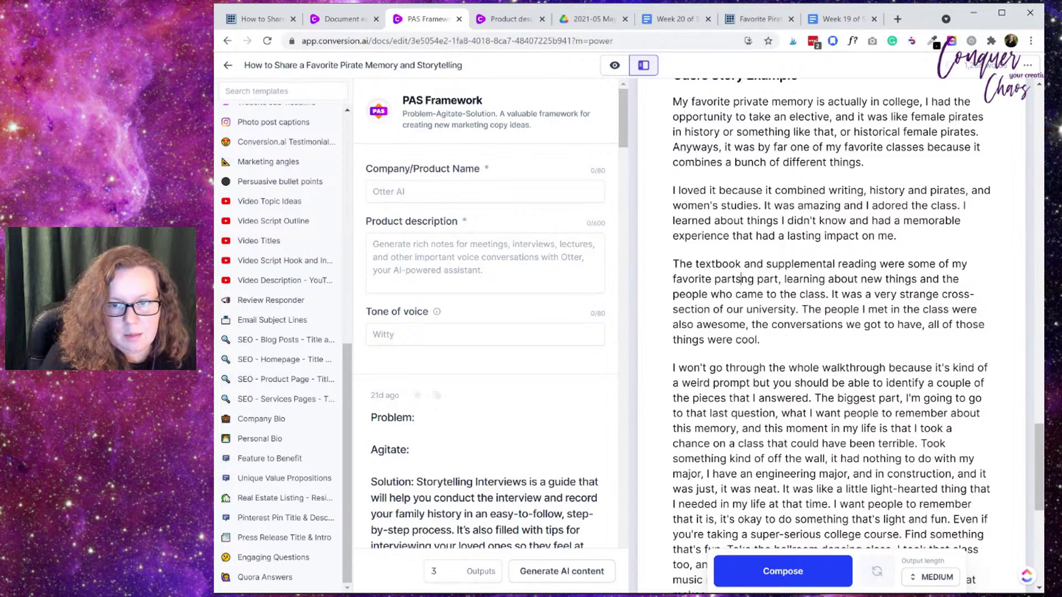
key("Delete")
key("Delete")
key("Delete")
key("Delete")
key("Delete")
key("Delete")
key("Delete")
type(". ")
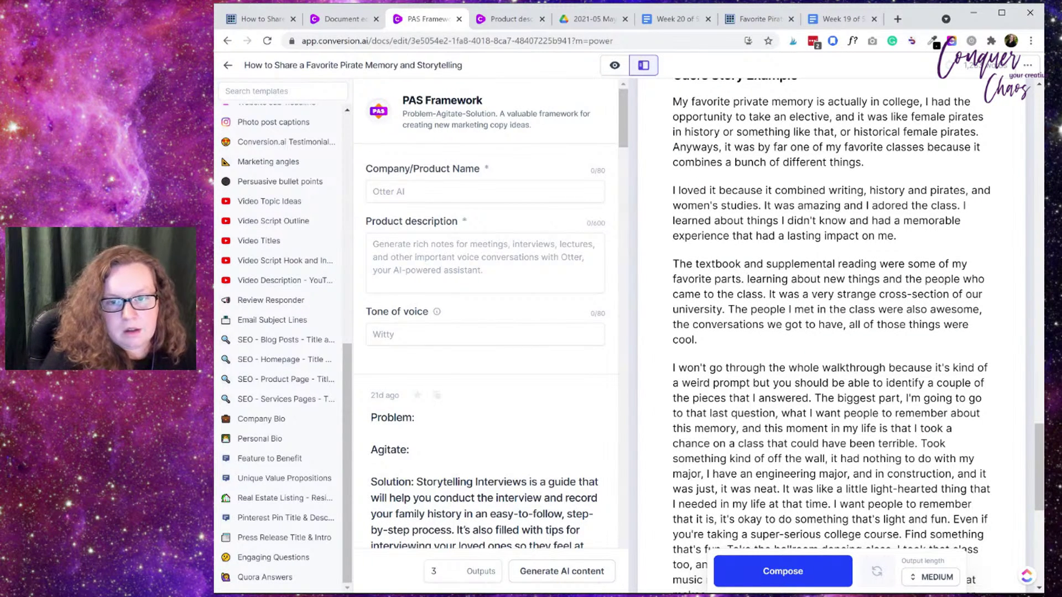
Step: Begin the third paragraph's second sentence with "I also enjoyed" before "learning about new things"
type("I also")
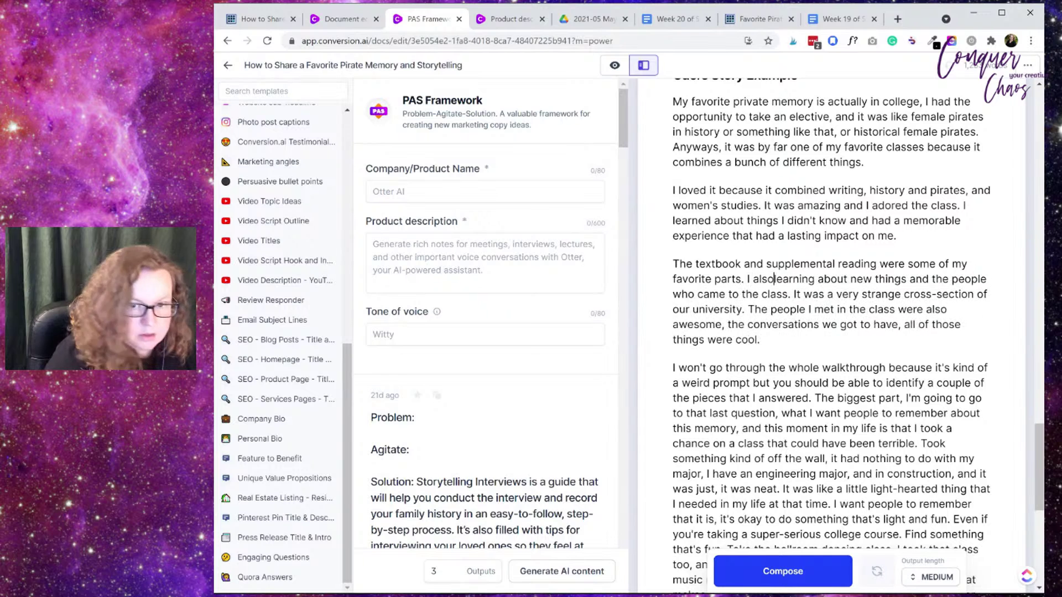
type(" enjo")
type("yed")
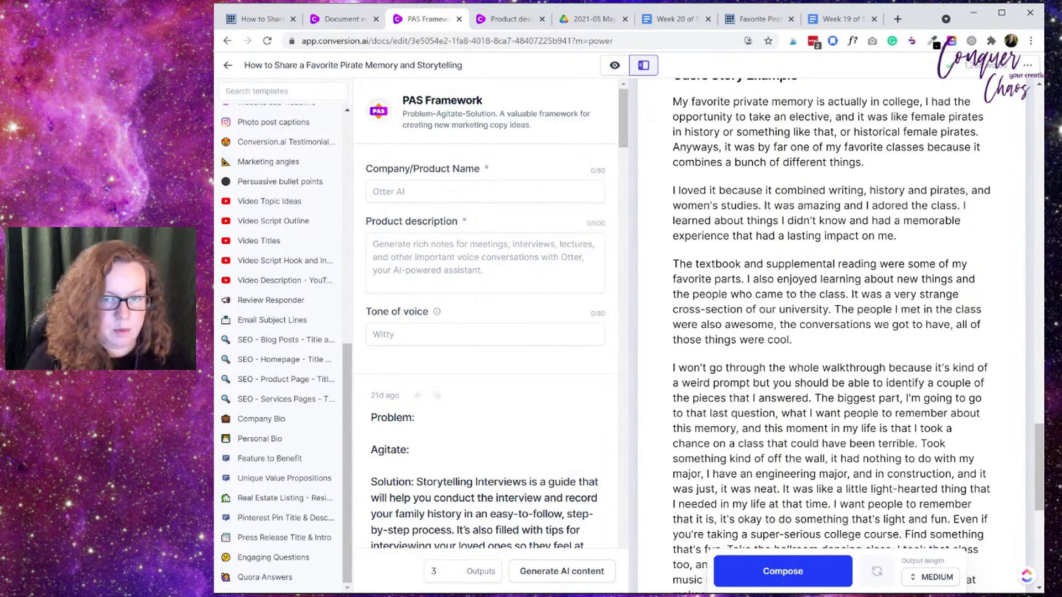
Step: Delete the word "also" before "awesome" in the third paragraph's last sentence
left_click(926, 324)
left_click(883, 309)
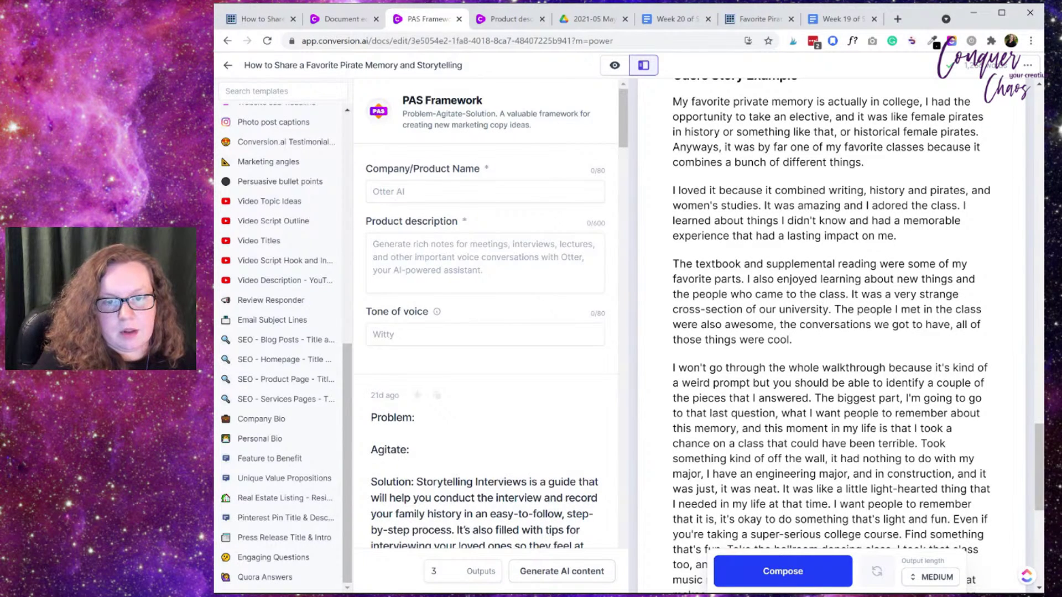
double_click(710, 324)
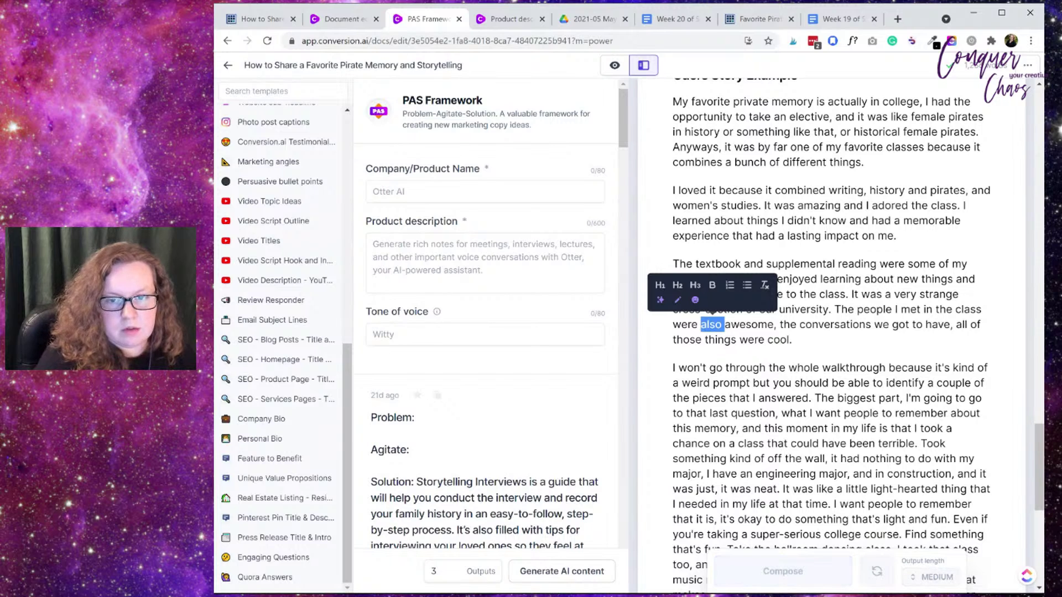
key("BackSpace")
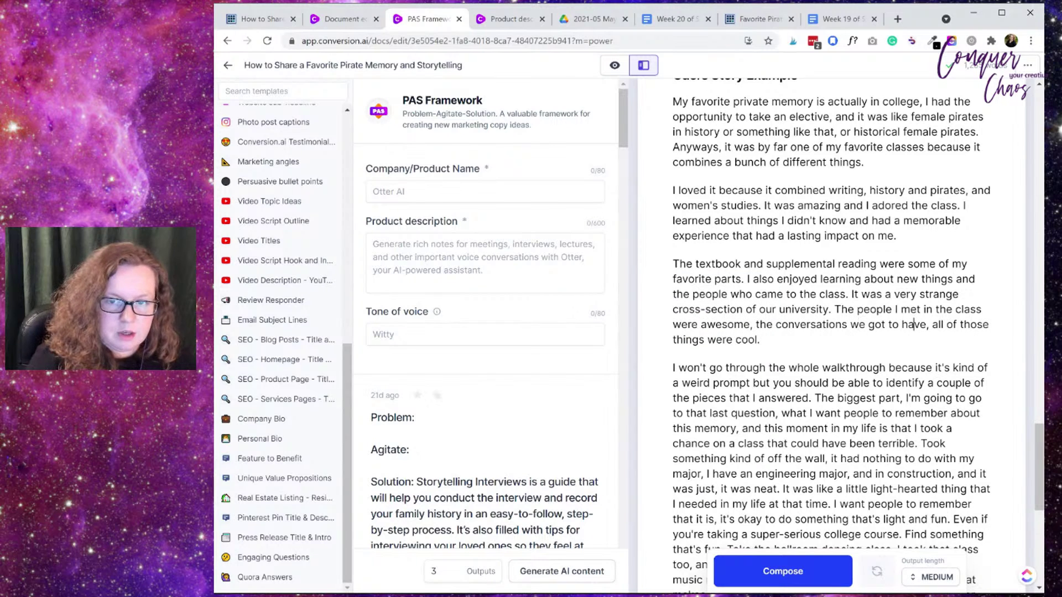
Step: Replace the comma after "awesome" with "as well as" in the third paragraph's last sentence
left_click(760, 339)
left_click(753, 324)
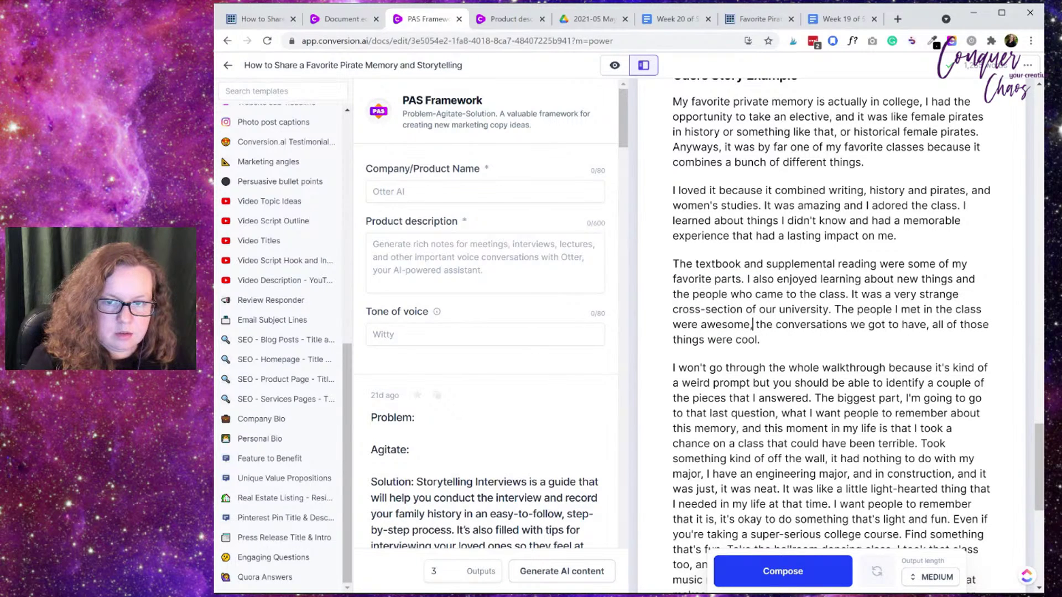
key("BackSpace")
type("as wee")
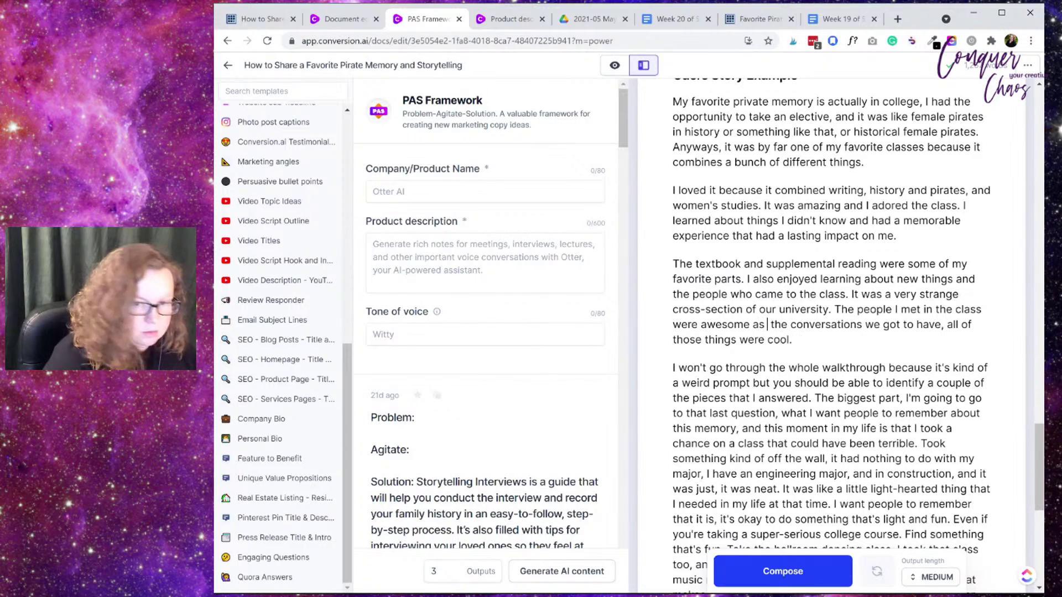
key("BackSpace")
type("ll as")
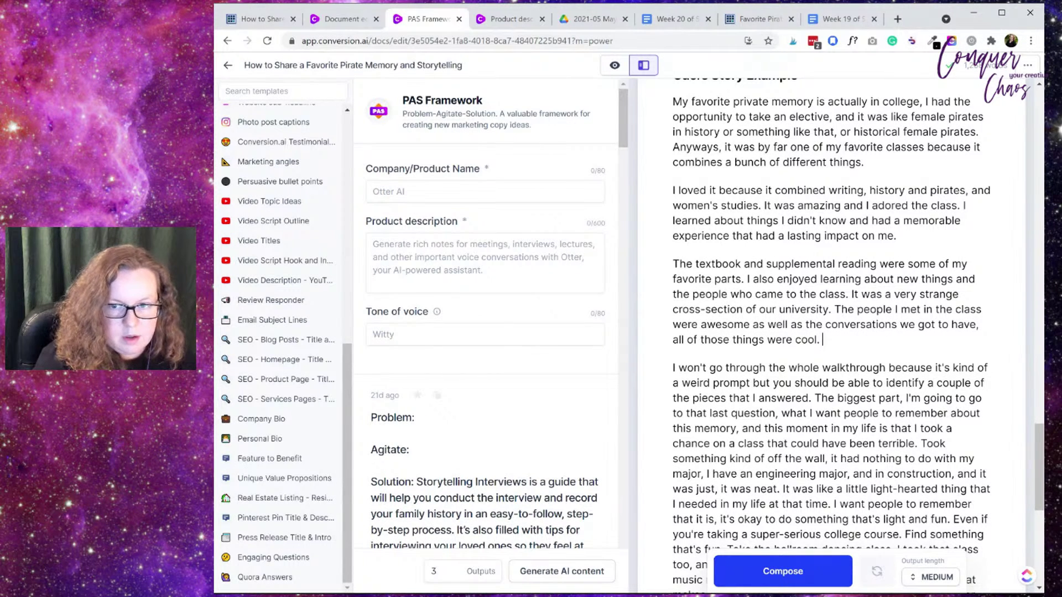
Step: Delete ", all of those things were cool" from the end of the third paragraph, closing the sentence with a period after "have"
key("ctrl+shift+Left")
key("ctrl+shift+Left")
key("ctrl+shift+Left")
key("ctrl+shift+Left")
key("ctrl+shift+Left")
key("ctrl+shift+Left")
key("ctrl+shift+Left")
type(".")
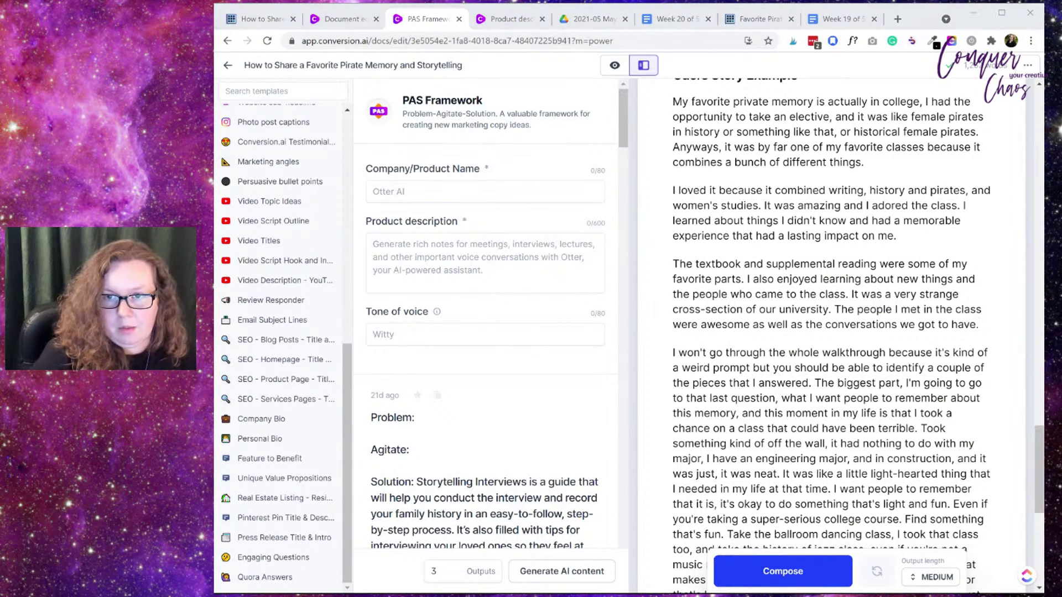
Step: Split the story example's fourth paragraph so that a new paragraph starts at "I want people to remember"
left_click(399, 22)
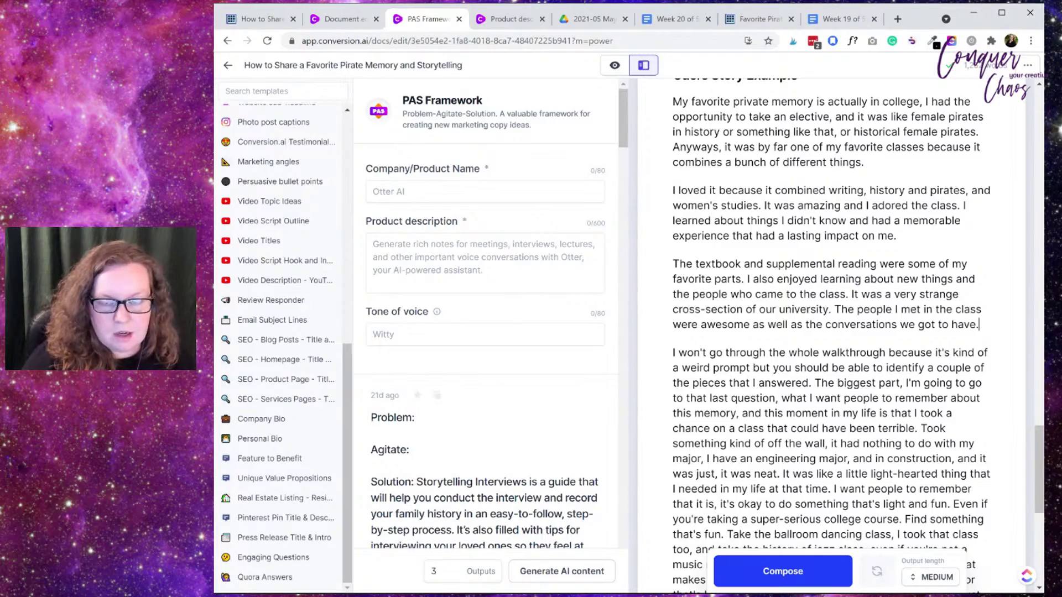
scroll(829, 332, "up", 1)
scroll(829, 332, "up", 4)
scroll(830, 332, "down", 8)
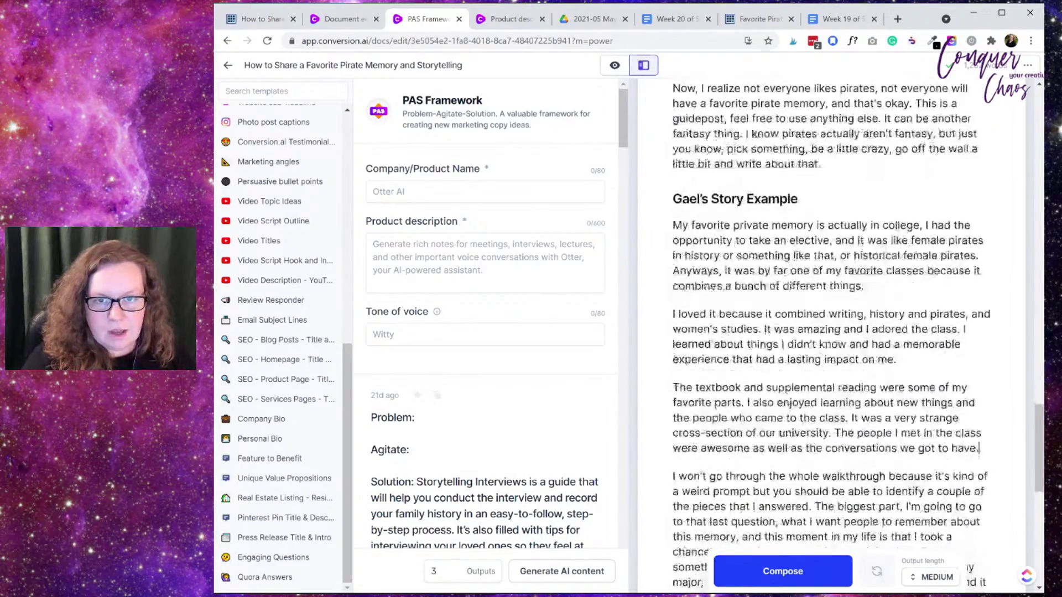
scroll(830, 332, "up", 2)
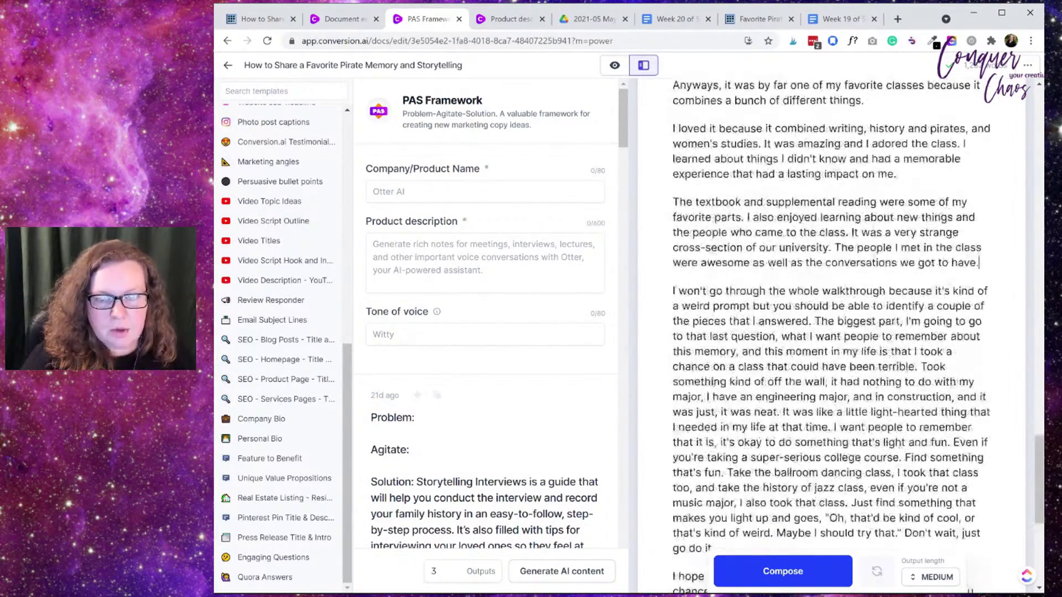
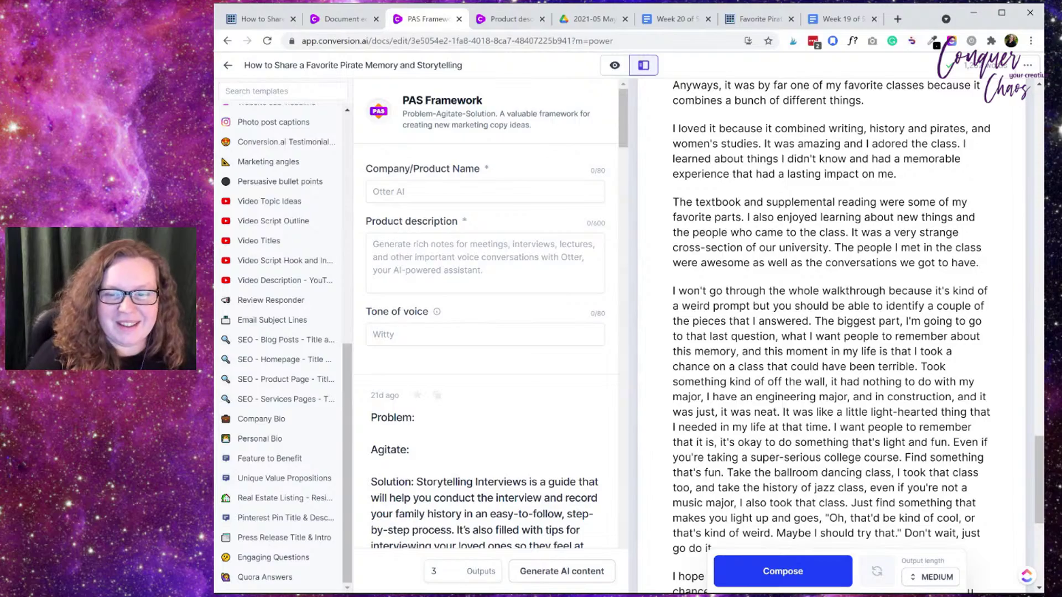
scroll(830, 332, "down", 2)
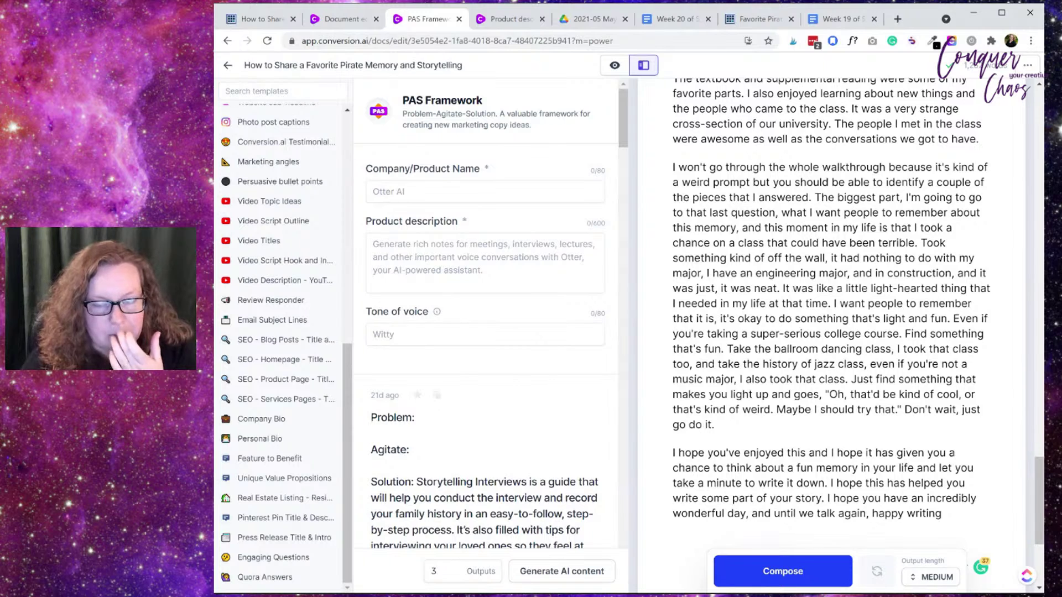
left_click(834, 304)
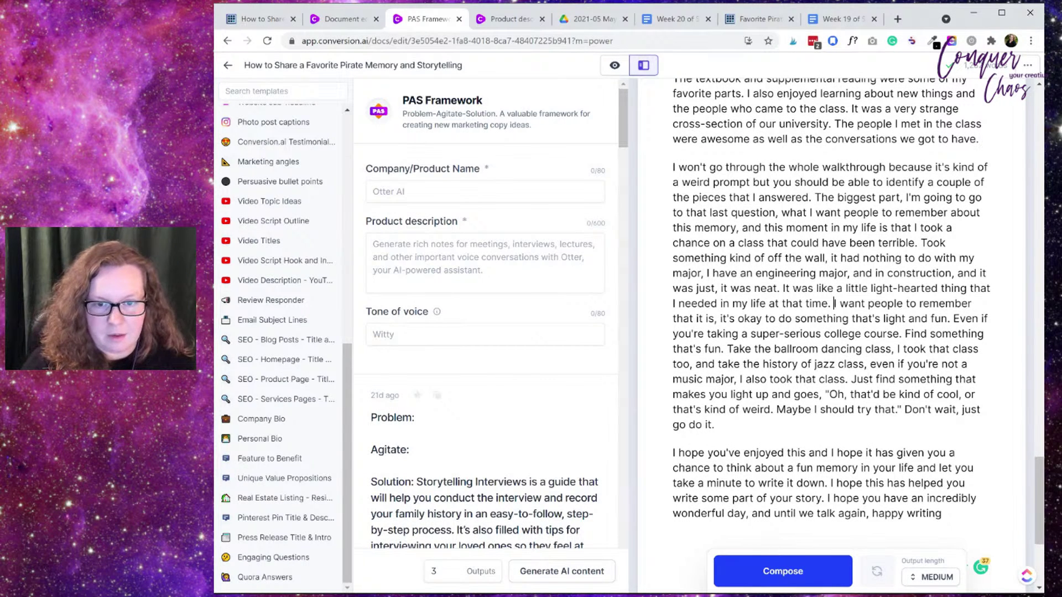
key("Return")
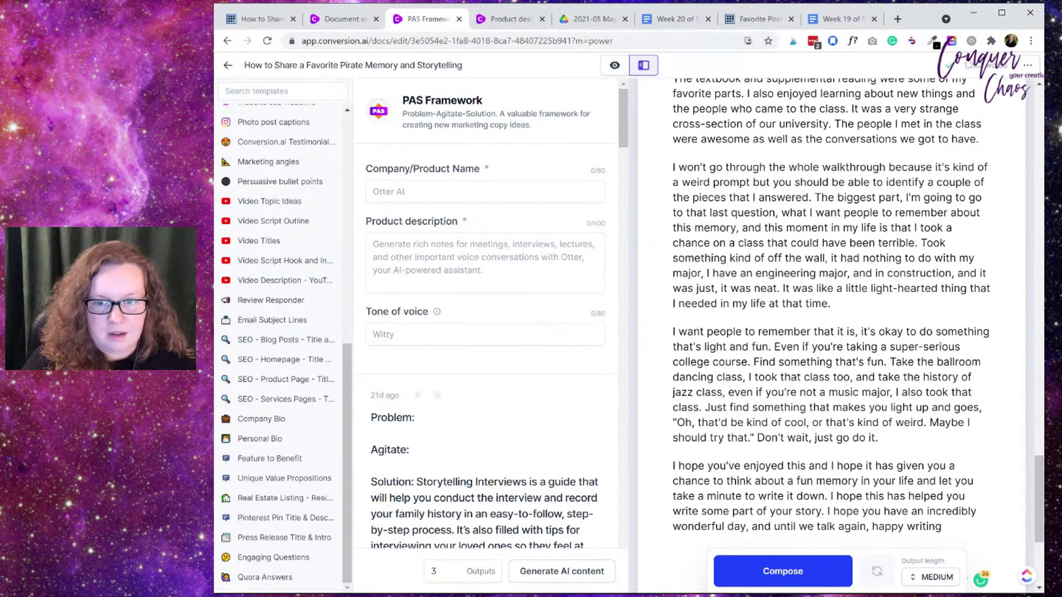
Step: Delete "it is," so the new paragraph's opening reads "I want people to remember that it's okay"
key("BackSpace")
key("BackSpace")
key("BackSpace")
key("BackSpace")
key("BackSpace")
key("BackSpace")
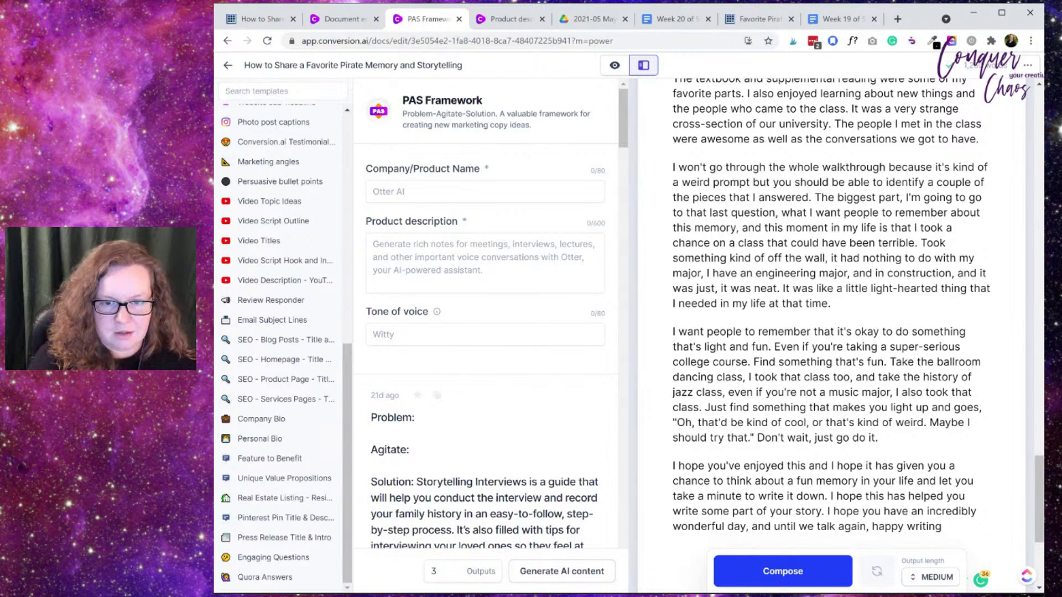
Step: Enclose "I took that class too" in parentheses after "dancing class", removing the comma before it, in the paragraph starting "I want people to remember"
key("Down")
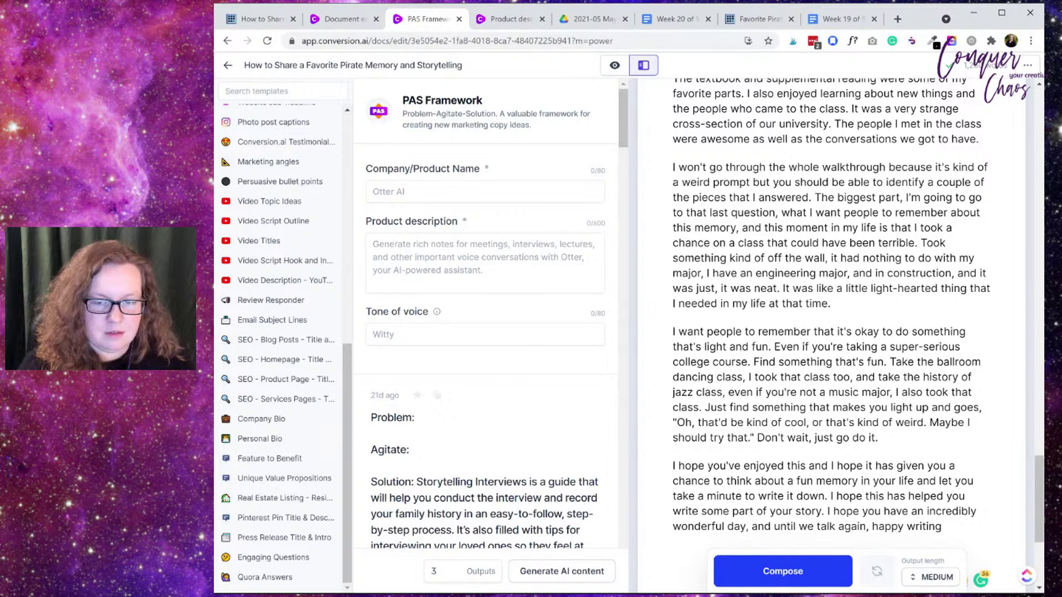
key("BackSpace")
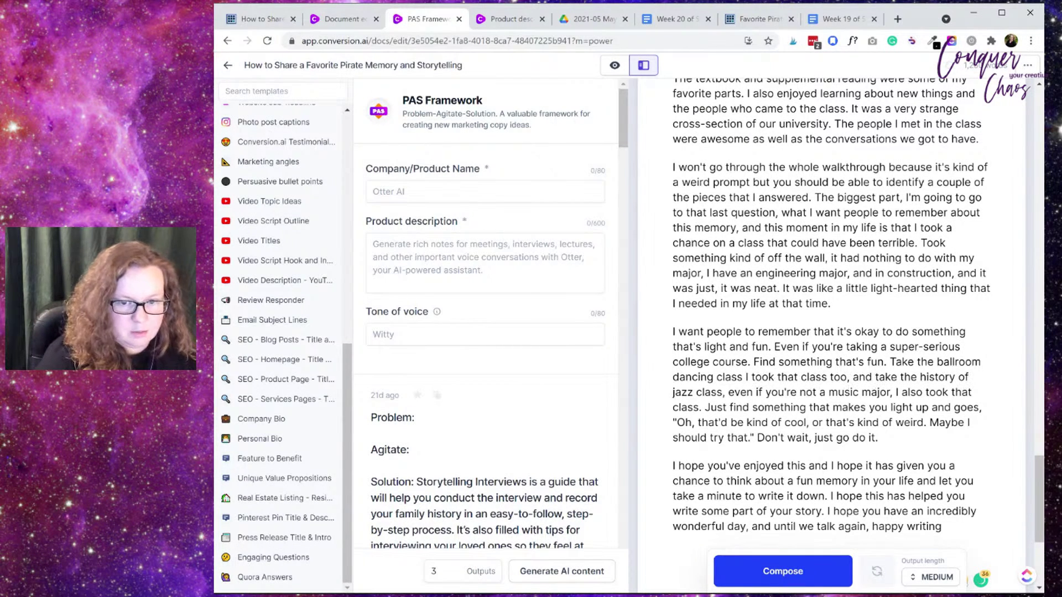
type("(")
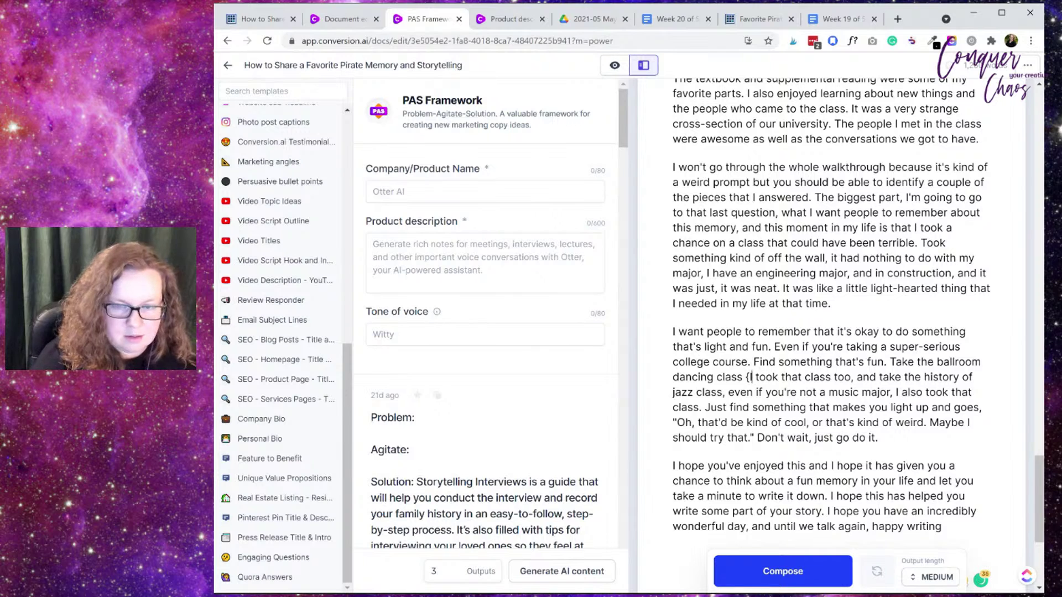
key("BackSpace")
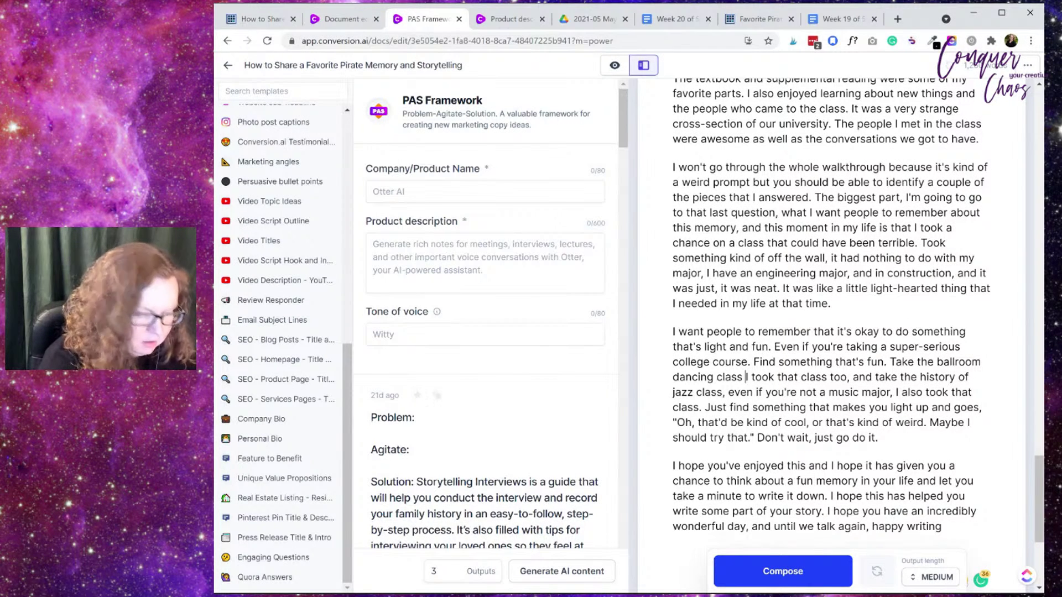
type("(")
key("Right")
key("Right")
key("Right")
key("Right")
key("Right")
key("Right")
key("Right")
key("Right")
key("Right")
key("Right")
key("Right")
key("Right")
key("Right")
key("Right")
key("Right")
key("Right")
key("Right")
key("Right")
key("Right")
key("Right")
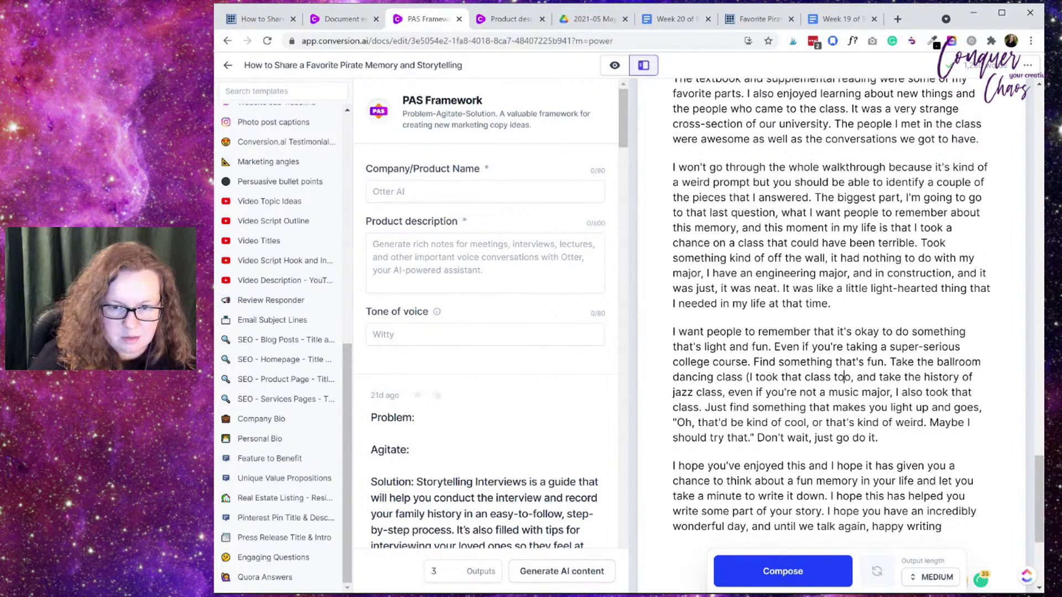
type(")")
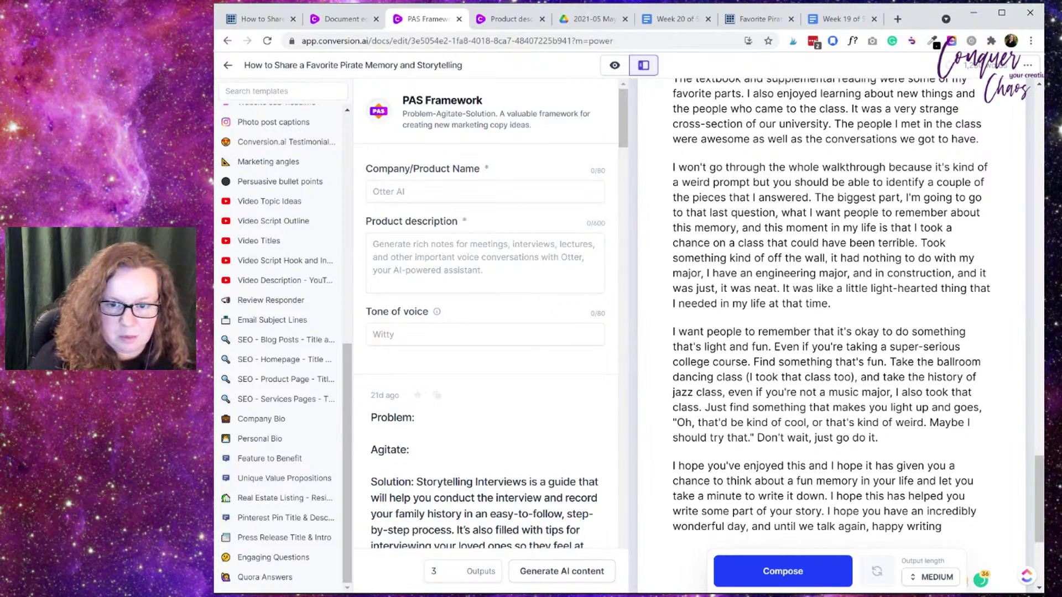
left_click(871, 392)
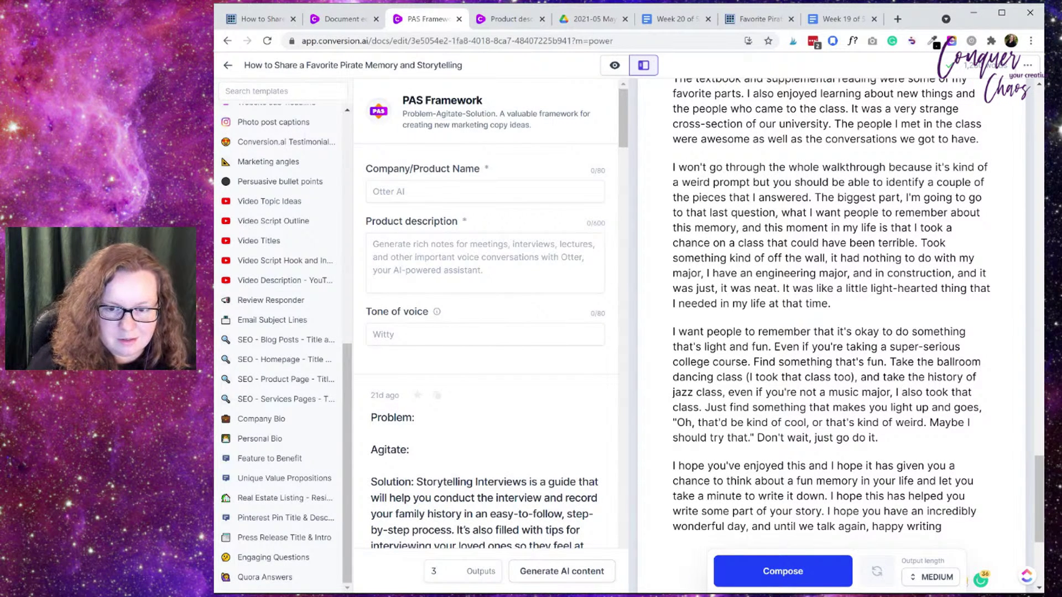
left_click(698, 408)
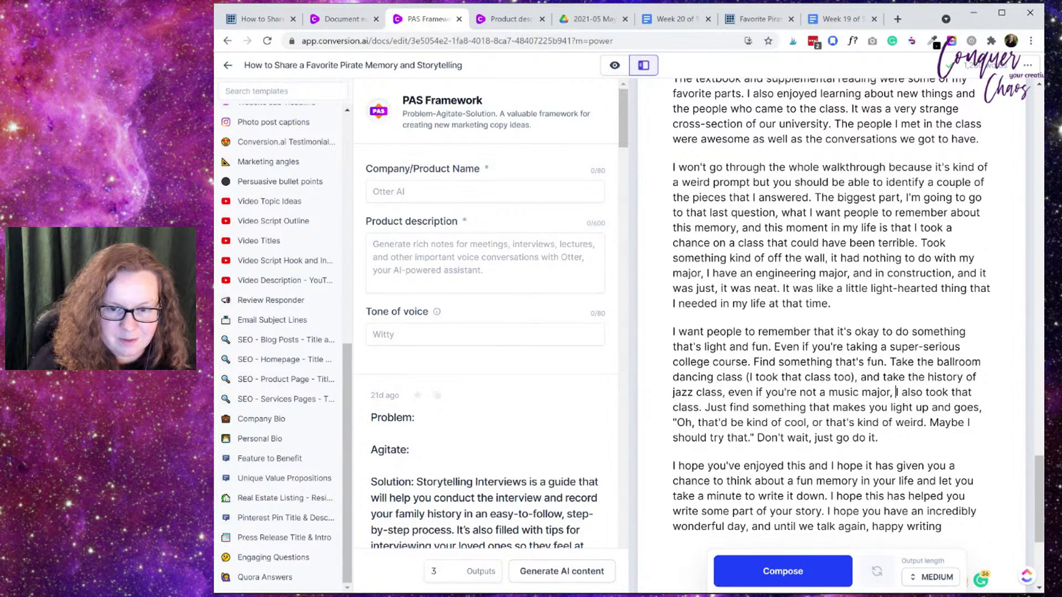
left_click(753, 422)
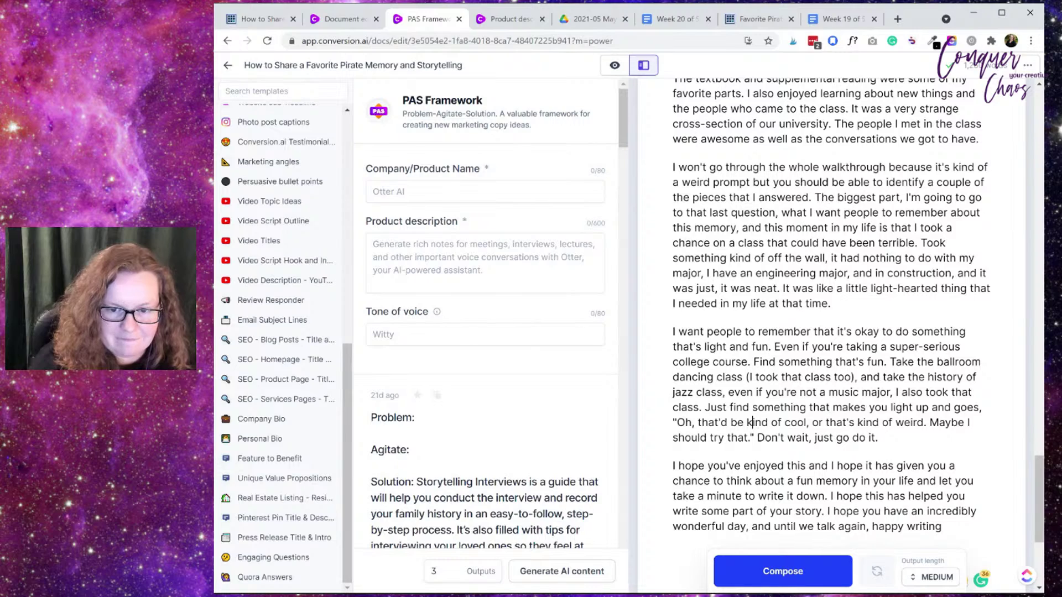
Step: Delete the closing paragraph that begins "I hope you've enjoyed this" and ends with "happy writing"
scroll(829, 304, "down", 5)
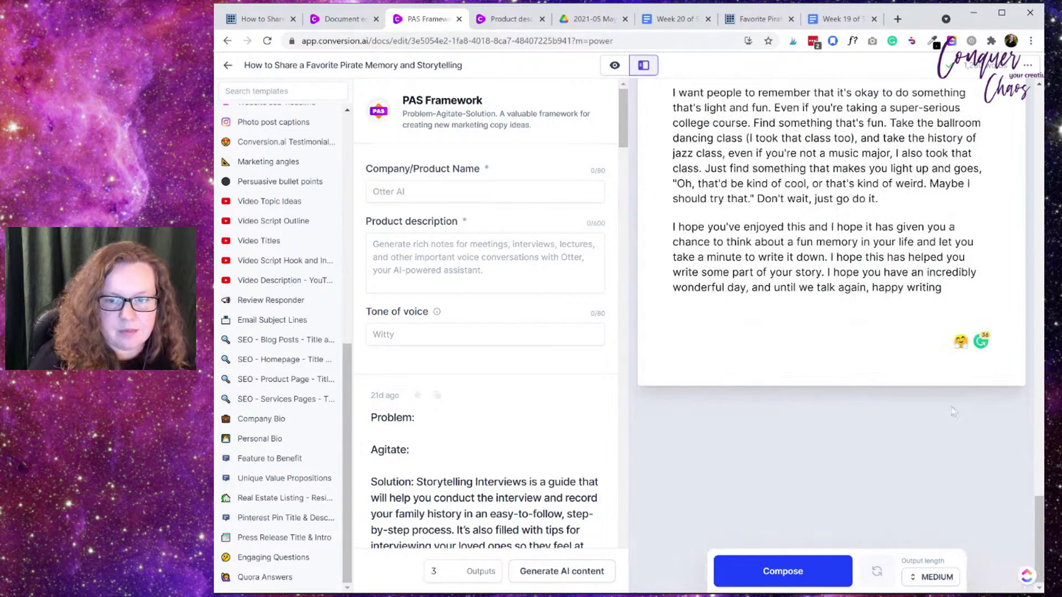
scroll(830, 304, "up", 3)
left_click_drag(942, 411, 672, 350)
key("BackSpace")
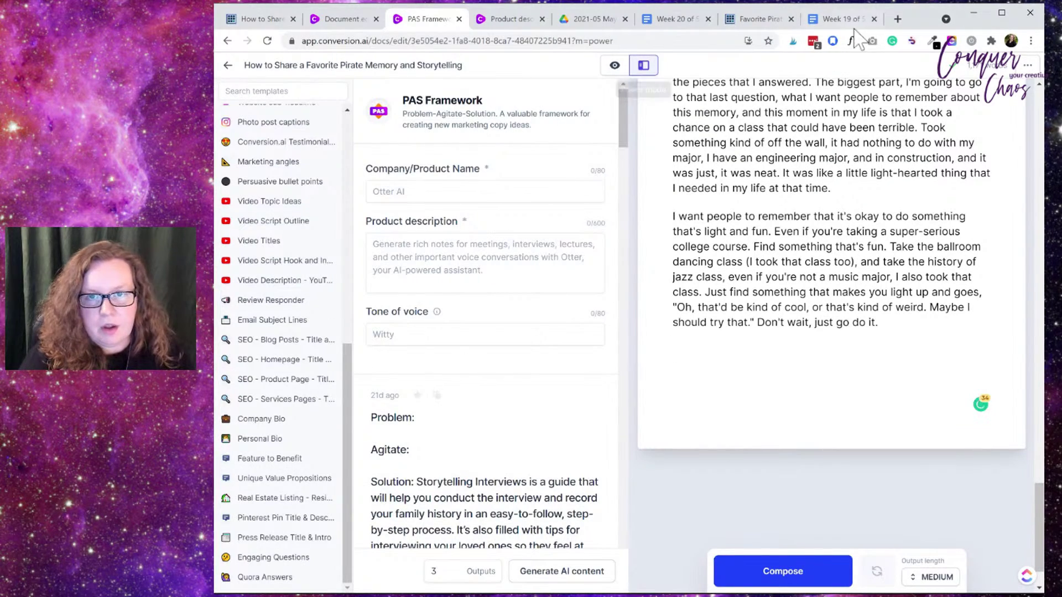
Step: Copy the "Keep on Writing" heading and its two paragraphs from the published apple memory article to the end of the pirate draft
left_click(263, 19)
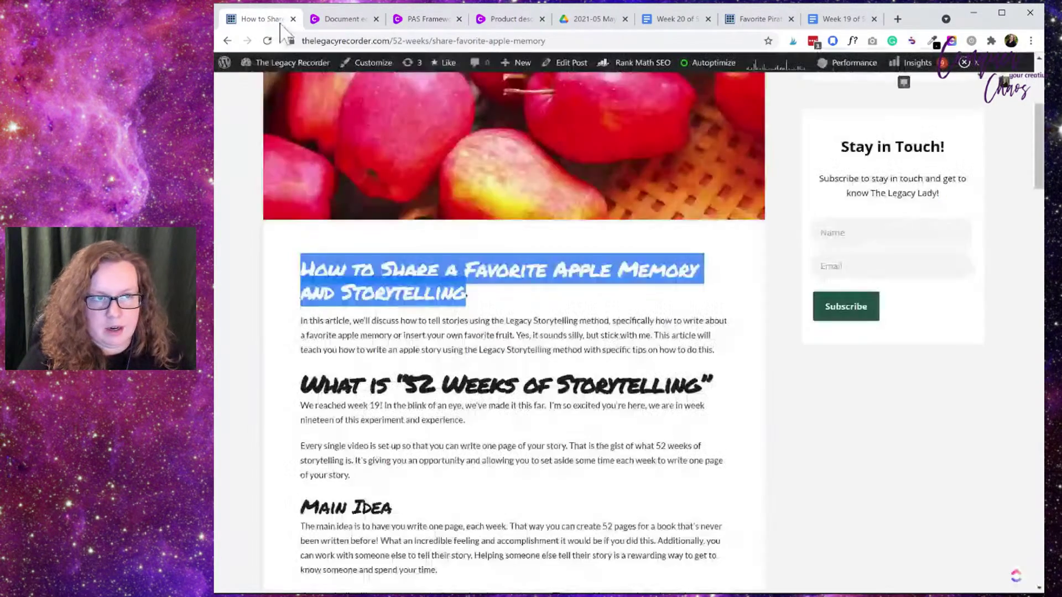
scroll(446, 394, "down", 5)
scroll(445, 394, "down", 10)
scroll(459, 395, "up", 15)
scroll(469, 398, "down", 1)
scroll(469, 398, "down", 10)
scroll(553, 360, "up", 12)
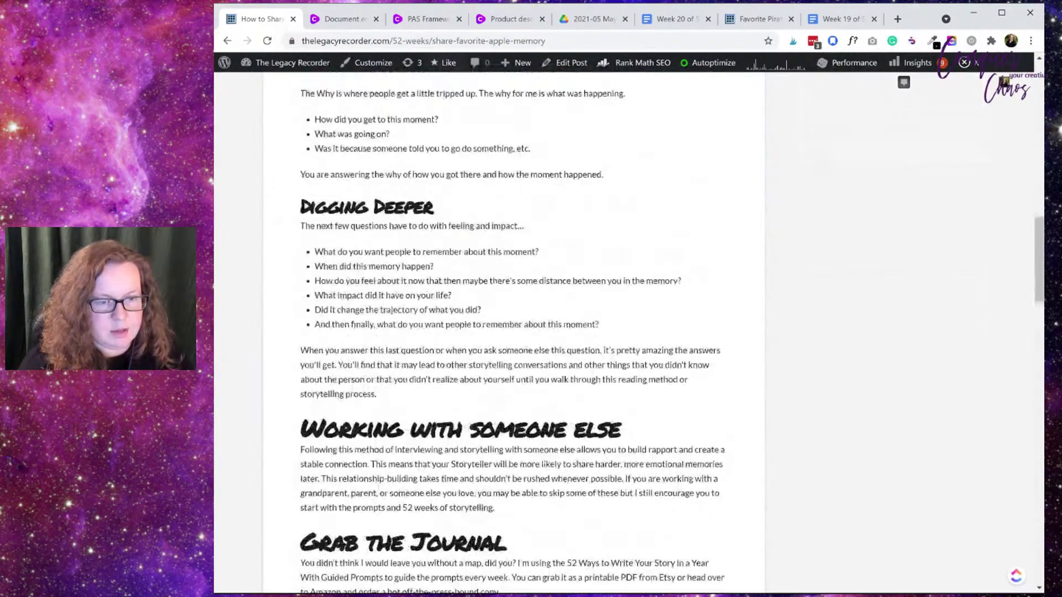
scroll(539, 221, "down", 4)
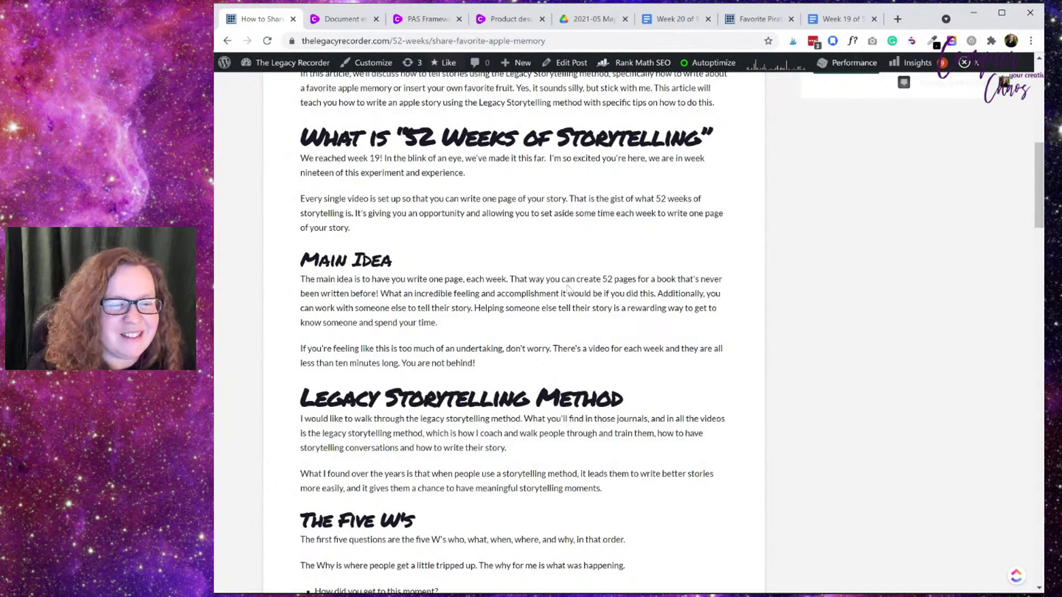
scroll(568, 289, "down", 4)
scroll(427, 425, "down", 3)
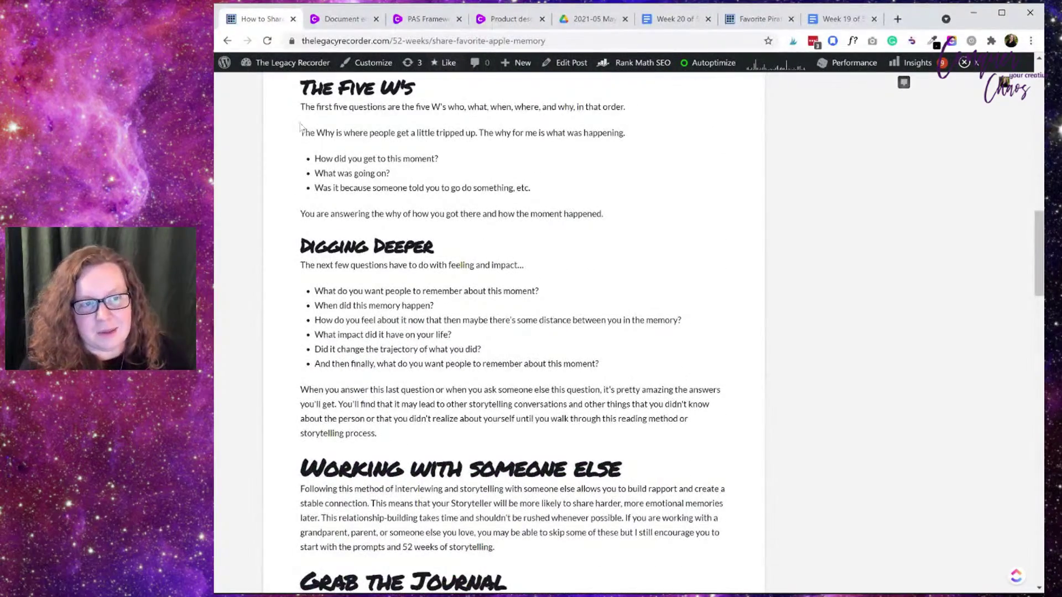
scroll(548, 337, "down", 1)
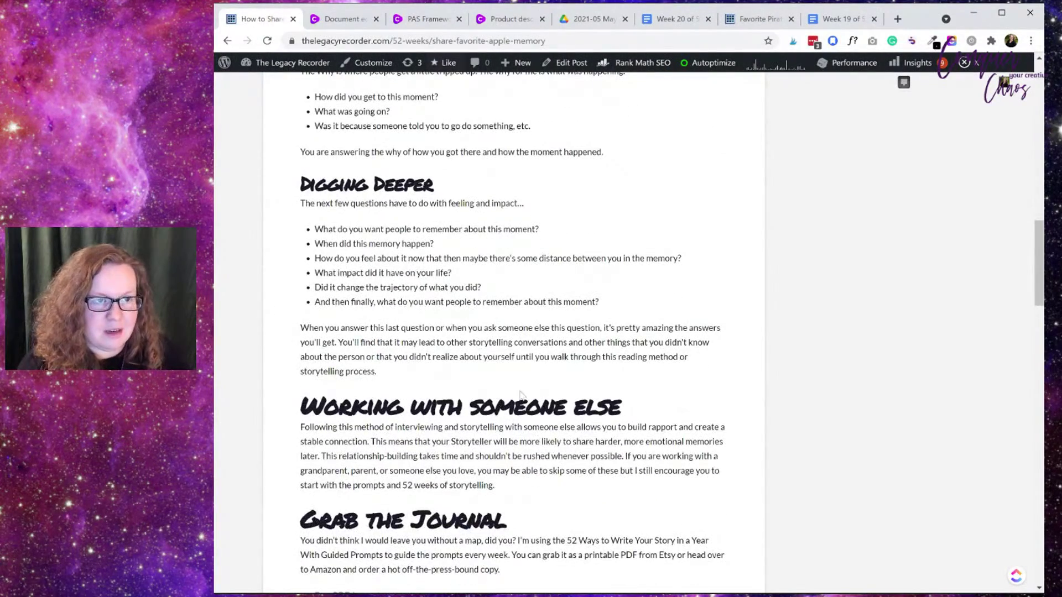
scroll(515, 354, "down", 5)
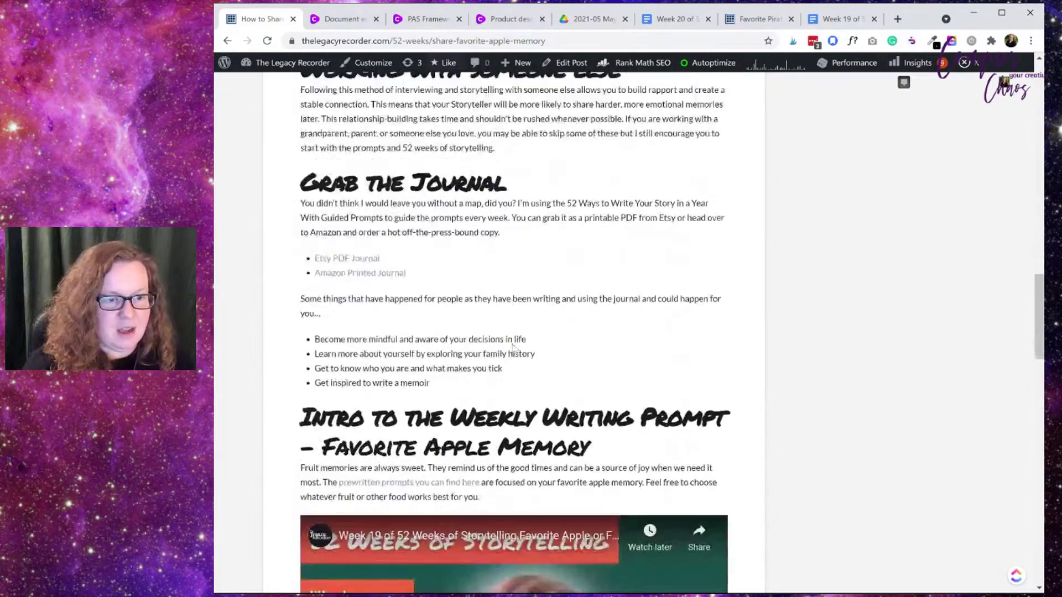
scroll(513, 347, "down", 13)
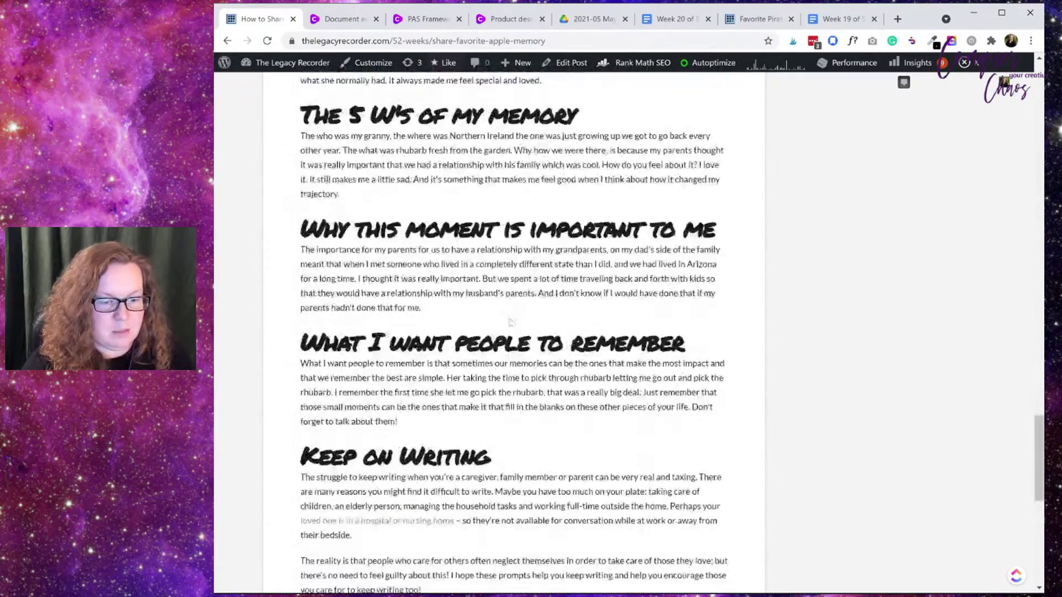
scroll(510, 322, "down", 2)
left_click_drag(299, 317, 550, 473)
key("ctrl+c")
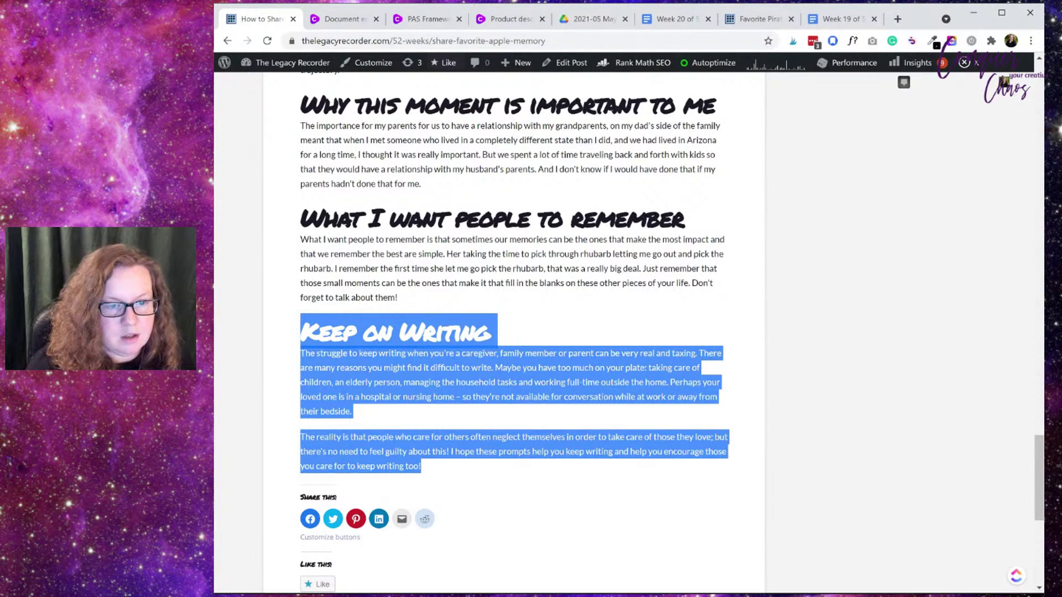
left_click(436, 20)
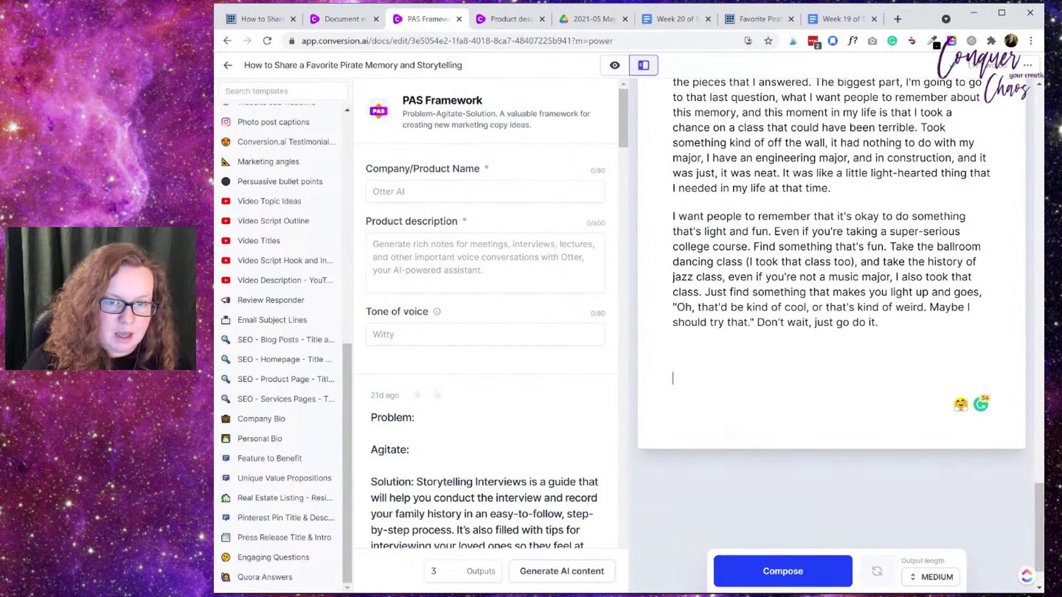
key("ctrl+v")
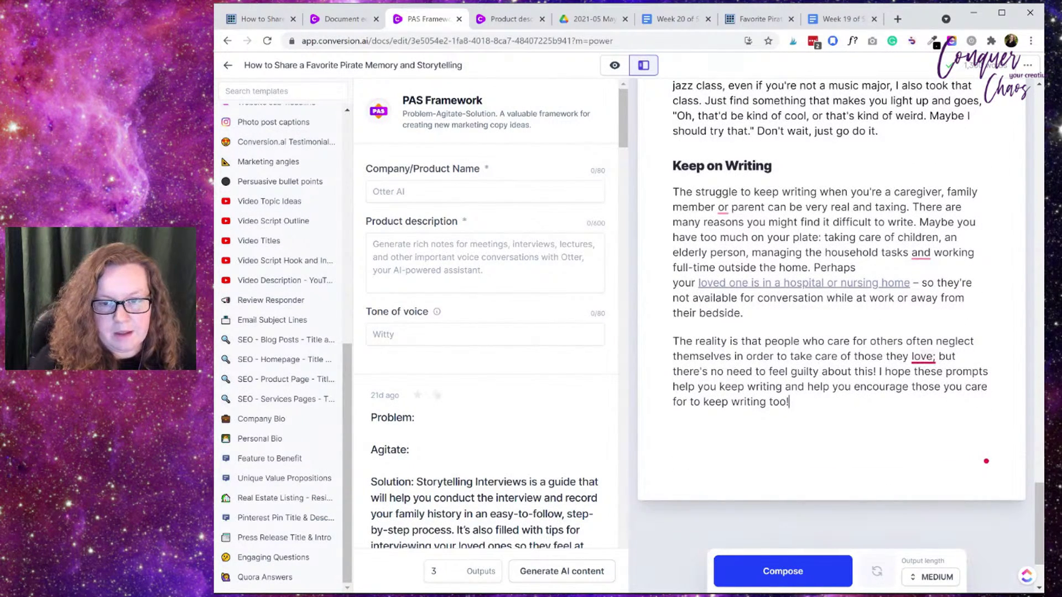
left_click(763, 356)
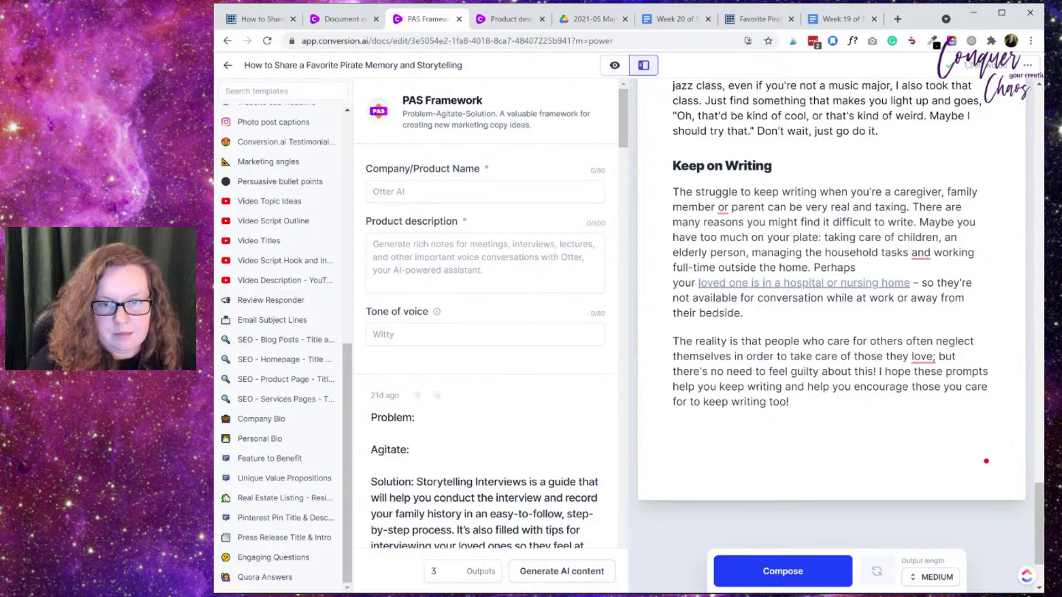
Step: Open the SEO template for blog post titles and meta descriptions beside the draft
scroll(986, 461, "up", 15)
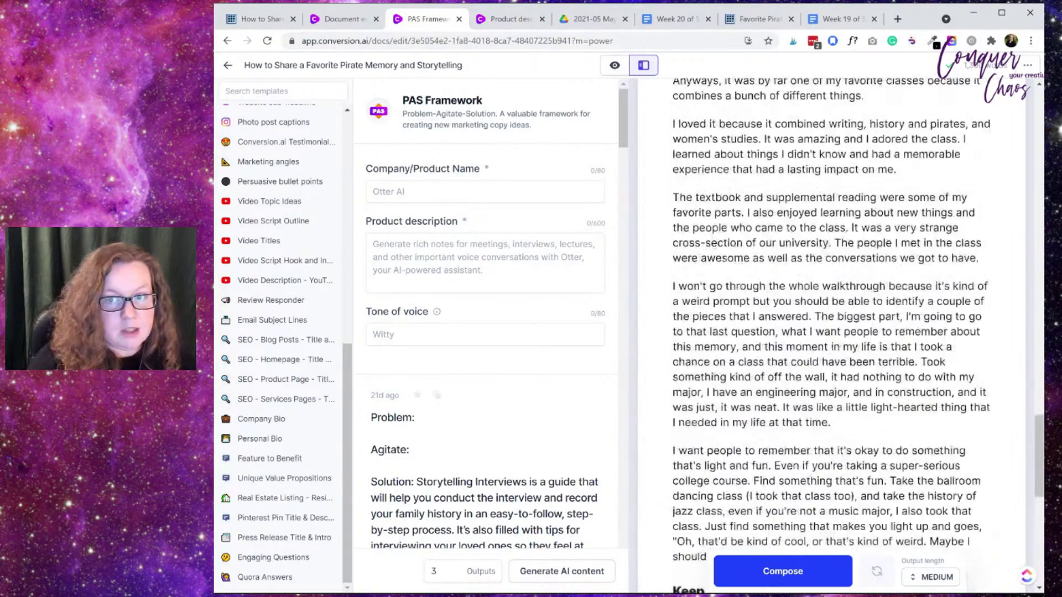
scroll(830, 332, "up", 8)
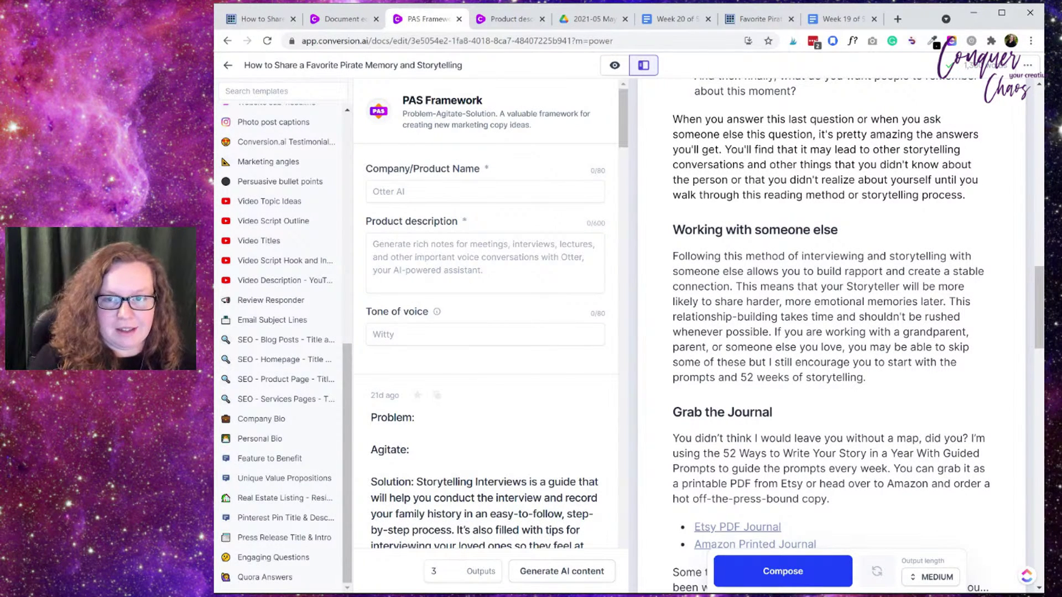
left_click_drag(1040, 313, 1040, 133)
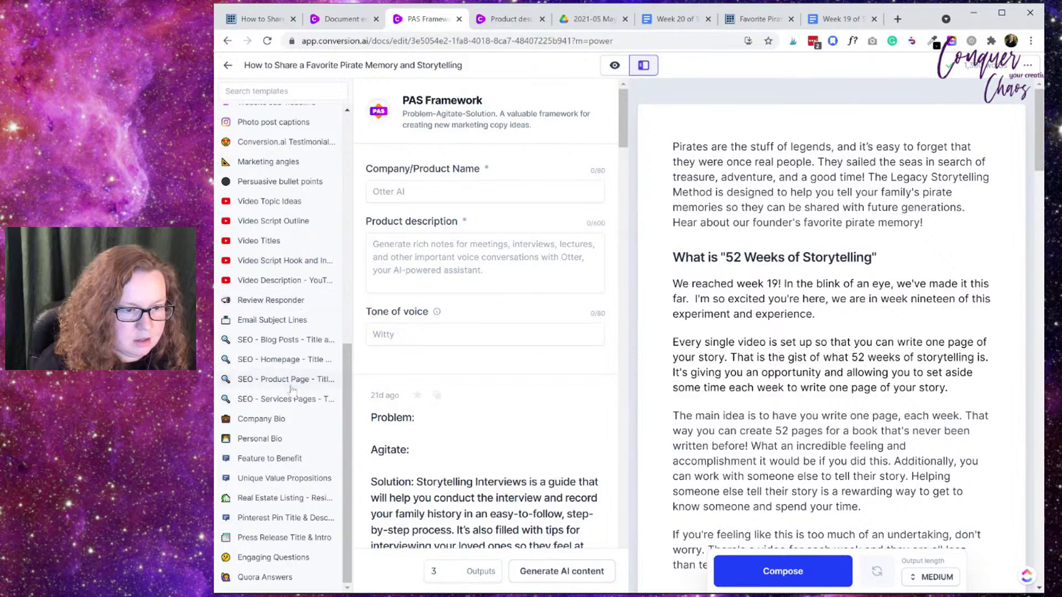
left_click(291, 343)
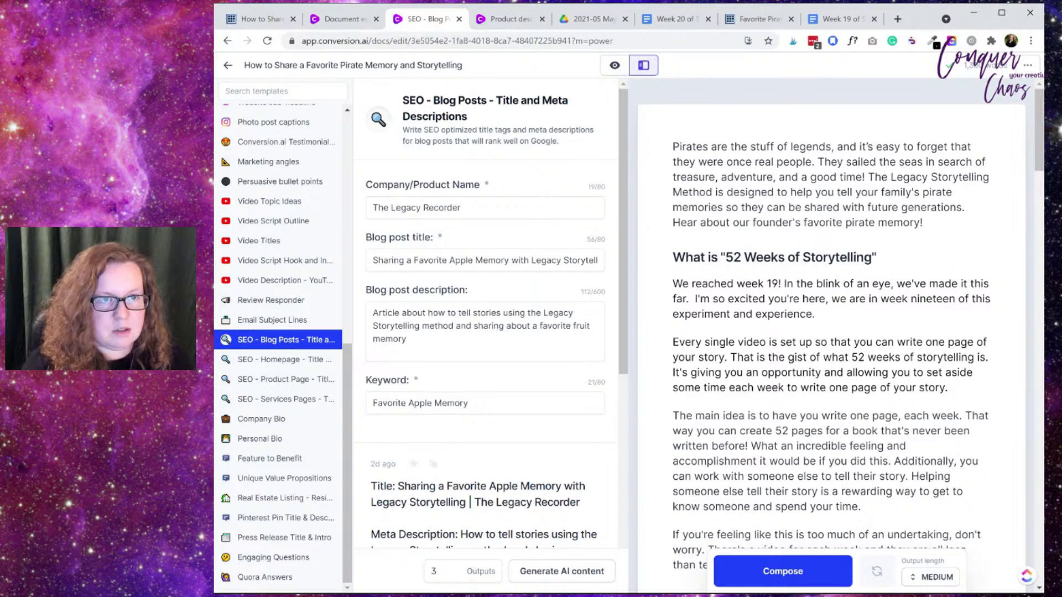
Step: Set the template's blog post title to the document settings title, "How to Share a Favorite Pirate Memory and Storytelling"
left_click(1031, 67)
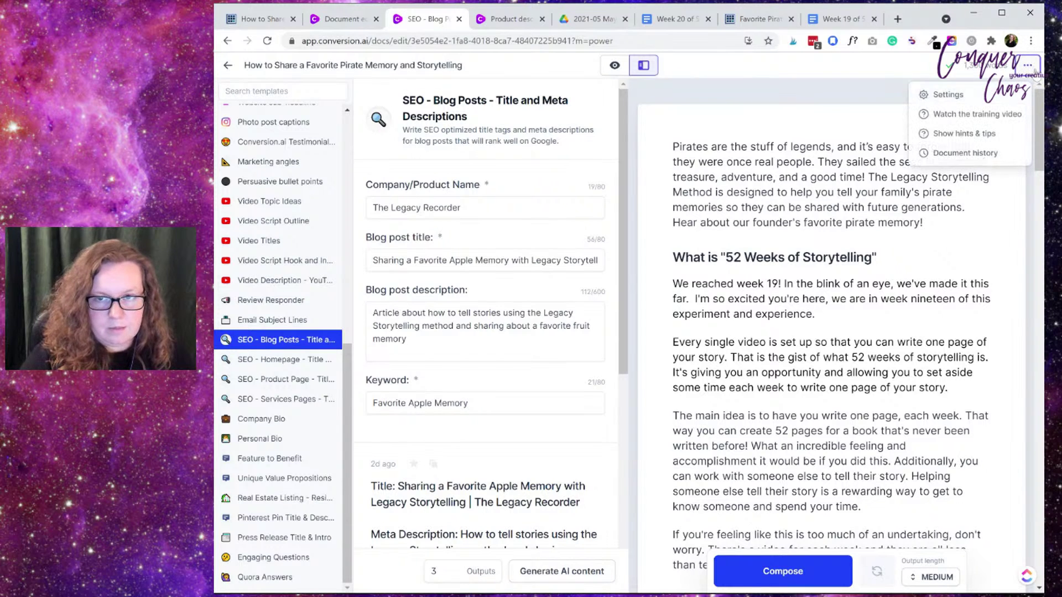
left_click(947, 95)
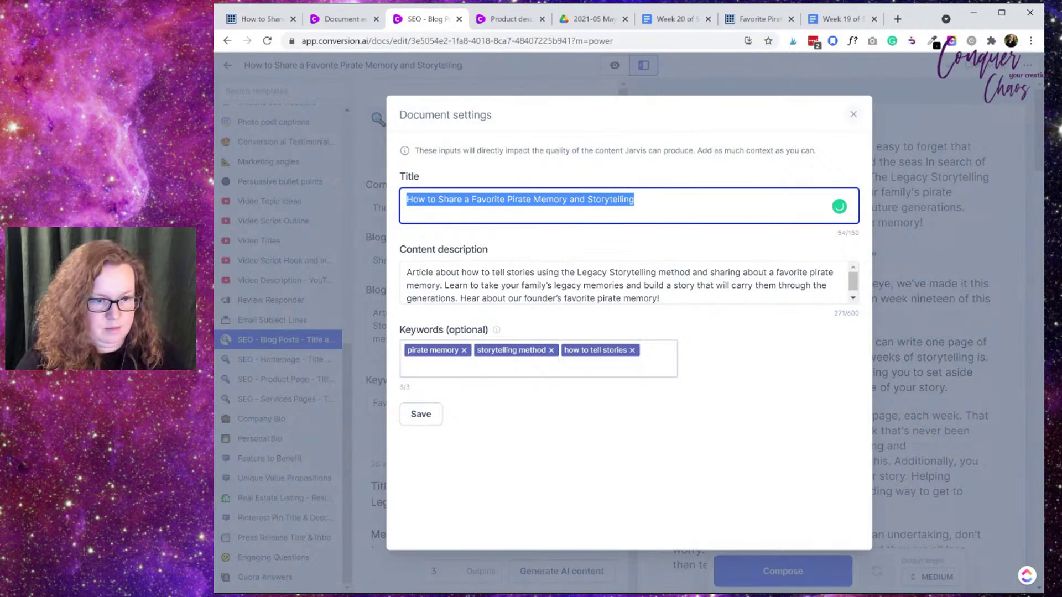
left_click(897, 190)
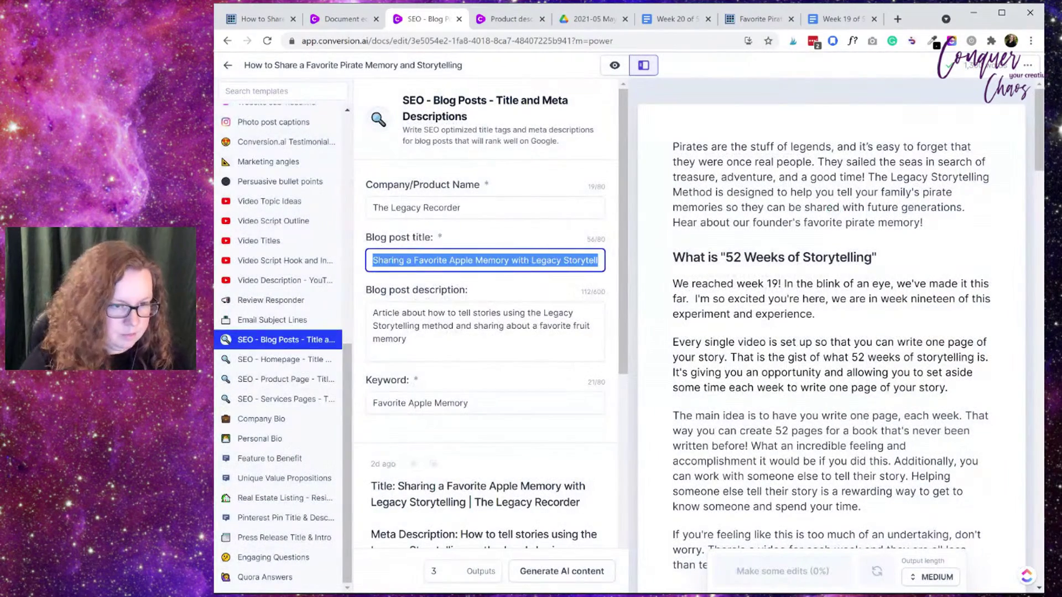
type("How to Share a Favorite Pirate Memory and Storytelling")
Step: Replace the template's blog post description with the content description copied from the document settings
left_click(1027, 66)
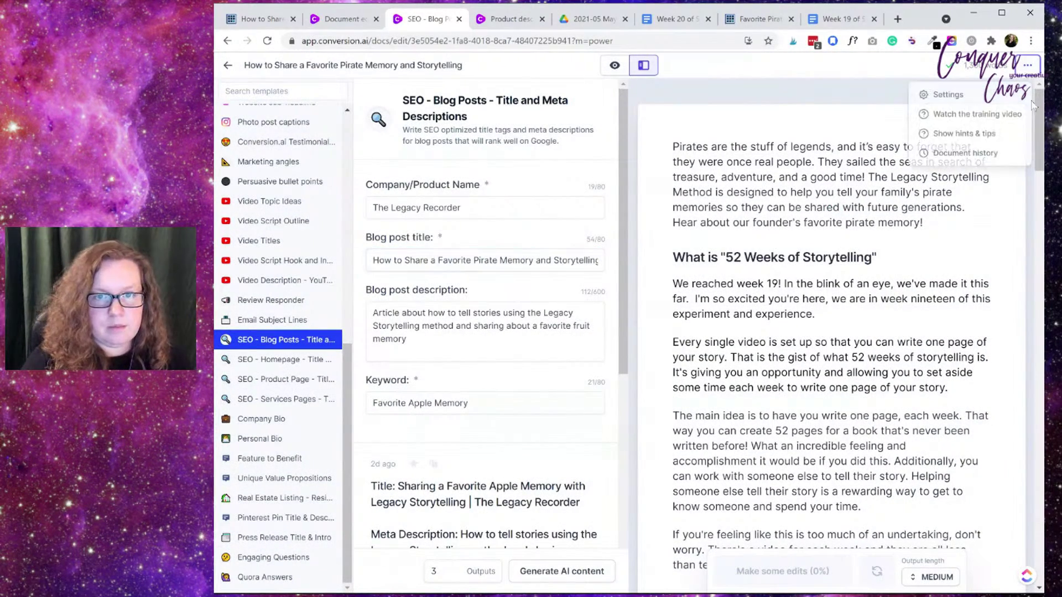
left_click(950, 88)
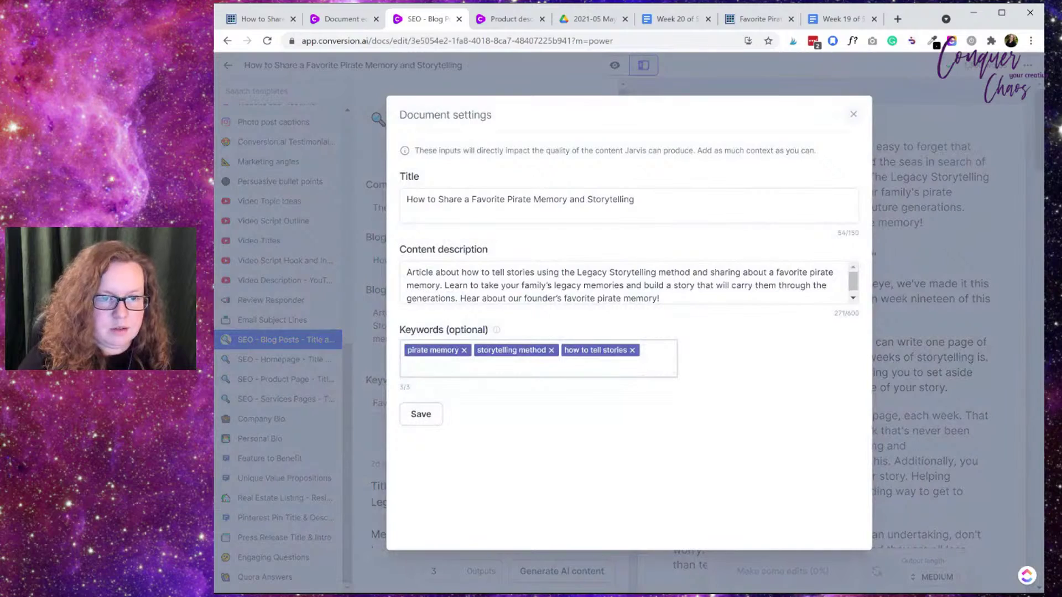
triple_click(655, 266)
key("ctrl+c")
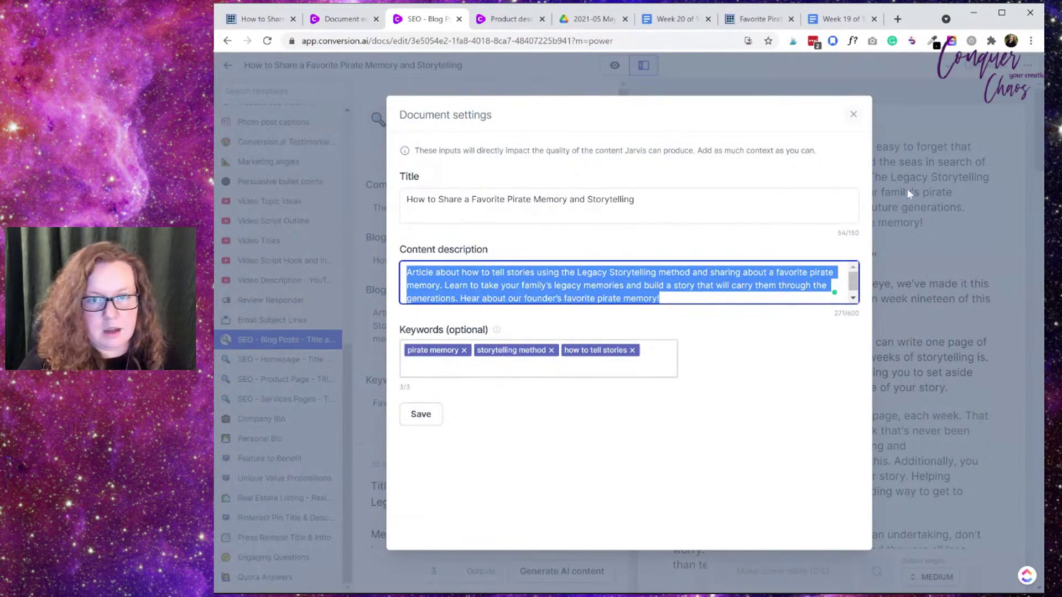
left_click(927, 184)
triple_click(407, 327)
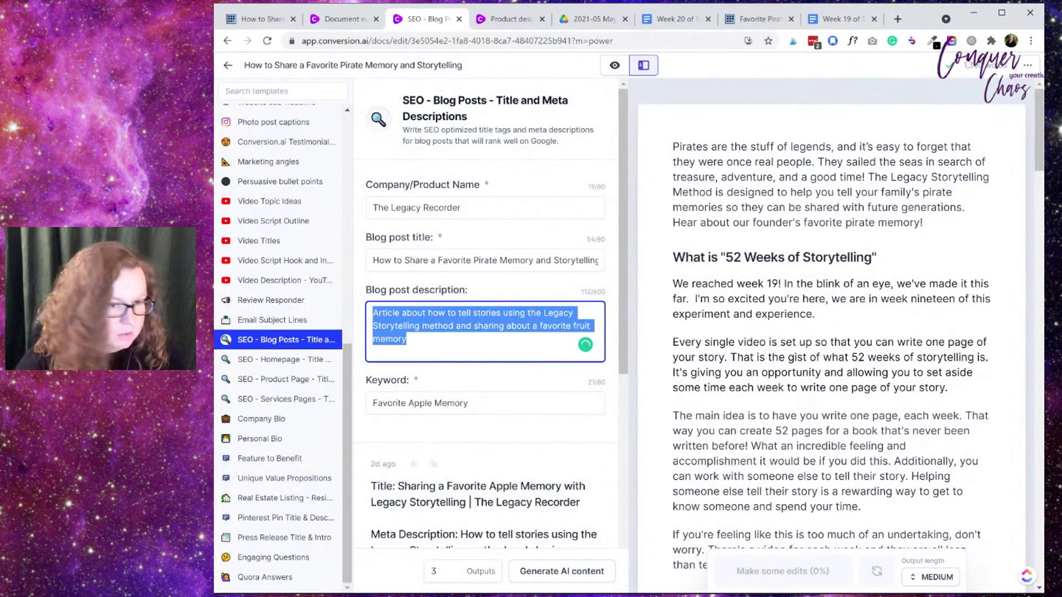
key("ctrl+v")
Step: Set the template's keyword to "Favorite Pirate Memory"
double_click(430, 439)
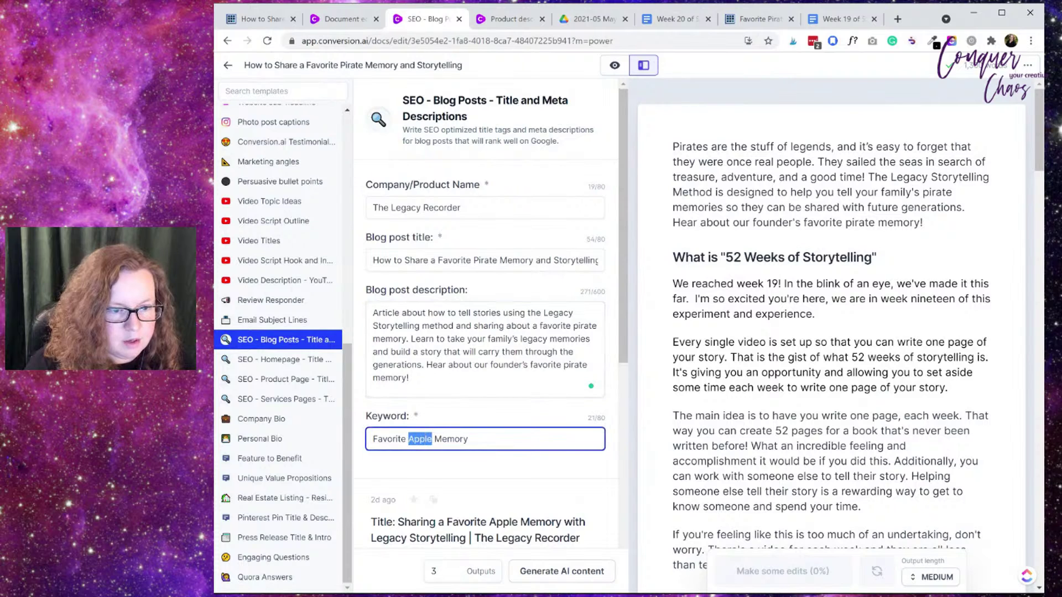
type("Pirava")
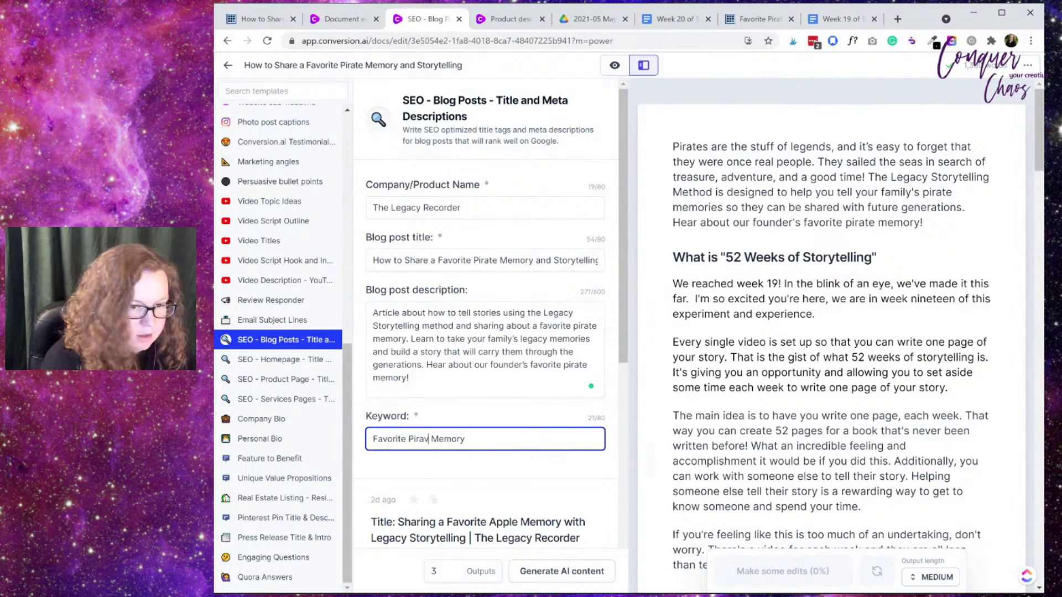
key("BackSpace")
key("BackSpace")
key("BackSpace")
key("BackSpace")
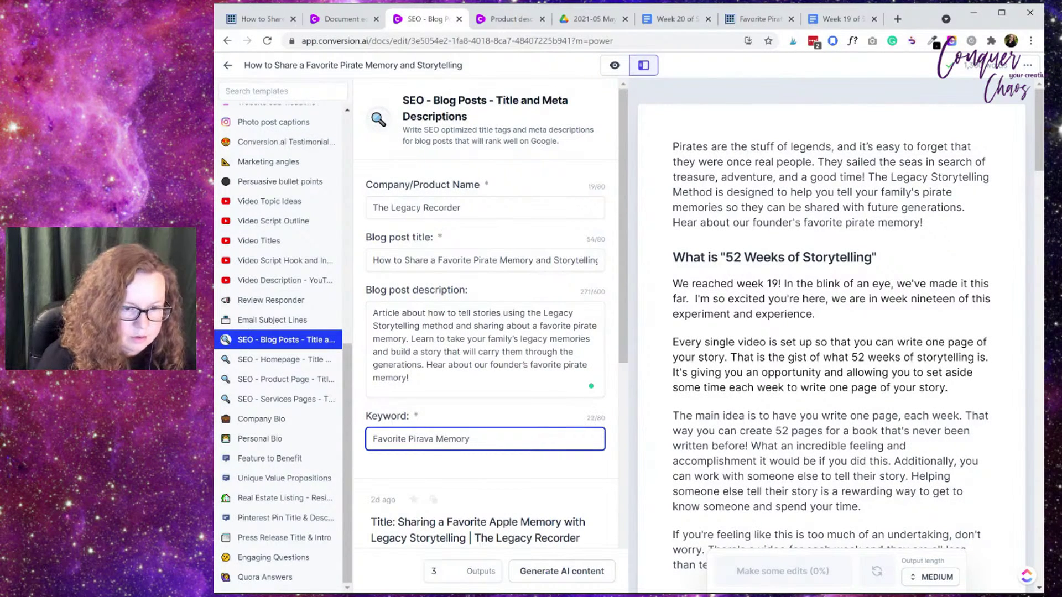
type("rate")
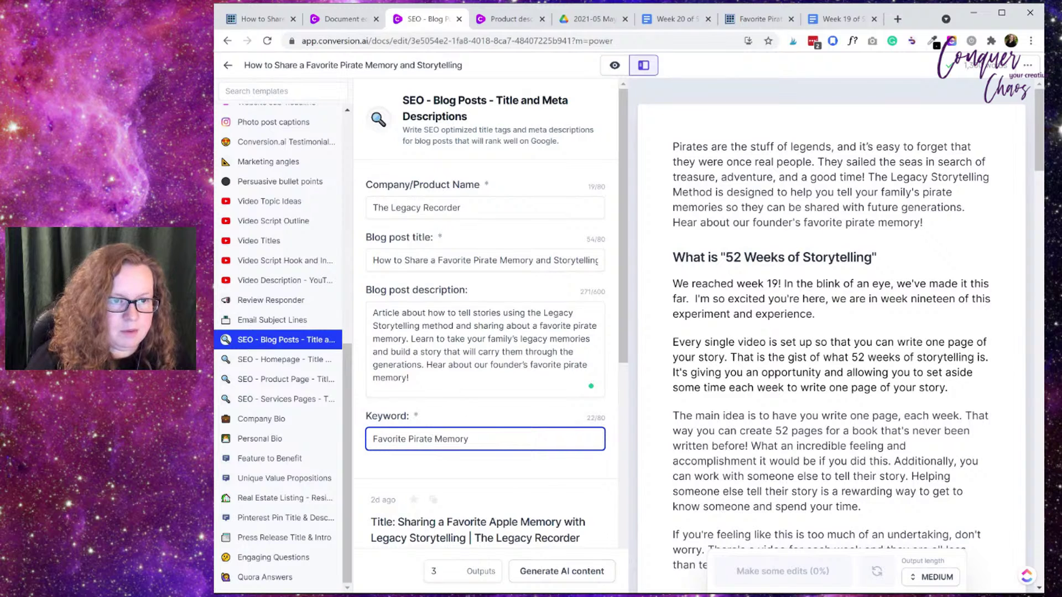
key("ctrl+a")
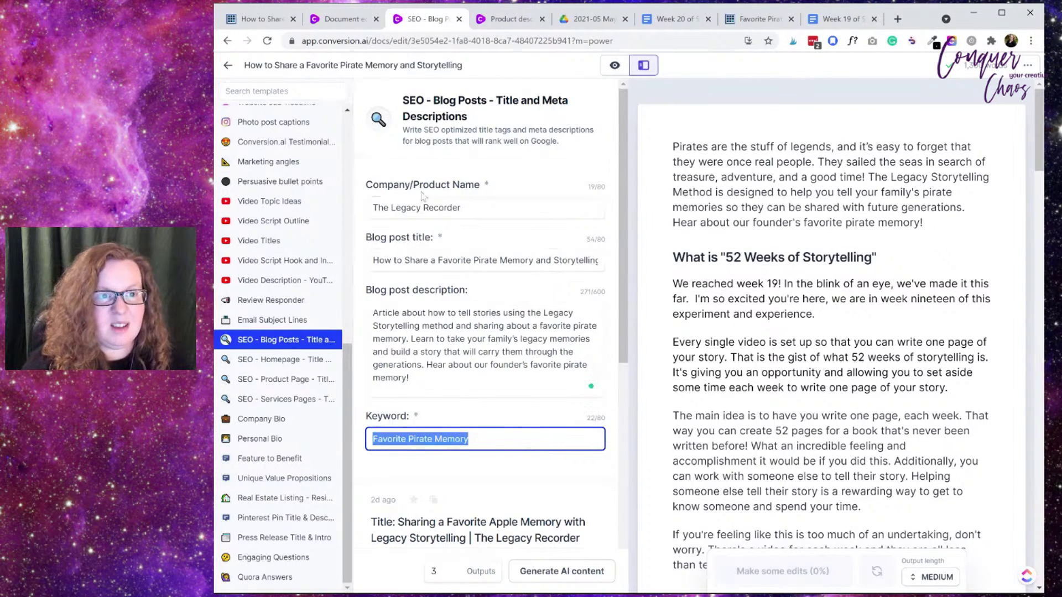
Step: Check the opening paragraphs of the apple memory article and return to the pirate draft
left_click(341, 19)
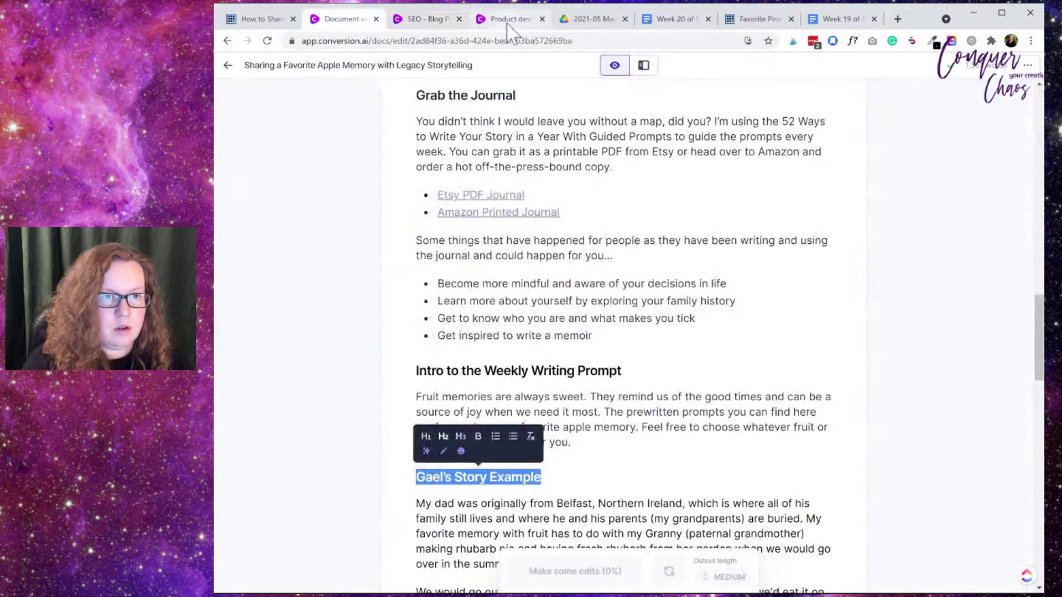
left_click(510, 18)
left_click(442, 40)
left_click(415, 19)
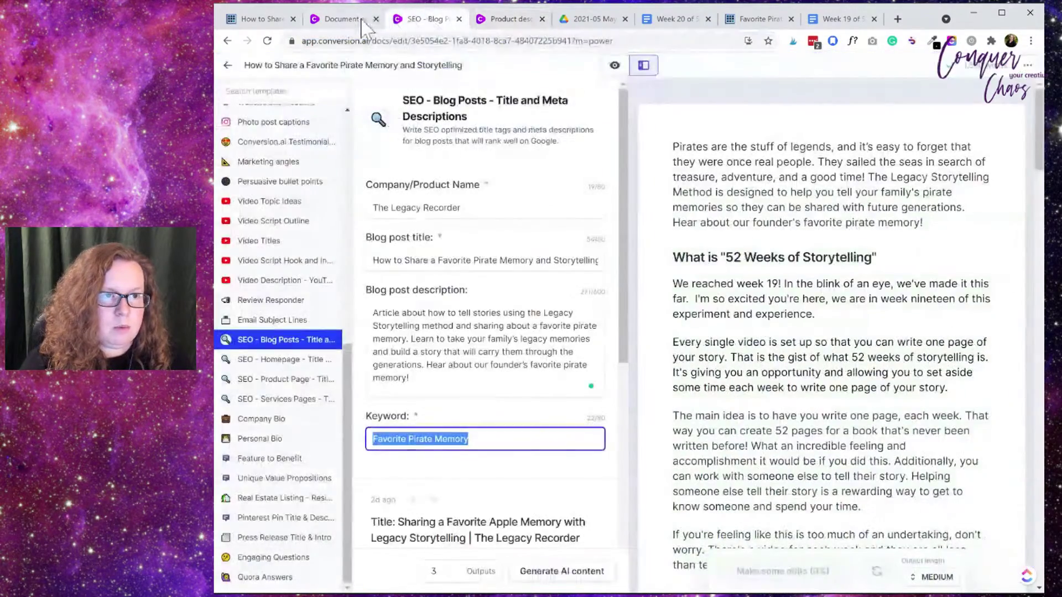
left_click(342, 19)
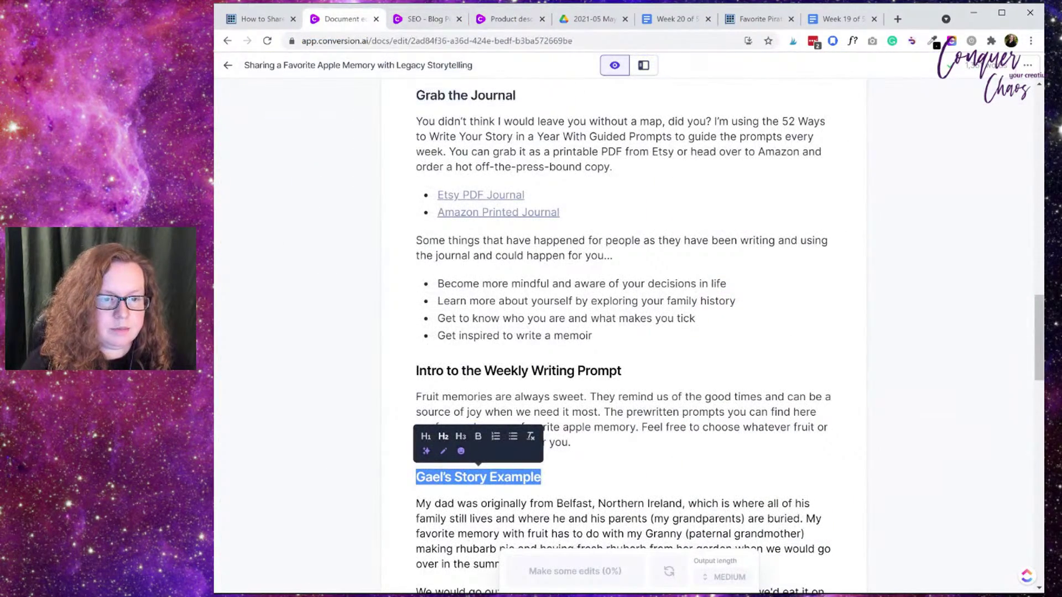
scroll(623, 332, "up", 20)
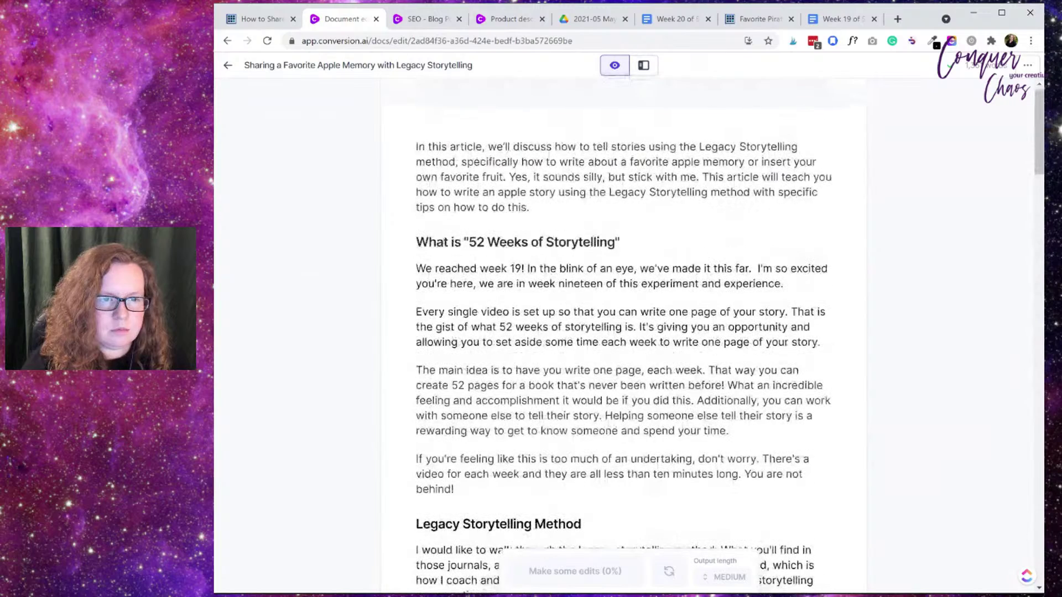
left_click(422, 24)
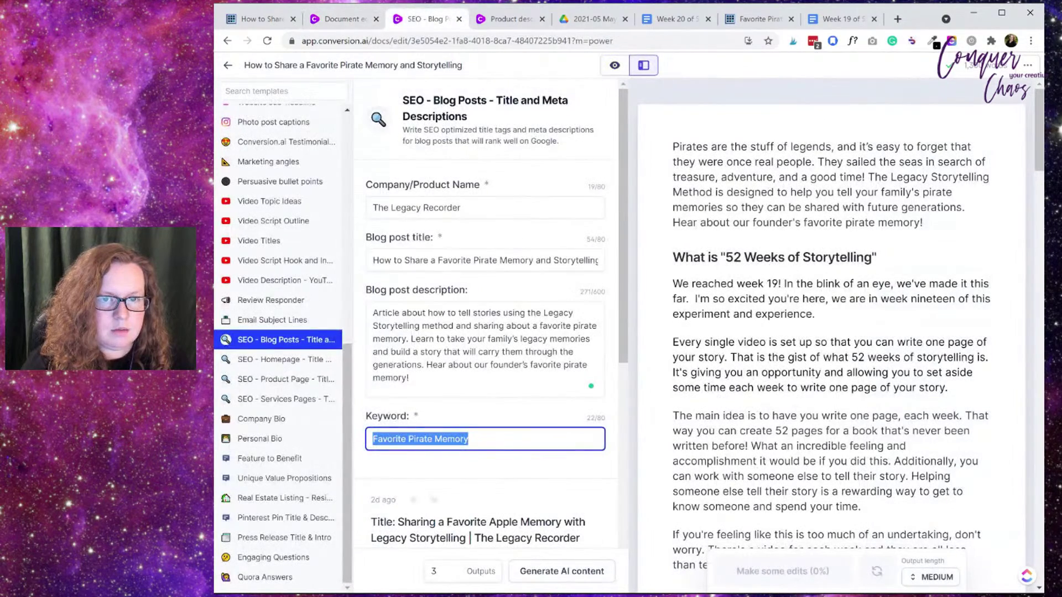
Step: Change the week number to 20 in the first sentence under "What is "52 Weeks of Storytelling""
left_click(769, 283)
key("BackSpace")
key("Delete")
type("20")
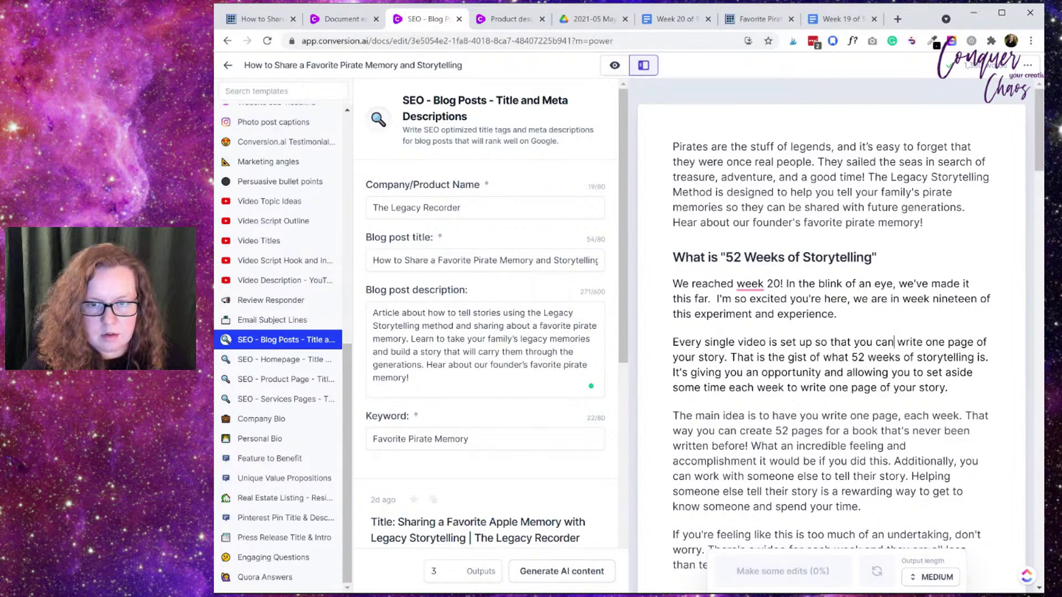
Step: Delete the first paragraph under "What is "52 Weeks of Storytelling"", about reaching this week of the experiment
left_click_drag(840, 314, 673, 283)
key("BackSpace")
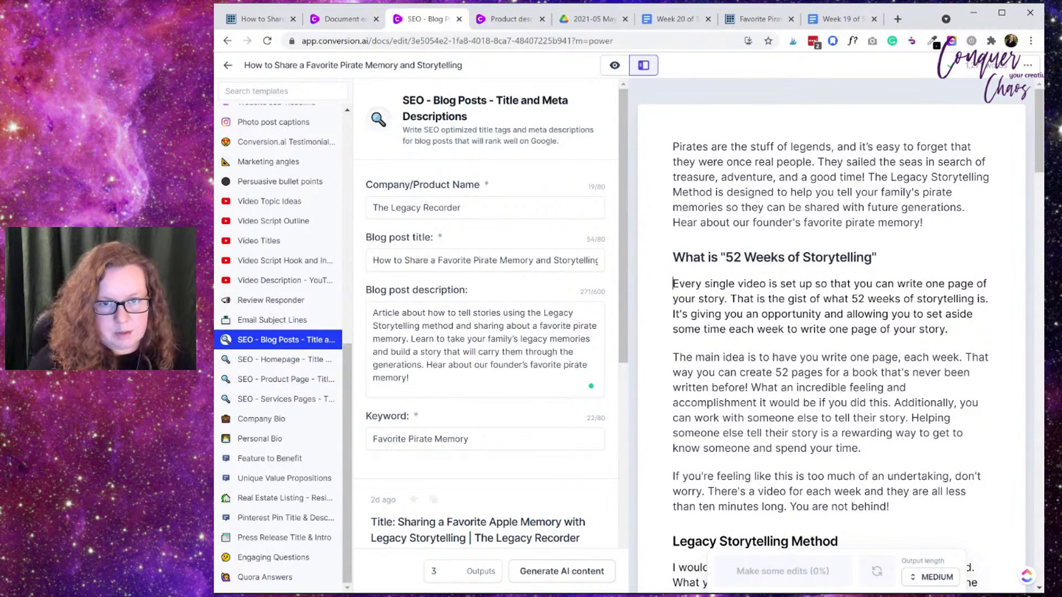
scroll(841, 334, "down", 2)
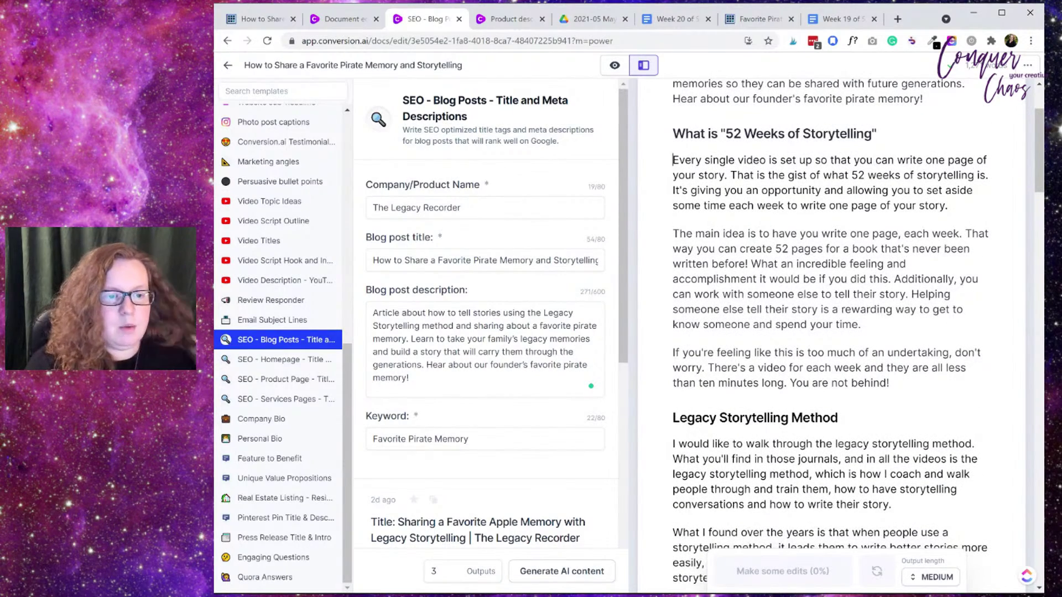
scroll(492, 314, "down", 4)
scroll(491, 314, "up", 4)
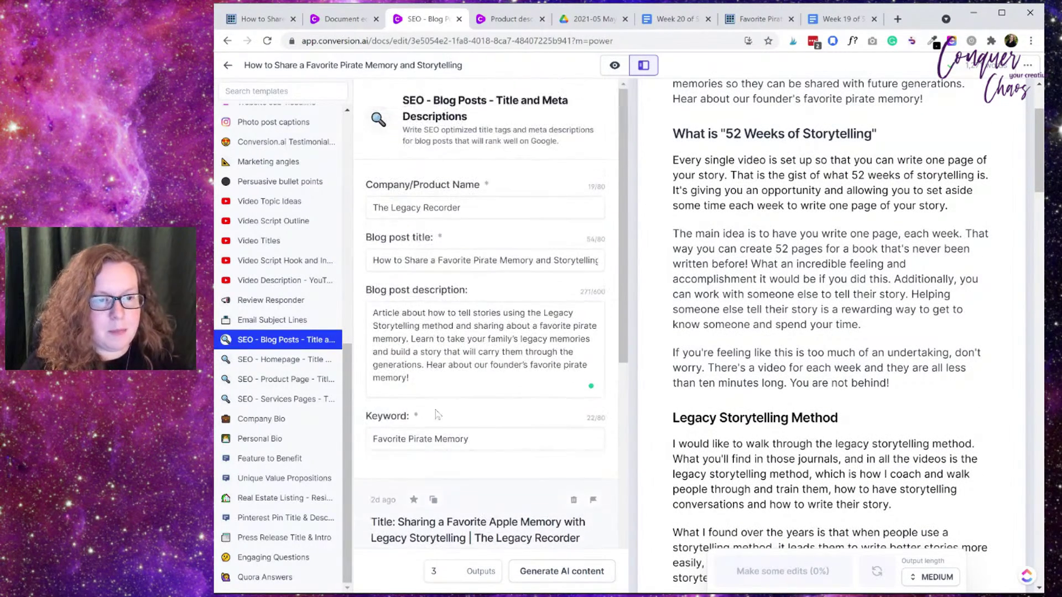
Step: Generate three SEO title and meta description outputs, and add blank lines above the draft's opening paragraph
left_click(483, 435)
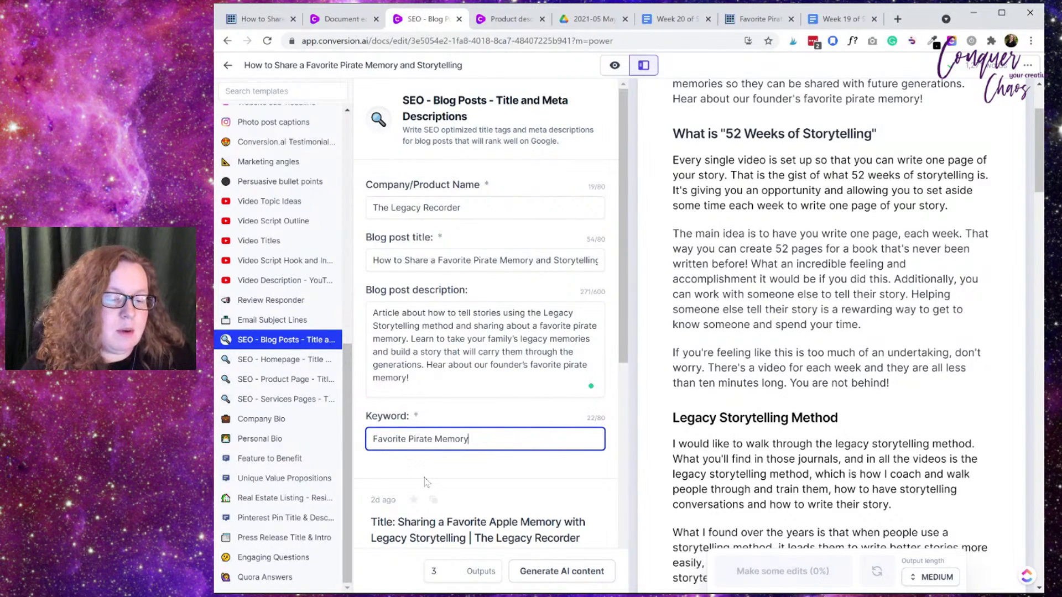
scroll(829, 332, "up", 2)
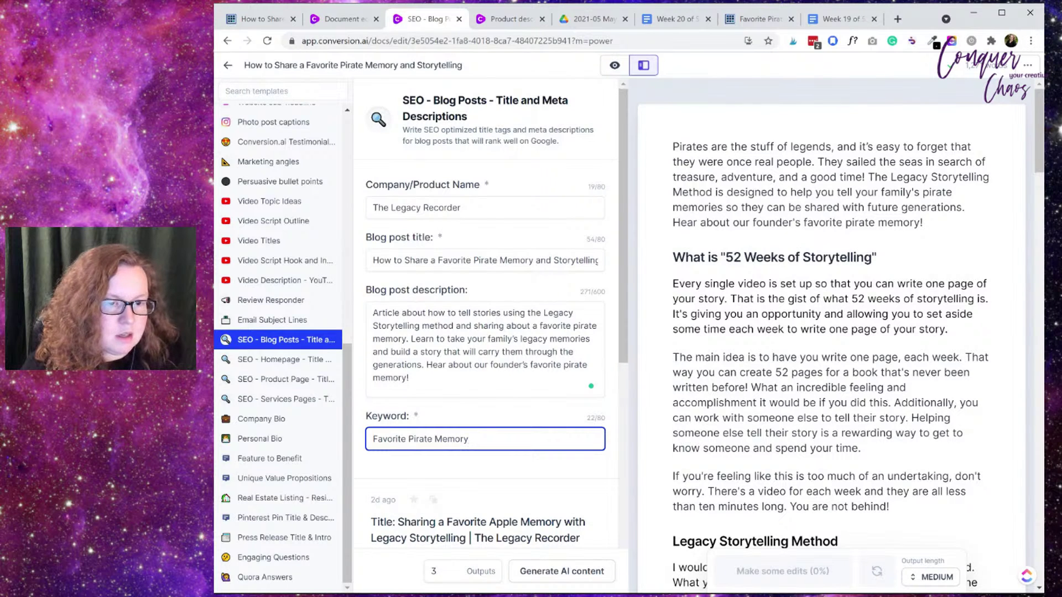
scroll(528, 485, "down", 3)
scroll(528, 485, "up", 3)
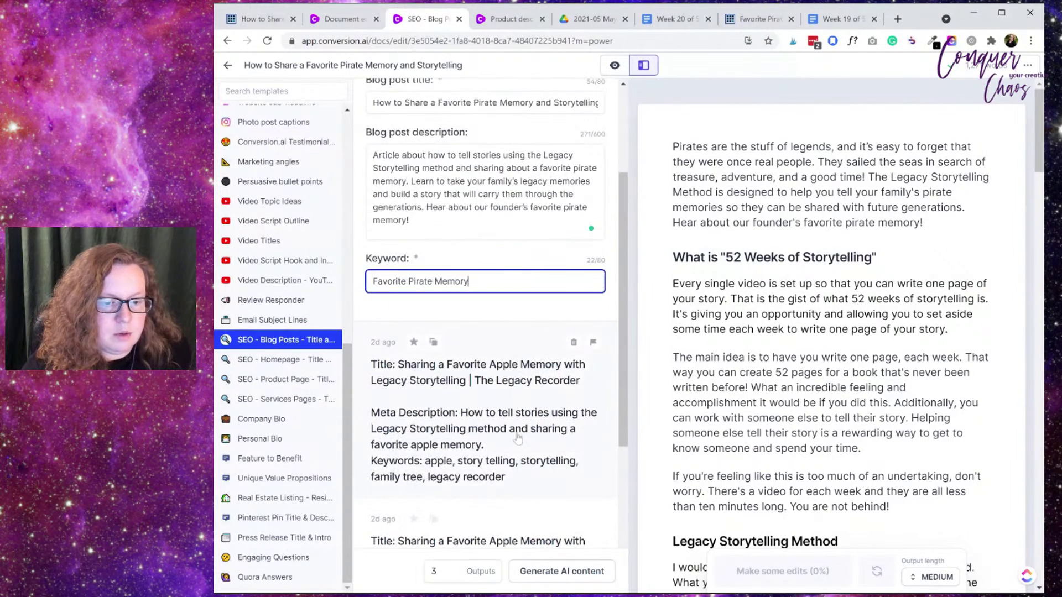
scroll(528, 485, "down", 3)
scroll(528, 485, "up", 3)
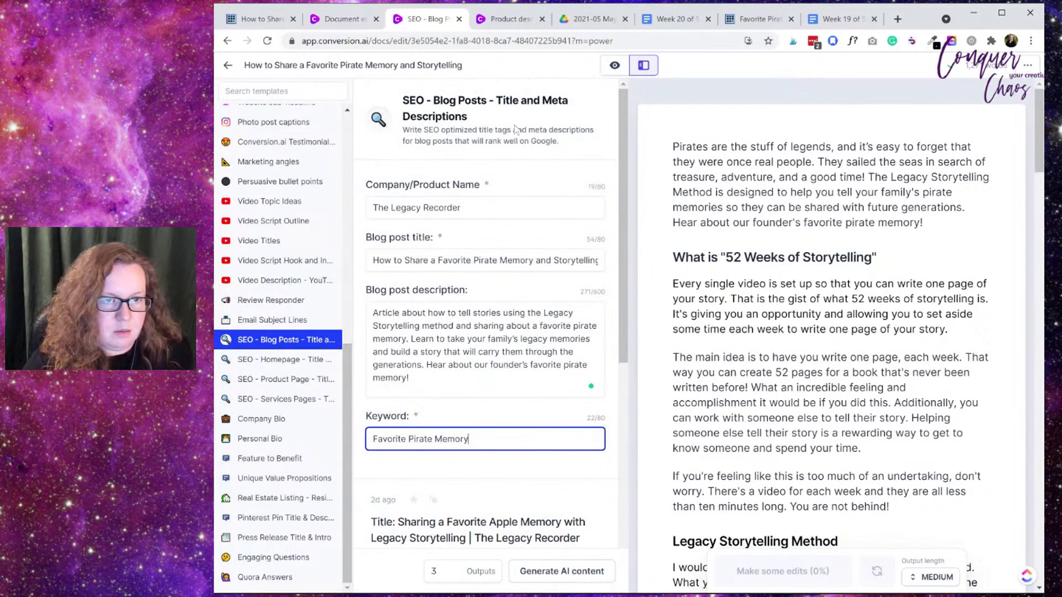
left_click(606, 577)
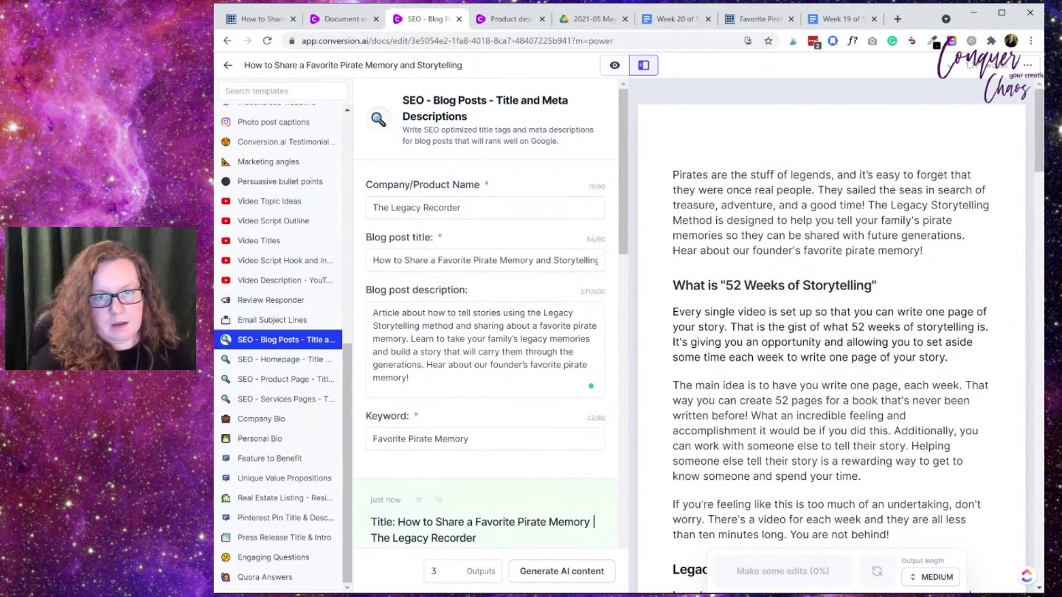
key("Return")
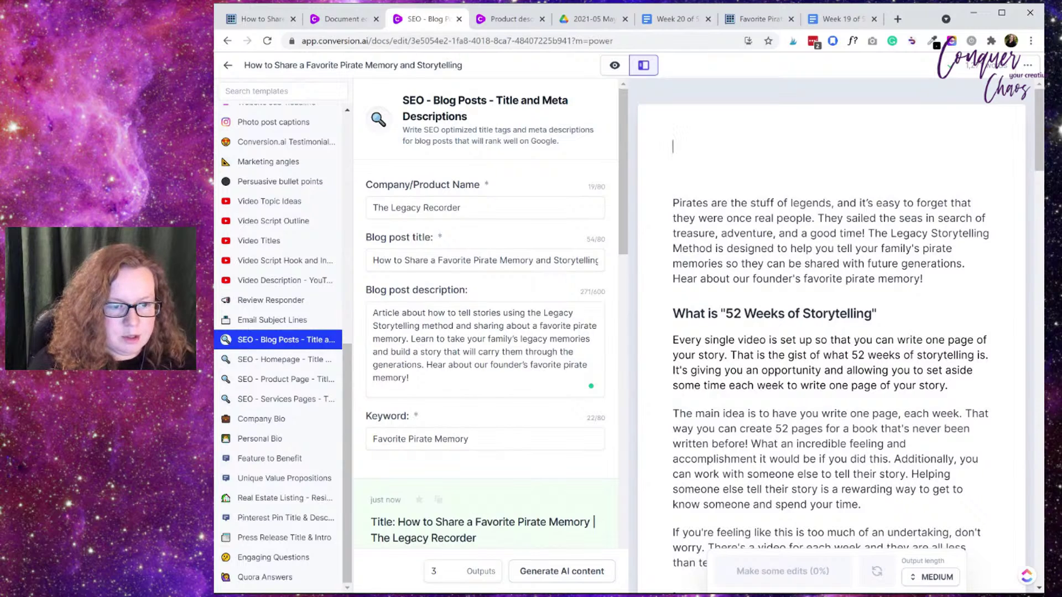
Step: Review the newly generated titles and meta descriptions against the blog post description
scroll(456, 349, "down", 5)
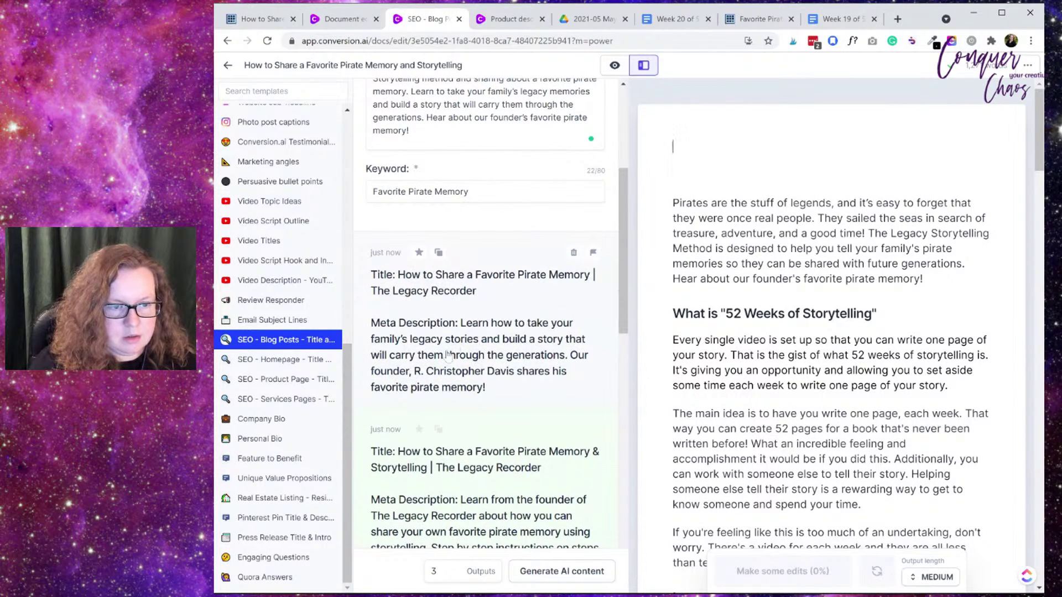
scroll(442, 353, "up", 3)
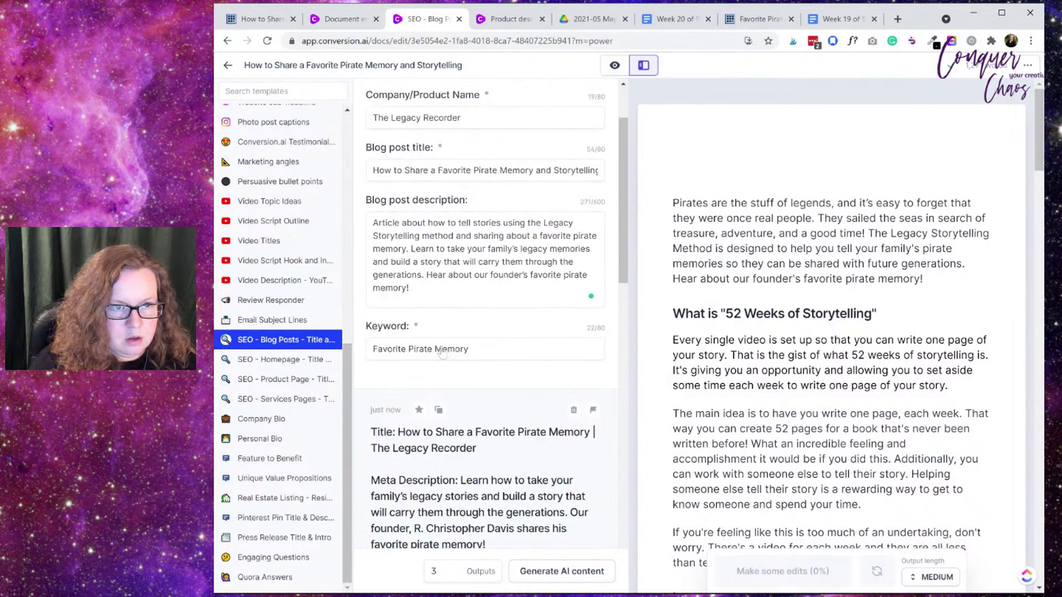
scroll(442, 353, "up", 1)
scroll(442, 352, "down", 3)
scroll(479, 397, "down", 1)
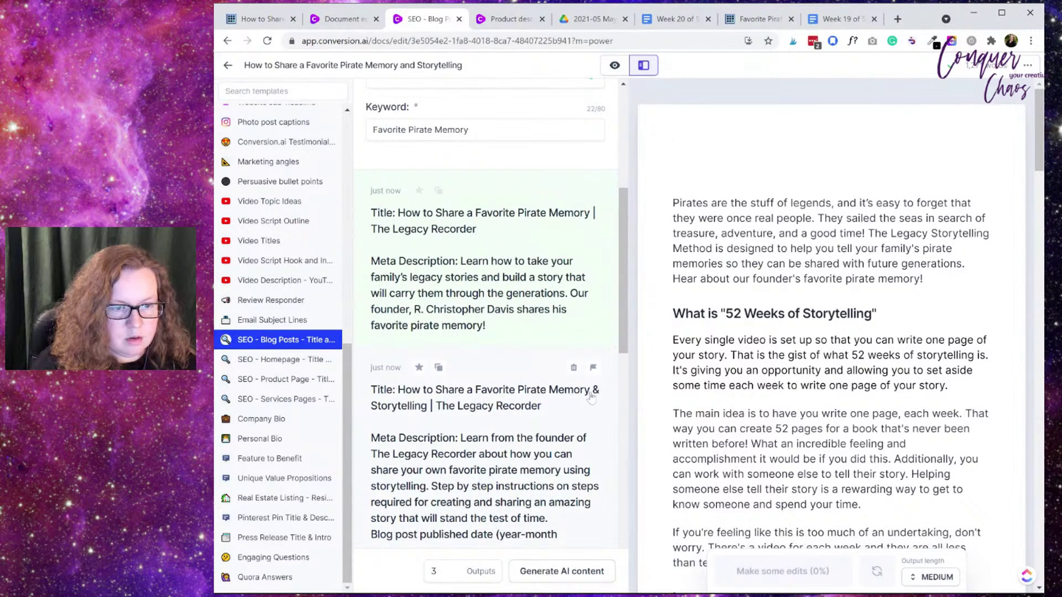
scroll(483, 433, "down", 2)
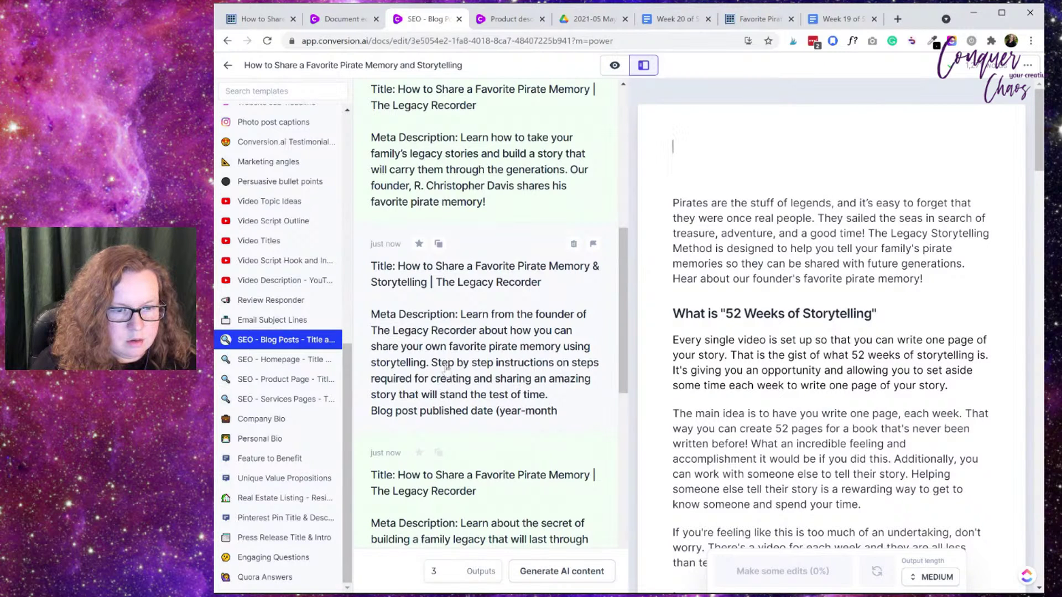
scroll(512, 414, "down", 1)
scroll(512, 414, "down", 2)
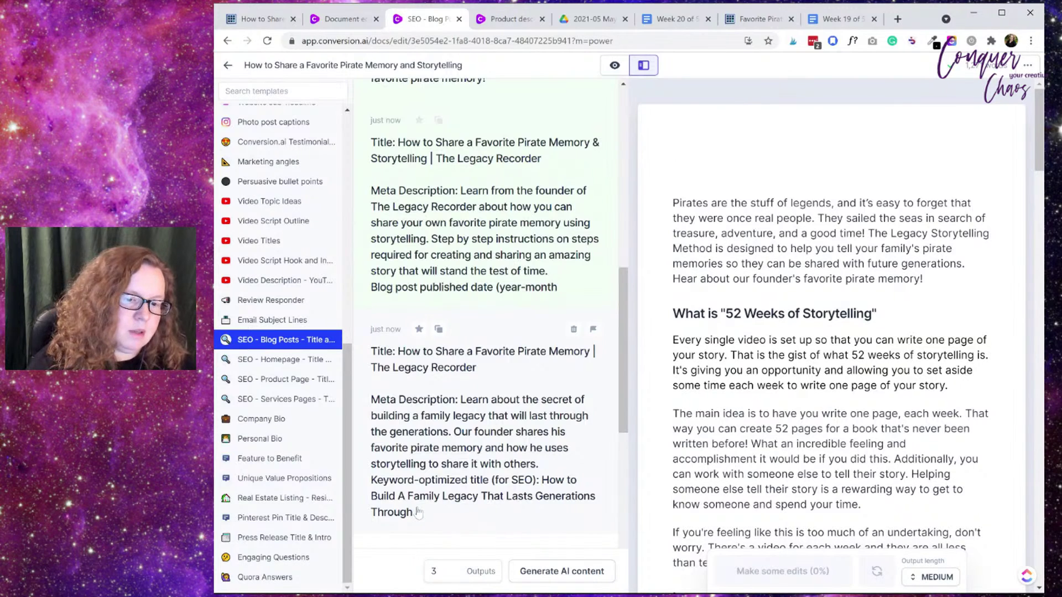
scroll(440, 506, "up", 4)
scroll(462, 343, "up", 2)
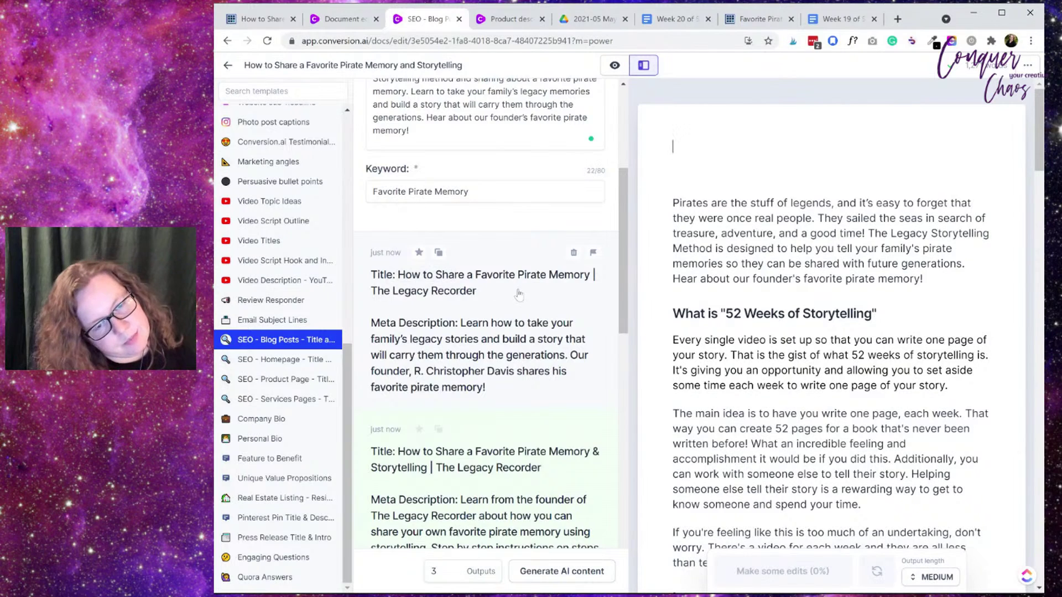
scroll(510, 311, "up", 1)
scroll(510, 313, "up", 1)
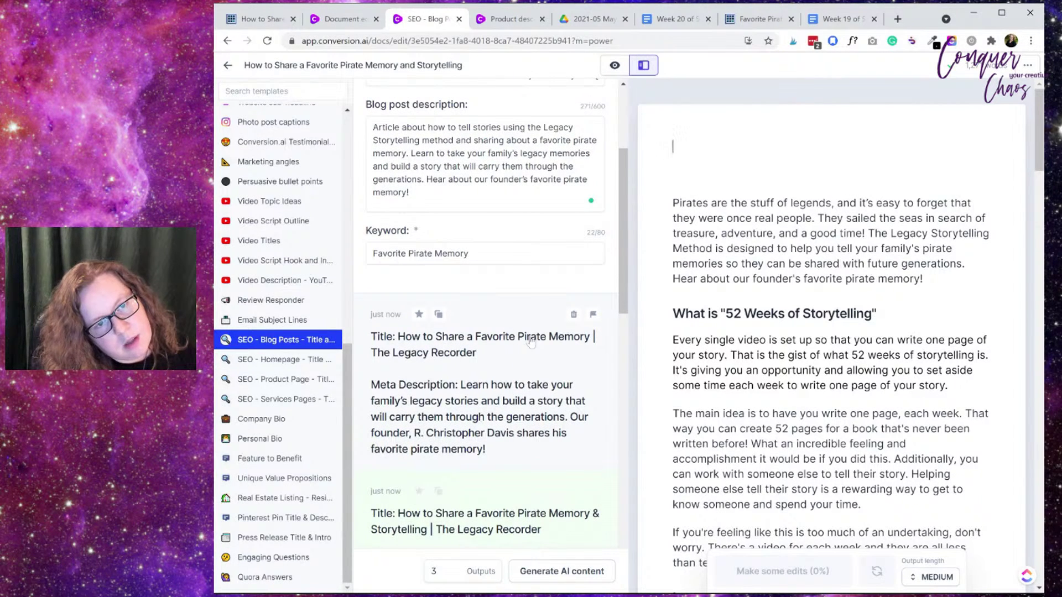
Step: Add "Title:" and "Meta:" lines above the draft, filling Meta with the description's text from "Learn to take your family's legacy memories" onward
left_click_drag(409, 193, 411, 153)
key("ctrl+c")
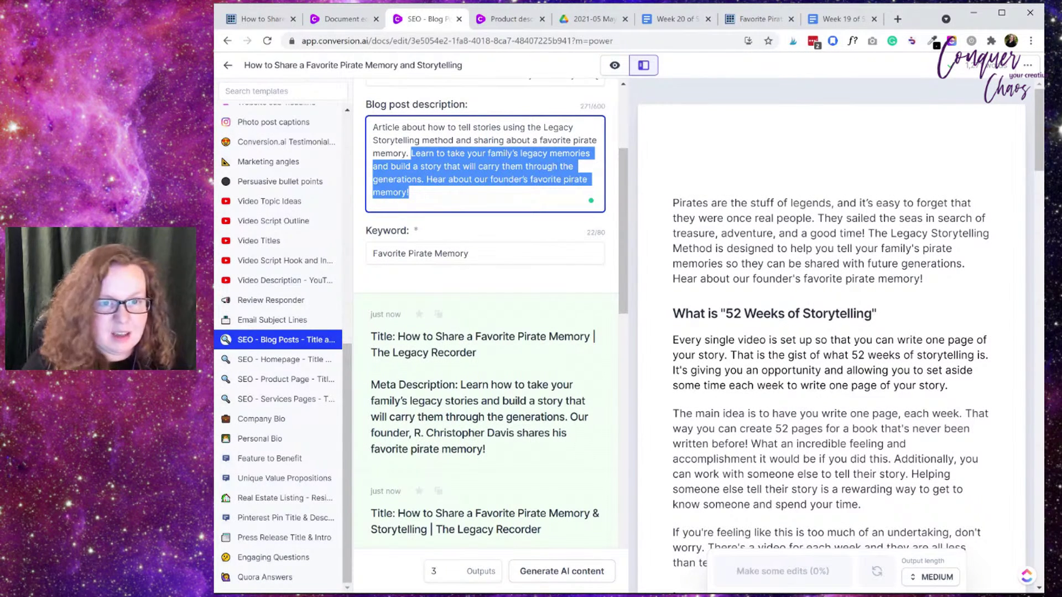
left_click(675, 146)
type("T")
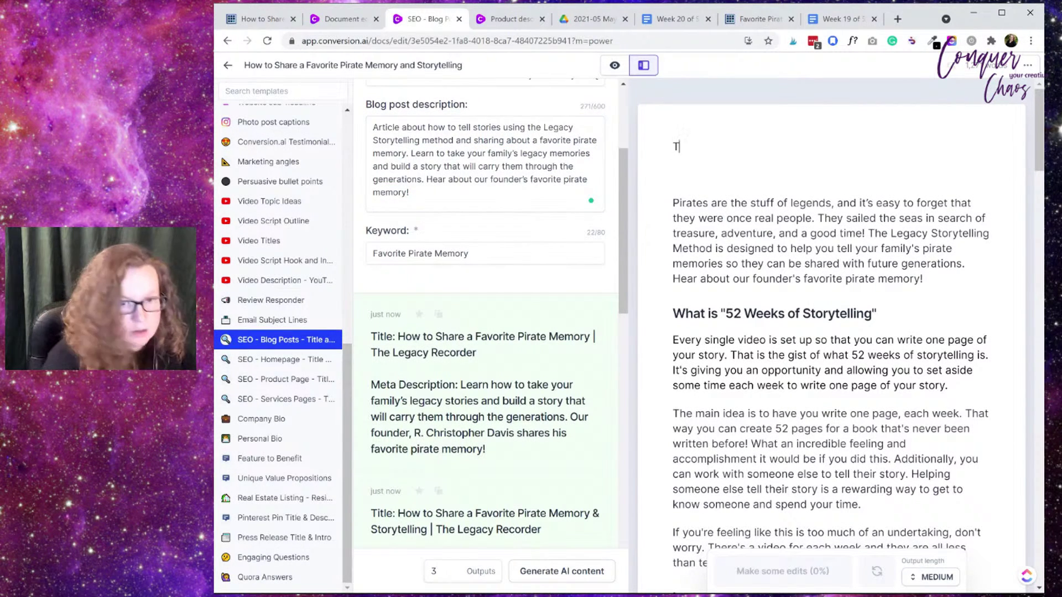
type("itle:")
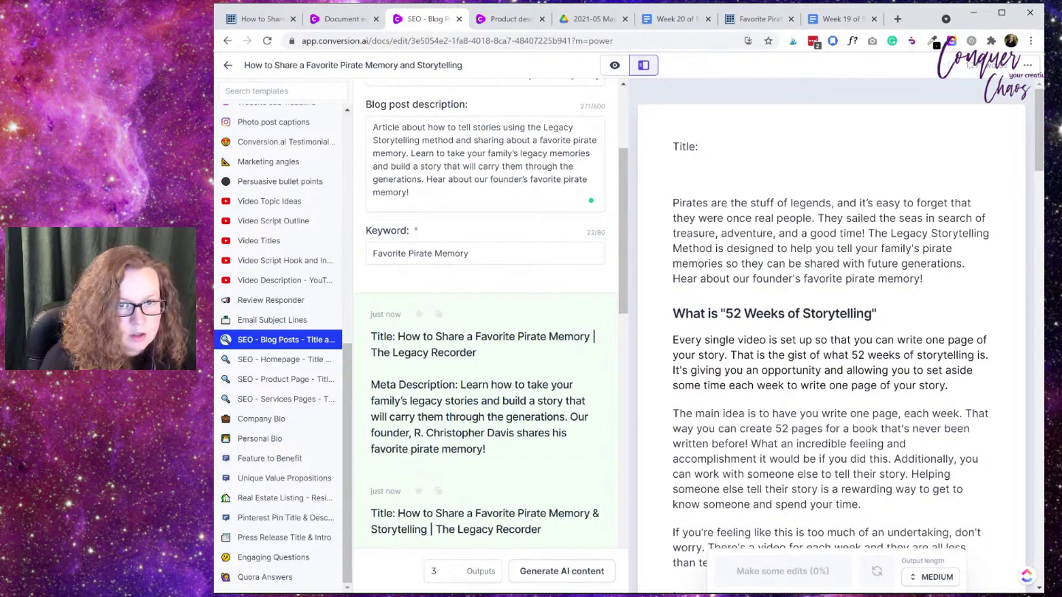
key("Return")
type("Meta:")
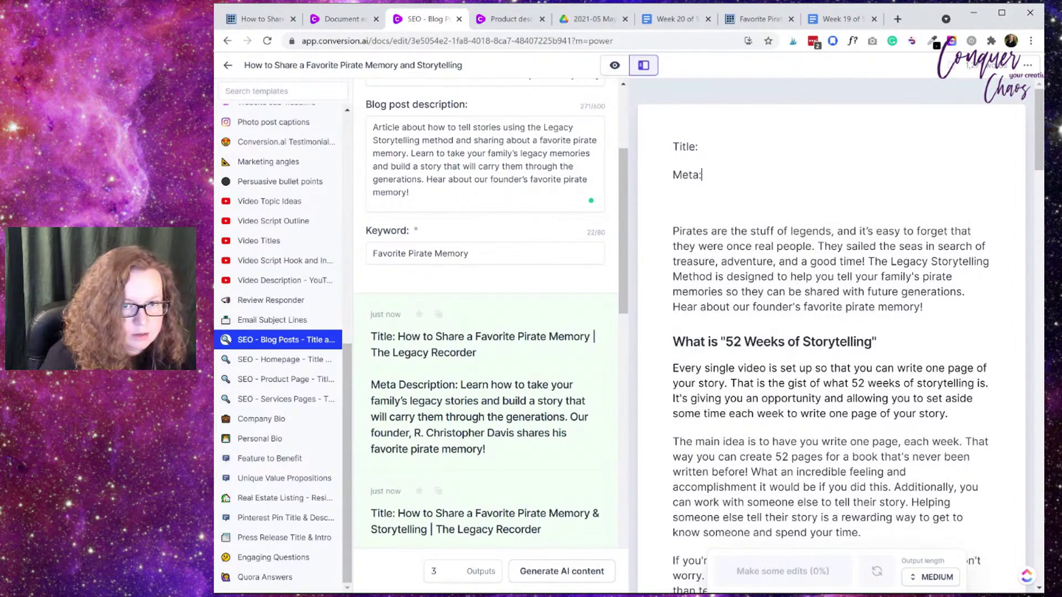
key("ctrl+v")
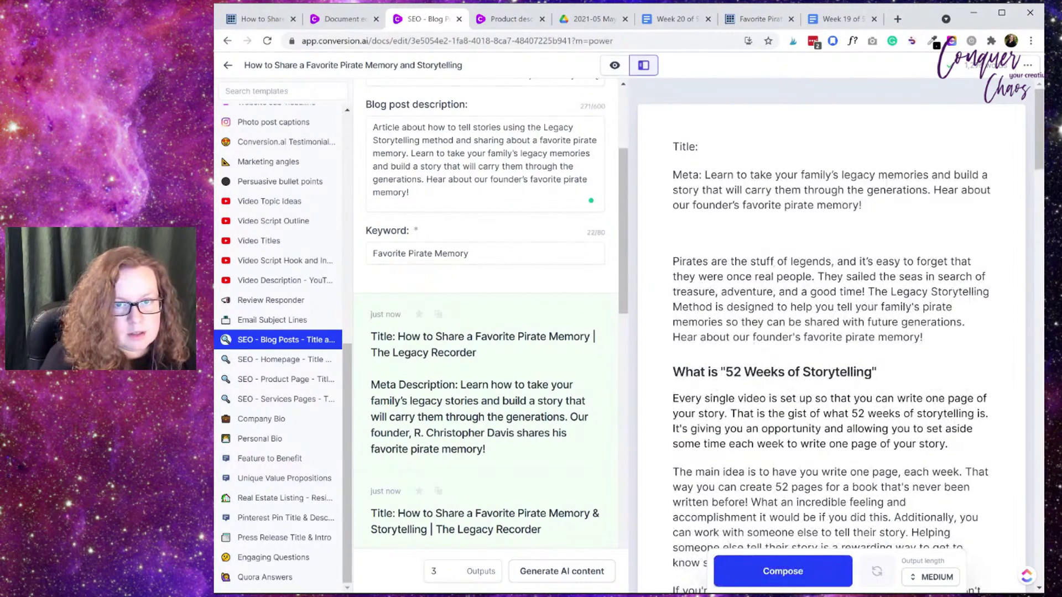
Step: Add the line "Keyword: Favorite Pirate Memory" below the Meta line above the draft
key("Return")
type("Keyword: ")
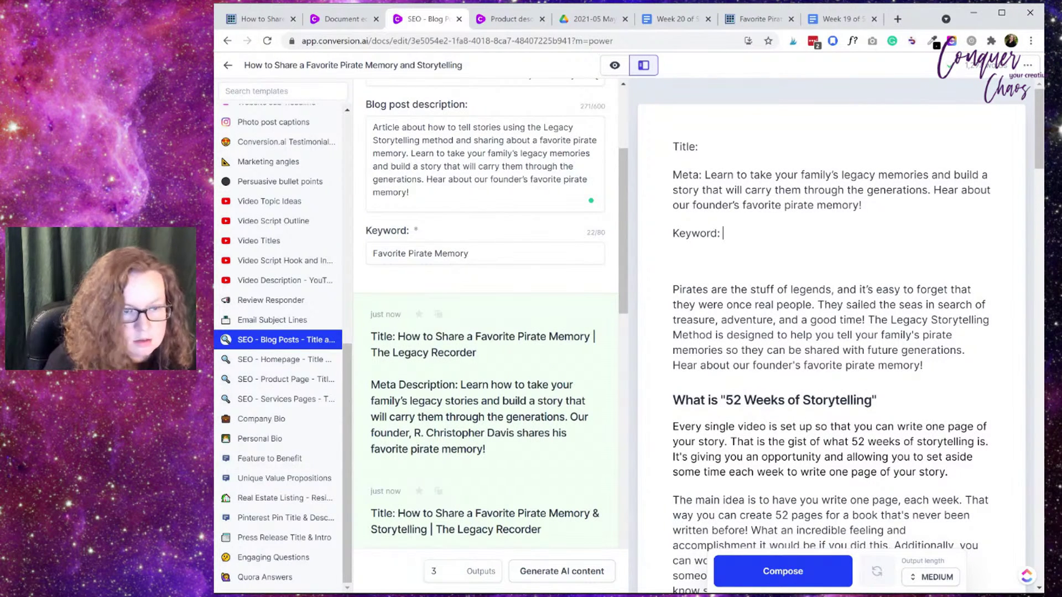
type("Favorite Pi")
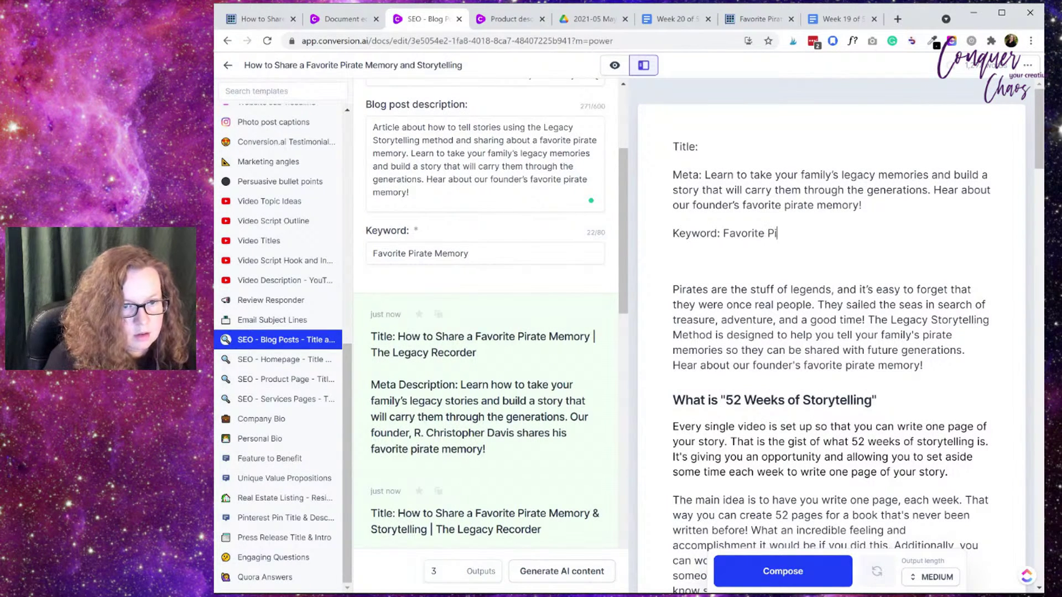
type("rate Memor")
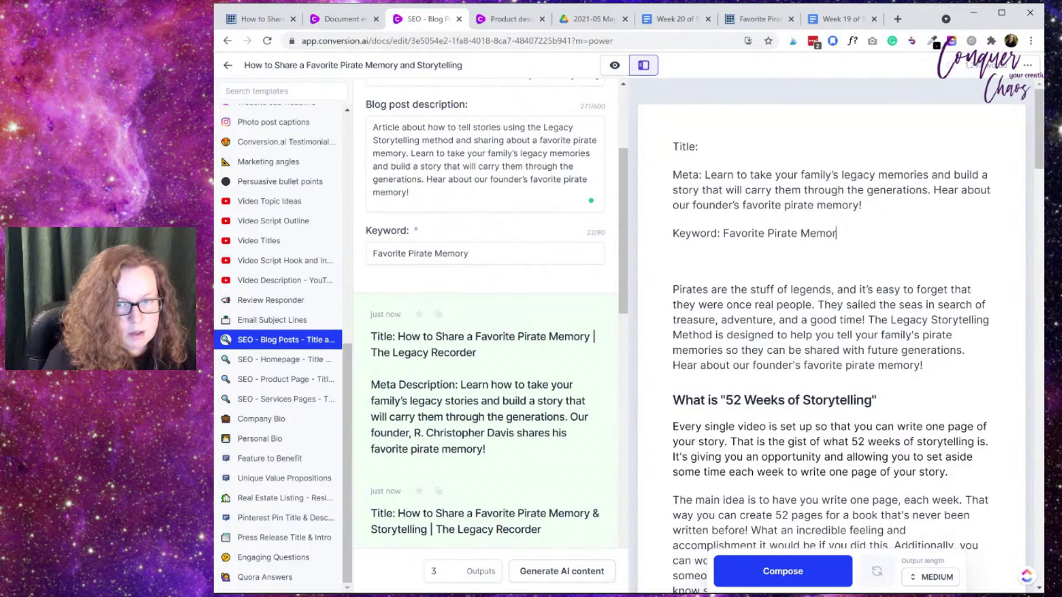
type("y")
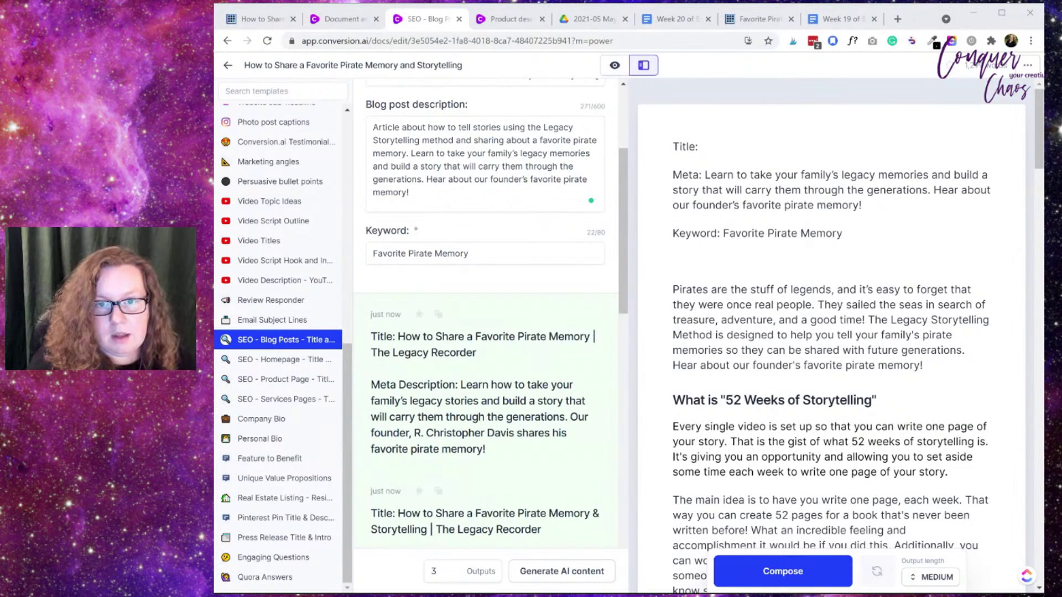
Step: Fill the Title line above the draft with "How to Share a Favorite Pirate Memory and Storytelling"
key("alt+Tab")
type("How to Share a Favorite Pirate Memory and Storytelling")
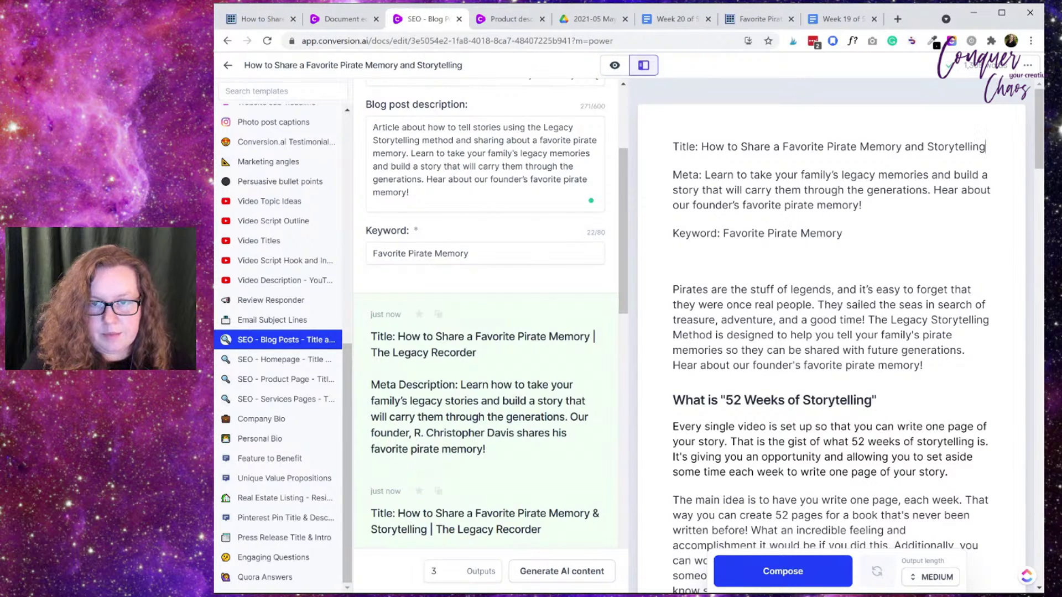
scroll(485, 331, "up", 3)
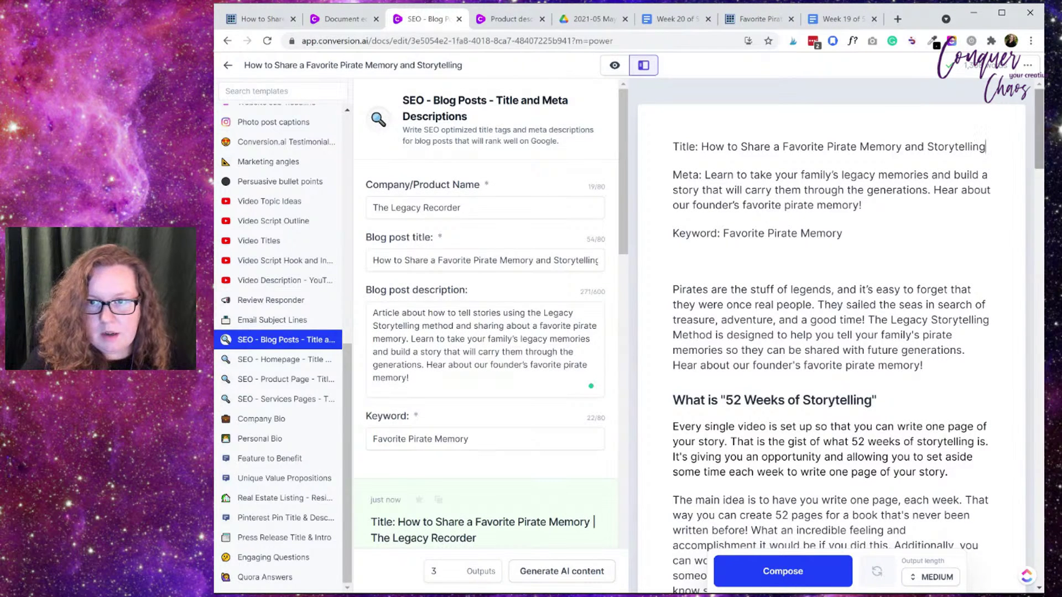
Step: Insert a "------" separator between the Keyword line and the draft's opening paragraph
key("alt+Tab")
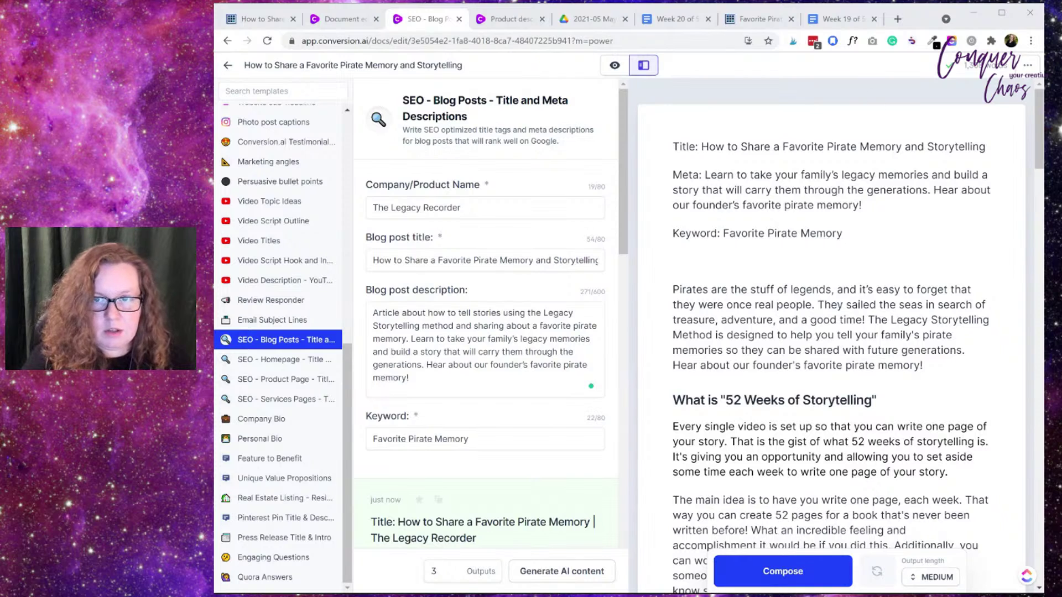
left_click(795, 175)
key("alt+Tab")
left_click(758, 205)
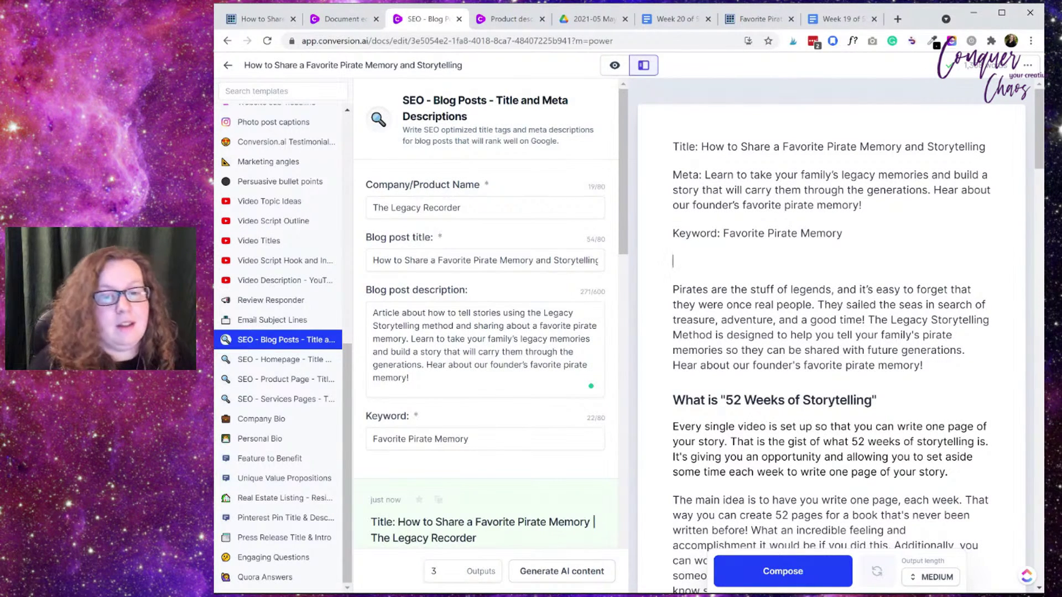
type("------")
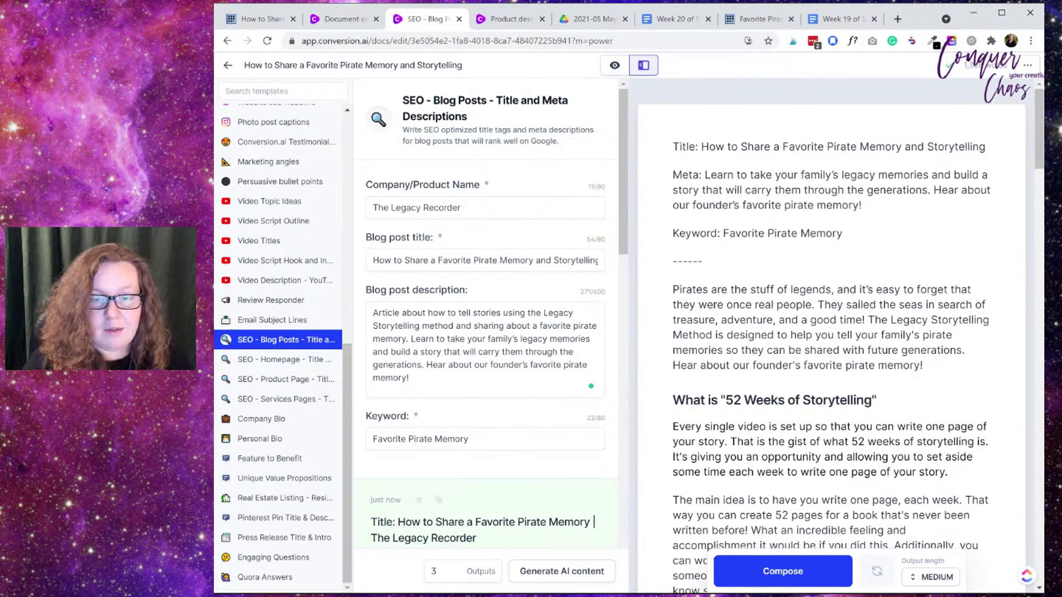
Step: Select and copy the whole draft, from the closing "Keep on Writing" section back up to the Title line
scroll(830, 332, "down", 20)
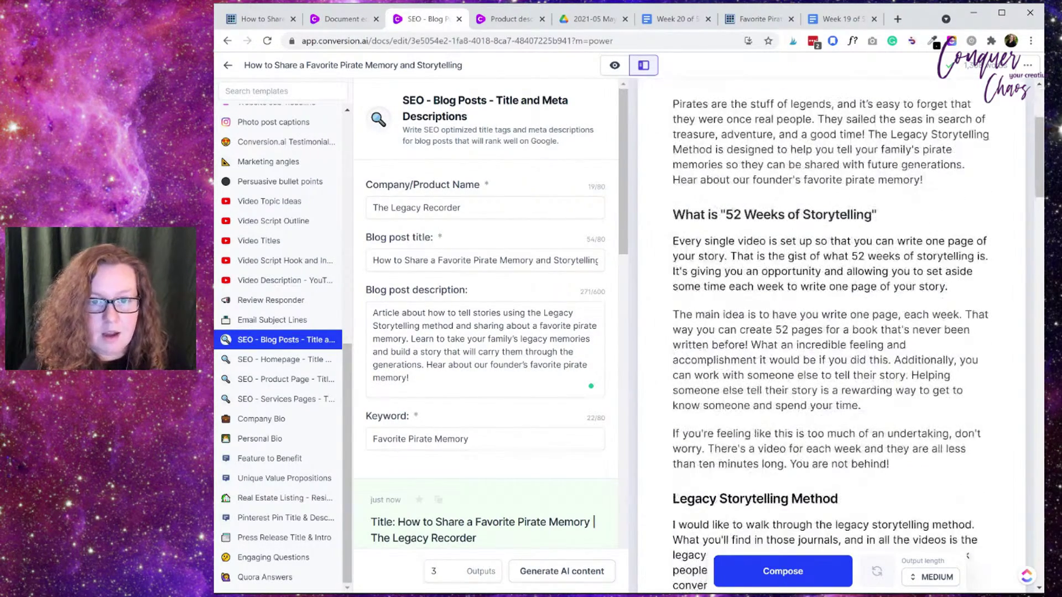
scroll(830, 332, "down", 20)
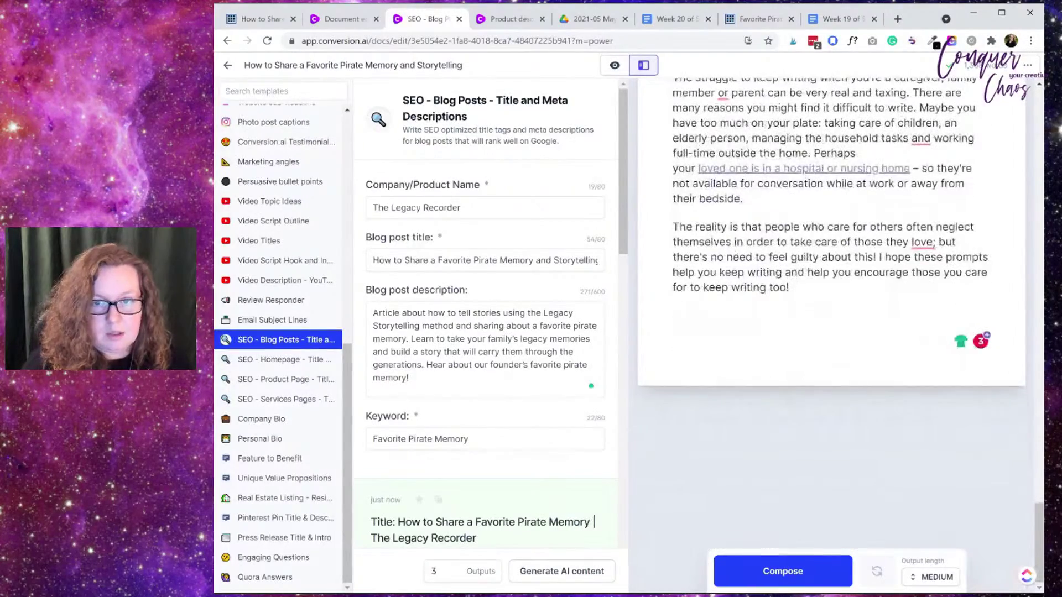
key("shift+Up")
key("shift+Up")
key("shift+Up")
key("shift+Up")
key("shift+Up")
key("shift+Up")
key("shift+Up")
key("shift+Up")
key("shift+Up")
key("shift+Up")
key("shift+Up")
key("shift+Up")
key("shift+Up")
key("shift+Up")
key("shift+Up")
key("shift+Up")
key("shift+Up")
key("shift+Up")
key("shift+Up")
key("shift+Up")
key("ctrl+c")
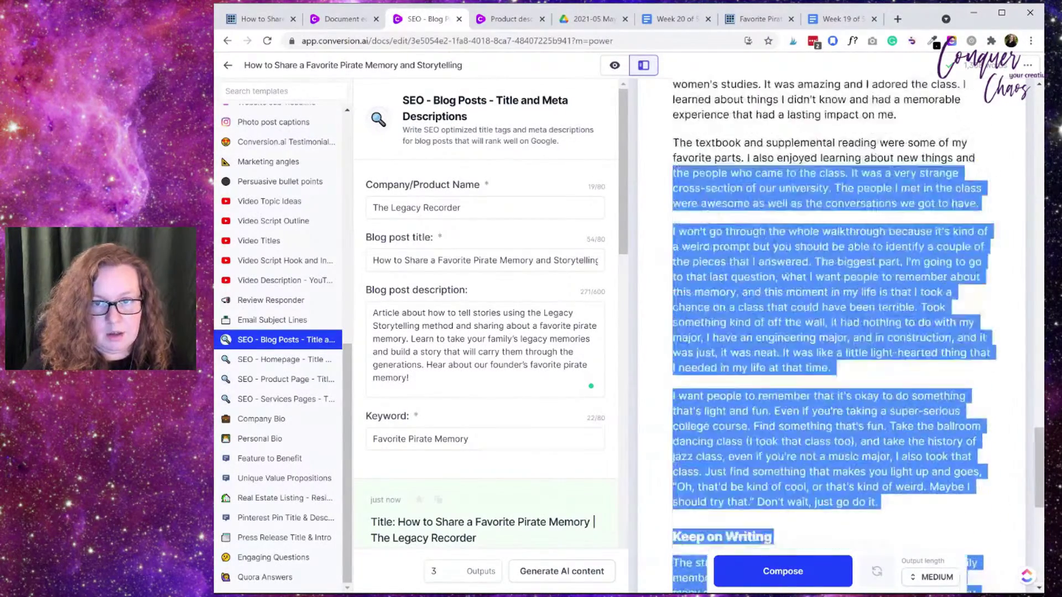
key("shift+Up")
key("shift+Up")
key("shift+Up")
key("shift+Up")
key("shift+Up")
key("shift+Up")
key("shift+Up")
key("shift+Up")
key("shift+Up")
key("shift+Up")
key("shift+Up")
key("shift+Up")
key("shift+Up")
key("shift+Up")
key("shift+Up")
key("shift+Up")
key("shift+Up")
key("shift+Up")
key("shift+Up")
key("shift+Up")
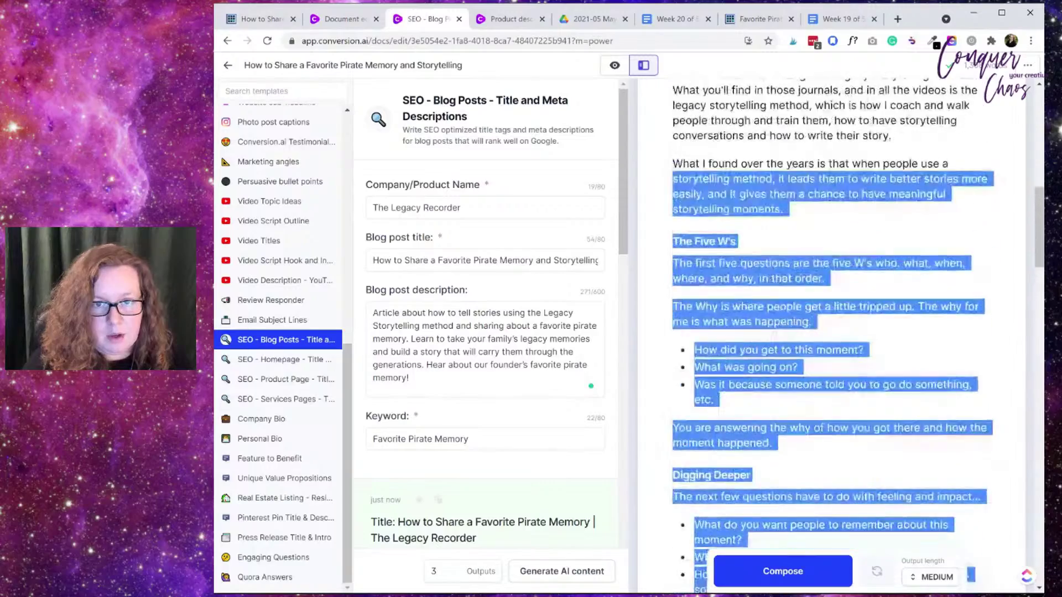
key("shift+Up")
key("shift+Up")
key("shift+Up")
key("shift+Up")
key("shift+Up")
key("shift+Up")
key("shift+Up")
key("shift+Up")
key("shift+Up")
key("shift+Up")
key("shift+Up")
key("shift+Up")
key("shift+Up")
key("shift+Up")
key("shift+Up")
key("shift+Up")
key("shift+Up")
key("shift+Up")
key("shift+Up")
key("shift+Up")
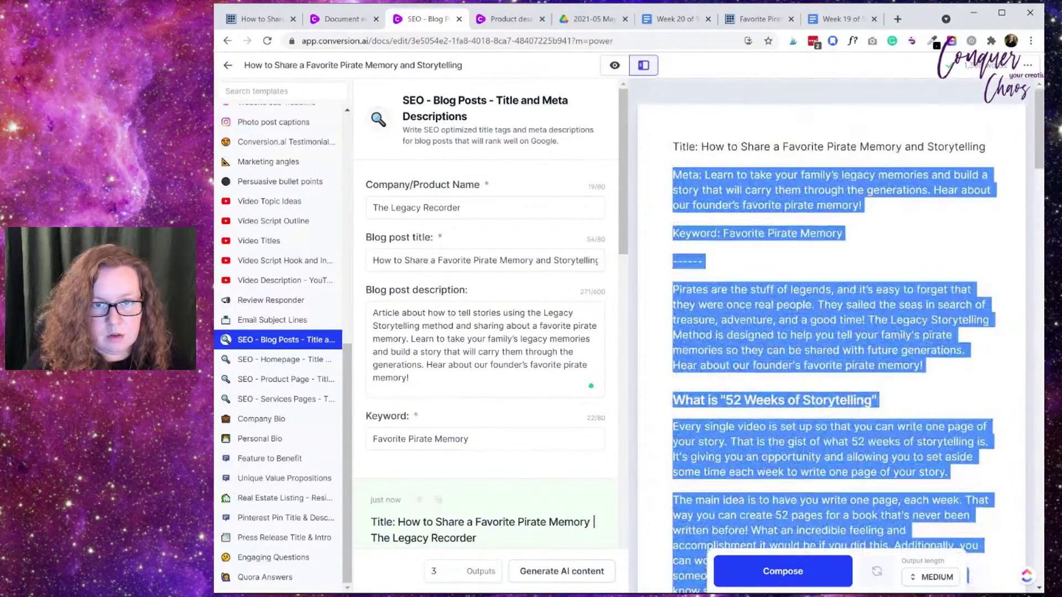
key("shift+Up")
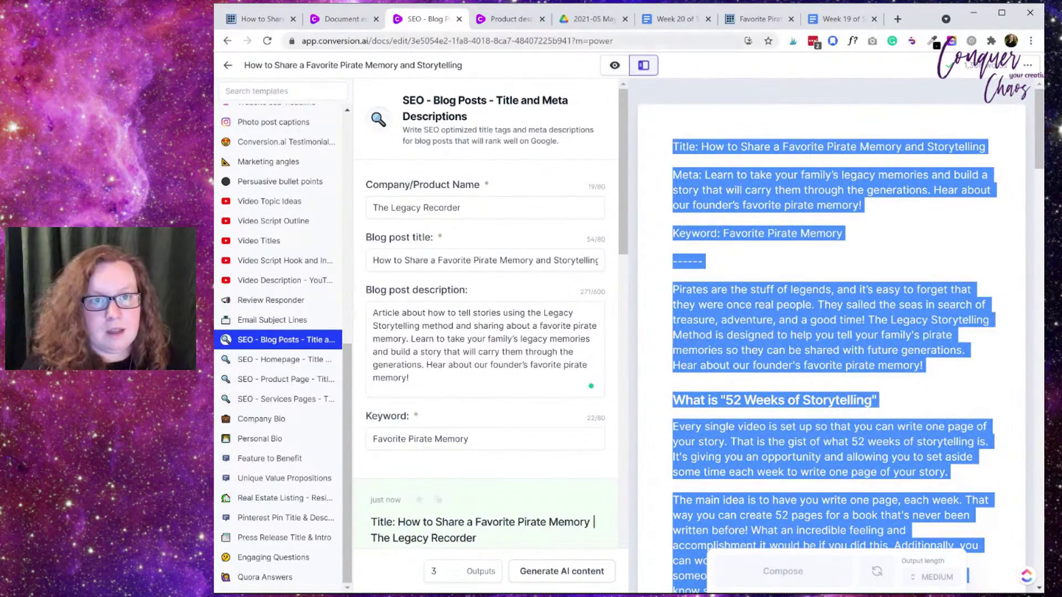
Step: Switch to the Week 20 Google Docs document and paste the copied draft above the "00:12 What is 52 Weeks of Storytelling" heading
left_click(676, 18)
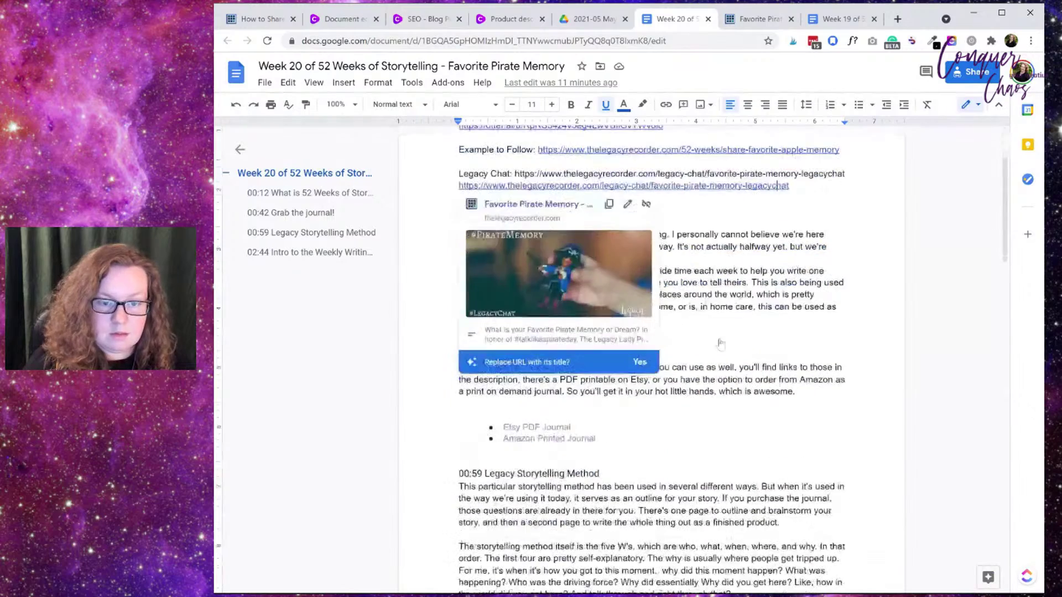
left_click(459, 209)
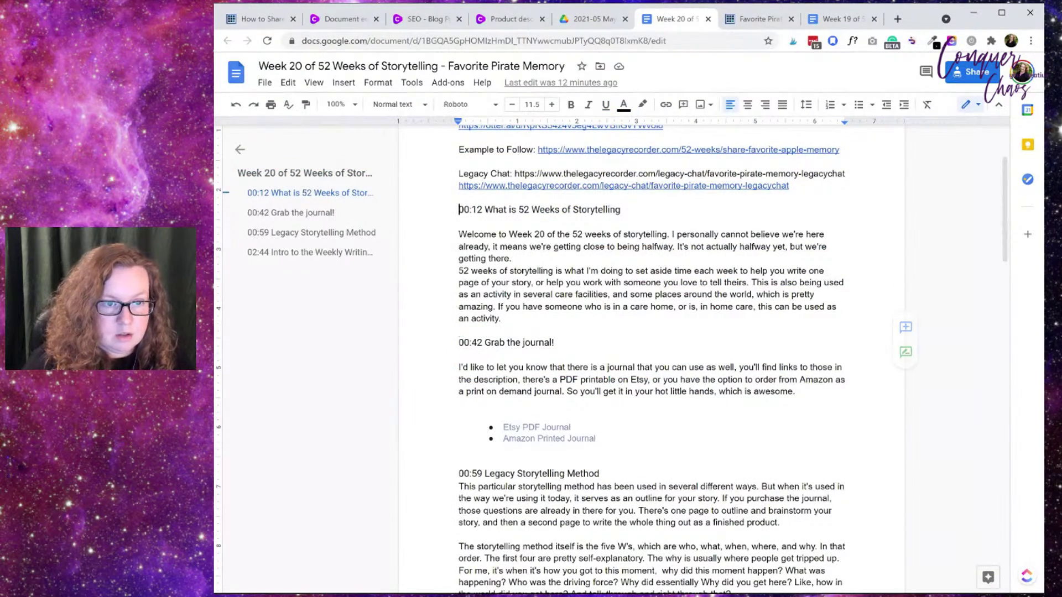
key("Return")
key("Return")
key("Return")
key("Up")
key("Up")
key("Up")
key("ctrl+v")
Step: Review the pasted draft's sections and search the document for leftover mentions of "apple" and "fruit"
scroll(651, 354, "up", 20)
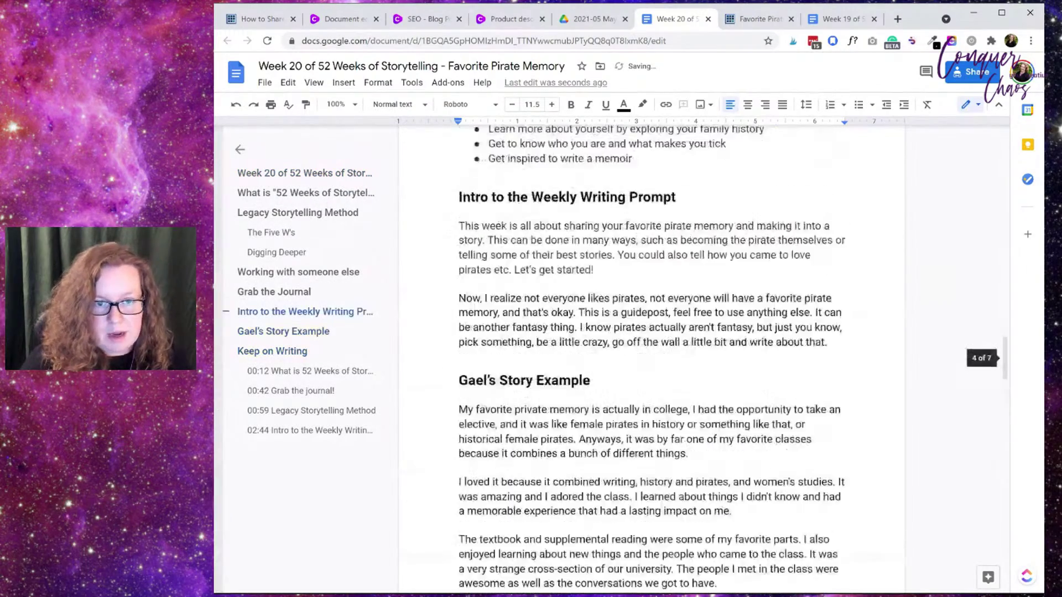
left_click(560, 250)
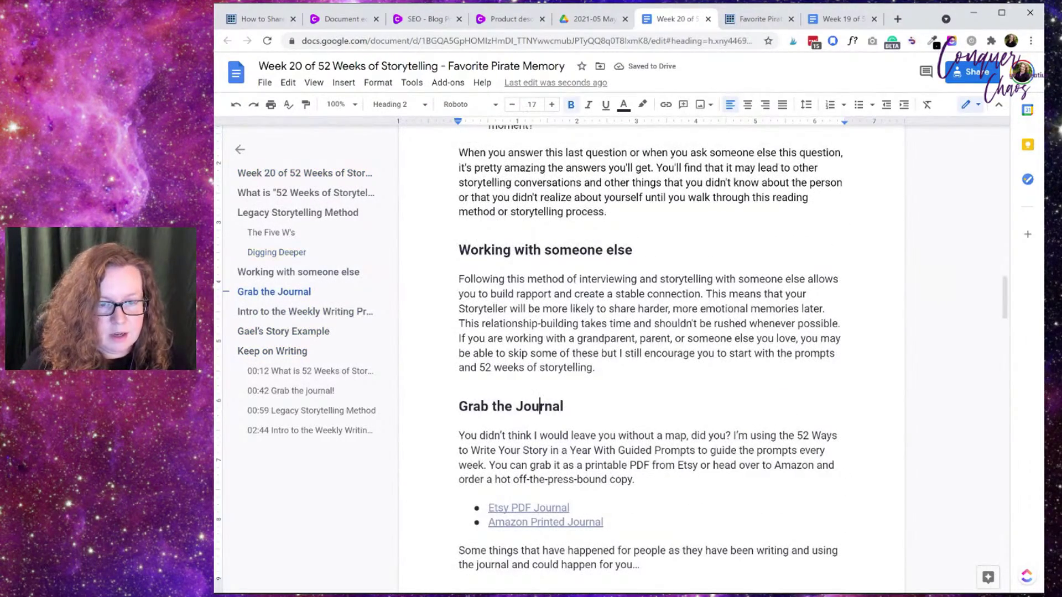
scroll(651, 354, "up", 10)
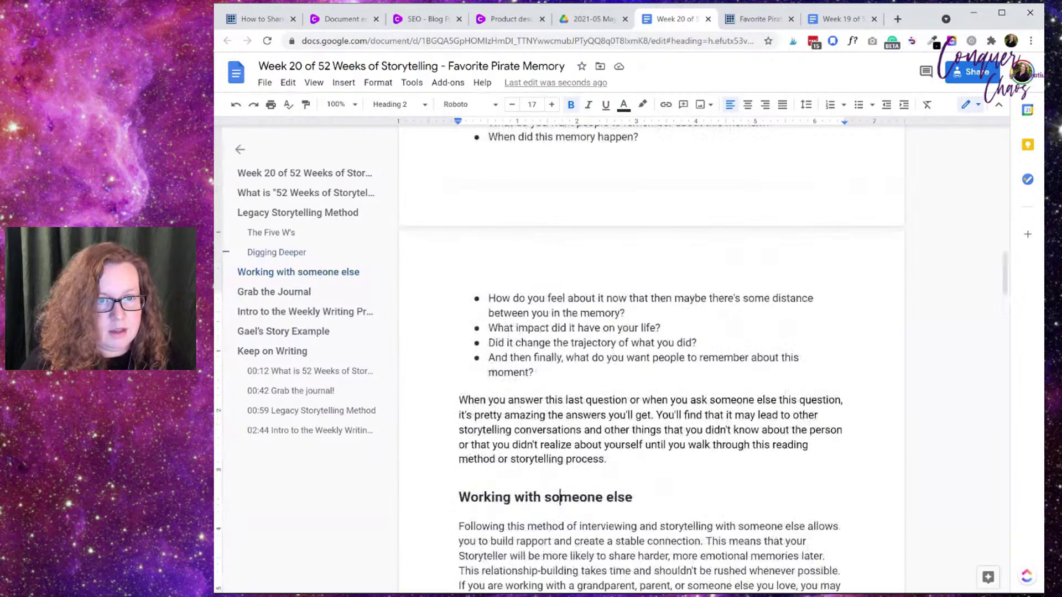
left_click(499, 440)
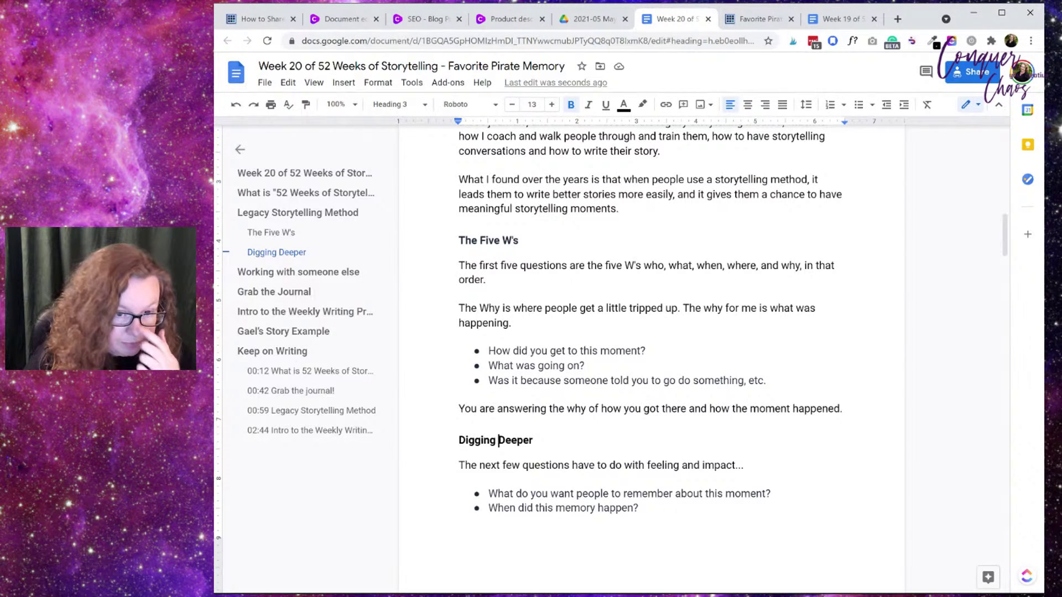
scroll(650, 360, "up", 3)
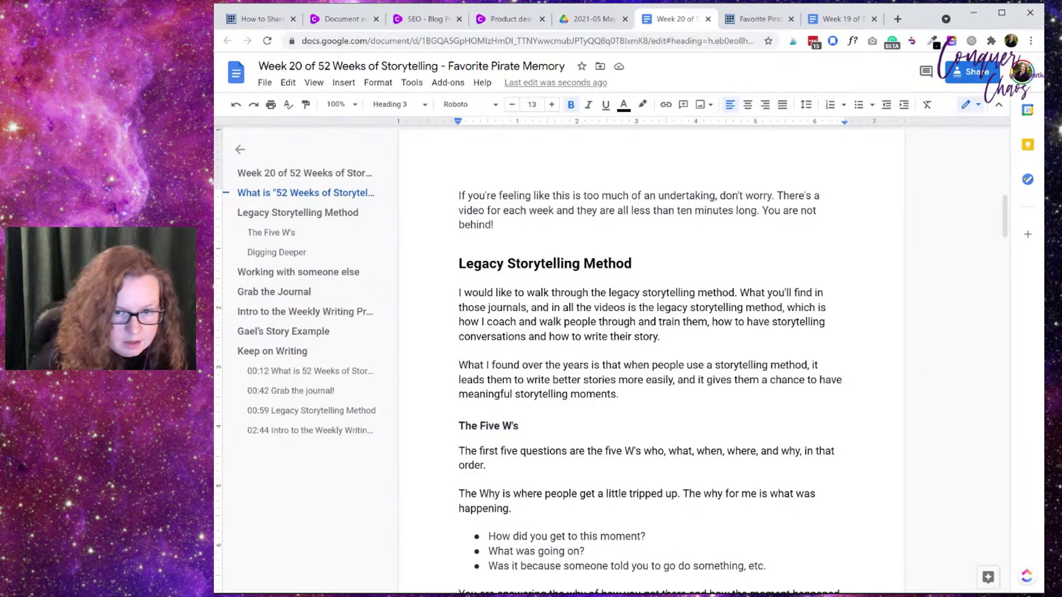
key("ctrl+f")
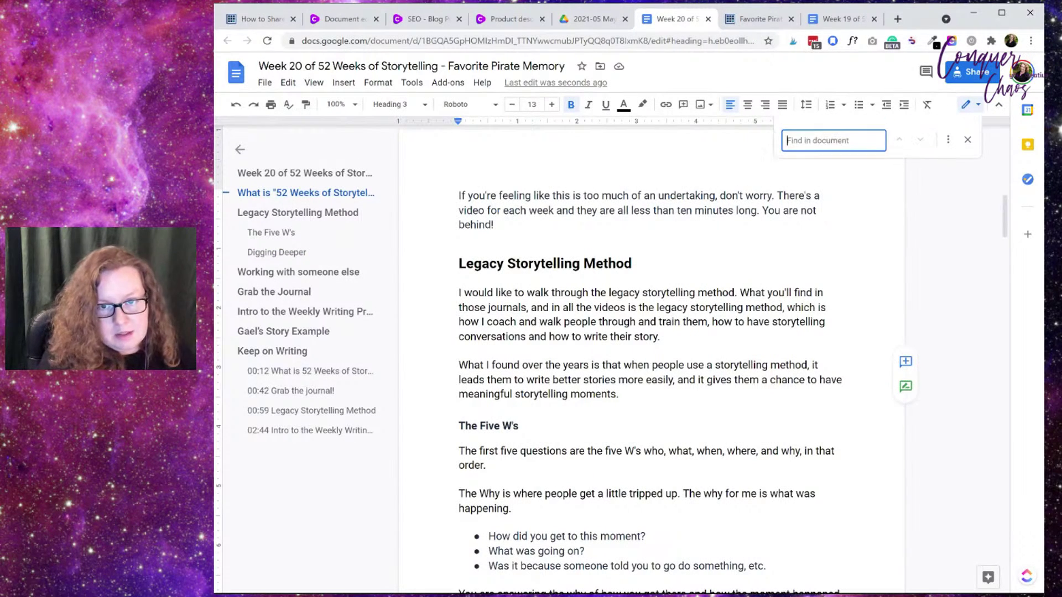
type("appl")
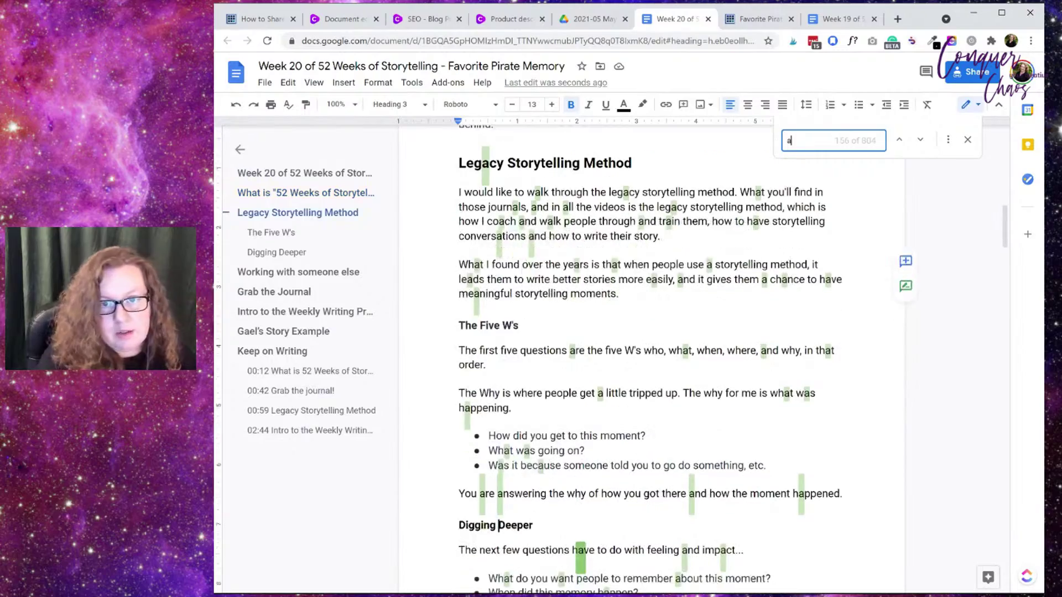
key("BackSpace")
key("BackSpace")
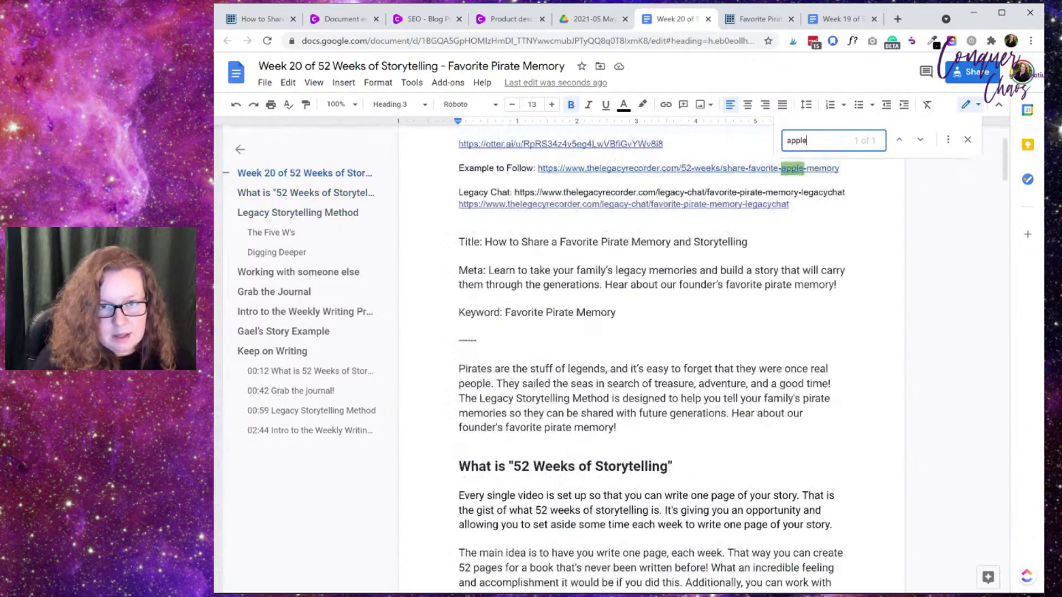
key("BackSpace")
key("BackSpace")
type("fruit")
key("BackSpace")
key("BackSpace")
key("BackSpace")
key("BackSpace")
key("BackSpace")
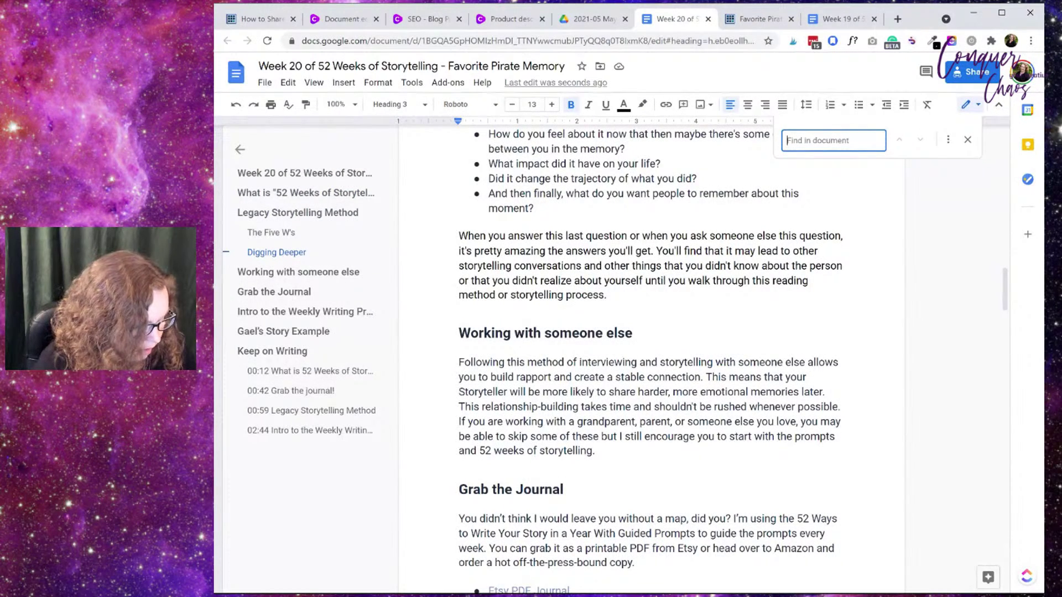
Step: Search the document for "prompt" and go through the matches down to the story example section
type("prompt")
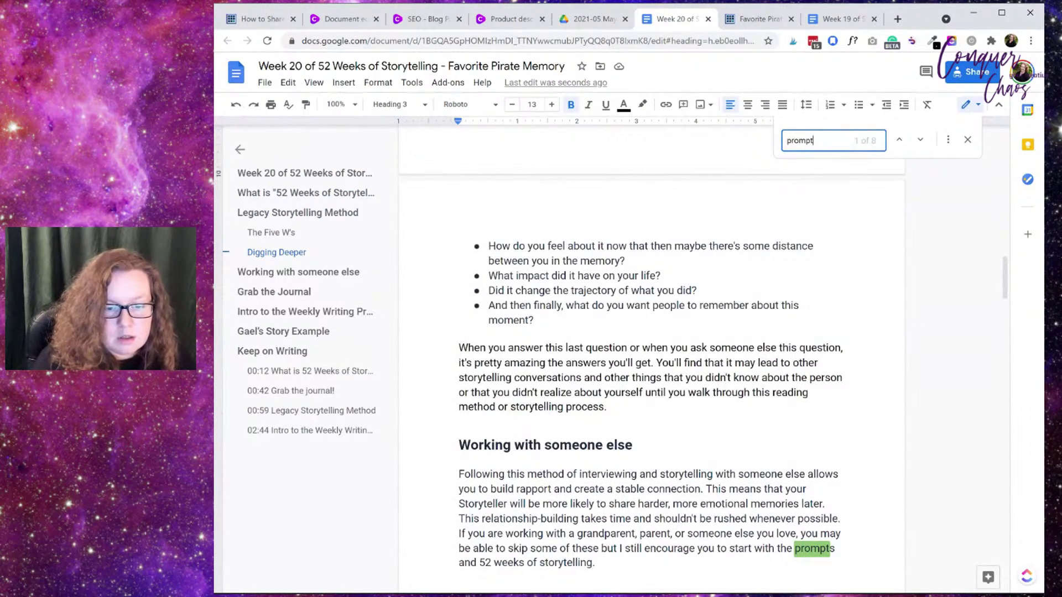
key("Return")
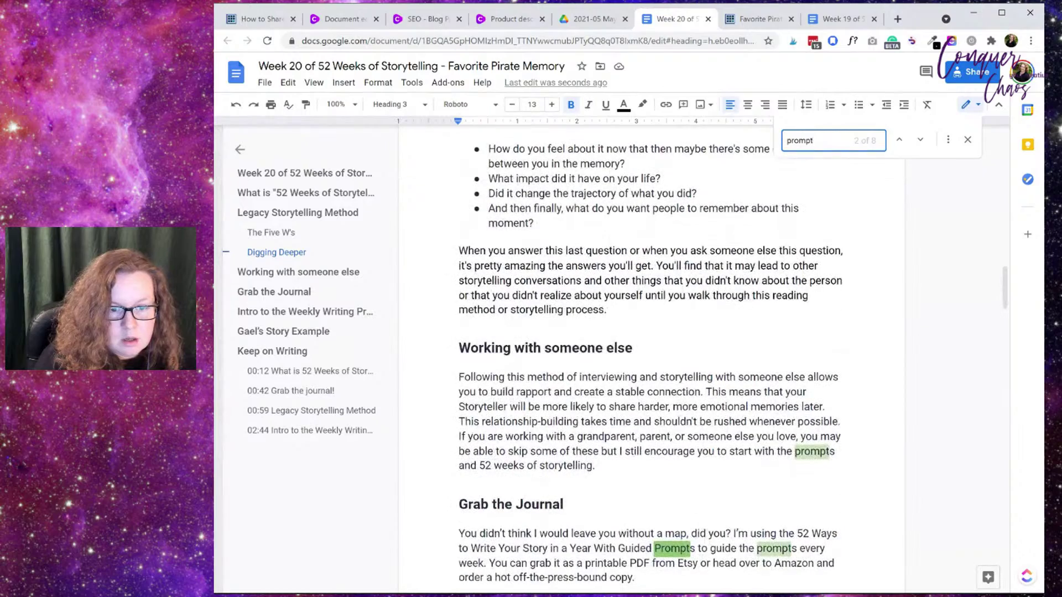
key("Return")
key("Return")
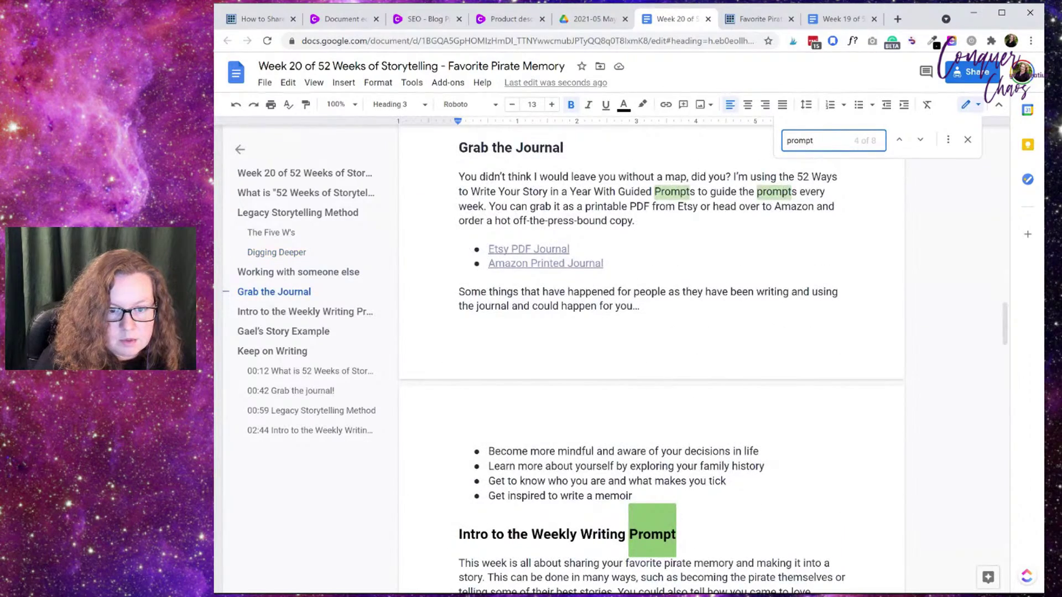
key("Return")
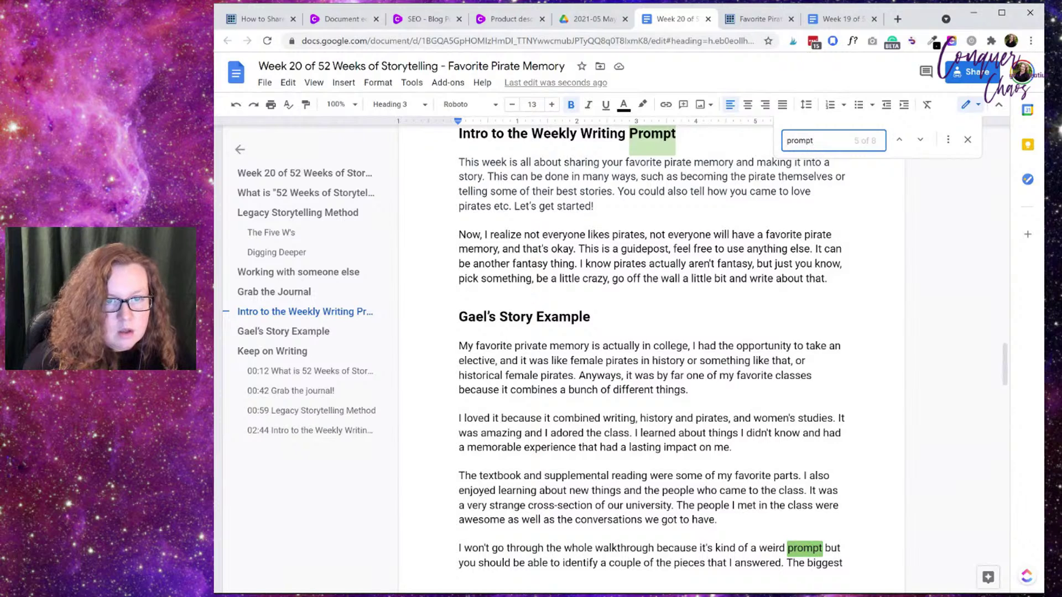
Step: Add "You can find a full list of the prompts for a pirate memory here." after "Let's get started!" in the weekly writing prompt intro
left_click(620, 191)
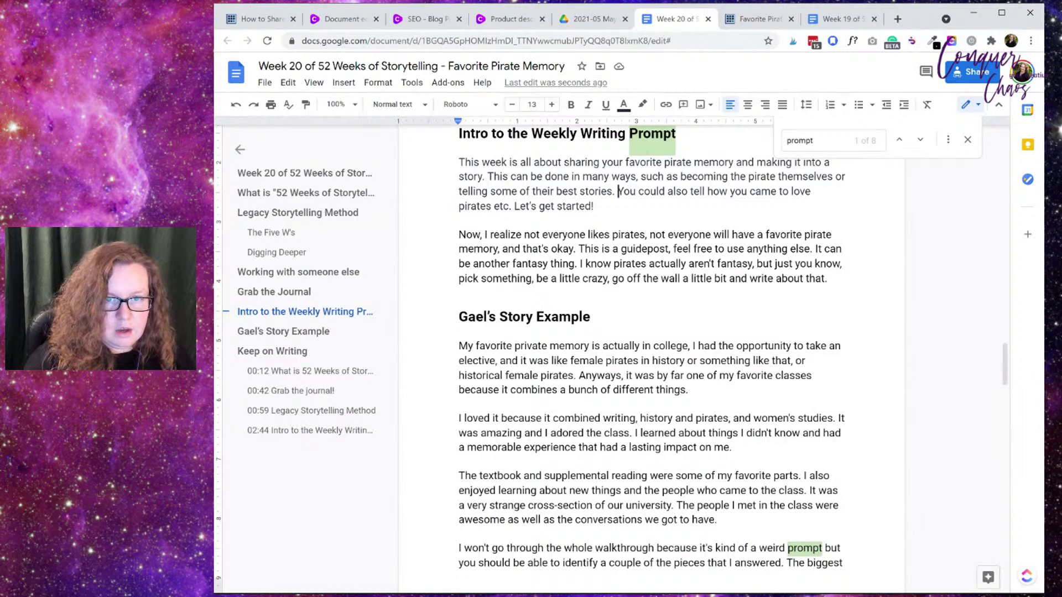
type("You can")
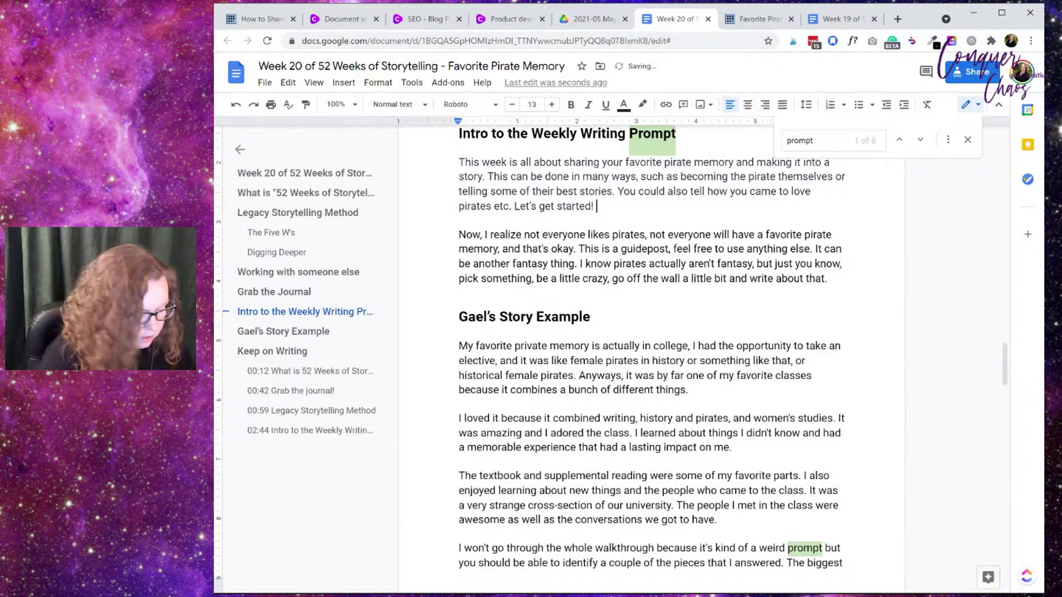
type(" find a full lidty")
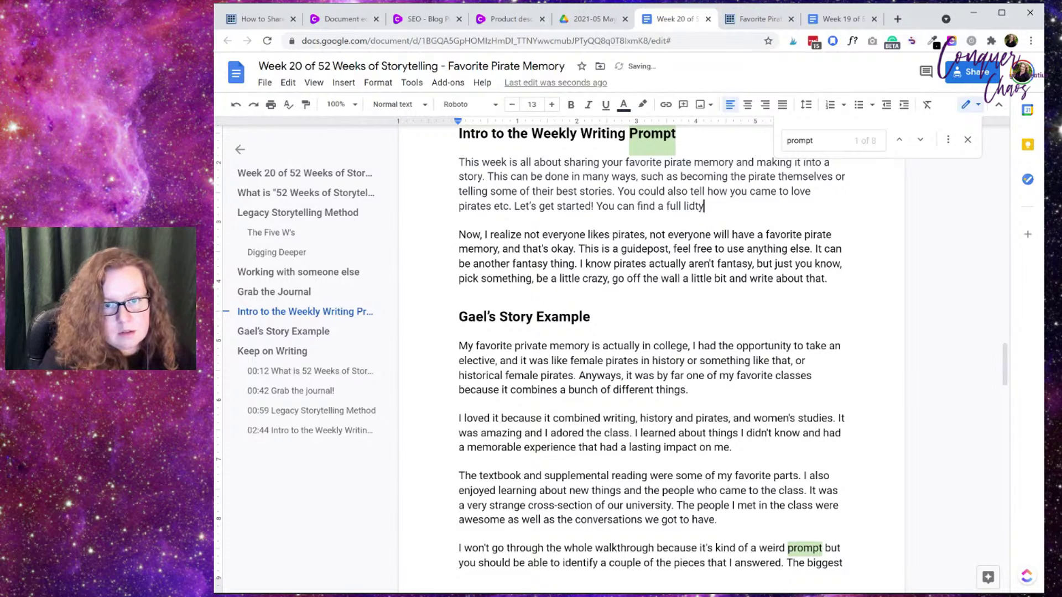
key("BackSpace")
type("st of the prompts for ")
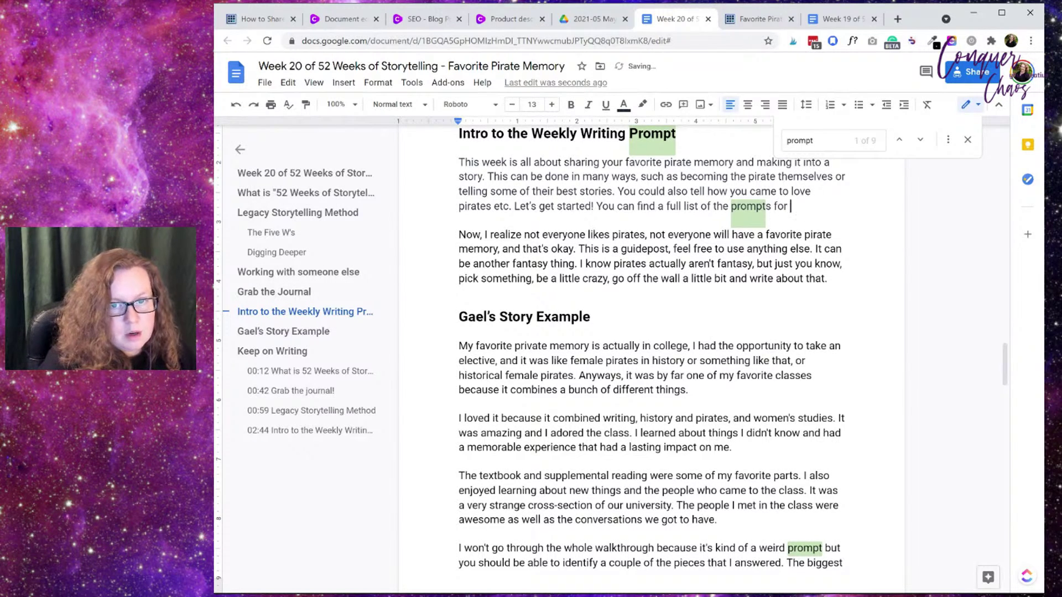
type("a pr")
type("irate ")
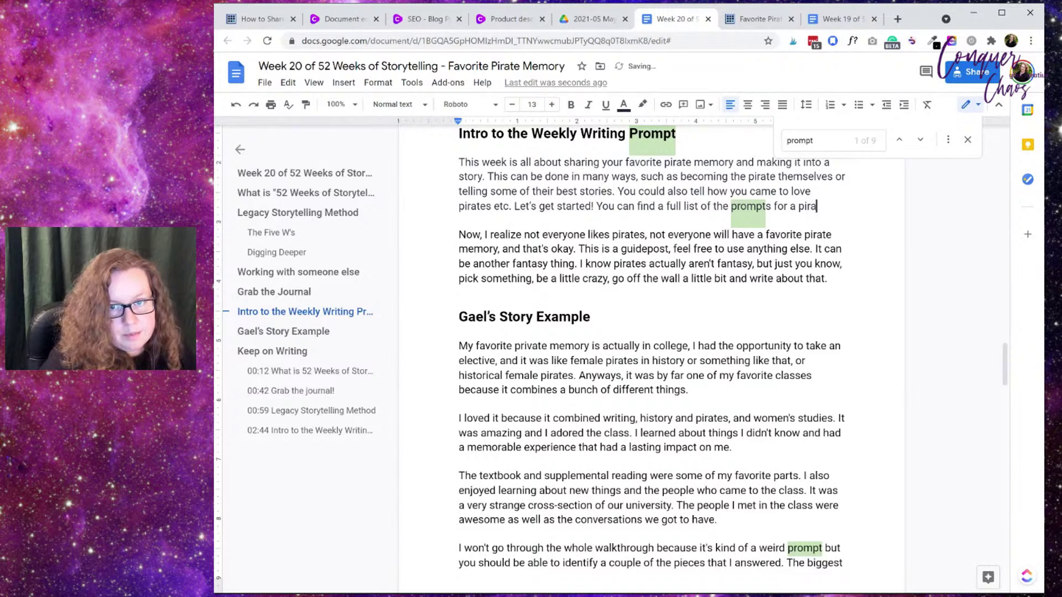
type("memories")
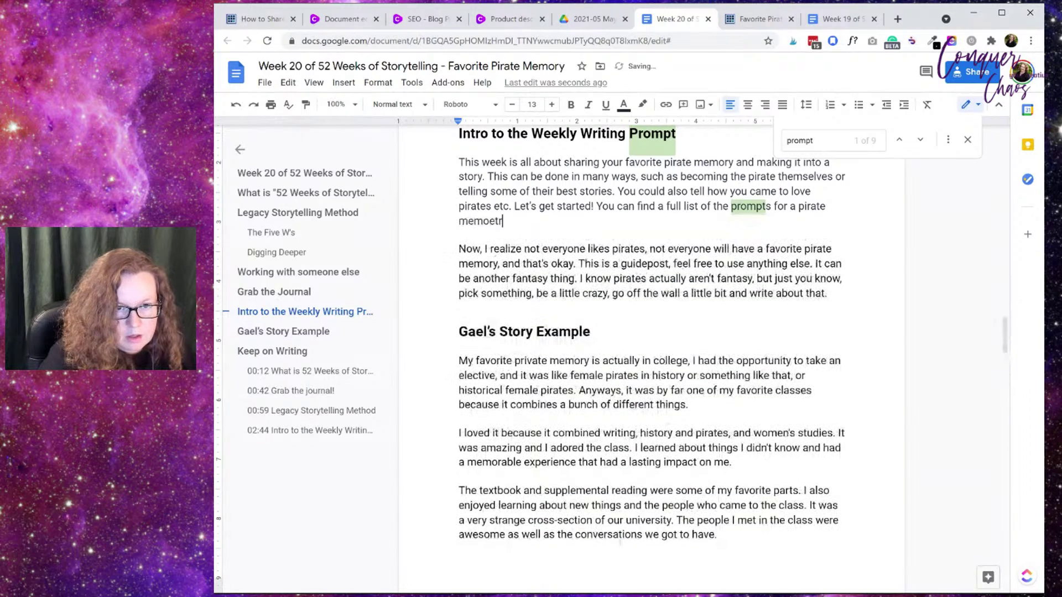
key("BackSpace")
key("BackSpace")
key("BackSpace")
key("BackSpace")
type("ry here.")
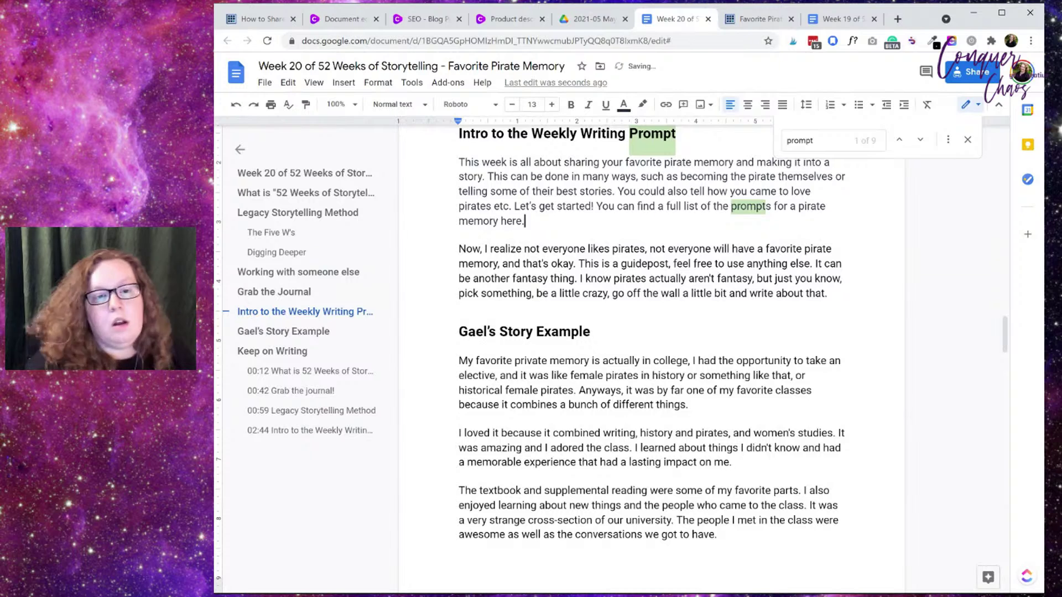
left_click_drag(594, 207, 520, 206)
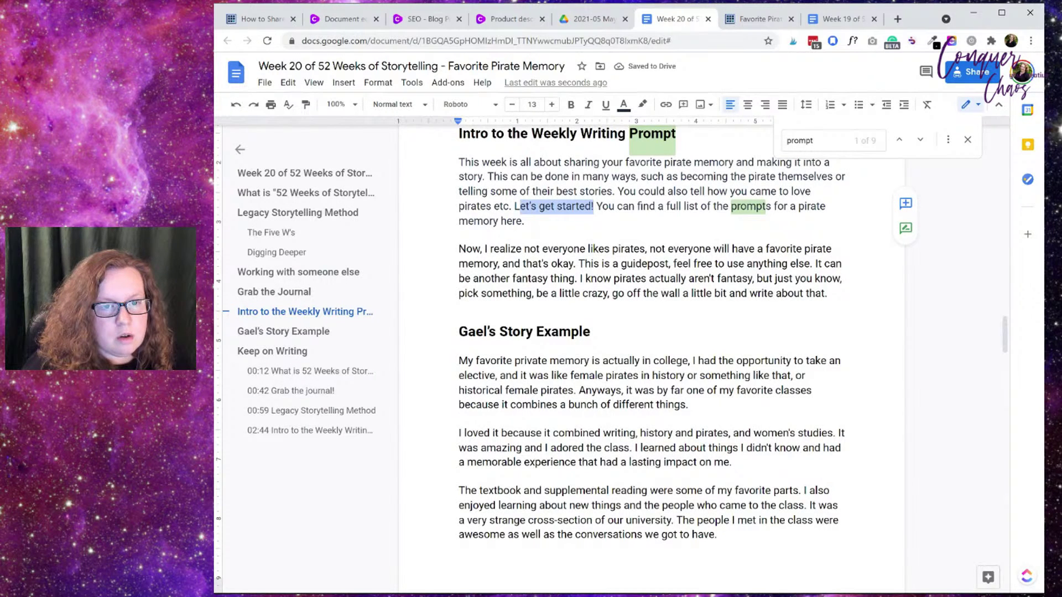
left_click(623, 206)
left_click(524, 221)
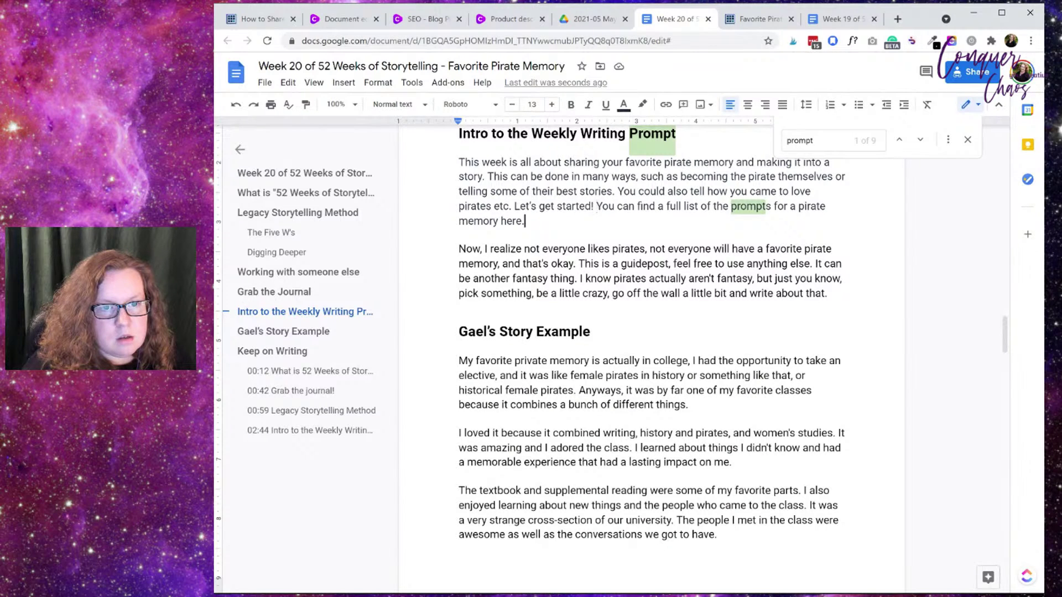
Step: Link "full list of the prompts for a pirate memory here." to the Favorite Pirate Memory LegacyChat page, using the address copied from its browser tab
left_click(757, 19)
left_click(596, 40)
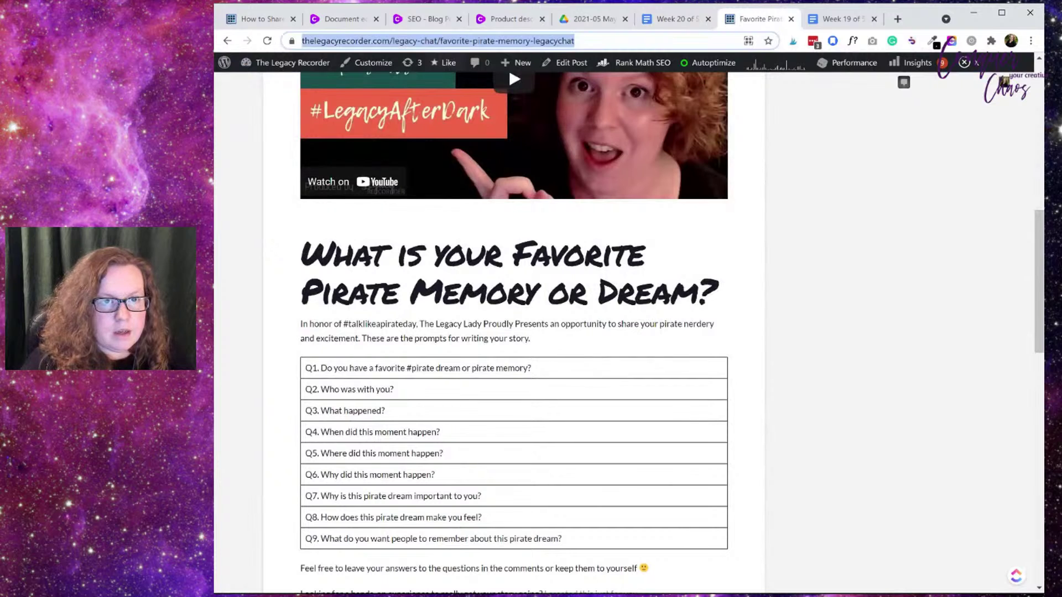
left_click(670, 19)
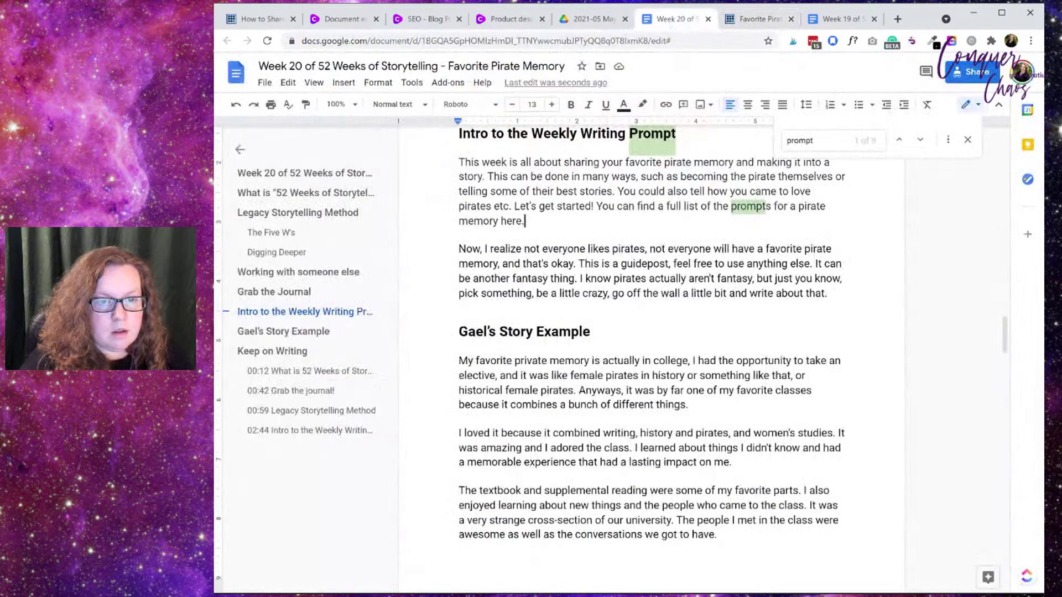
left_click_drag(602, 208, 665, 208)
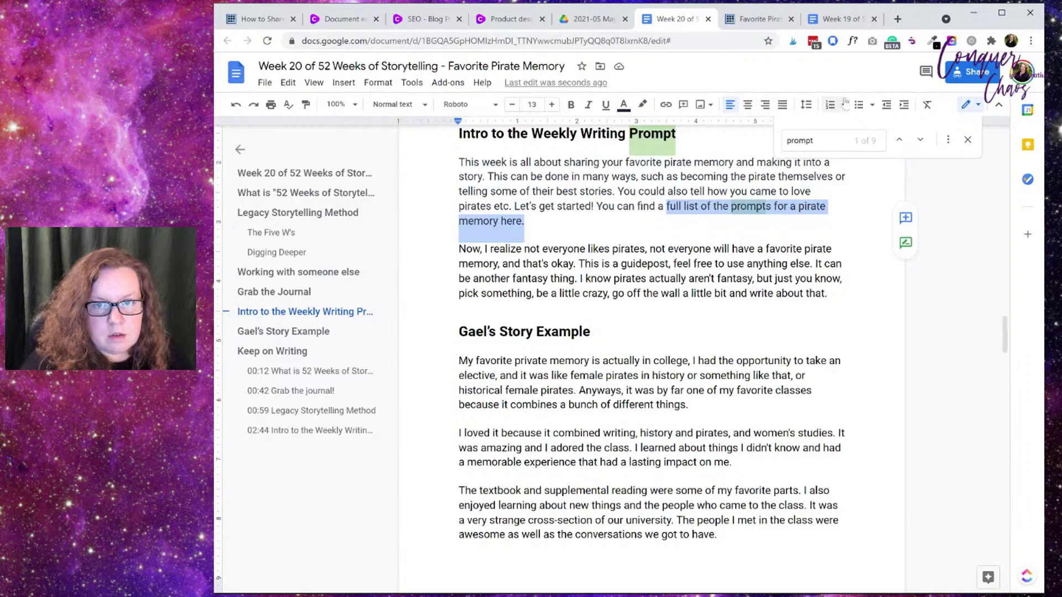
left_click(666, 104)
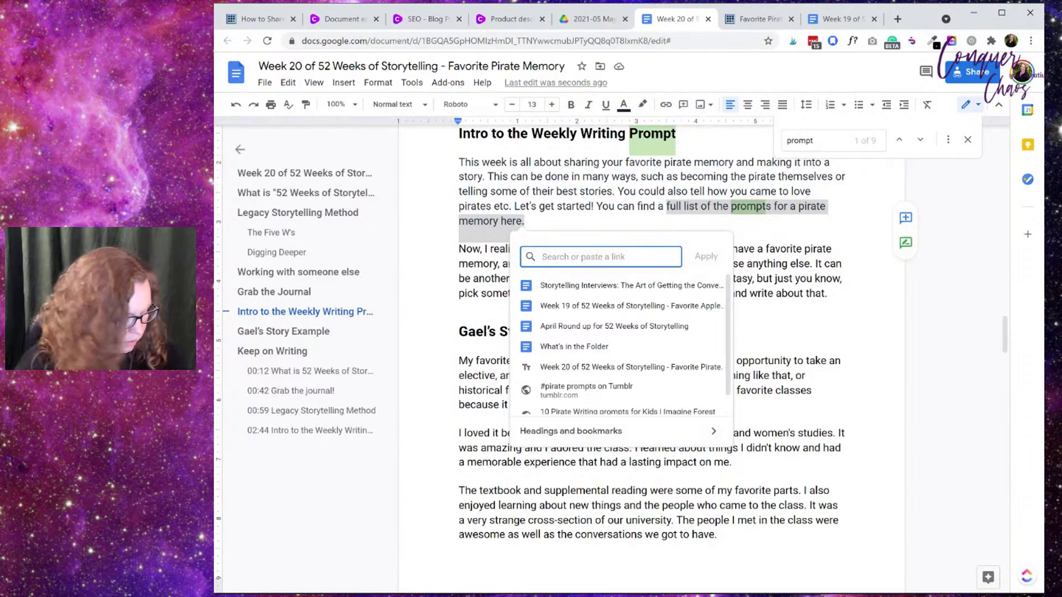
key("ctrl+v")
left_click(704, 257)
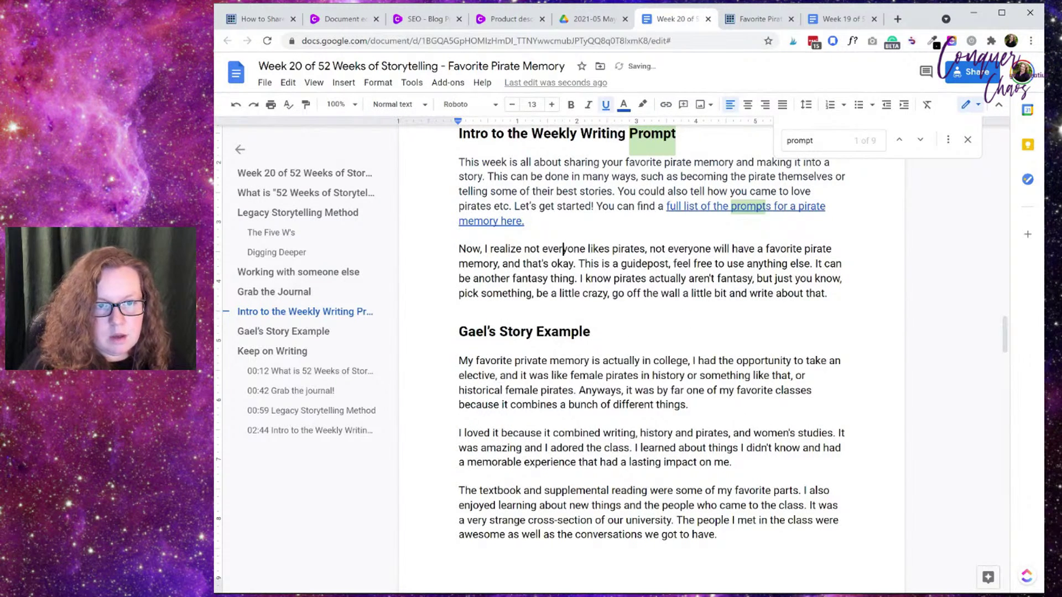
Step: Look back over the draft's earlier sections and briefly play the "How to Talk Like a Pirate" video on the Favorite Pirate Memory page
scroll(653, 354, "up", 9)
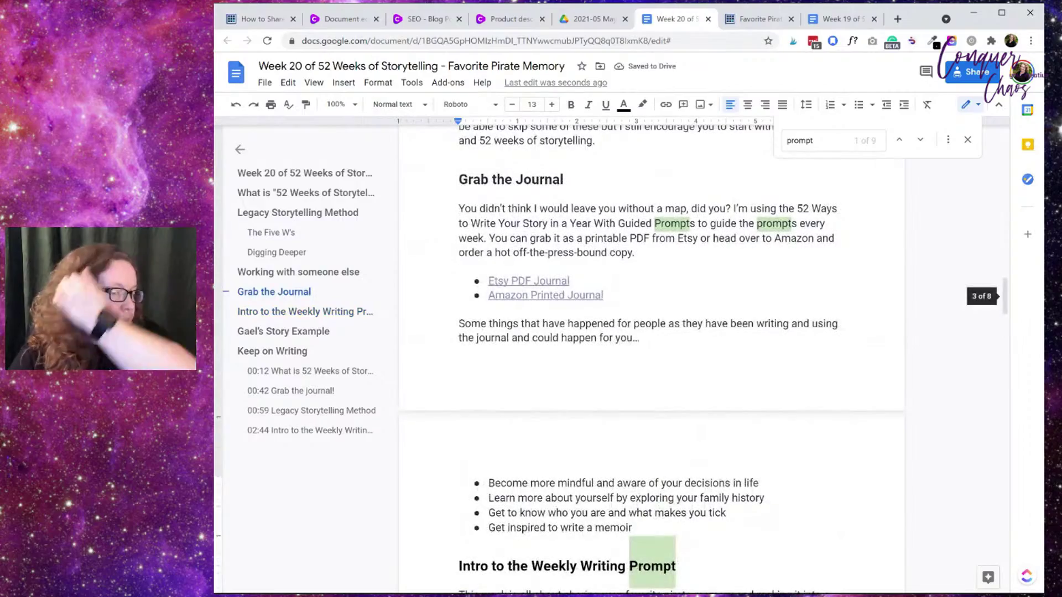
scroll(653, 354, "up", 6)
scroll(650, 354, "up", 10)
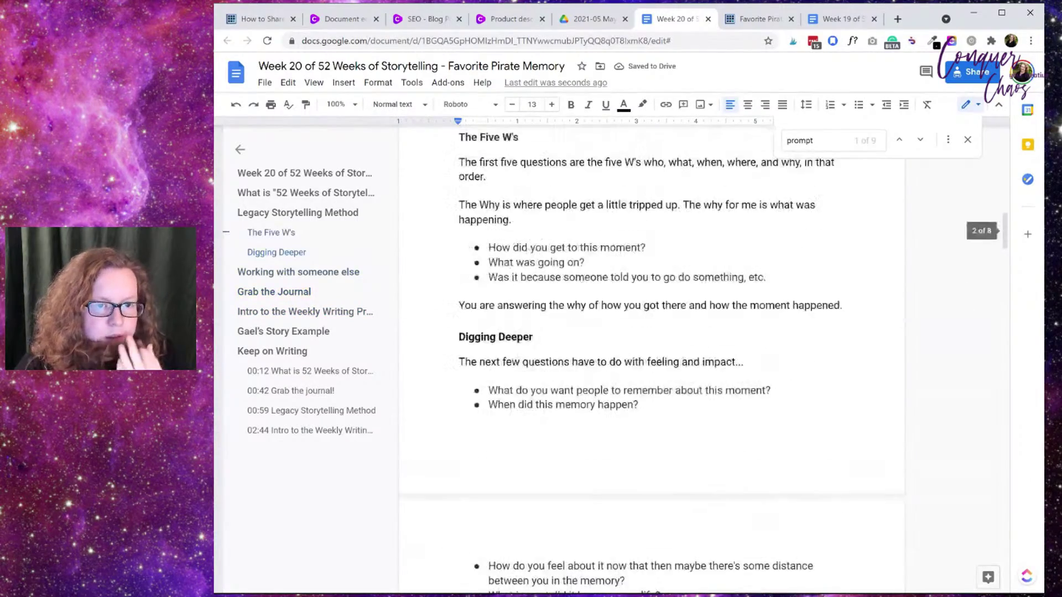
scroll(650, 354, "up", 3)
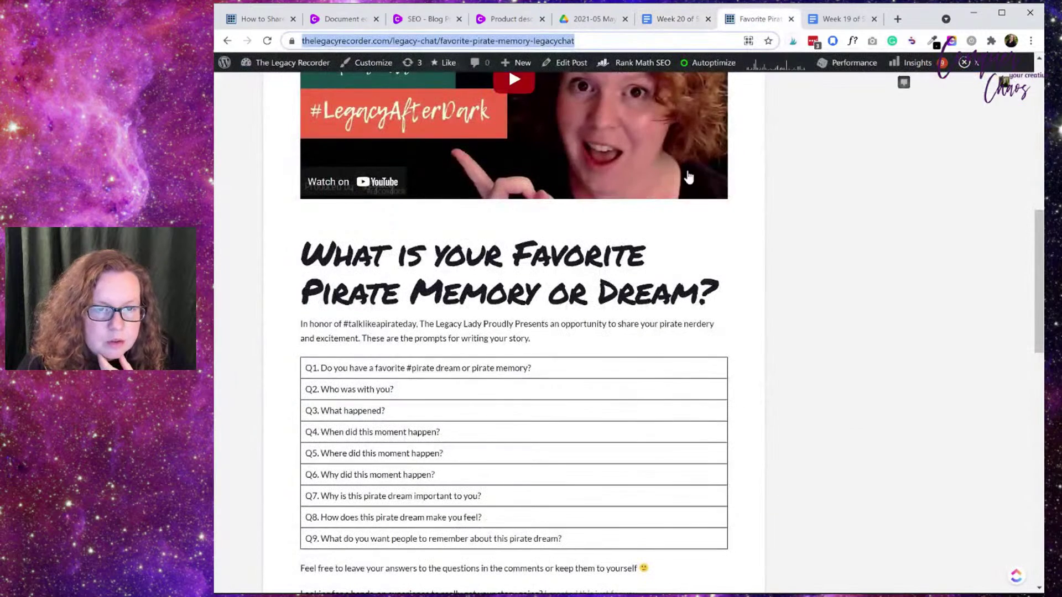
left_click(758, 19)
scroll(520, 296, "up", 3)
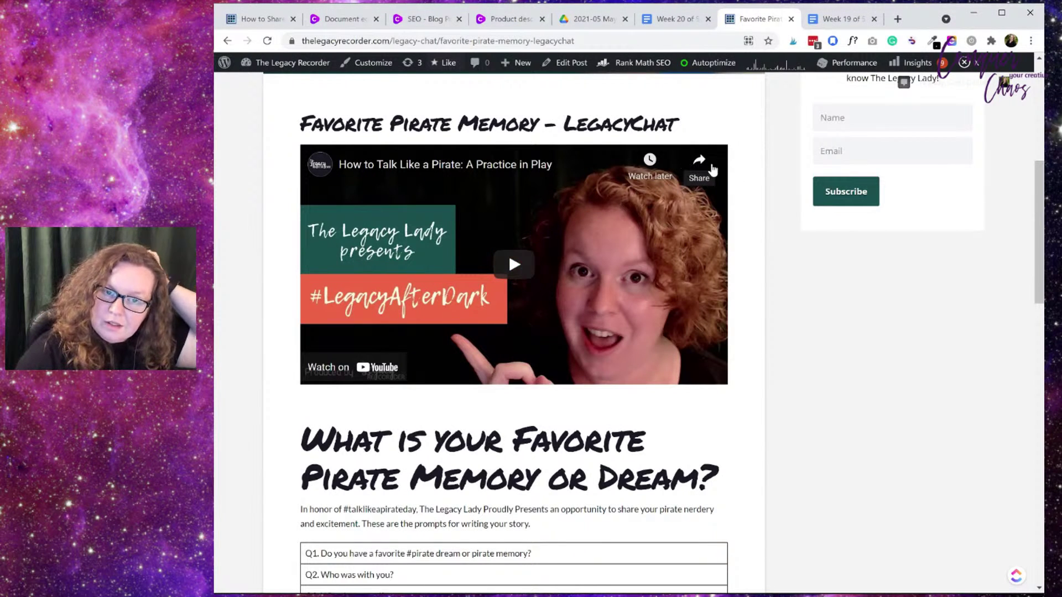
left_click(612, 261)
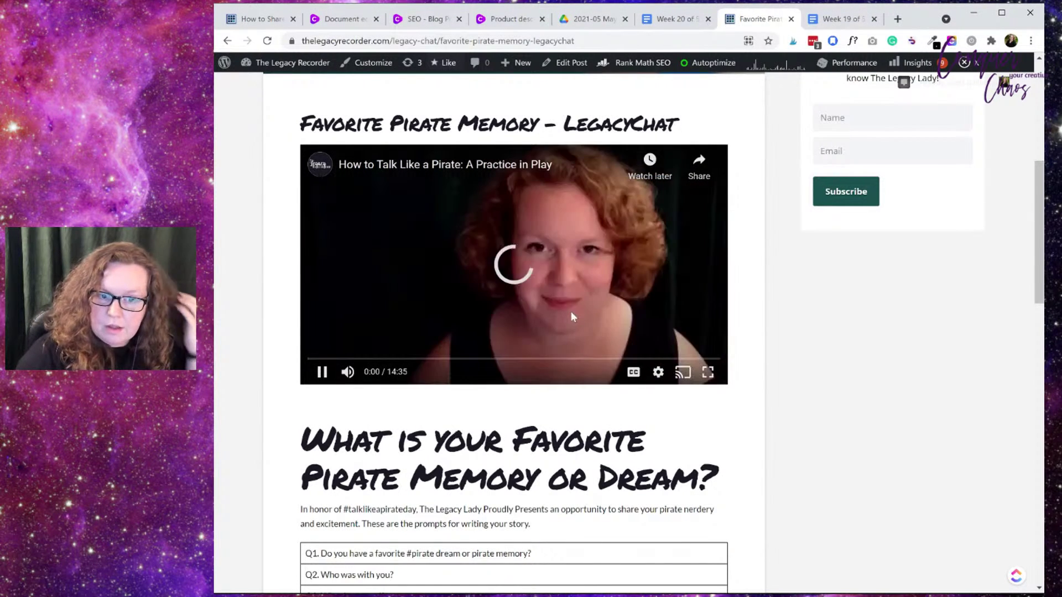
left_click(322, 372)
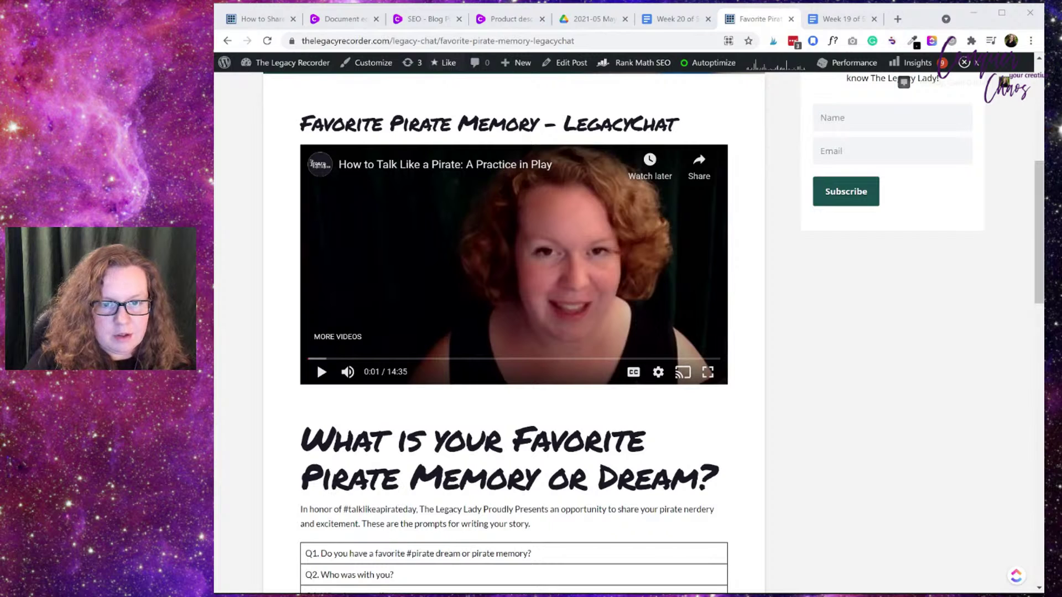
Step: Return to the Week 20 document and review the draft from its title and meta details through the story example section
left_click(669, 23)
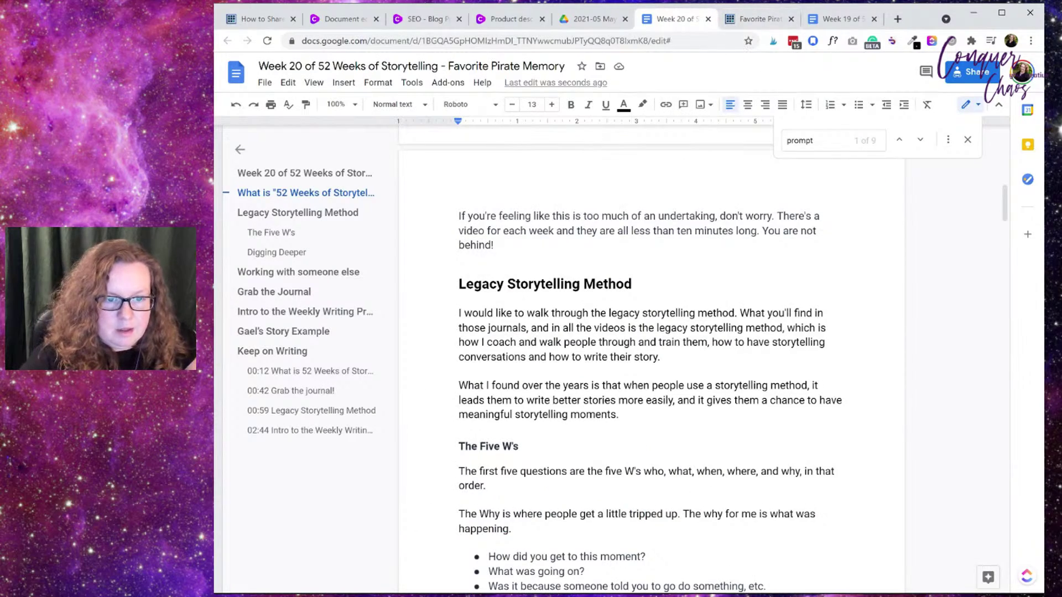
scroll(651, 359, "down", 20)
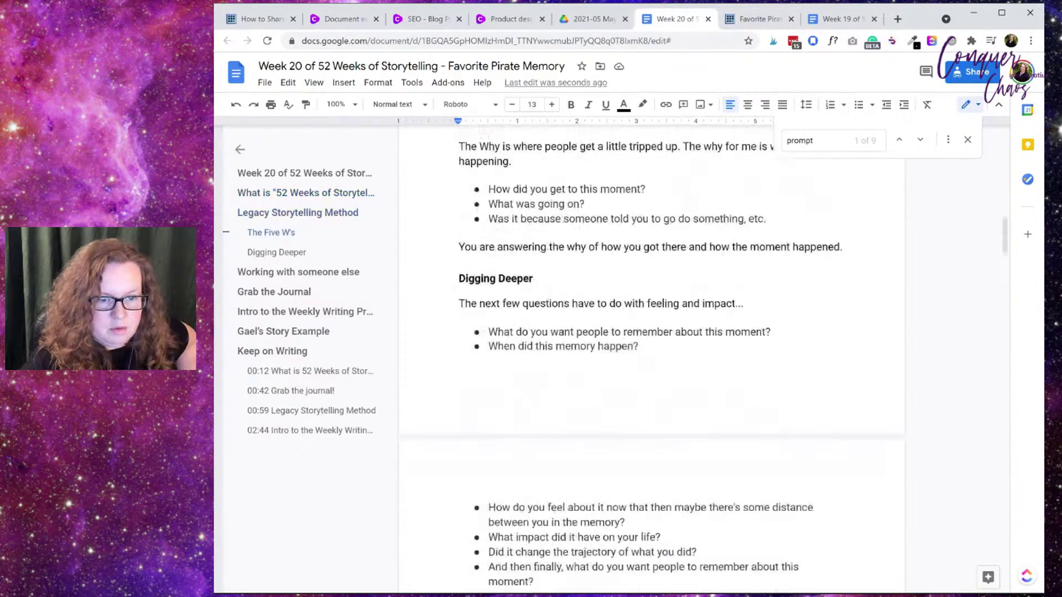
scroll(651, 332, "down", 10)
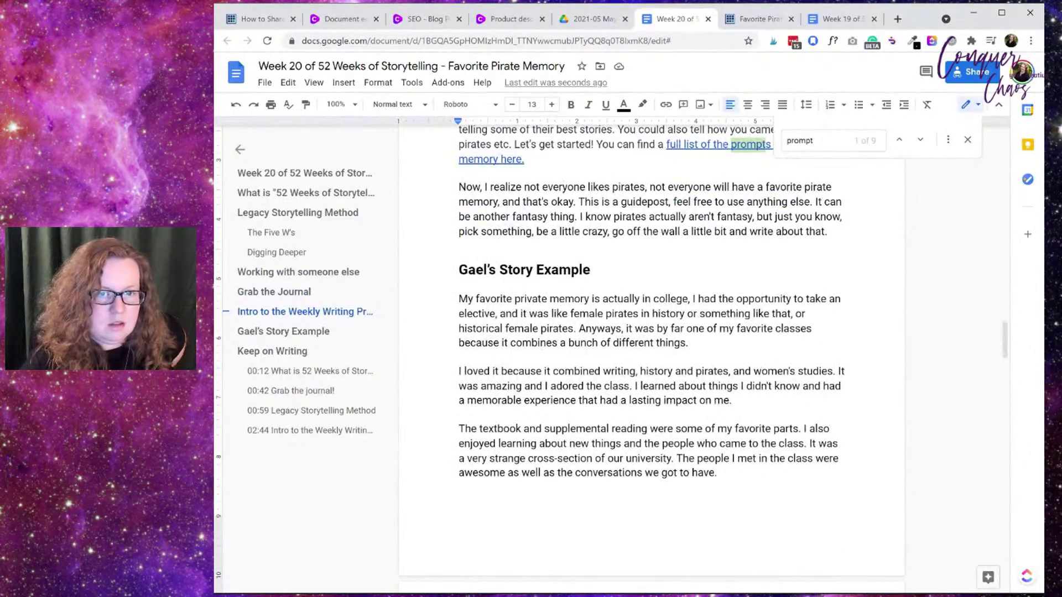
scroll(651, 359, "up", 10)
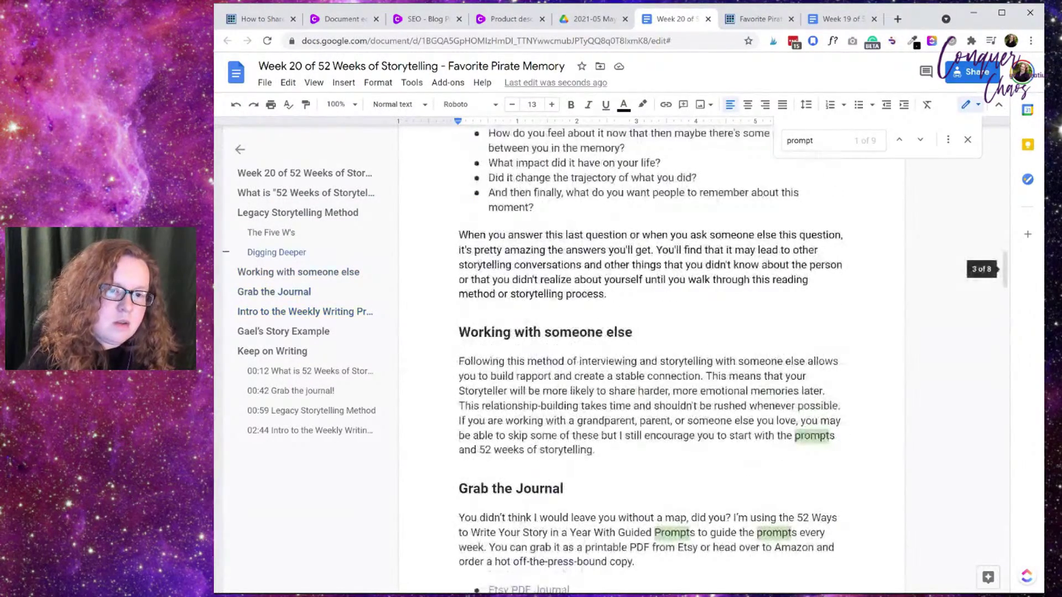
scroll(651, 360, "up", 20)
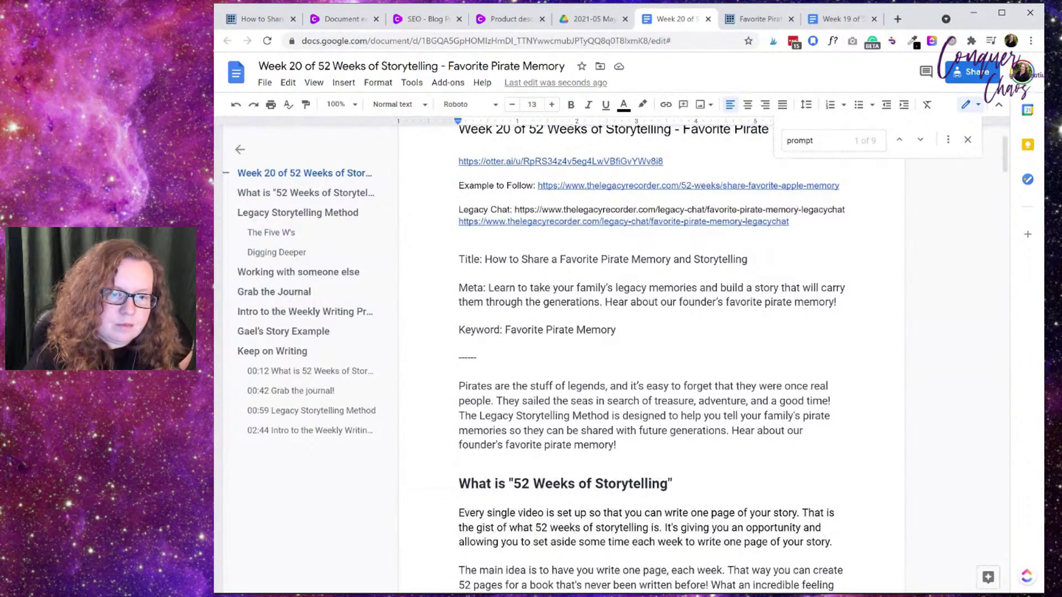
scroll(651, 359, "down", 12)
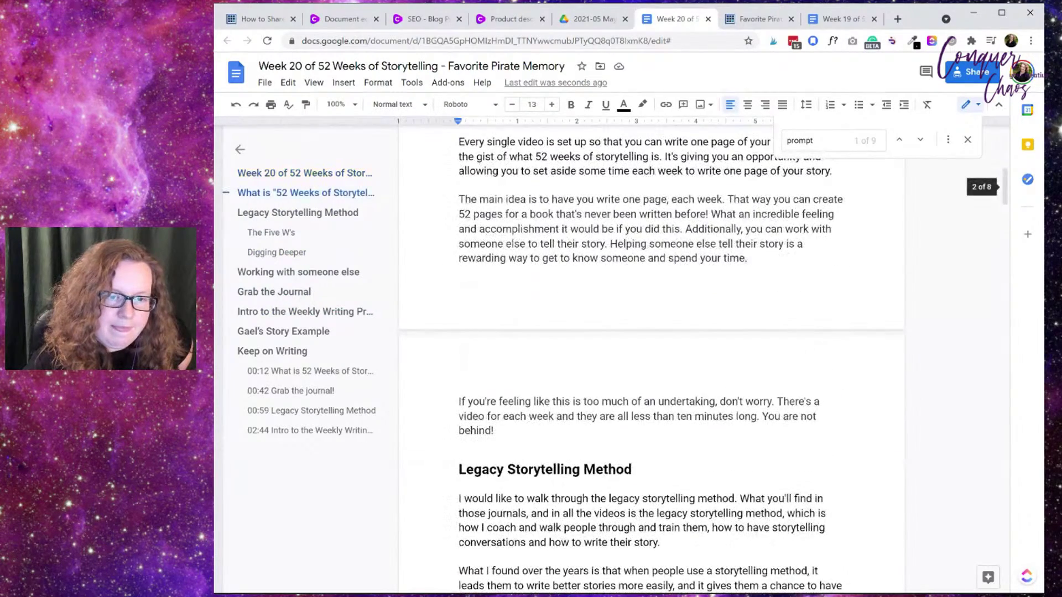
scroll(563, 558, "down", 15)
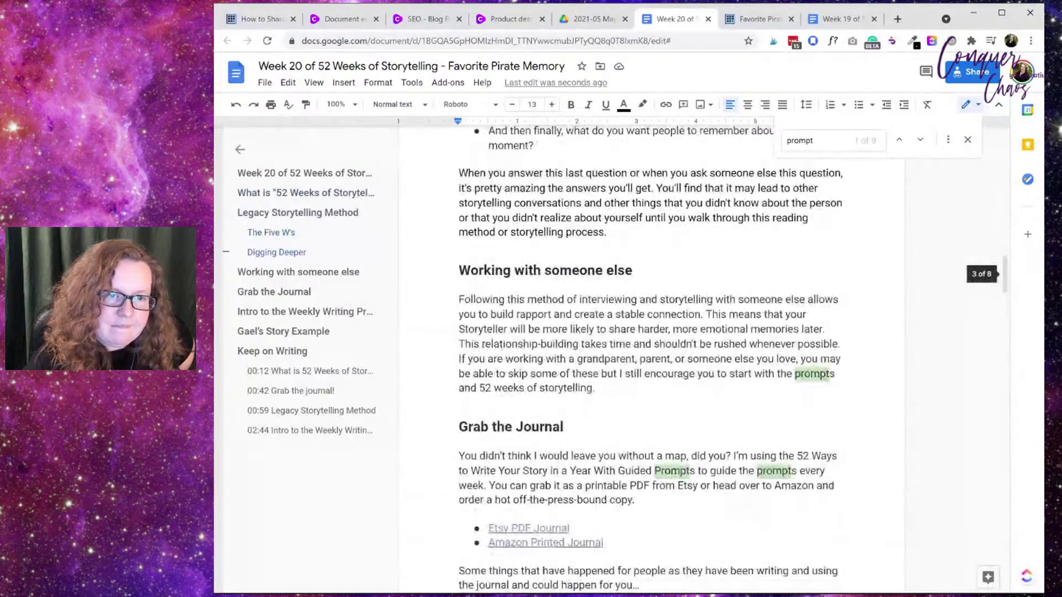
scroll(651, 359, "down", 3)
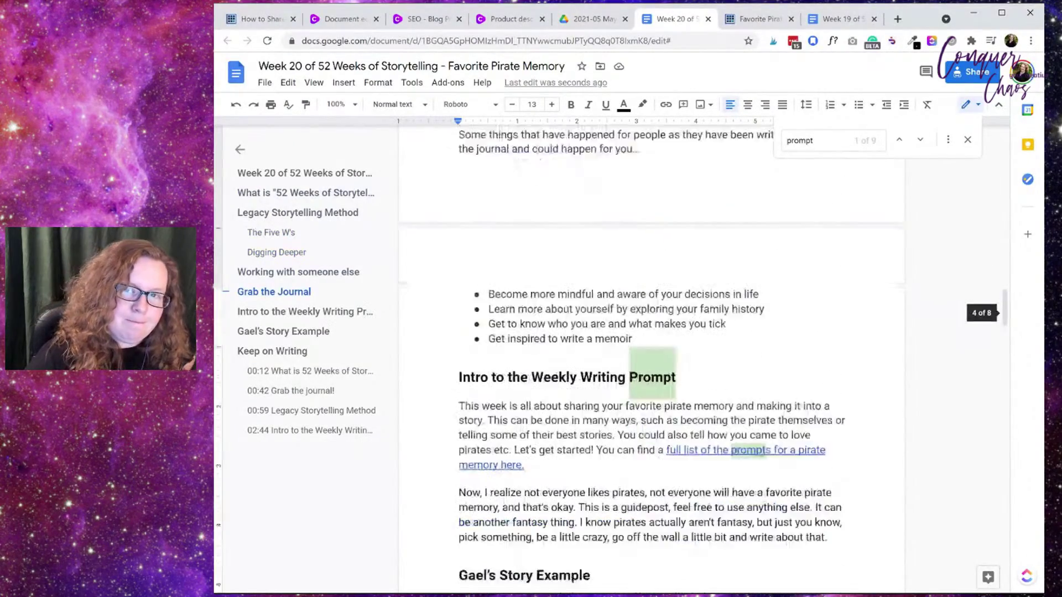
scroll(651, 359, "down", 9)
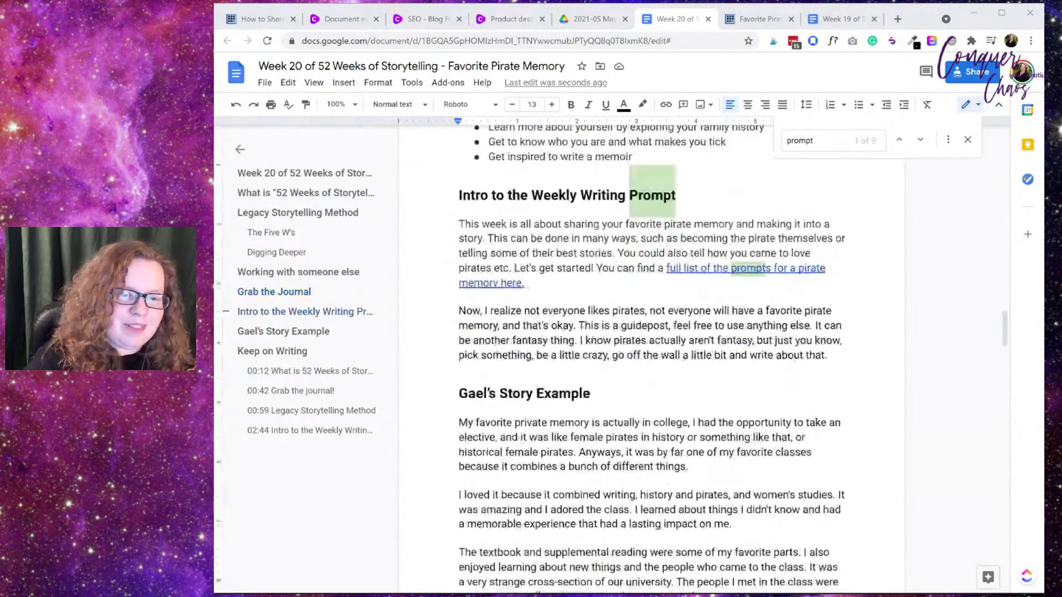
scroll(651, 360, "down", 3)
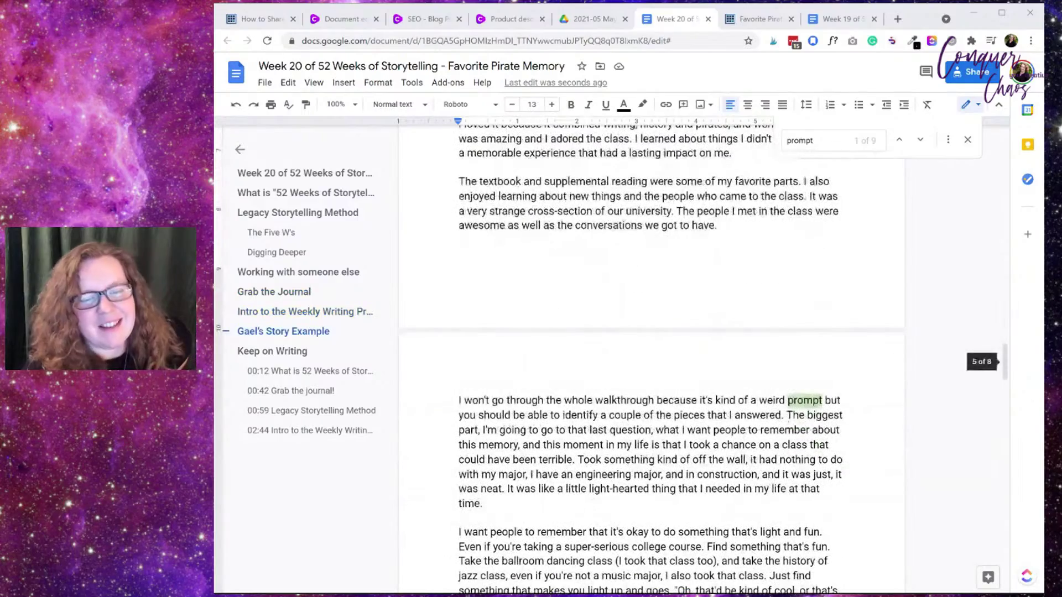
scroll(651, 359, "up", 12)
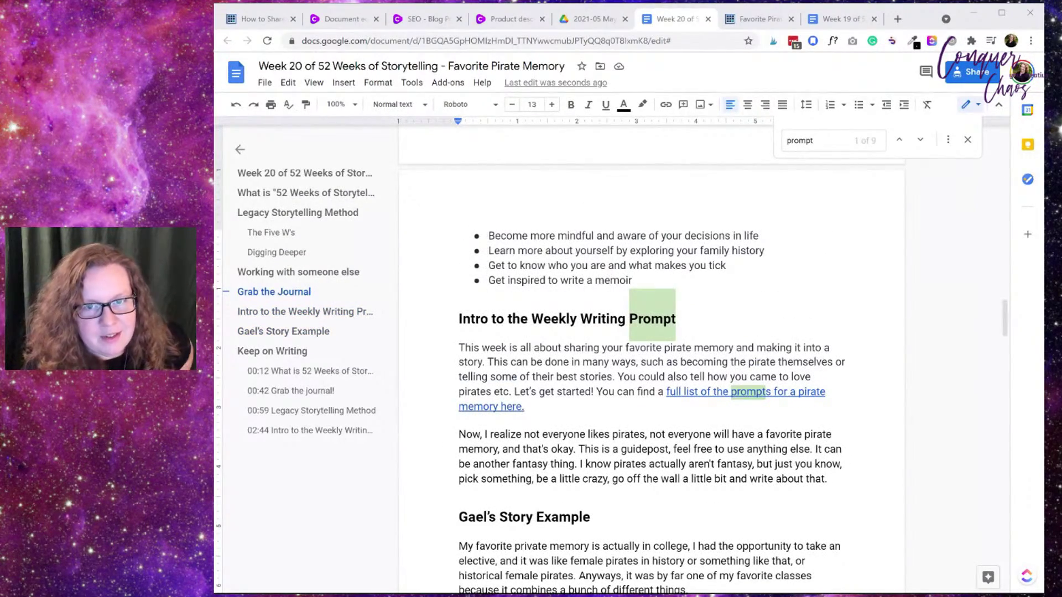
Step: Search the document for "video" and read the transcript passage about the Pirate Day video and its YouTube link
key("ctrl+f")
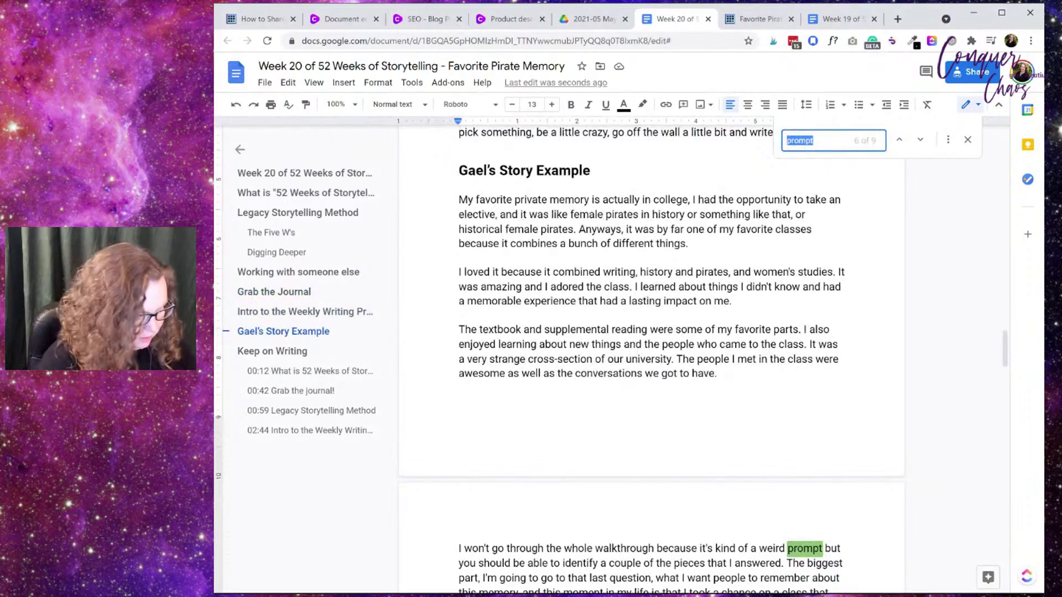
type("video")
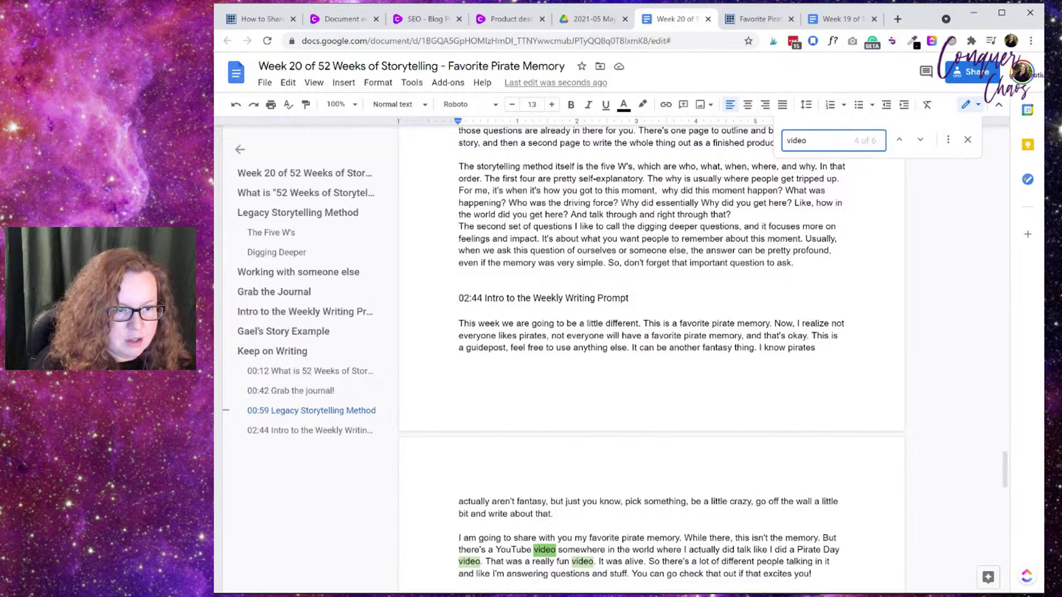
scroll(652, 360, "down", 3)
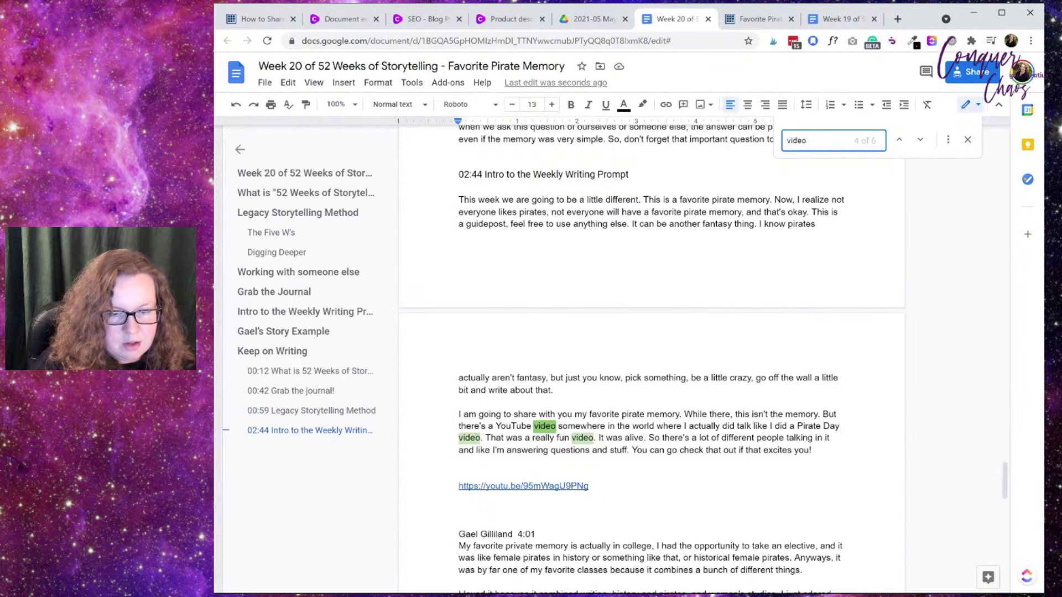
scroll(652, 360, "up", 1)
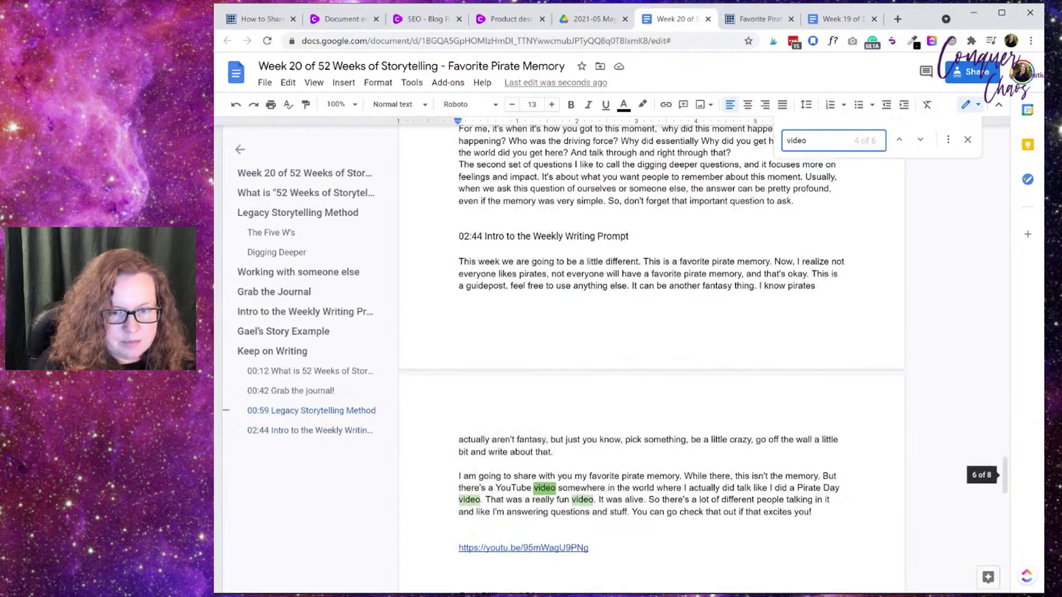
scroll(652, 360, "up", 3)
scroll(652, 359, "down", 3)
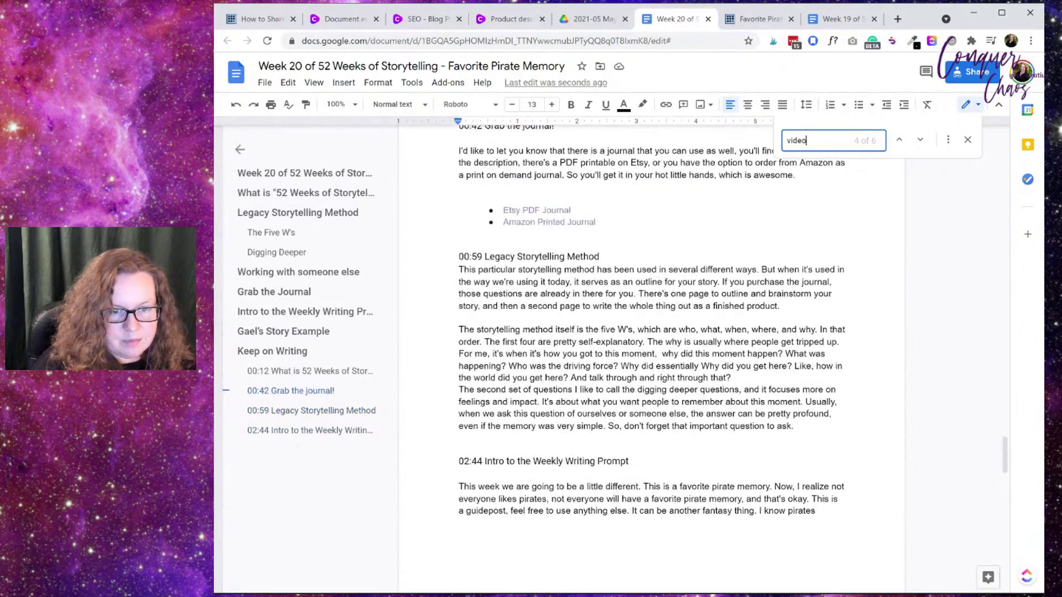
scroll(652, 359, "up", 8)
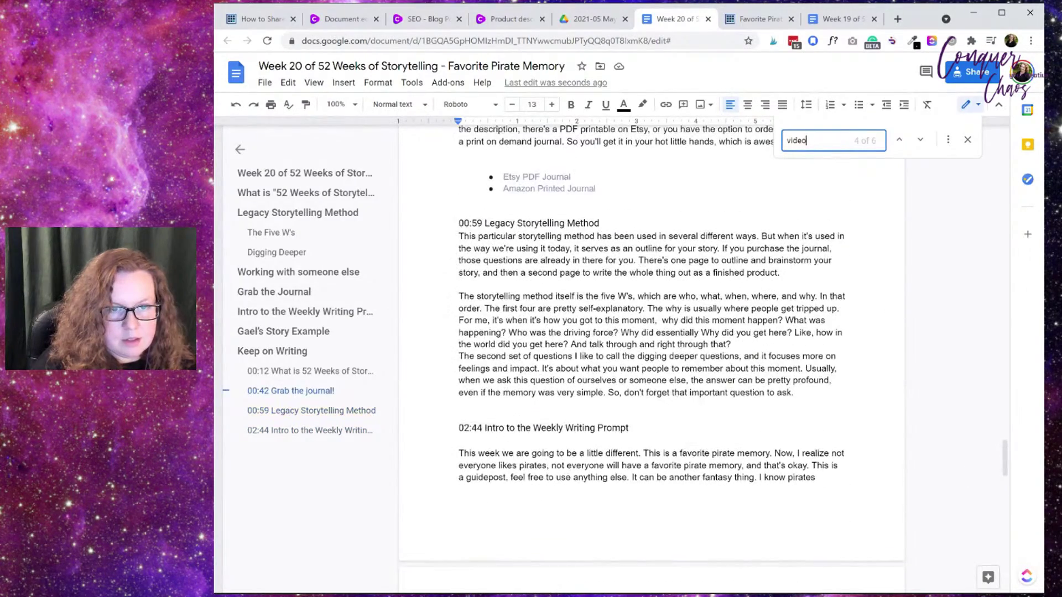
scroll(652, 359, "down", 7)
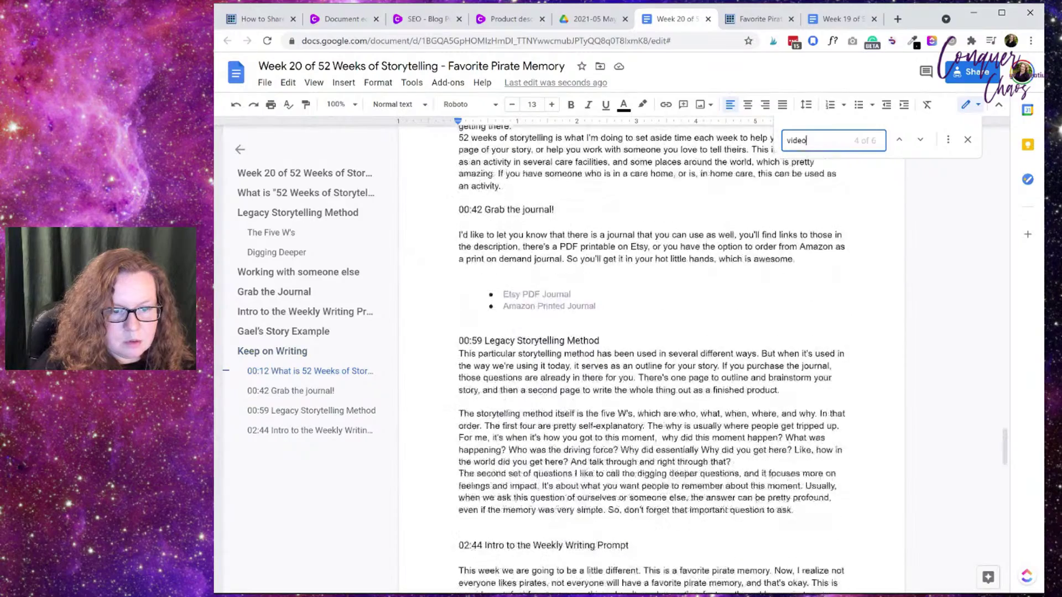
scroll(652, 359, "down", 1)
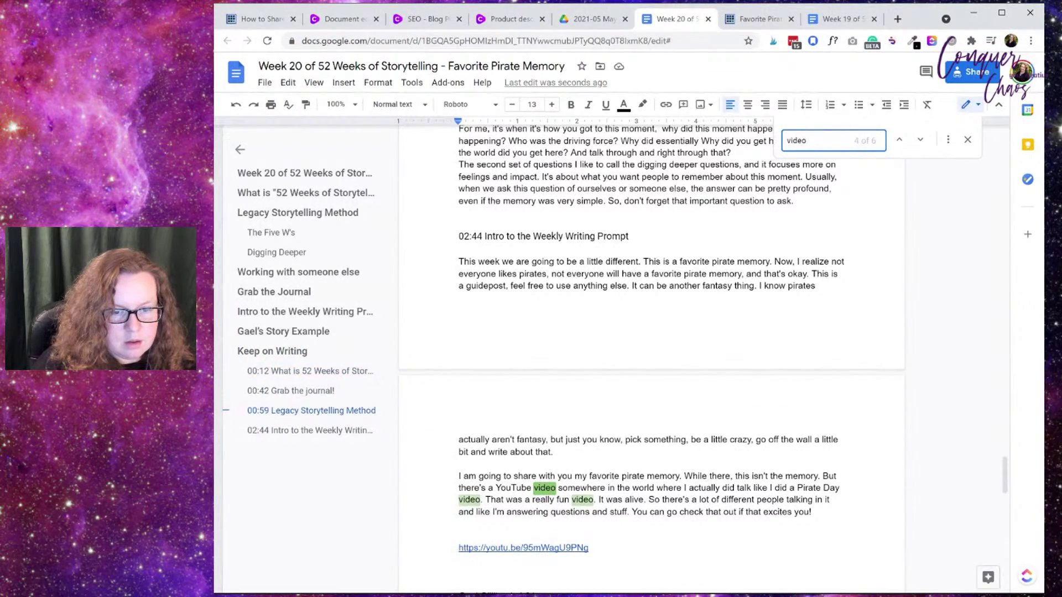
left_click_drag(812, 512, 459, 488)
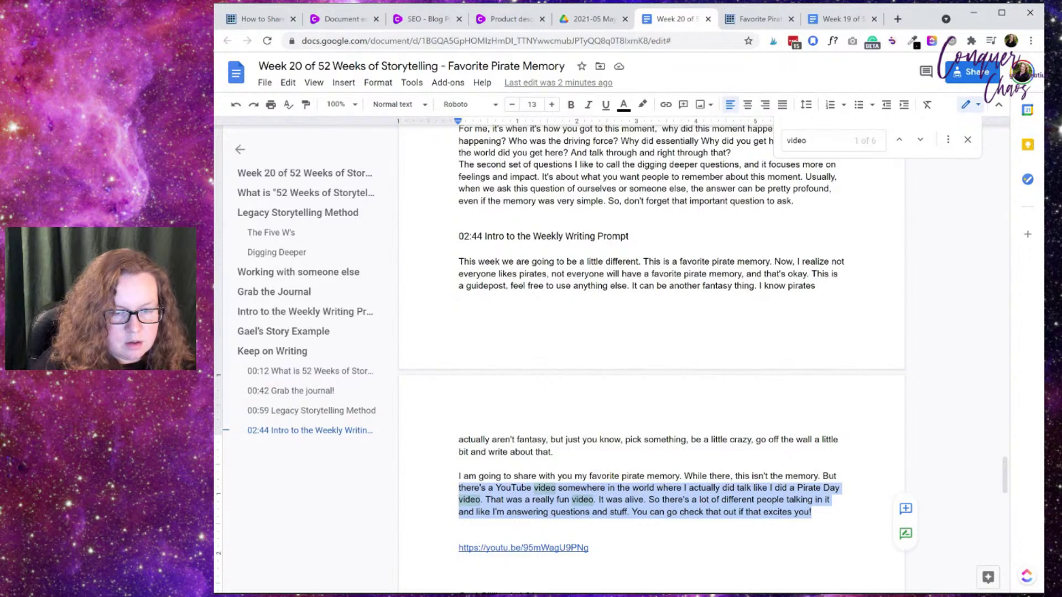
left_click(458, 488)
Step: Add "You can check out the Talk Like a Pirate Video here." after the paragraph ending "write about that." in the weekly writing prompt intro
scroll(651, 360, "up", 12)
scroll(651, 359, "up", 15)
scroll(651, 359, "up", 5)
scroll(651, 360, "down", 3)
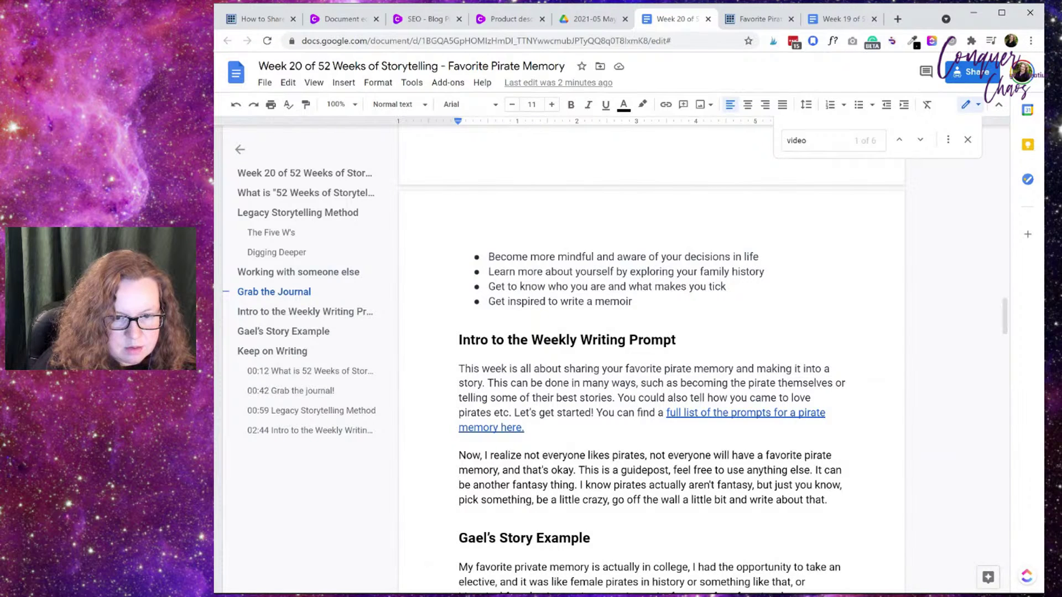
left_click(828, 499)
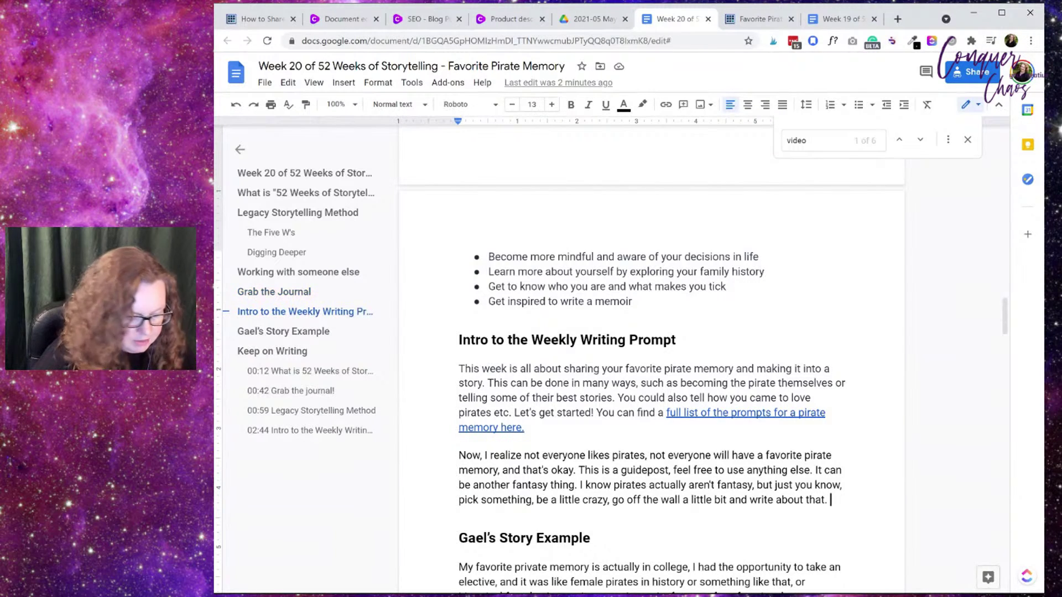
key("Return")
type("You can check out the")
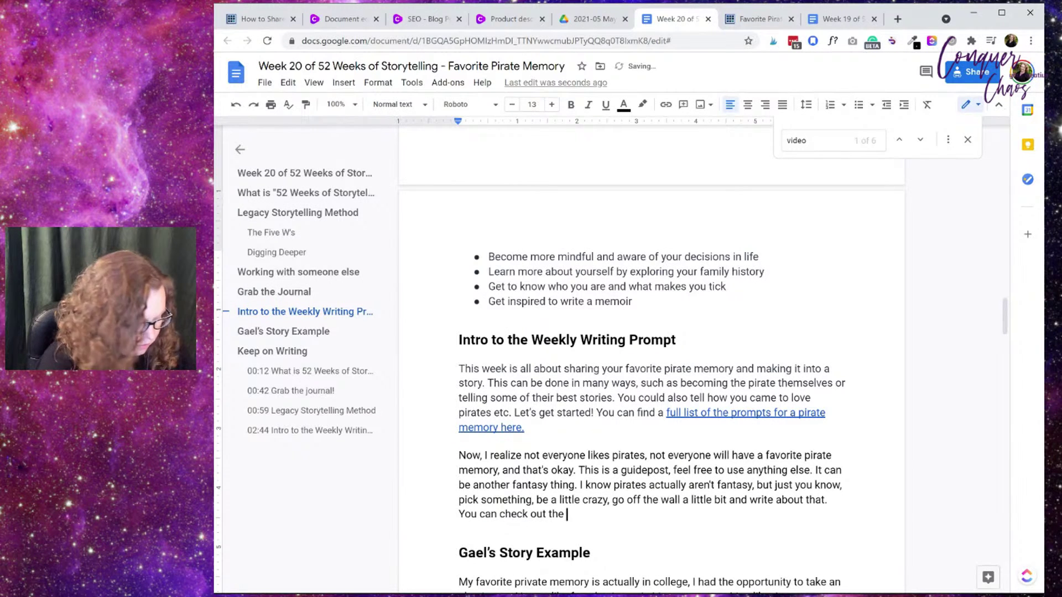
type("video")
key("BackSpace")
key("BackSpace")
key("BackSpace")
key("BackSpace")
key("BackSpace")
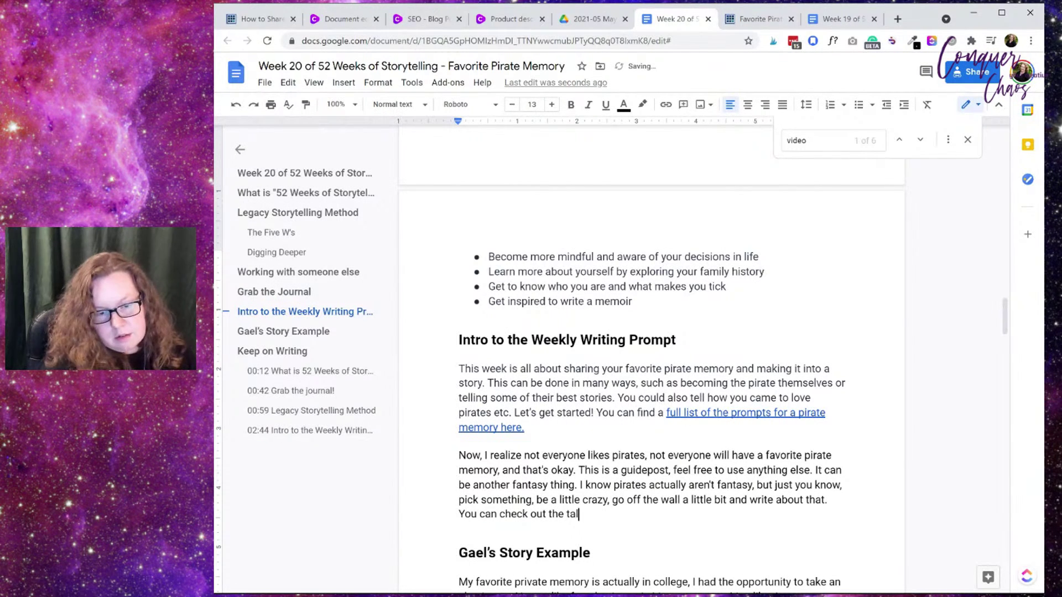
type("Talk :Li")
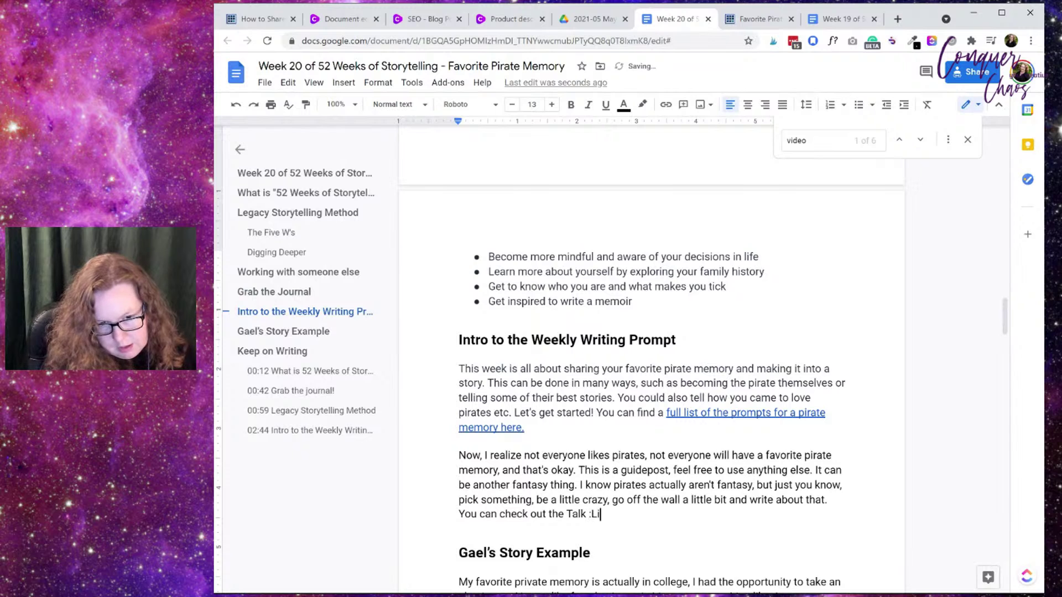
key("BackSpace")
key("BackSpace")
key("BackSpace")
type(":Link")
key("BackSpace")
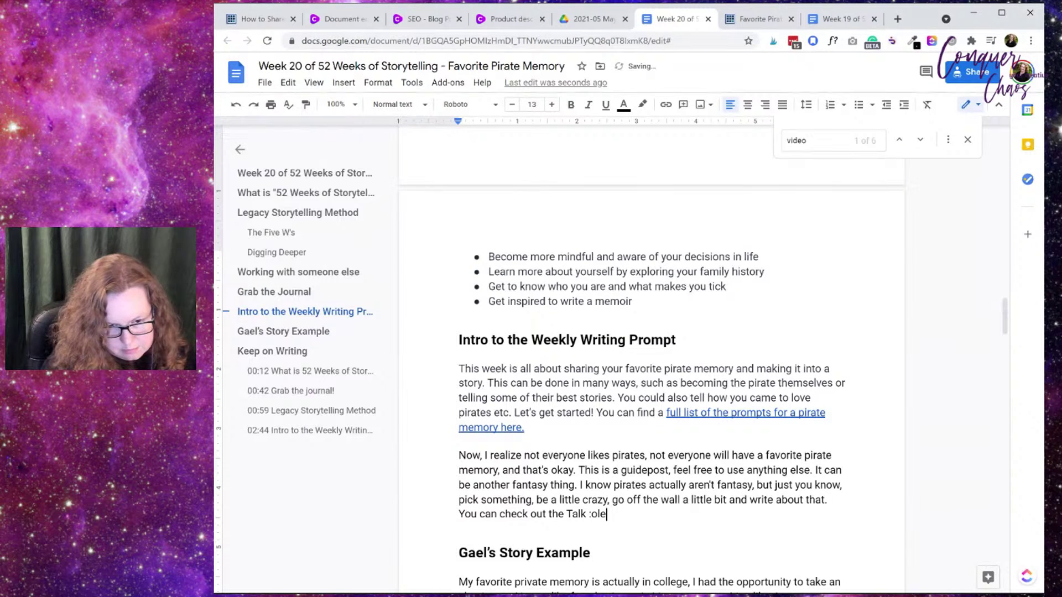
key("BackSpace")
key("BackSpace")
key("BackSpace")
type("Link")
key("BackSpace")
key("BackSpace")
key("BackSpace")
key("BackSpace")
type("Like")
key("BackSpace")
key("BackSpace")
type("ke a Pr")
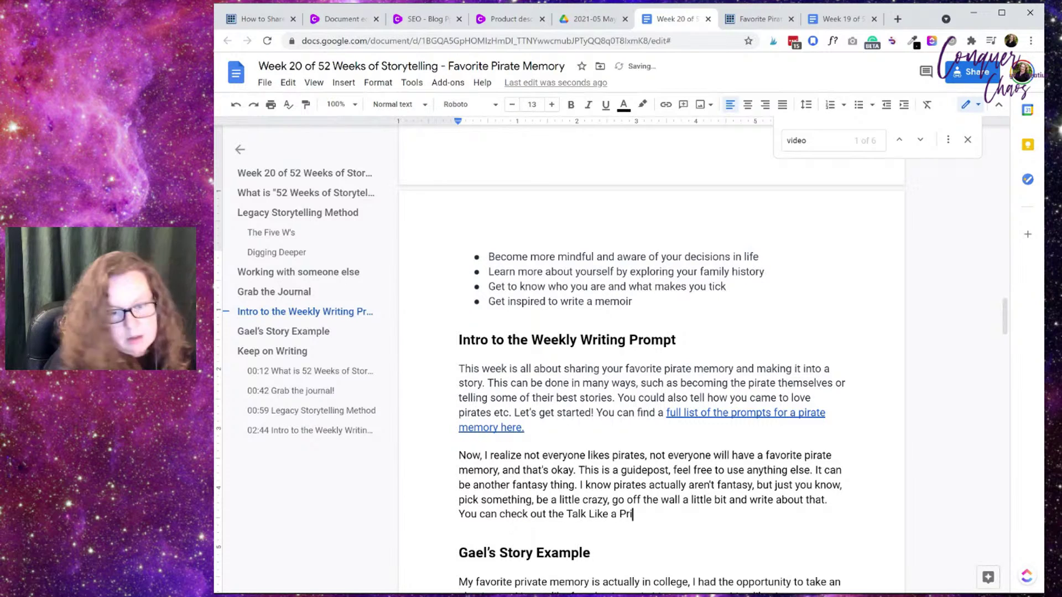
type("irate Vid")
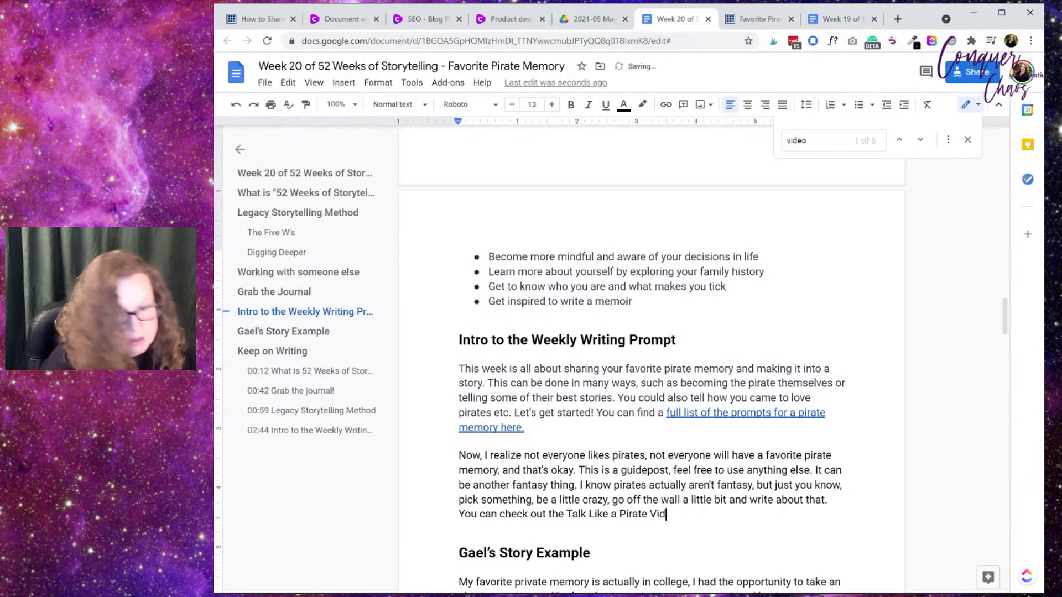
type("eo here.")
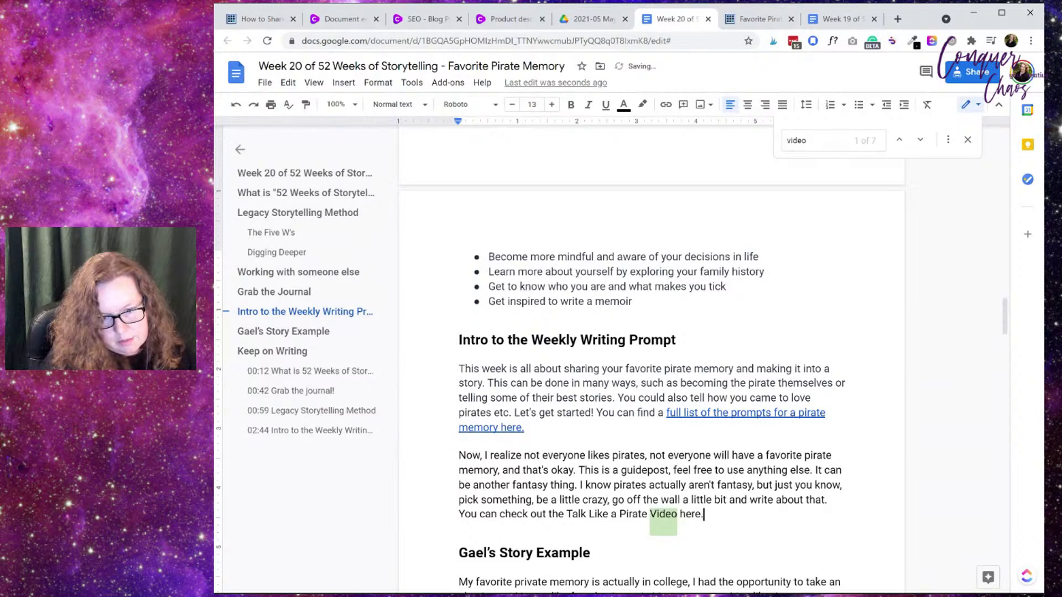
key("BackSpace")
key("BackSpace")
key("BackSpace")
key("BackSpace")
key("BackSpace")
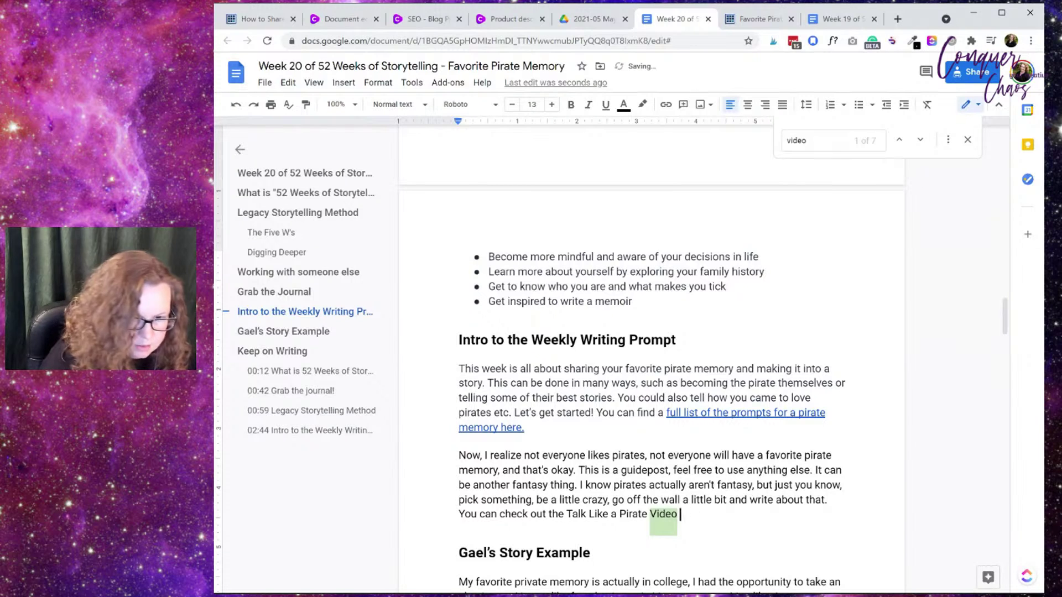
type("below.")
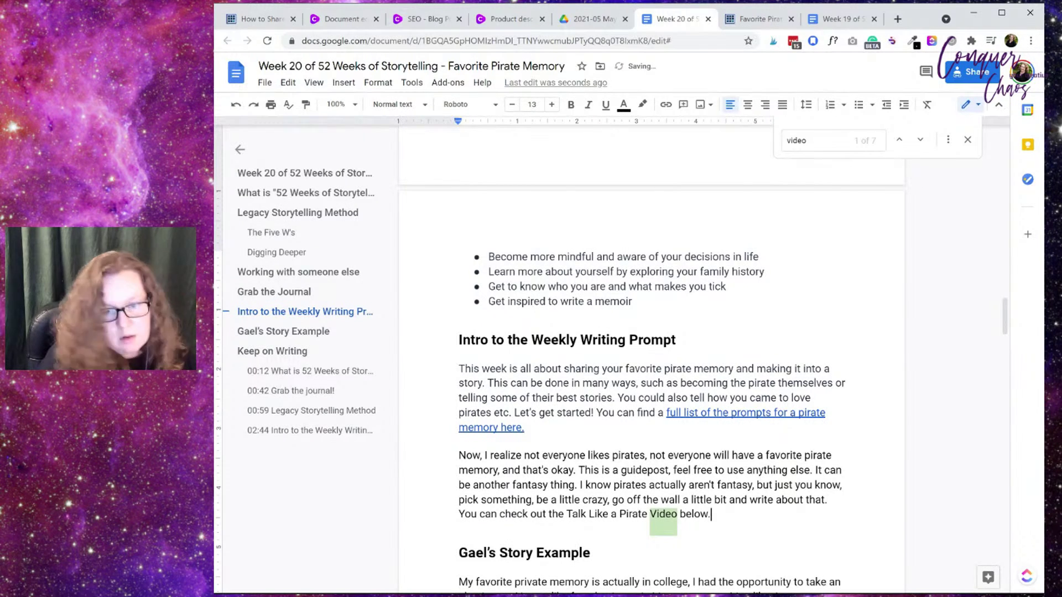
key("Return")
type("https://youtu.be/95mWagU9PNg")
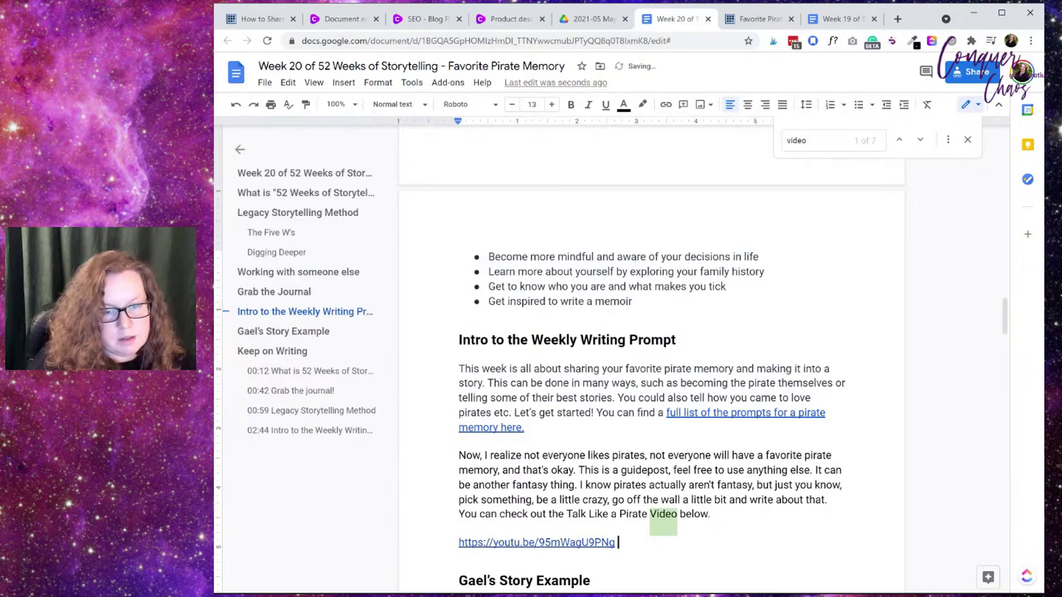
Step: Go to the 02:44 Intro to the Weekly Writing Prompt transcript and open its YouTube link to check the video
scroll(652, 359, "up", 9)
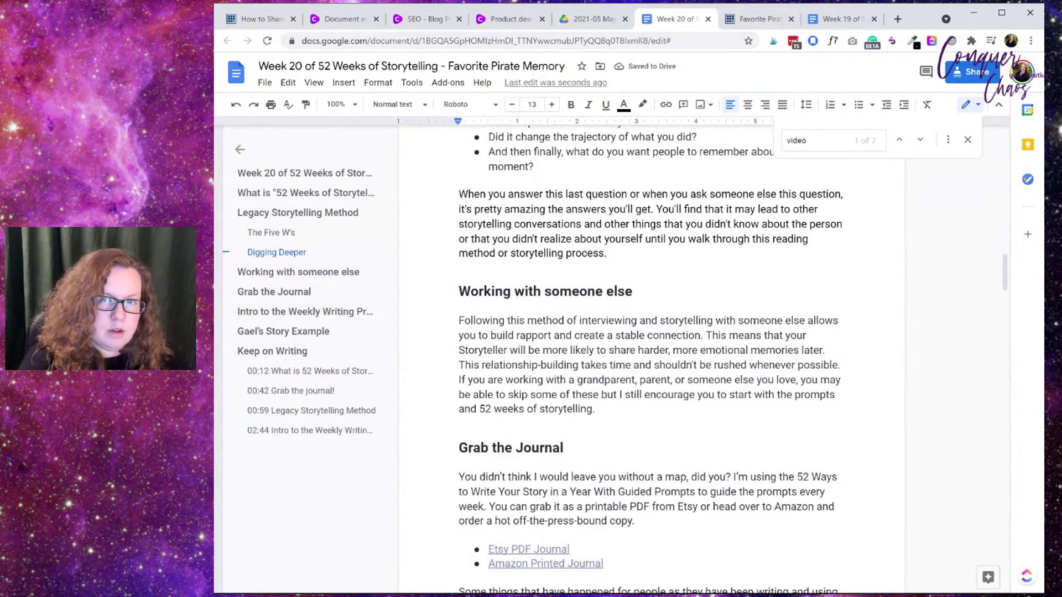
scroll(652, 359, "up", 10)
scroll(652, 359, "up", 3)
left_click(310, 388)
left_click(315, 371)
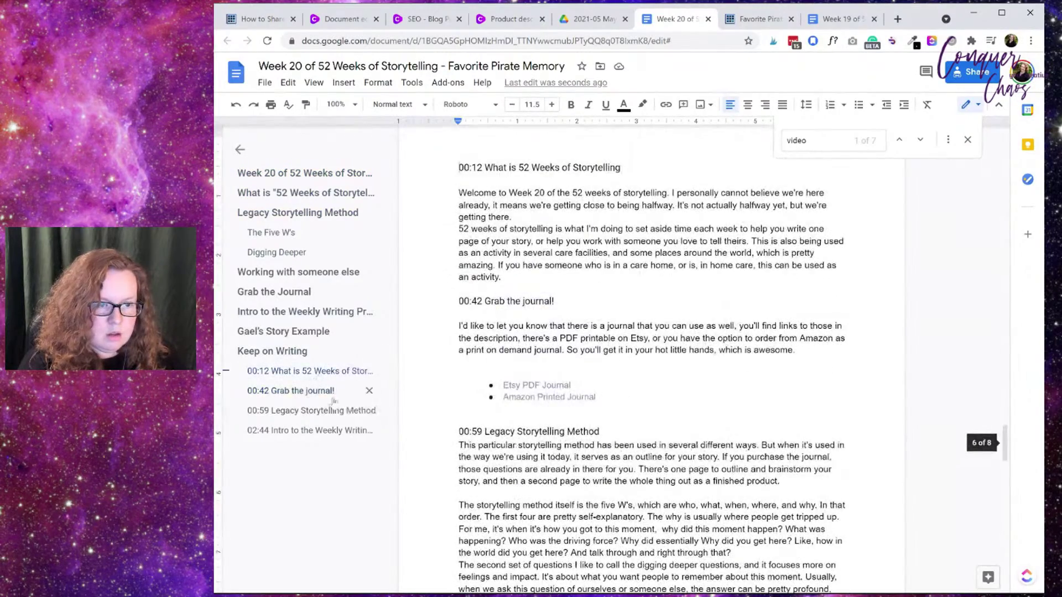
left_click(307, 411)
left_click(306, 410)
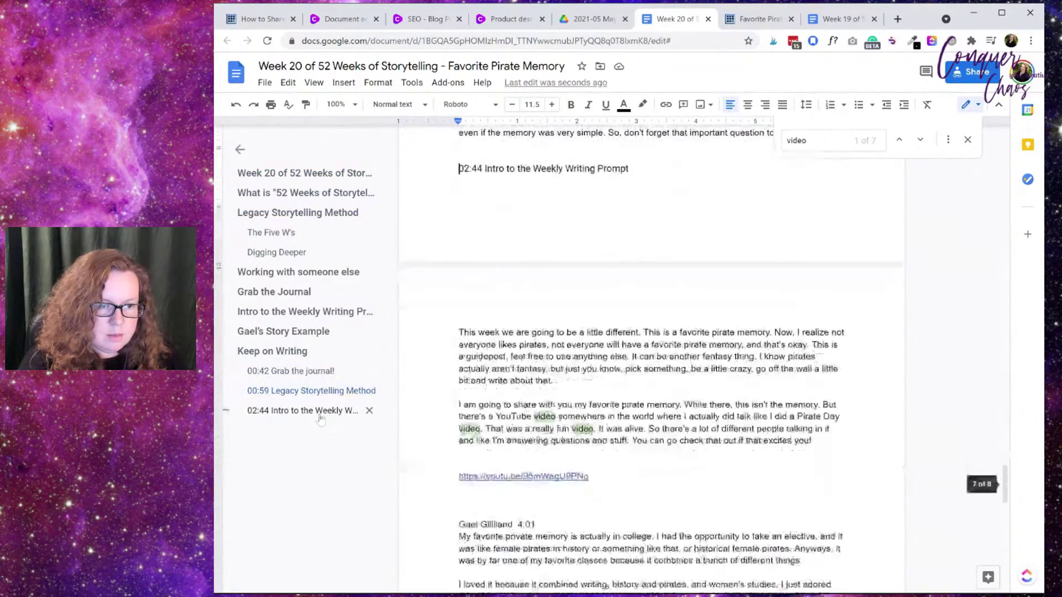
left_click(549, 476)
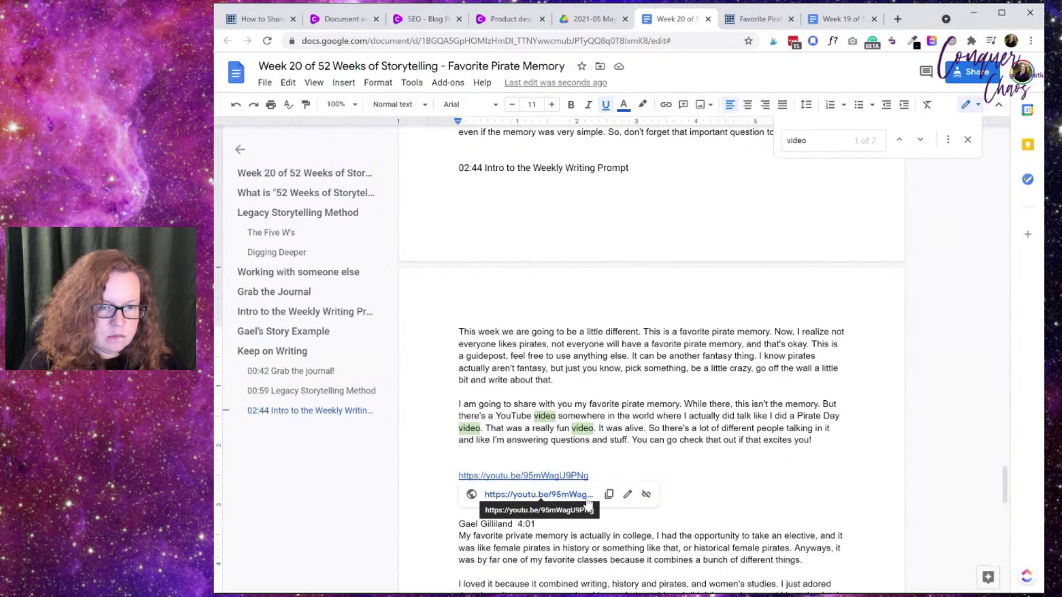
left_click(545, 494)
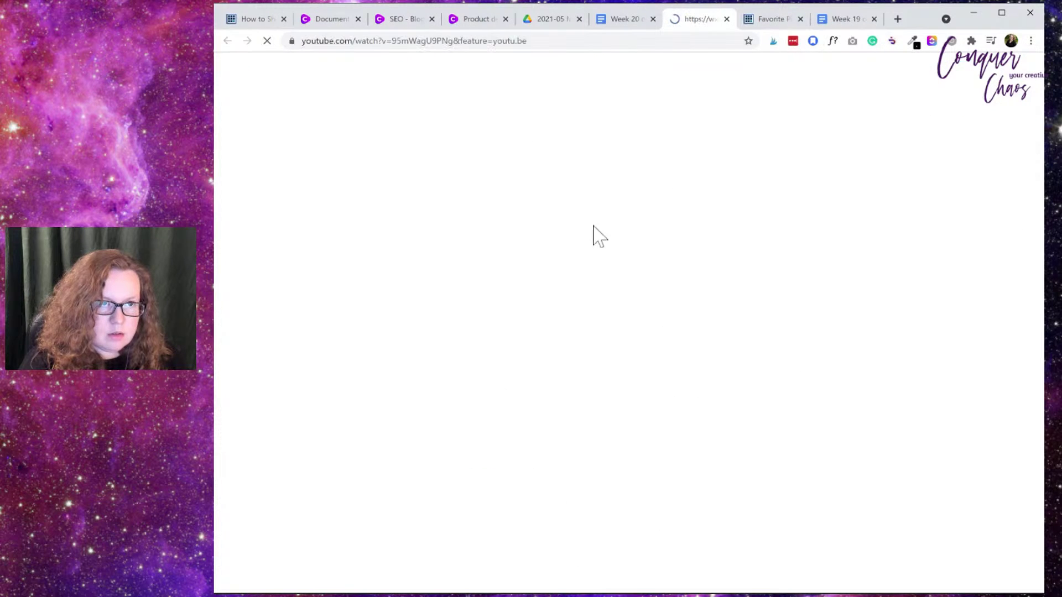
Step: Close the YouTube video and the Favorite Pirate Memory page, and return to the Week 20 document
left_click(726, 20)
left_click(713, 18)
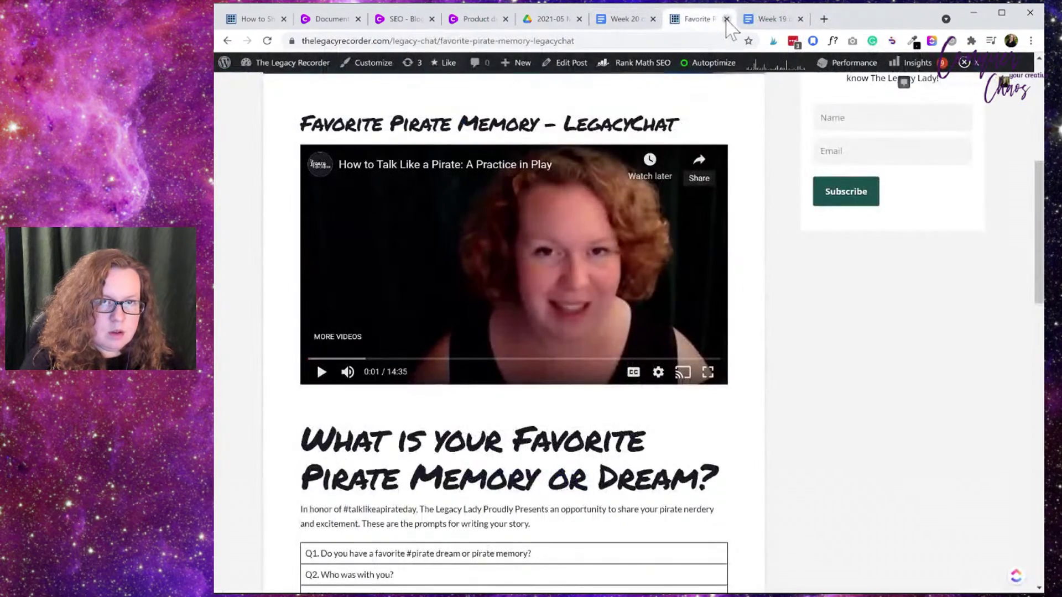
left_click(726, 19)
left_click(612, 20)
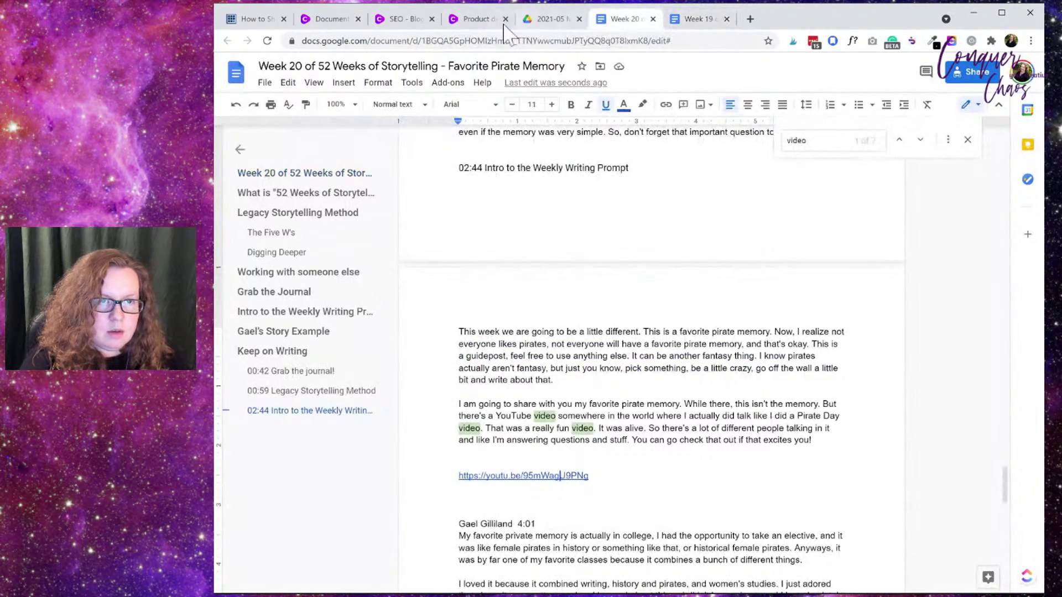
Step: Glance at the published apple memory post, and look back through the Week 20 draft up to the Digging Deeper section
left_click(267, 22)
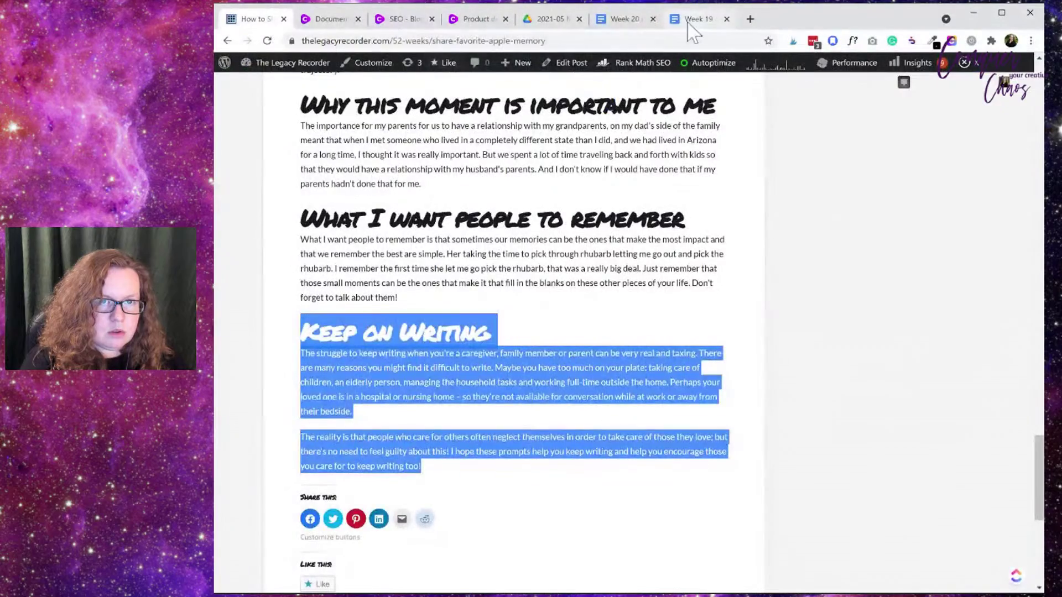
left_click(628, 19)
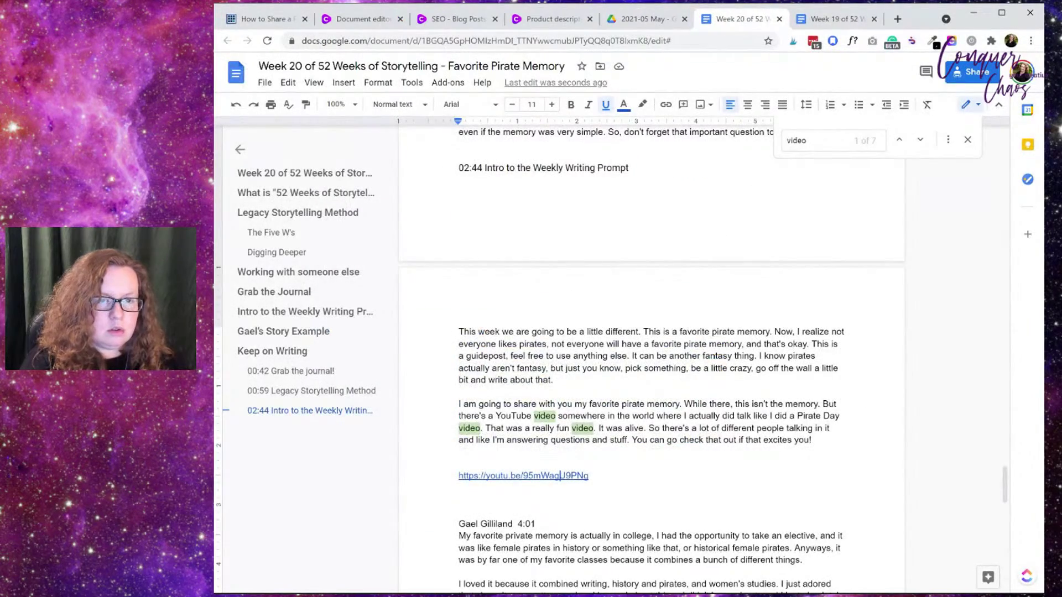
scroll(652, 359, "up", 20)
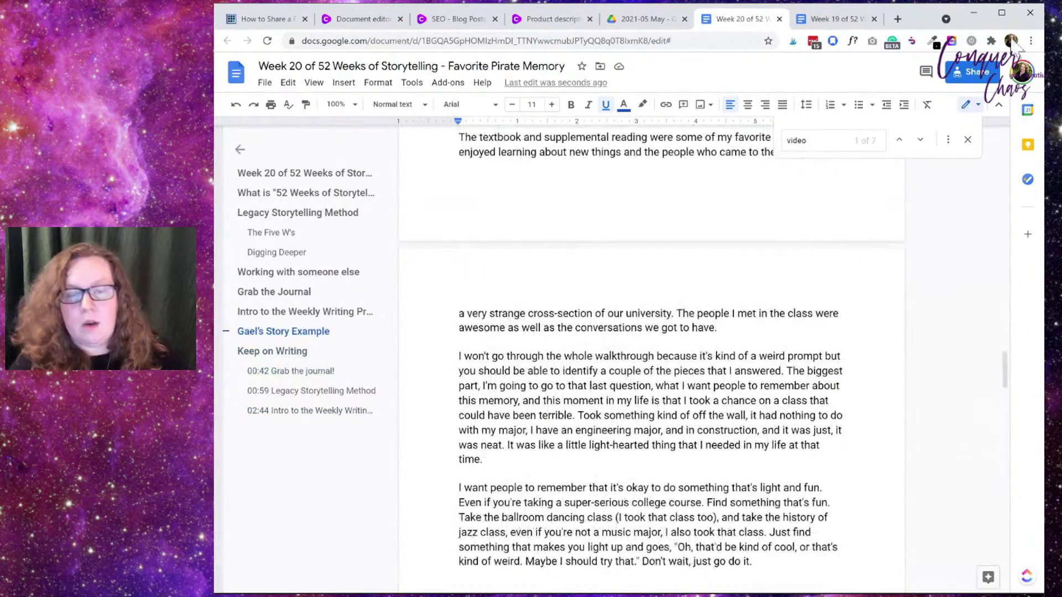
scroll(652, 359, "up", 20)
scroll(651, 360, "up", 10)
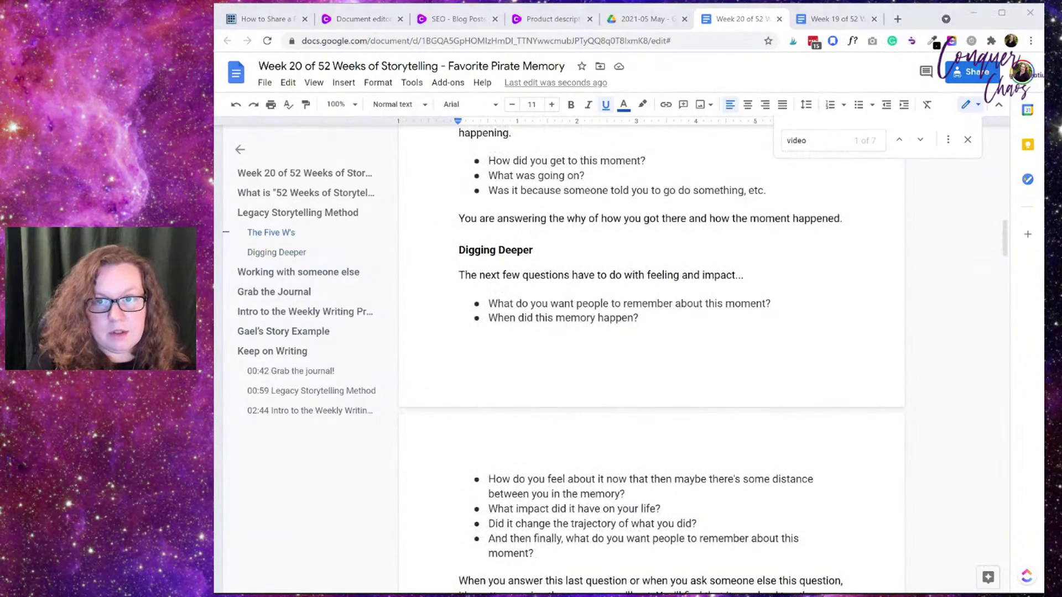